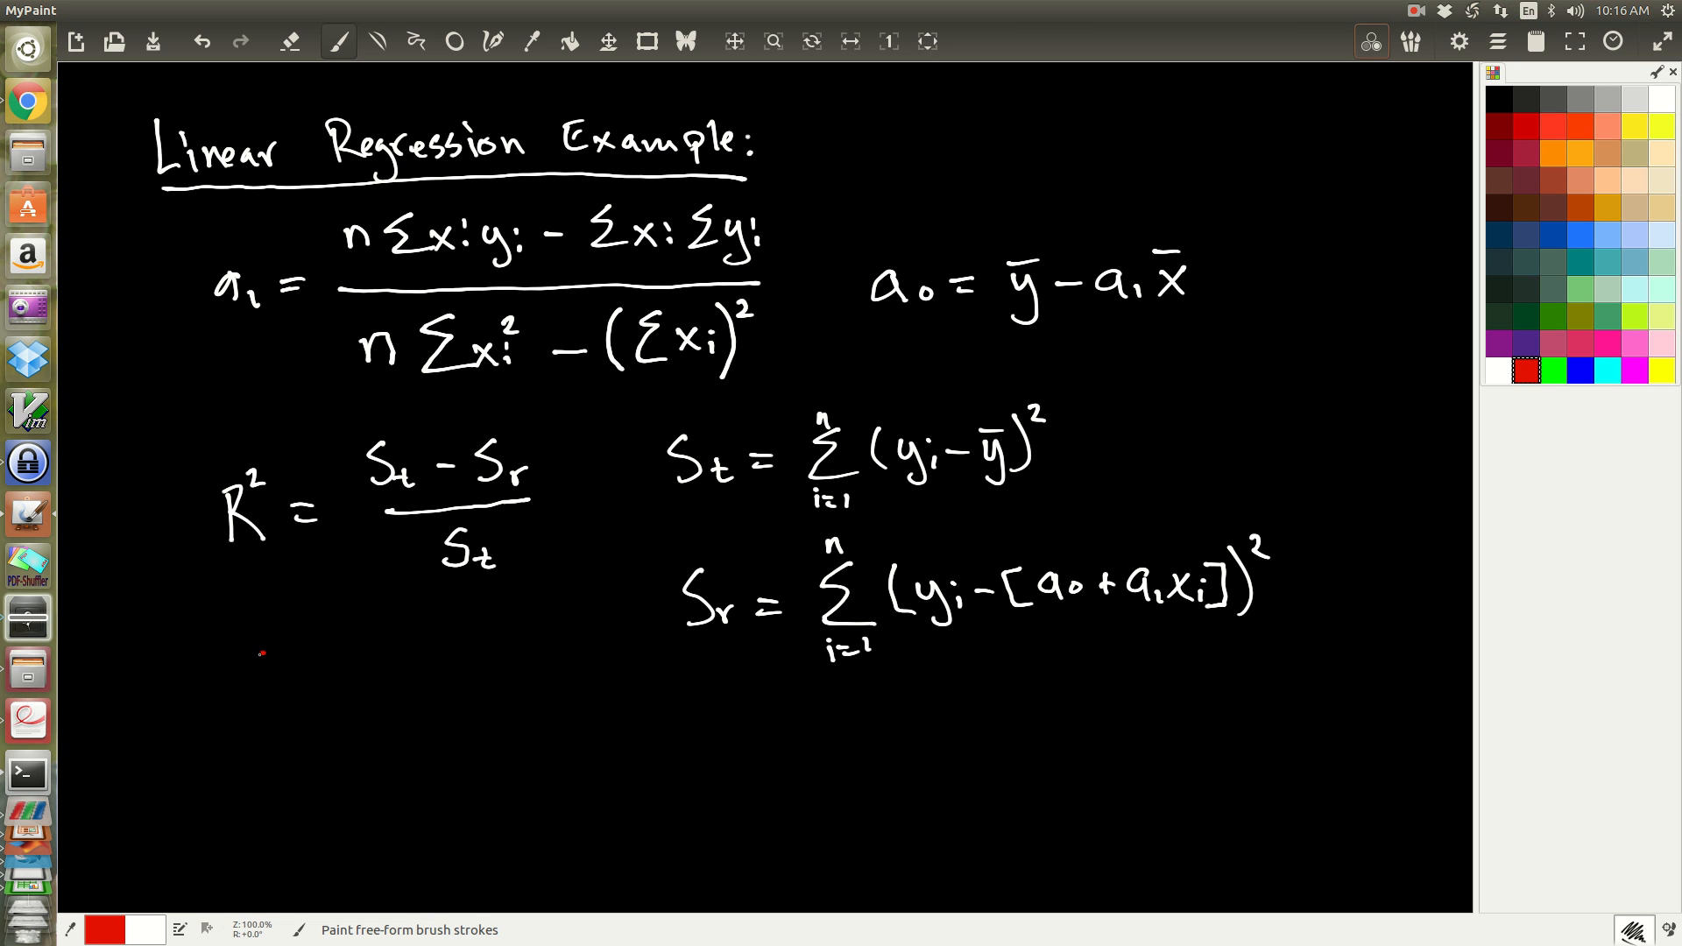
# Step: Draw white x and y coordinate axes with arrowheads in the empty area below the R² formula
pyautogui.moveTo(263, 652); pyautogui.dragTo(239, 684)
pyautogui.hotkey('ctrl', 'z')
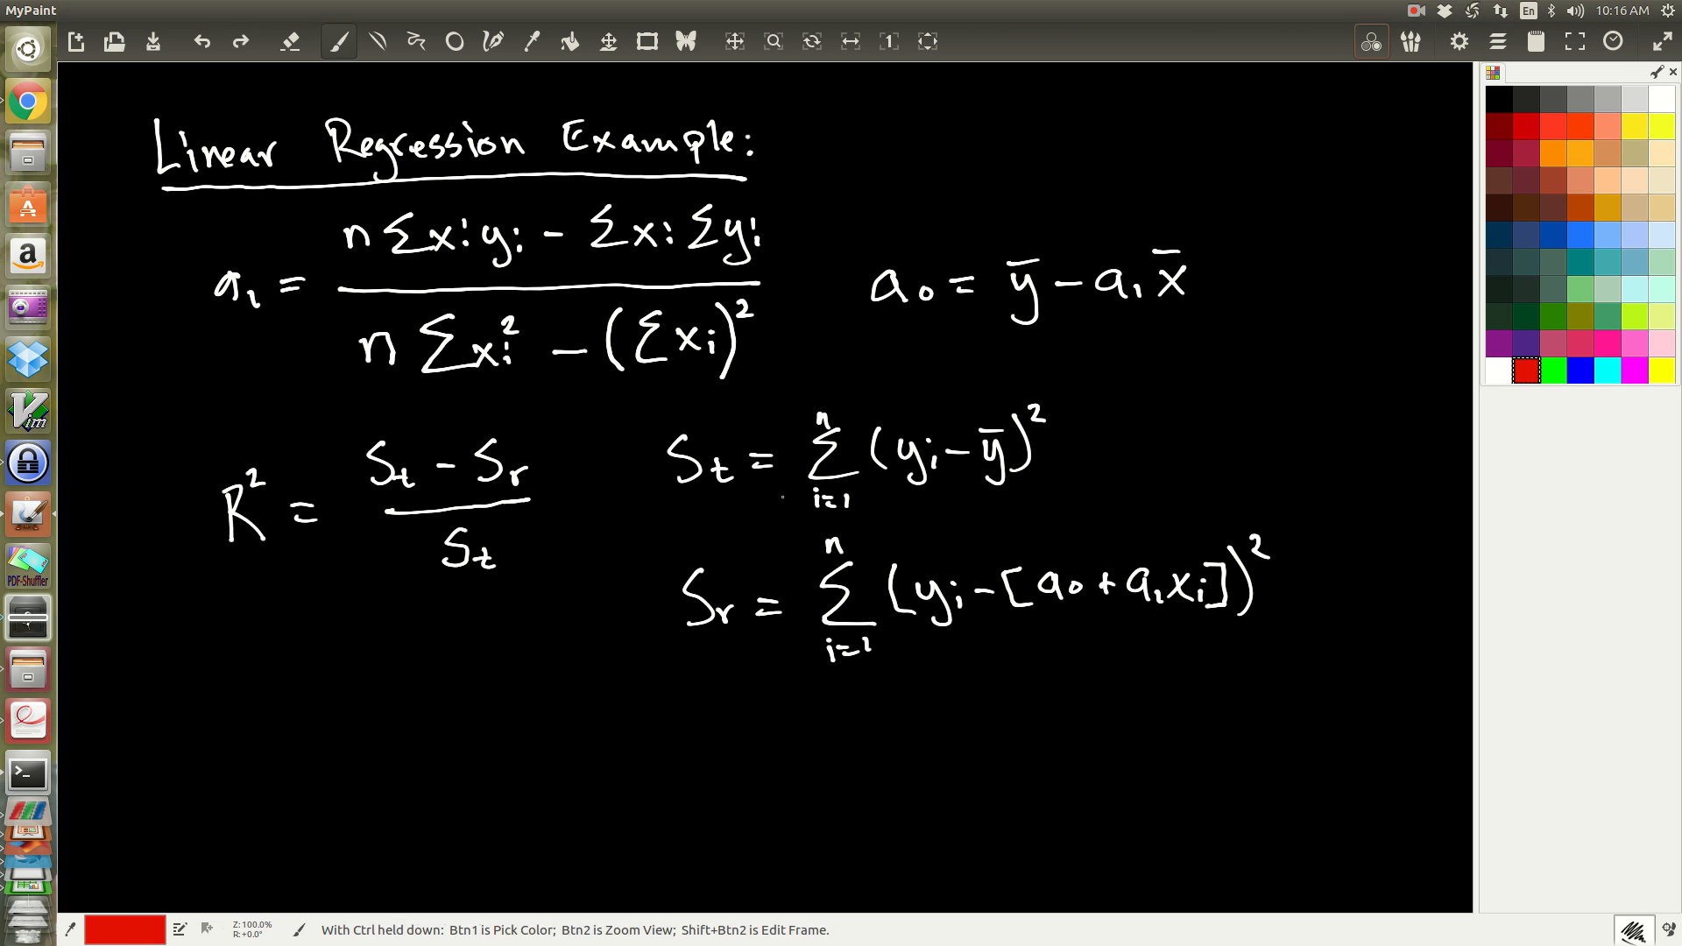
pyautogui.click(1498, 370)
pyautogui.moveTo(263, 653)
pyautogui.mouseDown()
pyautogui.moveTo(240, 684)
pyautogui.moveTo(290, 669)
pyautogui.moveTo(288, 879)
pyautogui.moveTo(381, 837)
pyautogui.moveTo(585, 817)
pyautogui.moveTo(568, 841)
pyautogui.mouseUp()
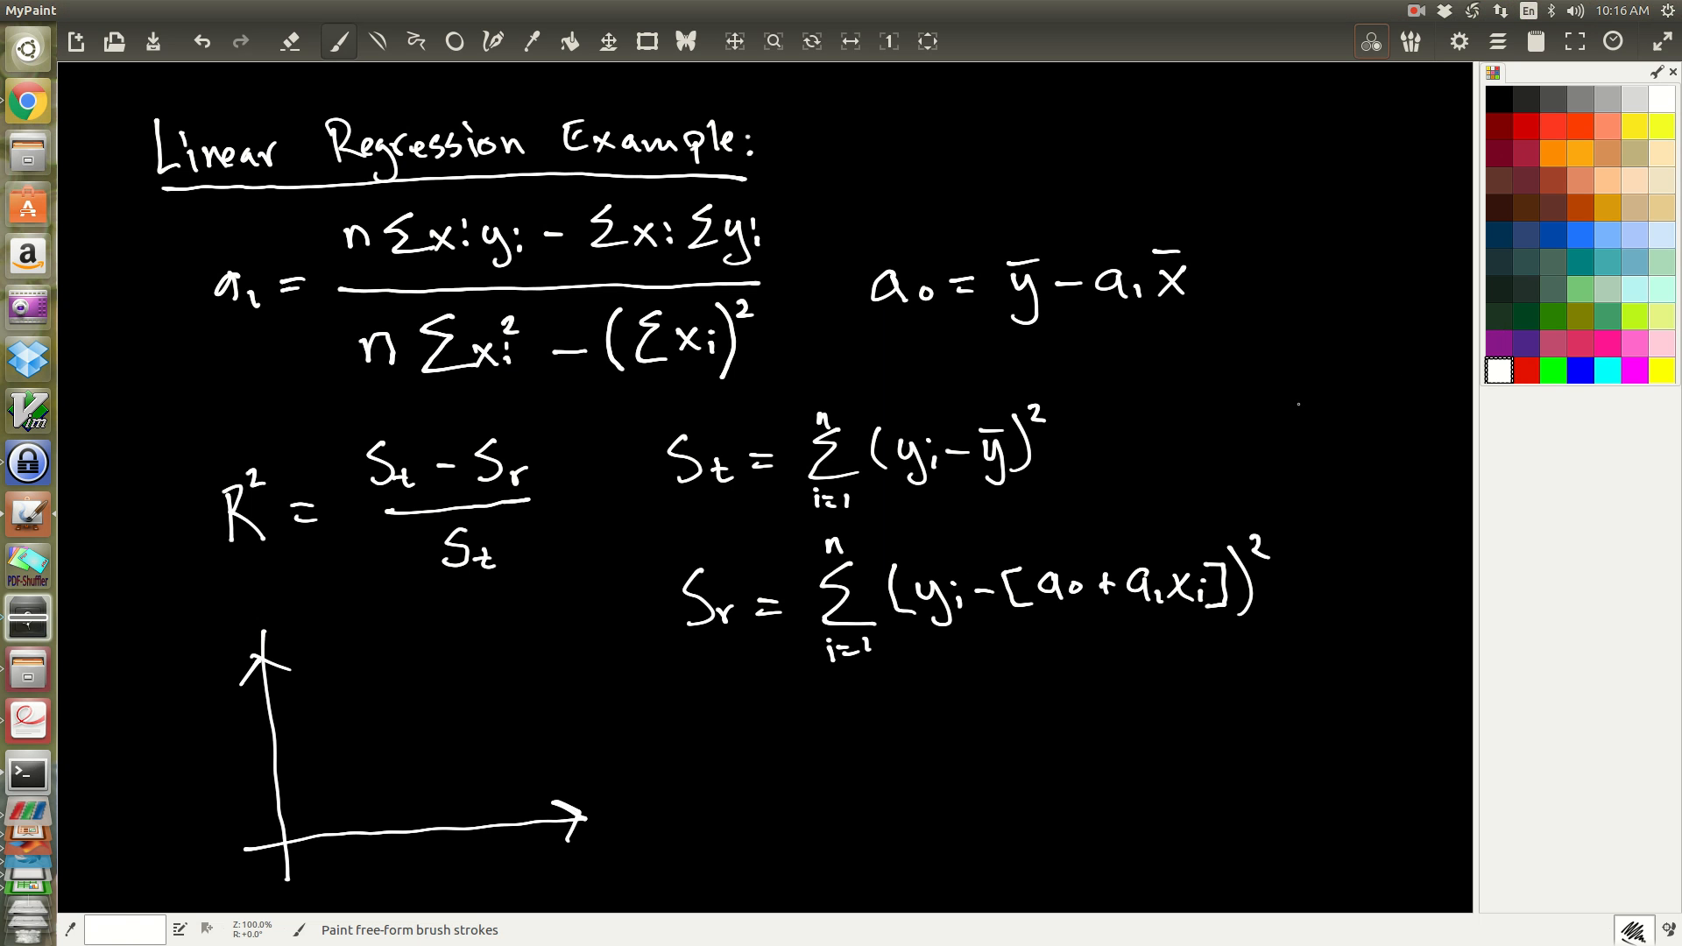
# Step: Mark seven red data points in a rising scatter across the axes
pyautogui.click(1524, 375)
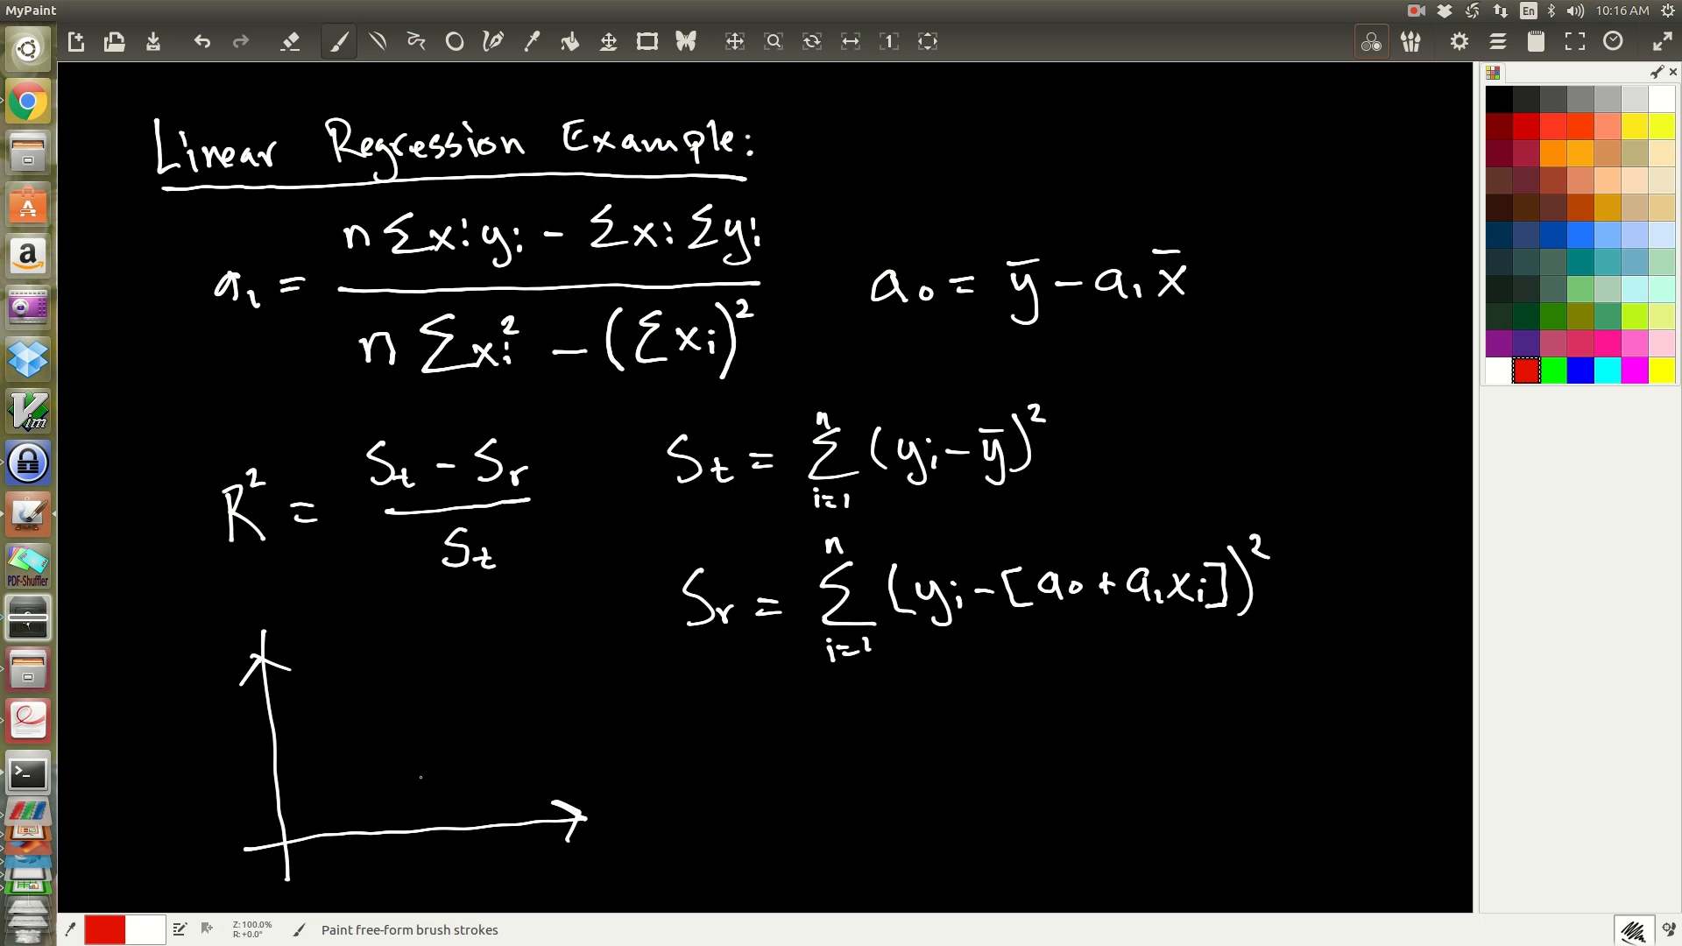
pyautogui.moveTo(305, 787); pyautogui.dragTo(362, 775)
pyautogui.moveTo(355, 708)
pyautogui.mouseDown()
pyautogui.moveTo(465, 669)
pyautogui.moveTo(440, 630)
pyautogui.moveTo(489, 608)
pyautogui.mouseUp()
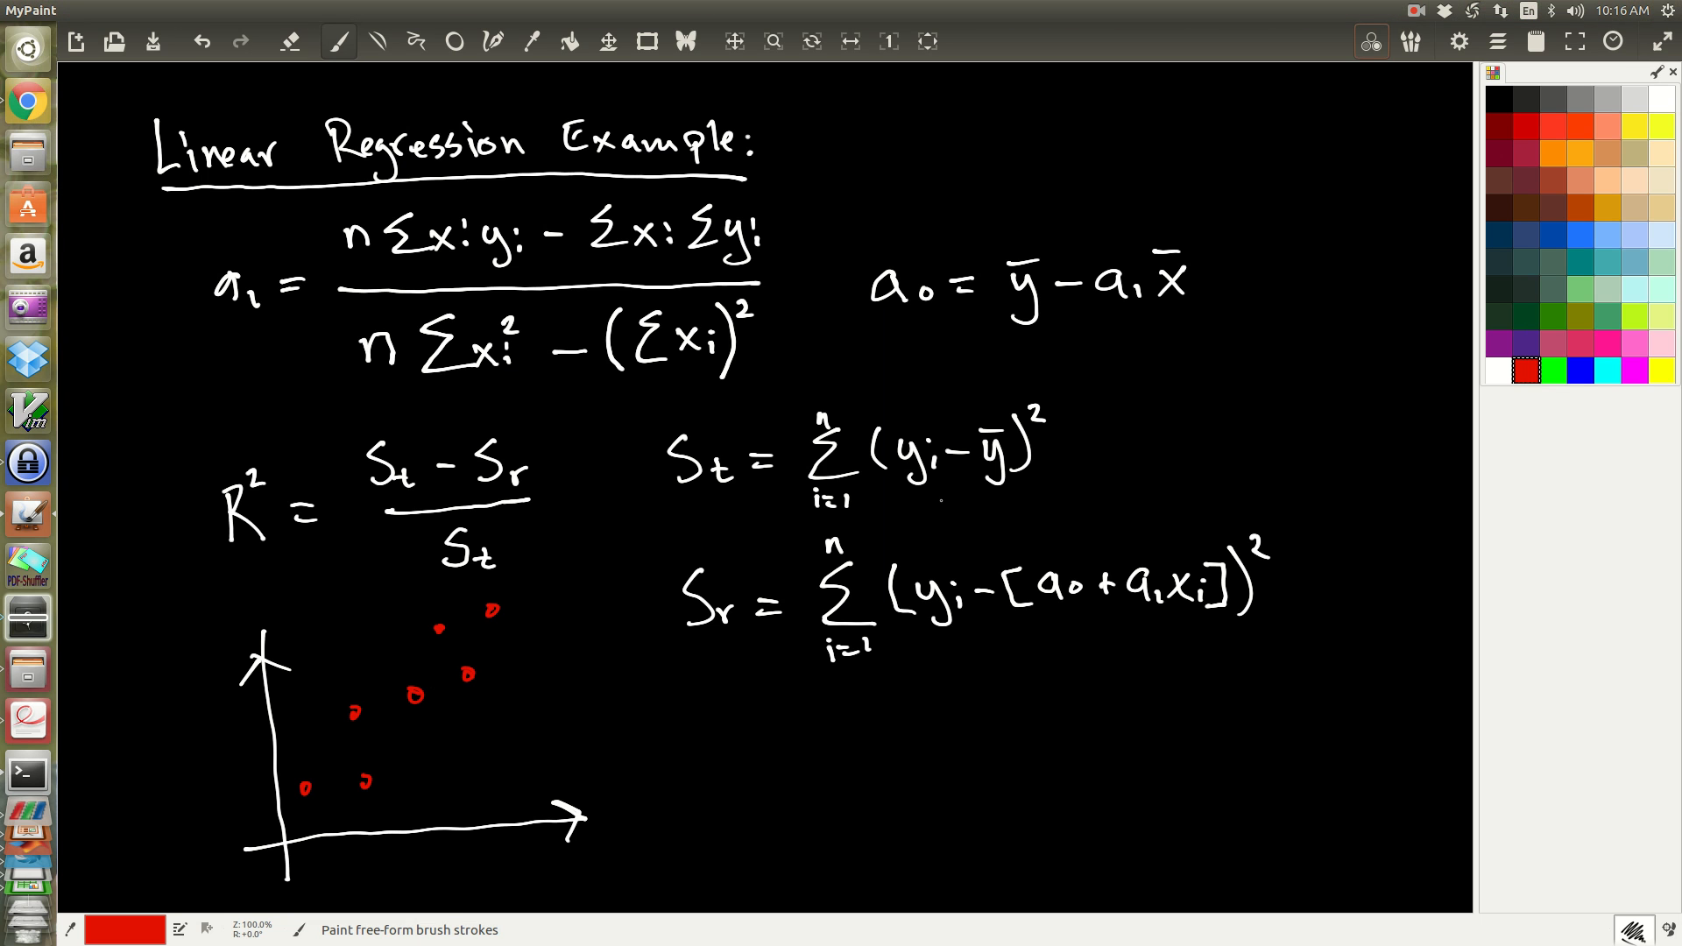
# Step: Draw a white best-fit line through the scatter points and label the axes y and x
pyautogui.click(1499, 370)
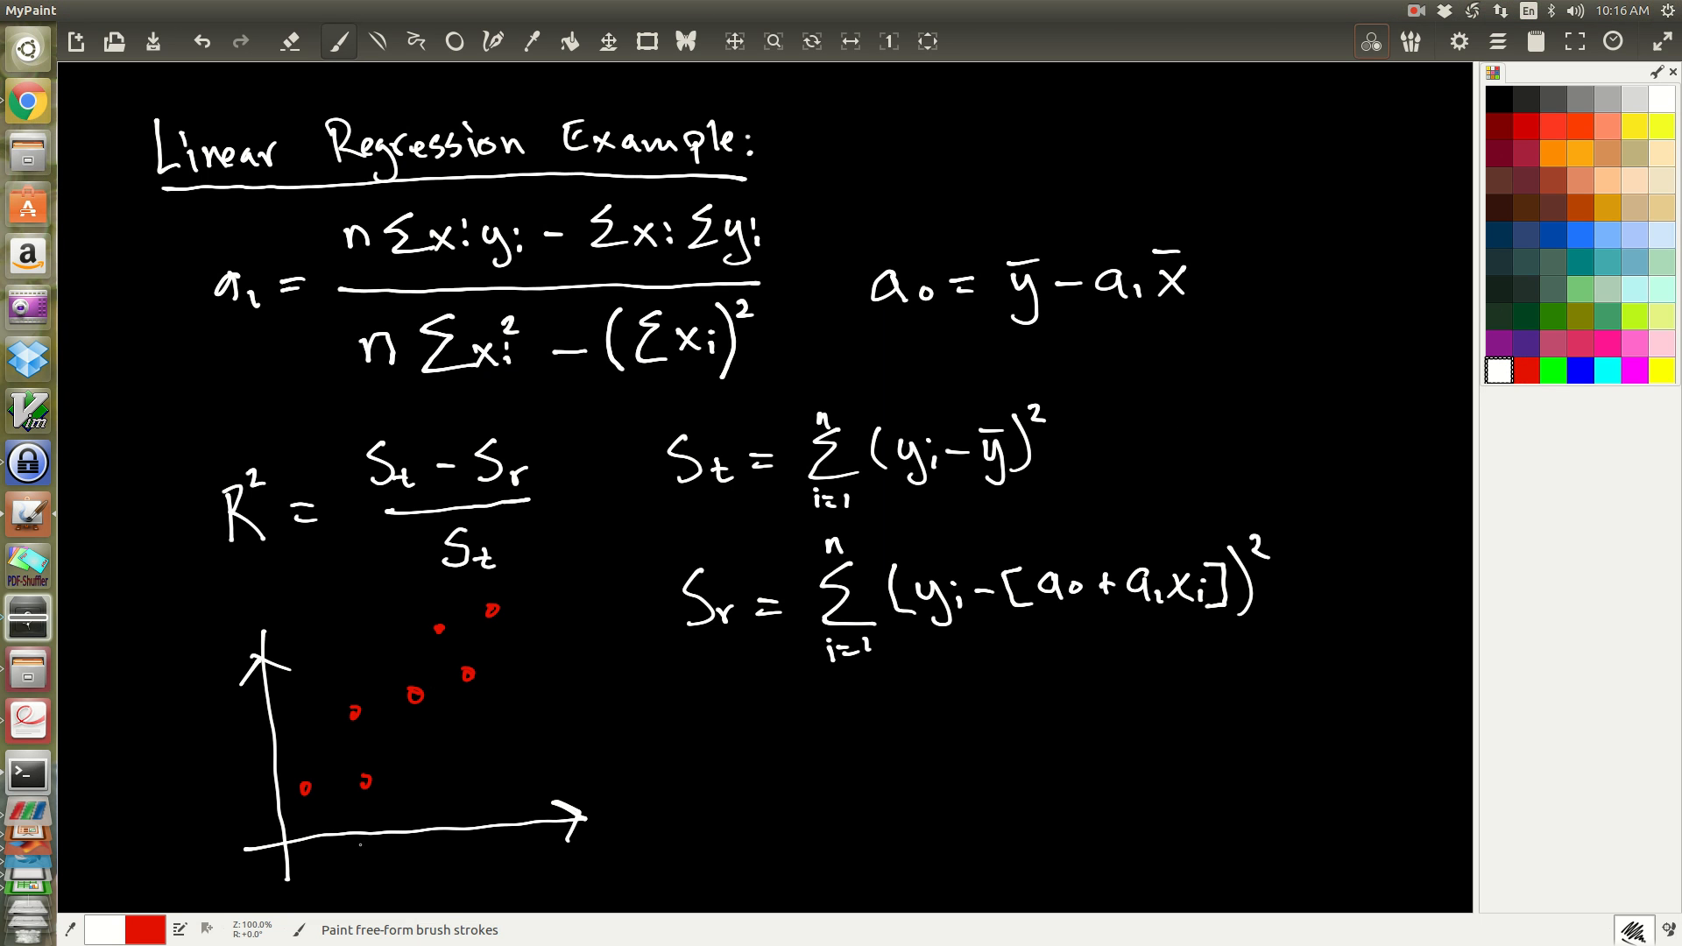
pyautogui.moveTo(315, 804)
pyautogui.mouseDown()
pyautogui.moveTo(478, 616)
pyautogui.moveTo(319, 813)
pyautogui.mouseUp()
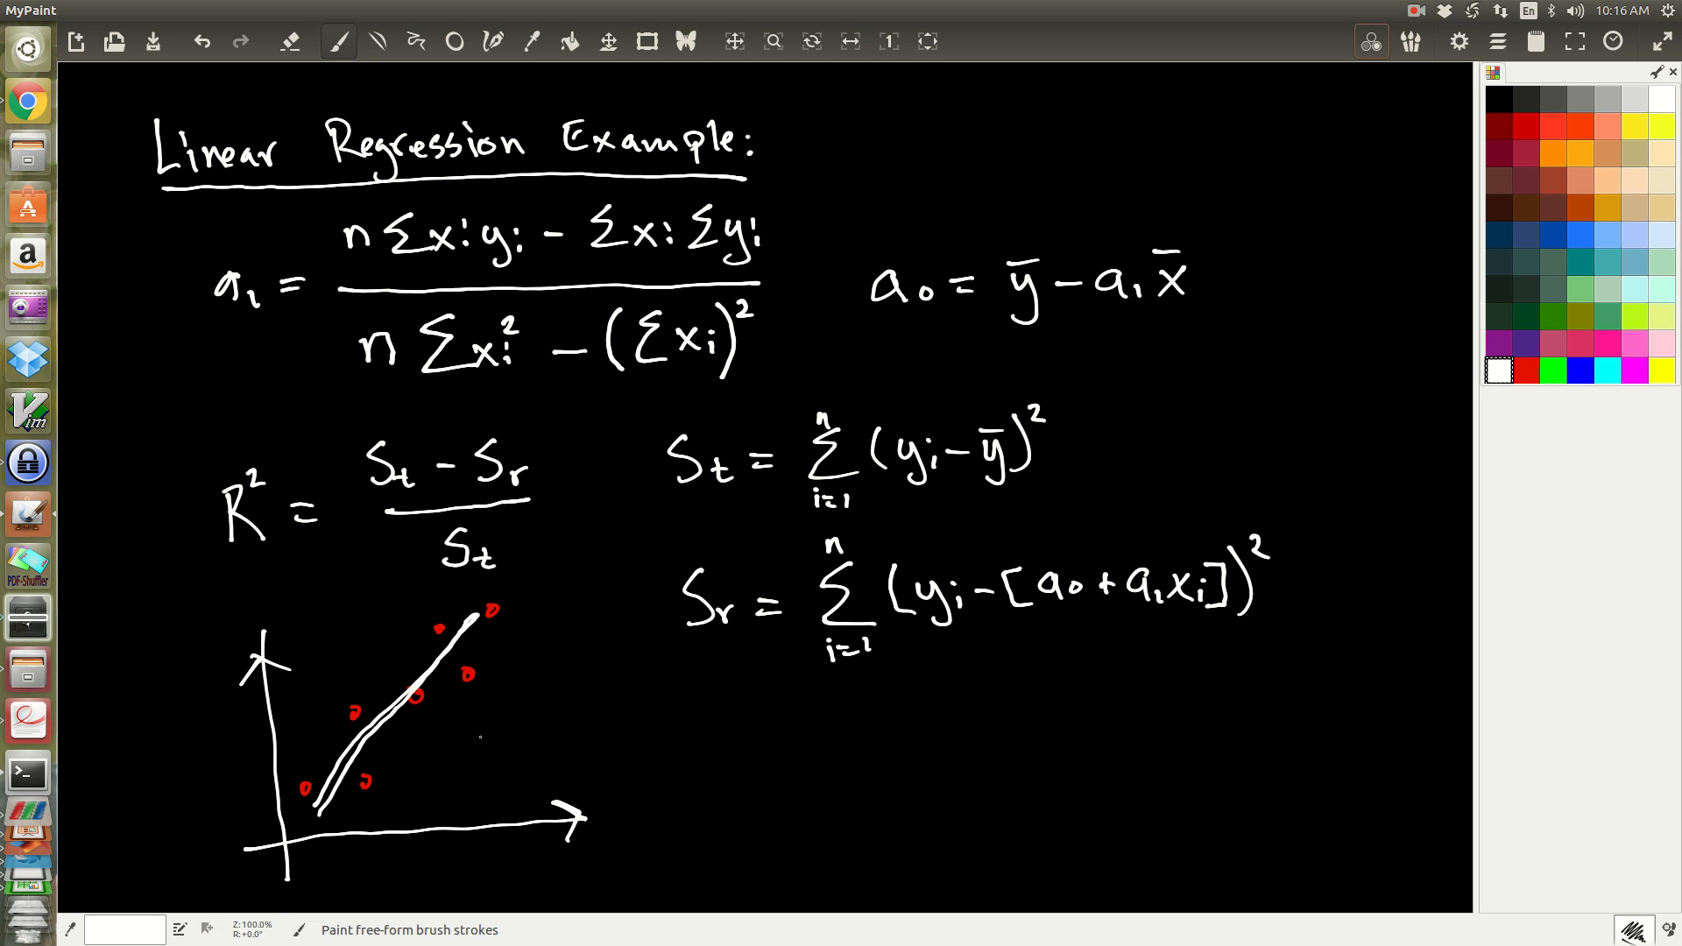
pyautogui.moveTo(242, 589)
pyautogui.mouseDown()
pyautogui.moveTo(268, 611)
pyautogui.moveTo(260, 640)
pyautogui.mouseUp()
pyautogui.moveTo(613, 803); pyautogui.dragTo(637, 820)
# Step: Write the point list (x1,y1), (x2,y2) ... (xn,yn) beside the graph and add an arrow to the first red point
pyautogui.moveTo(731, 783); pyautogui.dragTo(747, 811)
pyautogui.moveTo(753, 789)
pyautogui.mouseDown()
pyautogui.moveTo(712, 815)
pyautogui.moveTo(787, 827)
pyautogui.moveTo(860, 810)
pyautogui.mouseUp()
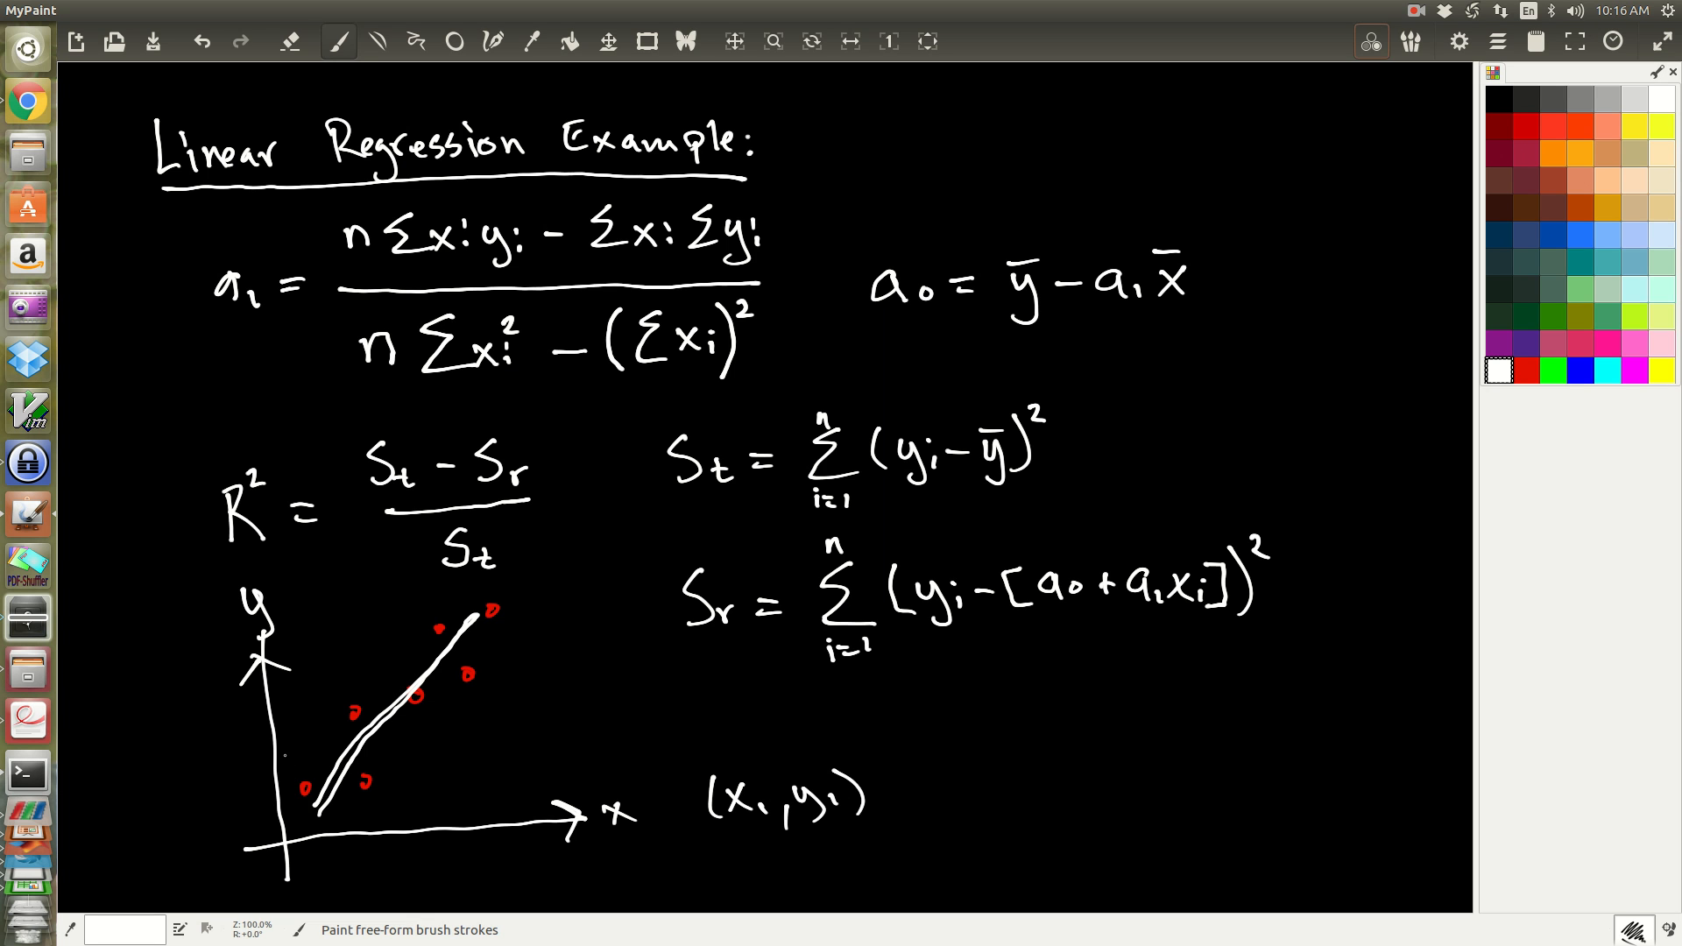
pyautogui.moveTo(292, 748)
pyautogui.mouseDown()
pyautogui.moveTo(302, 776)
pyautogui.moveTo(309, 759)
pyautogui.mouseUp()
pyautogui.moveTo(902, 809); pyautogui.dragTo(897, 827)
pyautogui.moveTo(948, 767)
pyautogui.mouseDown()
pyautogui.moveTo(945, 807)
pyautogui.moveTo(972, 806)
pyautogui.moveTo(957, 807)
pyautogui.mouseUp()
pyautogui.moveTo(983, 794)
pyautogui.mouseDown()
pyautogui.moveTo(1007, 821)
pyautogui.moveTo(1038, 774)
pyautogui.moveTo(1035, 823)
pyautogui.moveTo(1069, 799)
pyautogui.mouseUp()
pyautogui.moveTo(1057, 753)
pyautogui.mouseDown()
pyautogui.moveTo(1067, 821)
pyautogui.moveTo(1115, 799)
pyautogui.mouseUp()
pyautogui.moveTo(1122, 798); pyautogui.dragTo(1128, 799)
pyautogui.moveTo(1135, 796); pyautogui.dragTo(1226, 813)
pyautogui.moveTo(1238, 801)
pyautogui.mouseDown()
pyautogui.moveTo(1226, 811)
pyautogui.moveTo(1254, 812)
pyautogui.mouseUp()
pyautogui.moveTo(1267, 801)
pyautogui.mouseDown()
pyautogui.moveTo(1267, 823)
pyautogui.moveTo(1312, 789)
pyautogui.moveTo(1305, 827)
pyautogui.moveTo(1337, 802)
pyautogui.moveTo(1342, 818)
pyautogui.mouseUp()
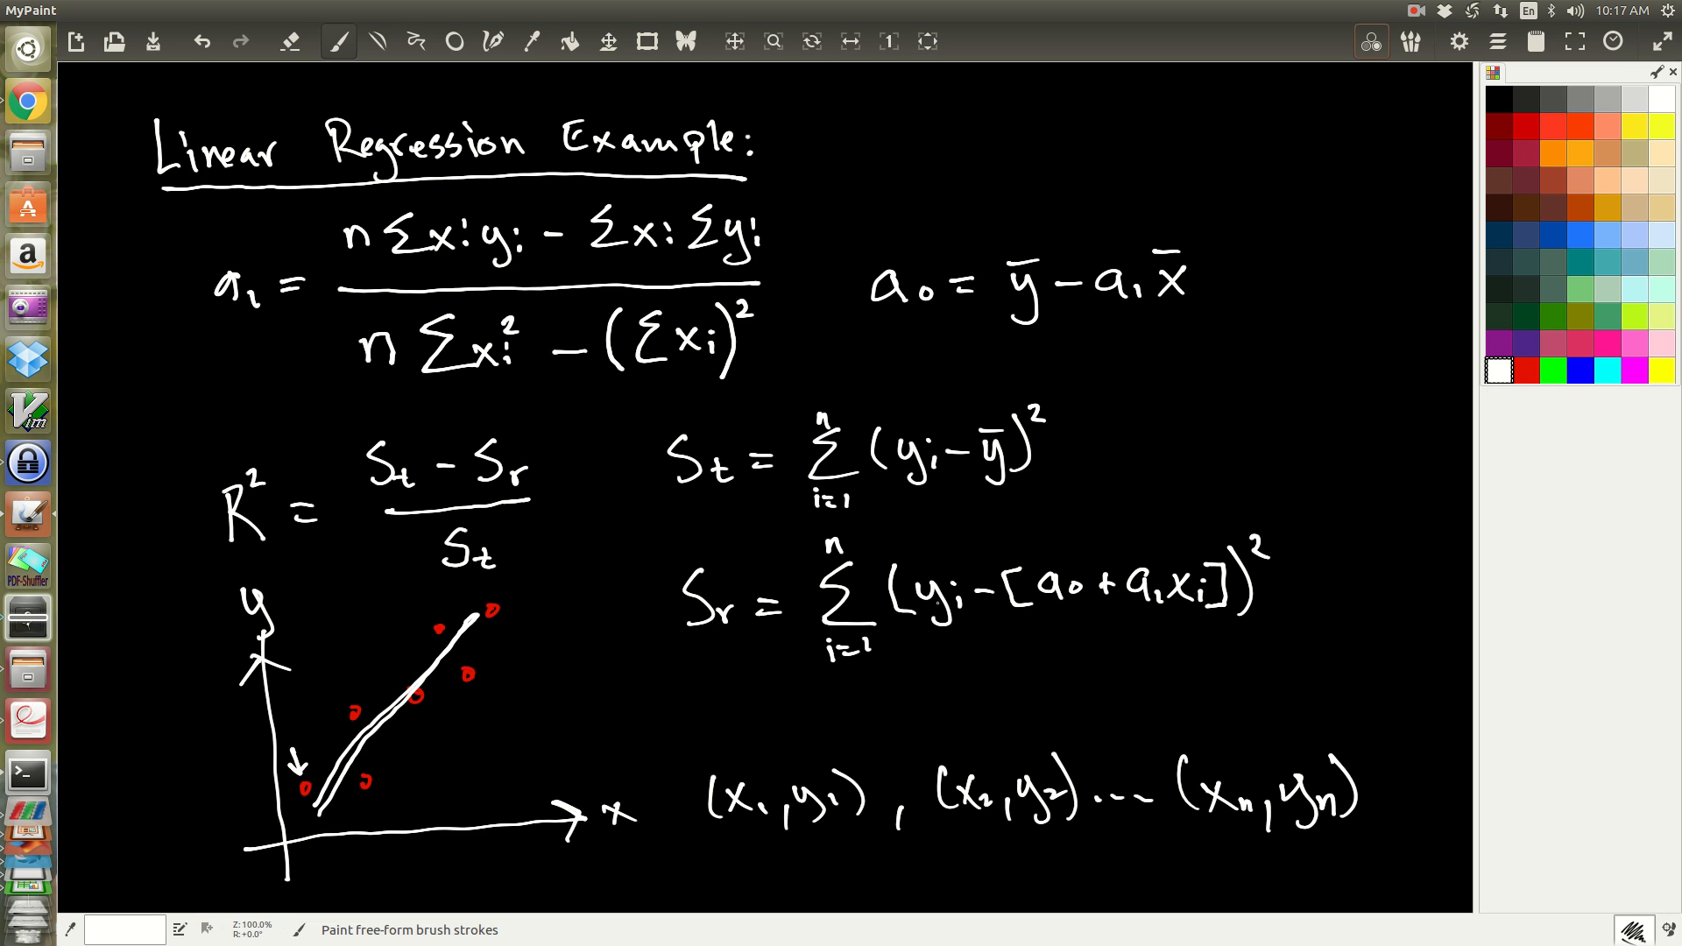
# Step: Draw a curly brace under the whole point list and label it Data
pyautogui.moveTo(731, 836)
pyautogui.mouseDown()
pyautogui.moveTo(1187, 867)
pyautogui.moveTo(1302, 845)
pyautogui.mouseUp()
pyautogui.moveTo(912, 878)
pyautogui.mouseDown()
pyautogui.moveTo(920, 908)
pyautogui.moveTo(972, 902)
pyautogui.mouseUp()
pyautogui.moveTo(963, 889); pyautogui.dragTo(1006, 897)
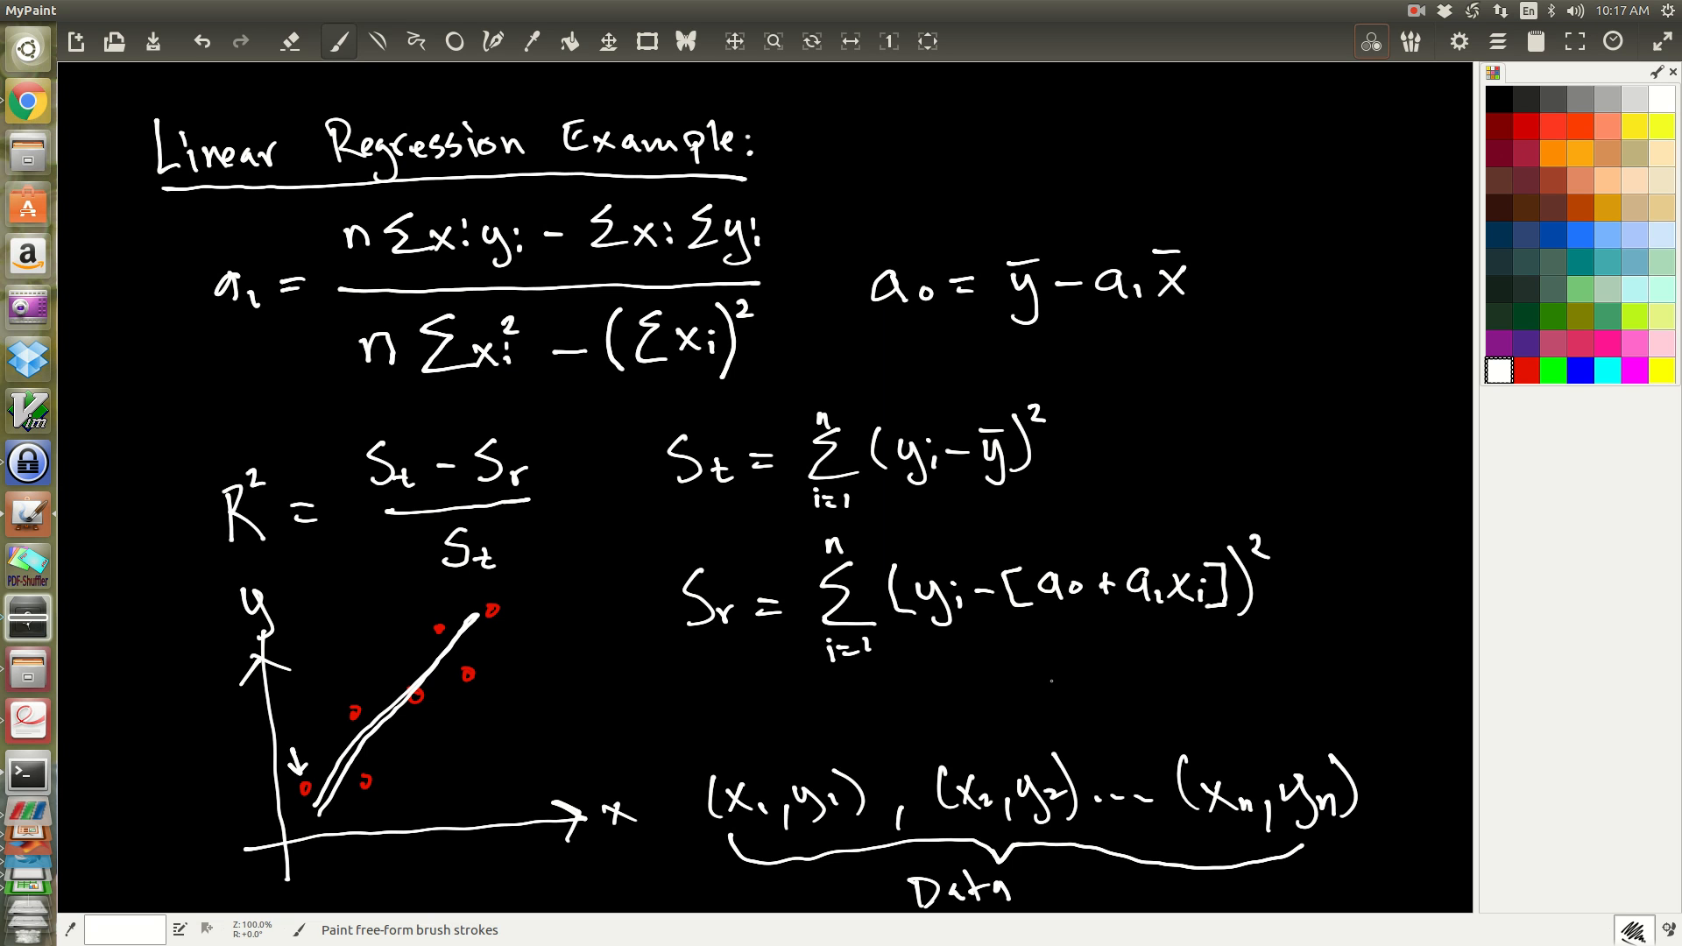
# Step: Write w(x) = a0 + a1x below the Sr formula and underline a0 and a1
pyautogui.moveTo(1056, 664)
pyautogui.mouseDown()
pyautogui.moveTo(1063, 688)
pyautogui.moveTo(1085, 664)
pyautogui.moveTo(1097, 686)
pyautogui.moveTo(1121, 681)
pyautogui.mouseUp()
pyautogui.moveTo(1121, 663); pyautogui.dragTo(1107, 682)
pyautogui.moveTo(1124, 650)
pyautogui.mouseDown()
pyautogui.moveTo(1127, 682)
pyautogui.moveTo(1200, 664)
pyautogui.moveTo(1209, 688)
pyautogui.moveTo(1282, 666)
pyautogui.moveTo(1346, 682)
pyautogui.mouseUp()
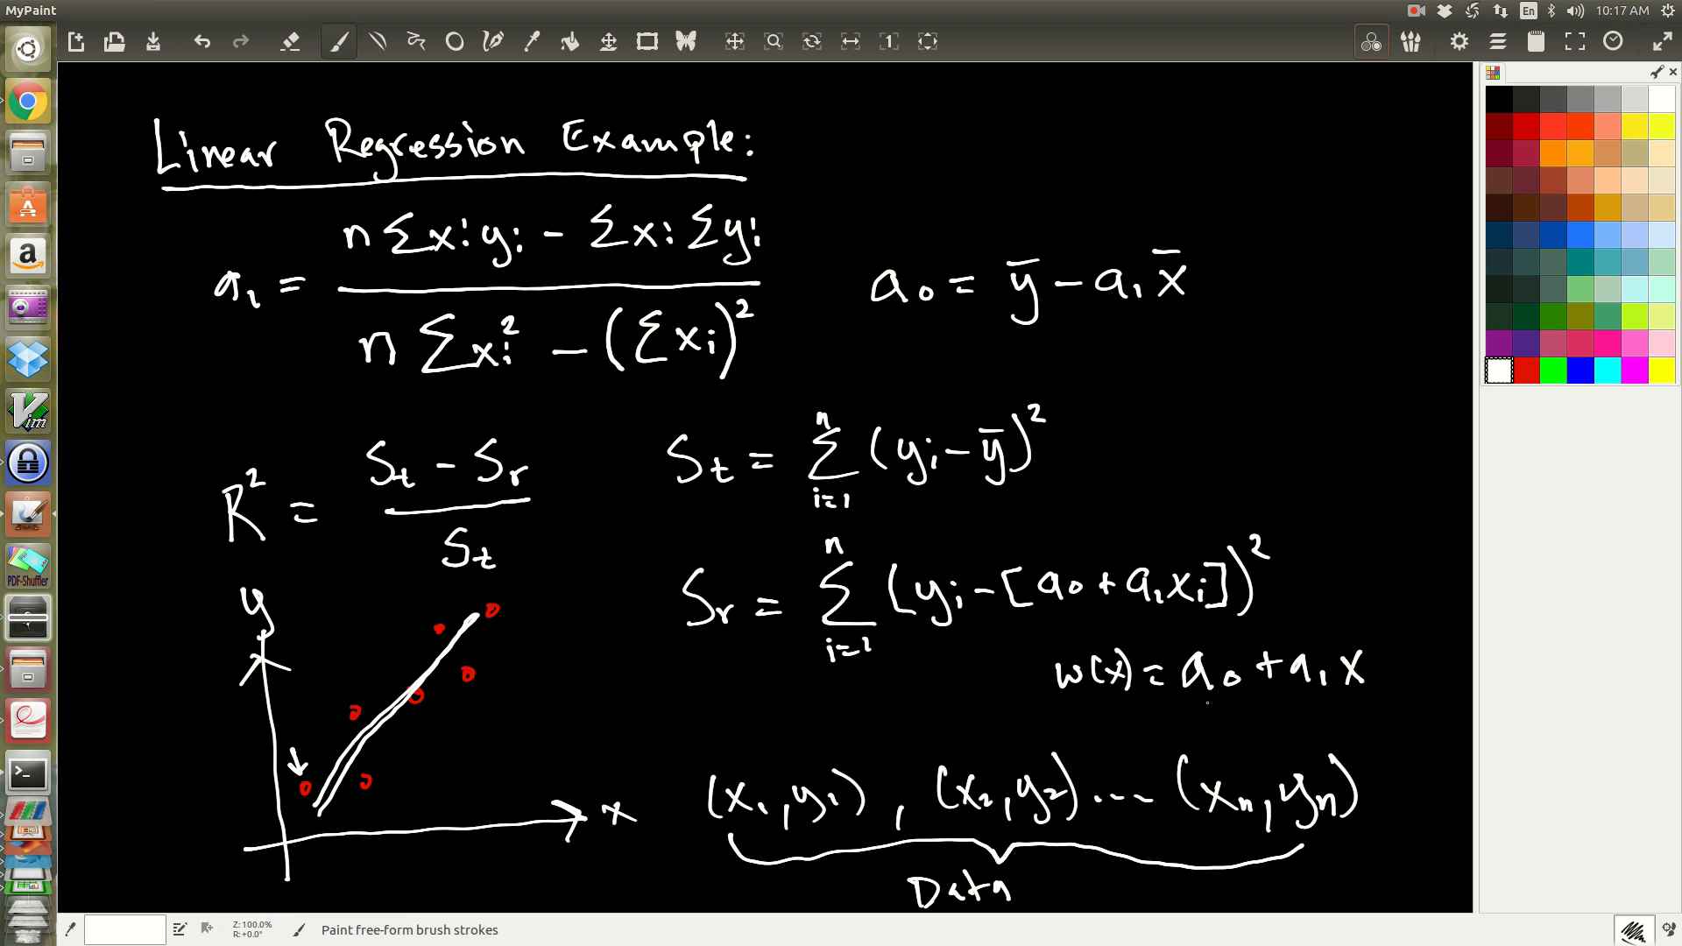
pyautogui.moveTo(1179, 698); pyautogui.dragTo(1325, 700)
# Step: Annotate the Sr formula with an arrow labelled min above its squared term
pyautogui.moveTo(1156, 475); pyautogui.dragTo(1129, 536)
pyautogui.moveTo(1130, 536); pyautogui.dragTo(1151, 520)
pyautogui.moveTo(1155, 448)
pyautogui.mouseDown()
pyautogui.moveTo(1190, 468)
pyautogui.moveTo(1218, 457)
pyautogui.moveTo(1211, 478)
pyautogui.mouseUp()
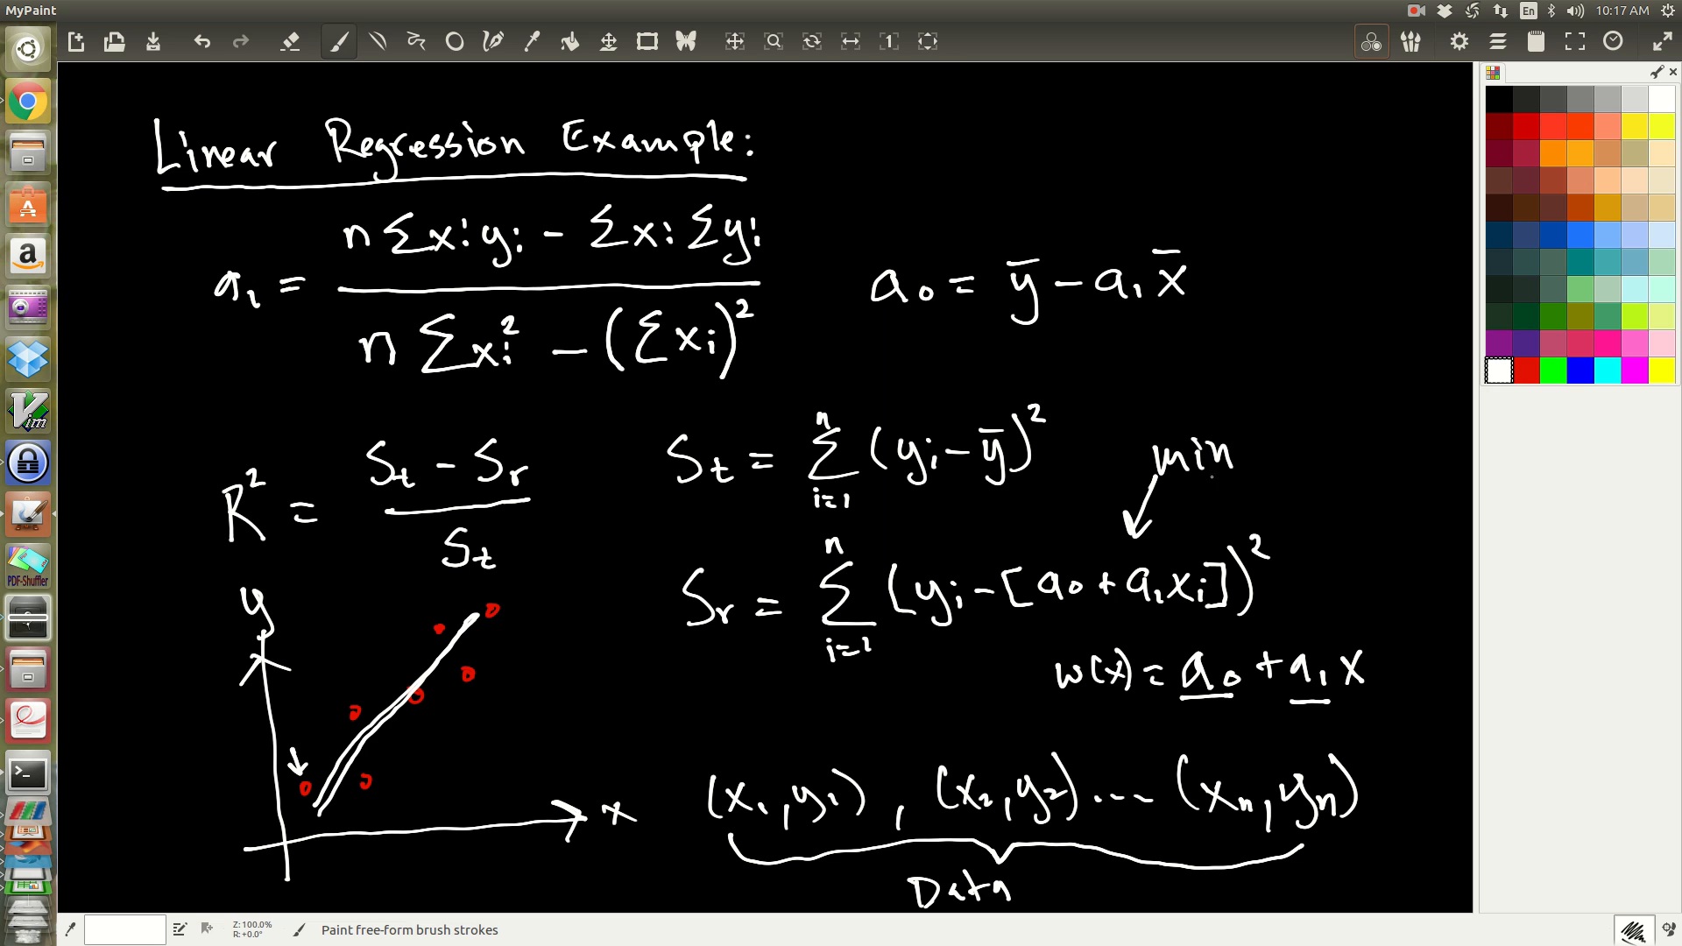
# Step: Add white arrows at a0 and a1 inside the Sr formula and at the a1 and a0 formulas above
pyautogui.moveTo(1066, 515)
pyautogui.mouseDown()
pyautogui.moveTo(1067, 552)
pyautogui.moveTo(1075, 537)
pyautogui.mouseUp()
pyautogui.moveTo(1180, 510)
pyautogui.mouseDown()
pyautogui.moveTo(1166, 541)
pyautogui.moveTo(1180, 543)
pyautogui.mouseUp()
pyautogui.moveTo(830, 201)
pyautogui.mouseDown()
pyautogui.moveTo(785, 259)
pyautogui.moveTo(803, 256)
pyautogui.mouseUp()
pyautogui.moveTo(1127, 191)
pyautogui.mouseDown()
pyautogui.moveTo(1088, 238)
pyautogui.moveTo(1125, 234)
pyautogui.mouseUp()
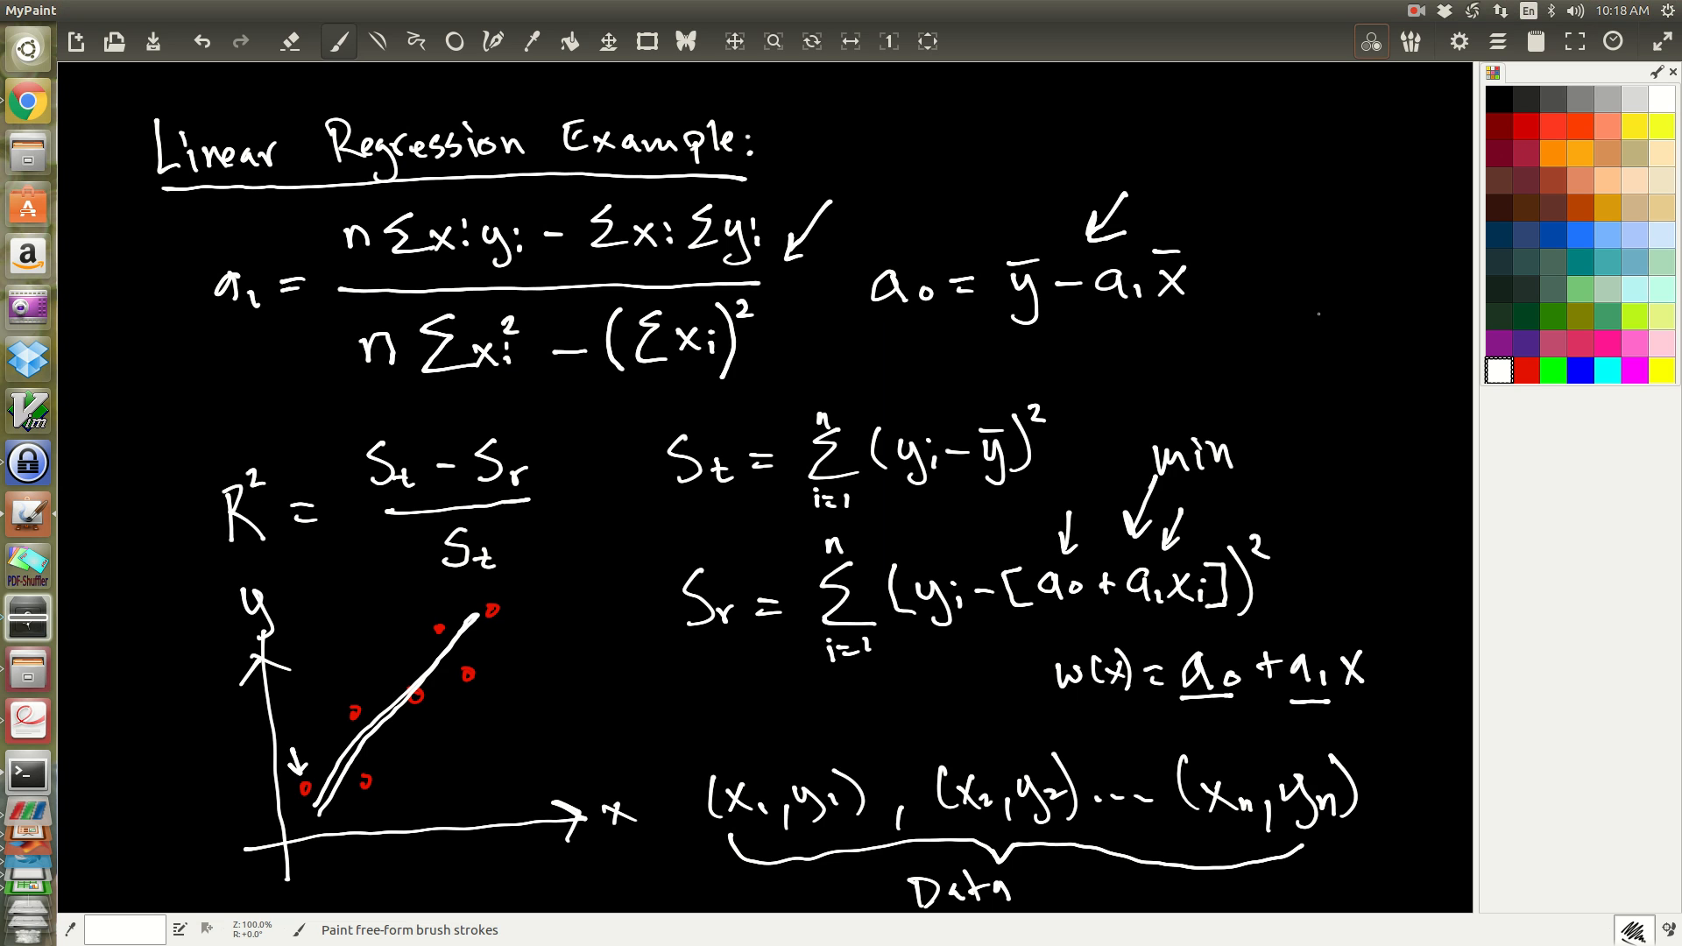
# Step: Draw green boxes around the symbols a1, a0, R², St and Sr
pyautogui.click(1553, 371)
pyautogui.moveTo(190, 254); pyautogui.dragTo(200, 323)
pyautogui.moveTo(184, 261)
pyautogui.mouseDown()
pyautogui.moveTo(240, 250)
pyautogui.moveTo(270, 324)
pyautogui.moveTo(201, 335)
pyautogui.mouseUp()
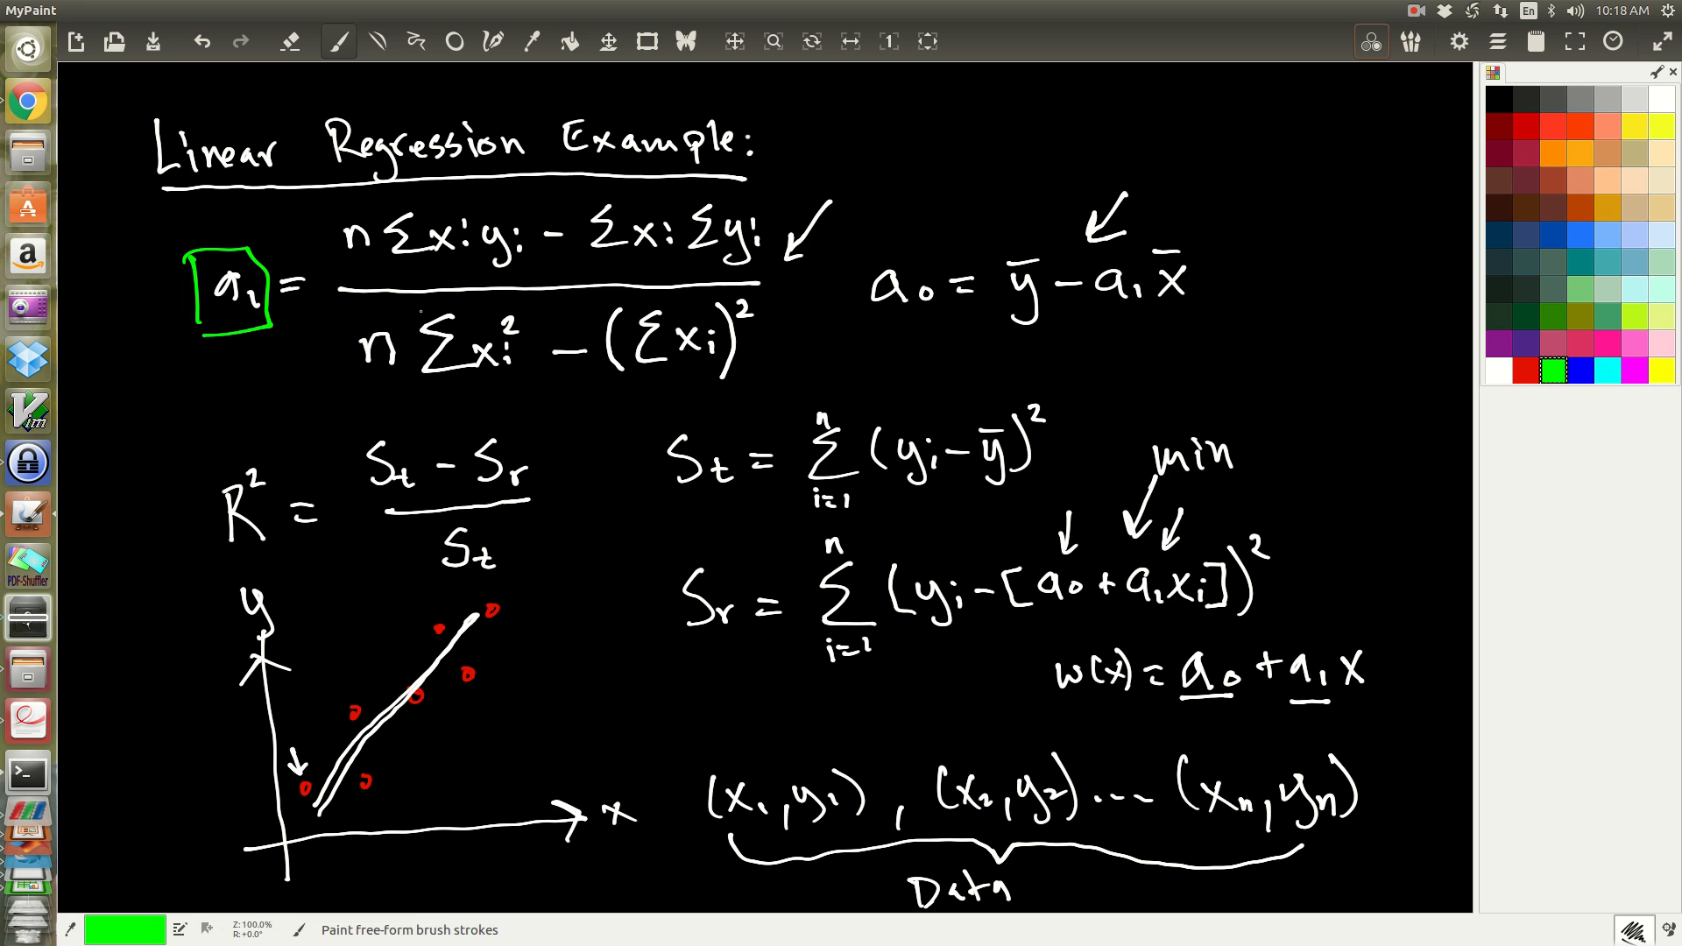
pyautogui.moveTo(851, 249); pyautogui.dragTo(861, 313)
pyautogui.moveTo(848, 248)
pyautogui.mouseDown()
pyautogui.moveTo(928, 252)
pyautogui.moveTo(924, 321)
pyautogui.moveTo(870, 319)
pyautogui.mouseUp()
pyautogui.moveTo(195, 449)
pyautogui.mouseDown()
pyautogui.moveTo(216, 557)
pyautogui.moveTo(286, 445)
pyautogui.moveTo(297, 570)
pyautogui.moveTo(214, 571)
pyautogui.mouseUp()
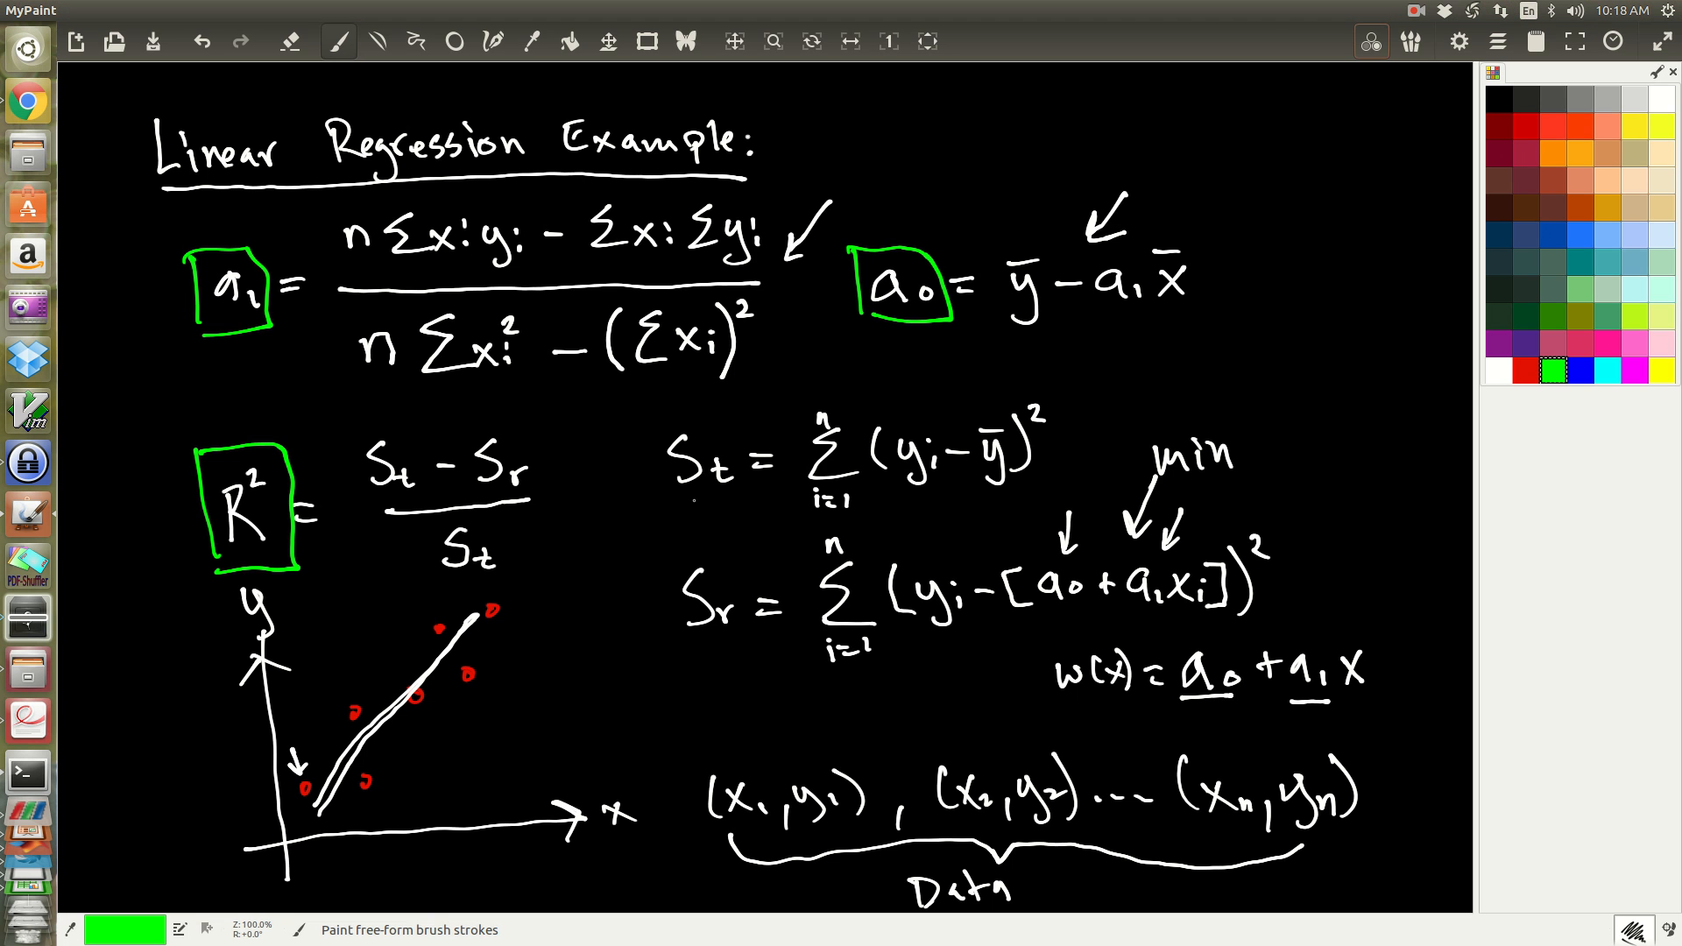
pyautogui.moveTo(680, 503)
pyautogui.mouseDown()
pyautogui.moveTo(738, 491)
pyautogui.moveTo(706, 424)
pyautogui.moveTo(655, 442)
pyautogui.moveTo(681, 501)
pyautogui.mouseUp()
pyautogui.moveTo(670, 569)
pyautogui.mouseDown()
pyautogui.moveTo(688, 631)
pyautogui.moveTo(729, 538)
pyautogui.moveTo(700, 642)
pyautogui.mouseUp()
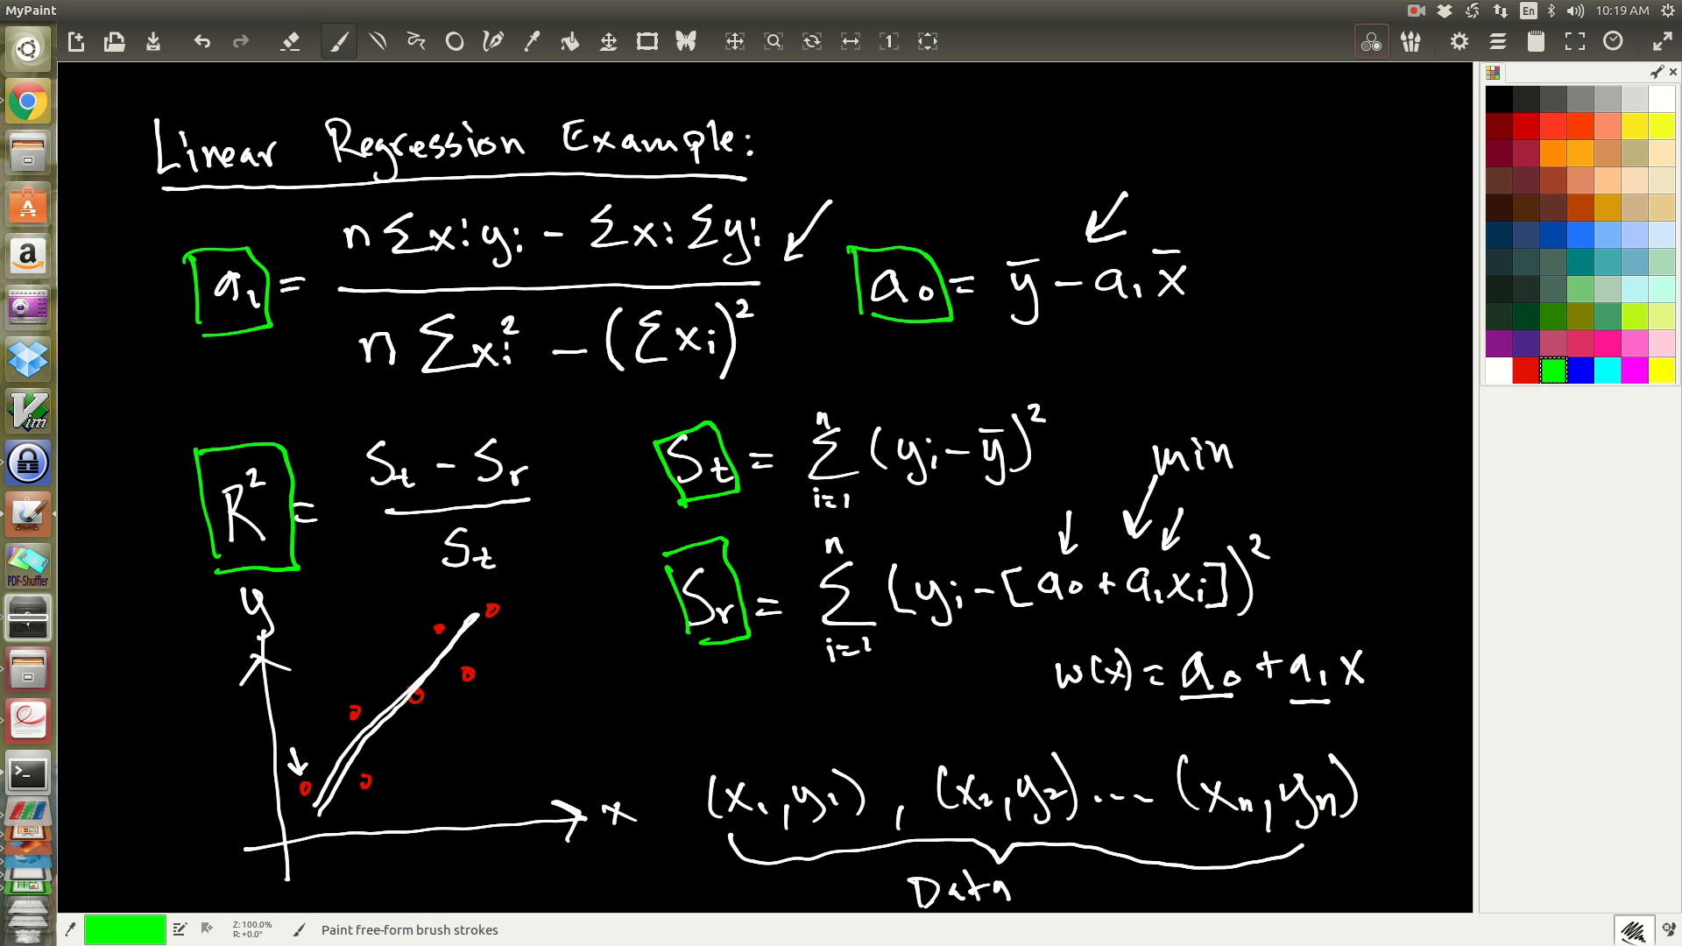
# Step: Switch to LibreOffice Calc and arrange its window at full width below the a1 and a0 formulas, keeping them visible
pyautogui.moveTo(1681, 153); pyautogui.dragTo(731, 18)
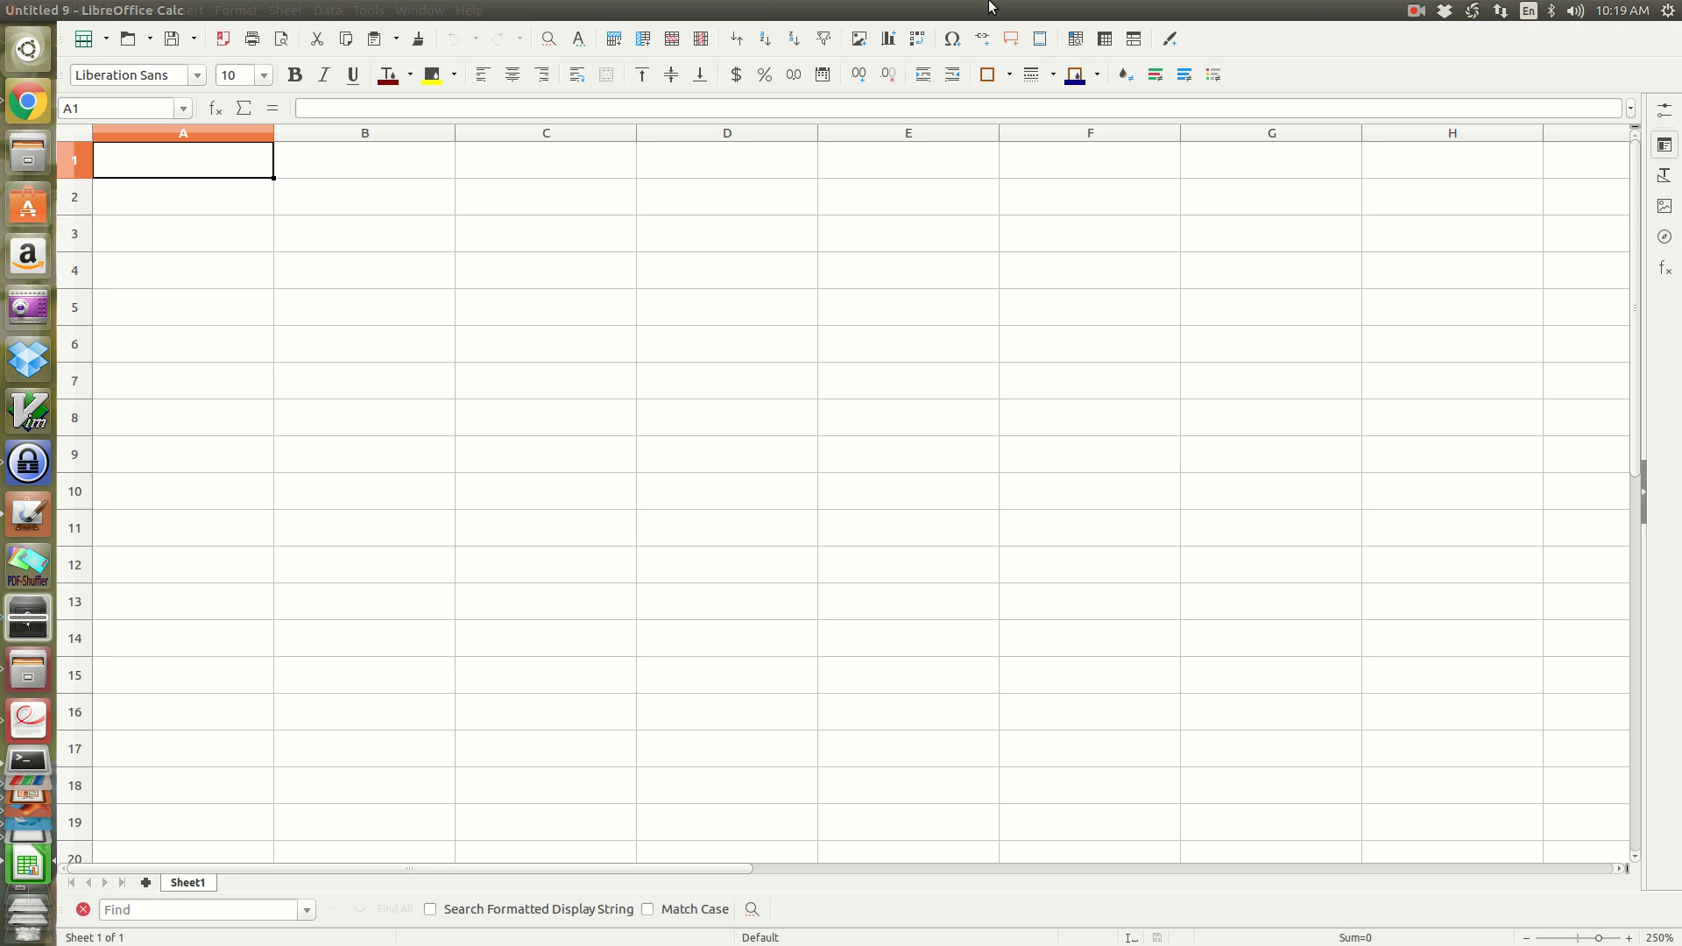
pyautogui.moveTo(946, 10); pyautogui.dragTo(914, 60)
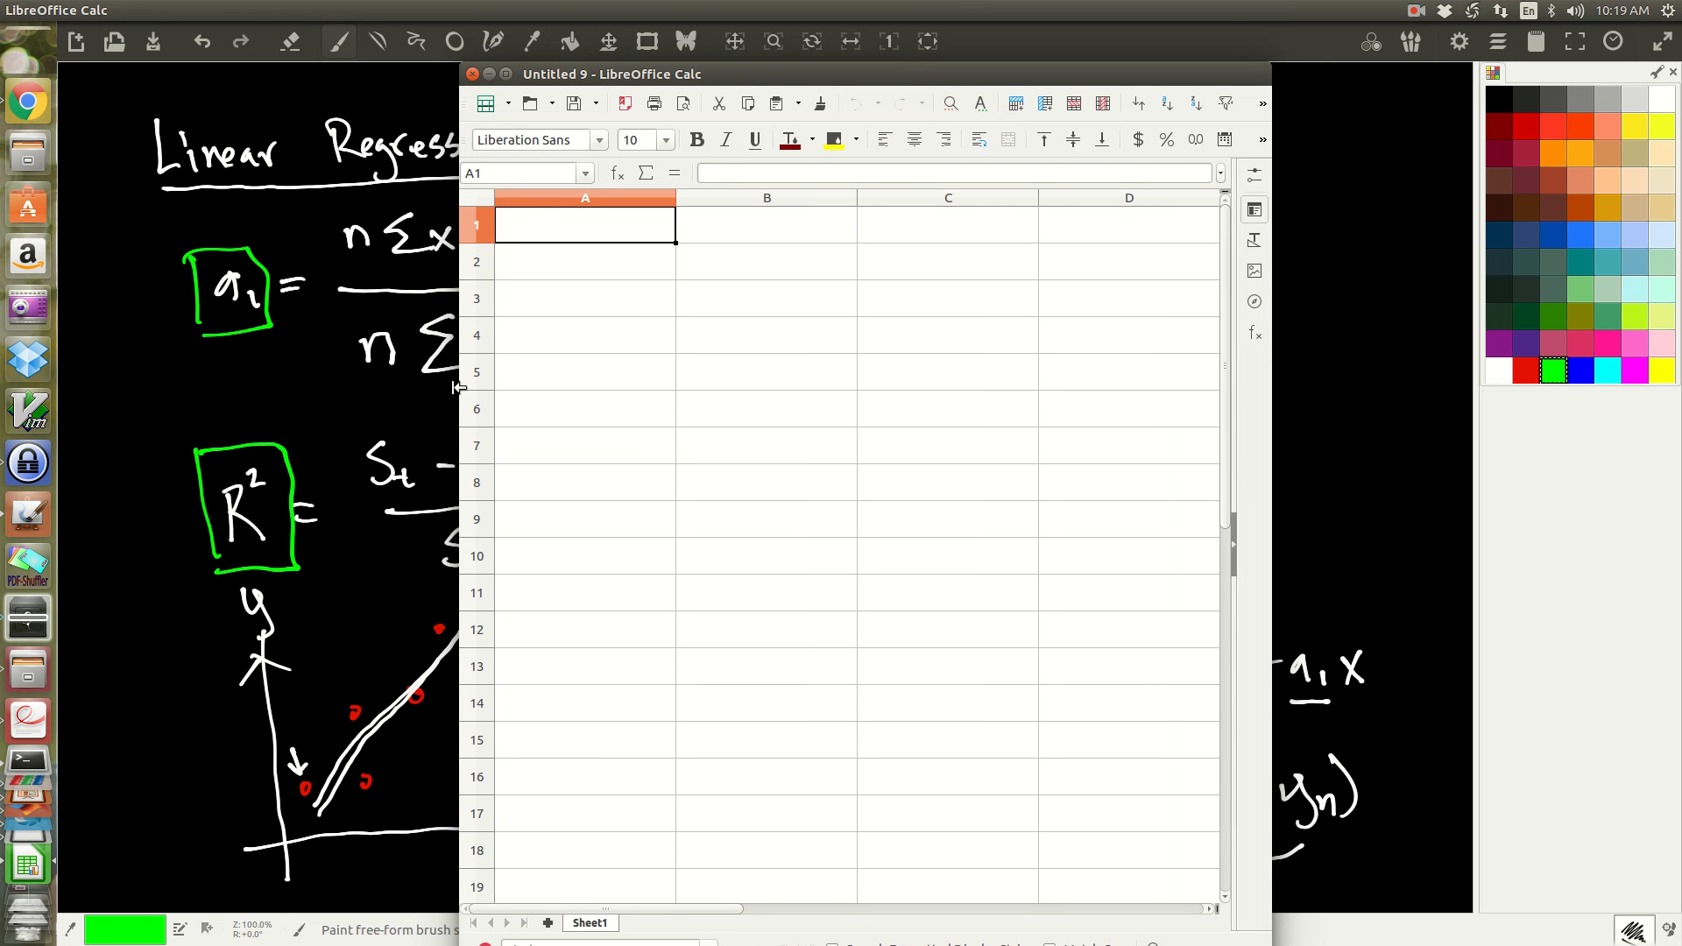
pyautogui.moveTo(459, 389); pyautogui.dragTo(275, 388)
pyautogui.moveTo(111, 396); pyautogui.dragTo(58, 399)
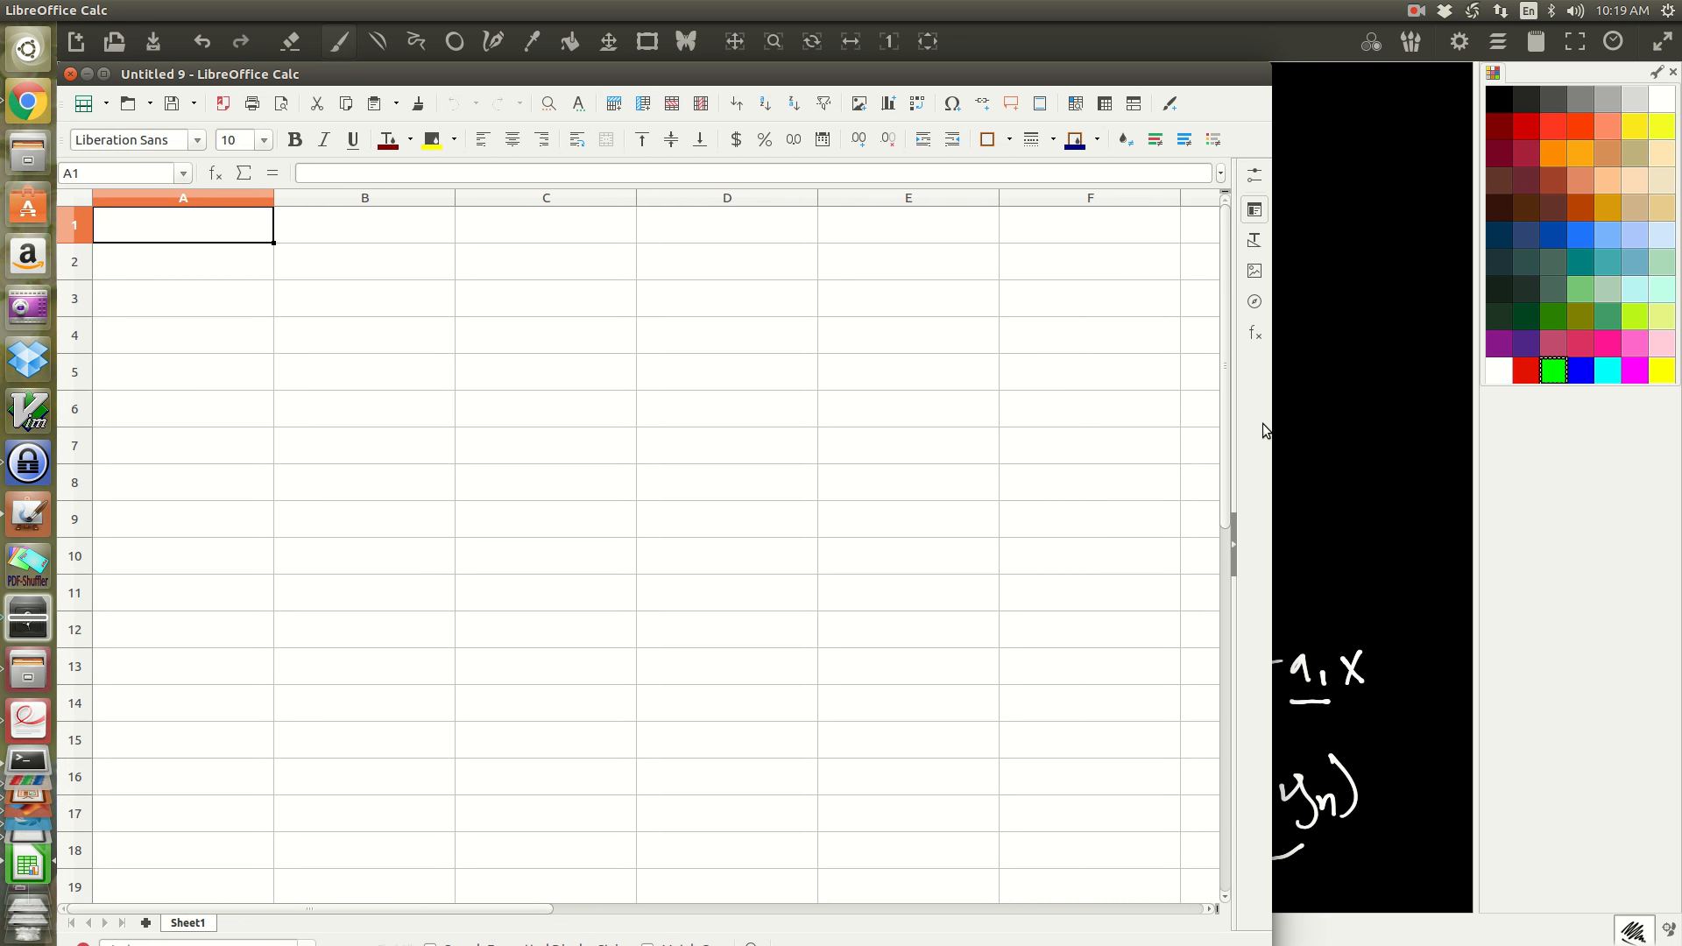
pyautogui.moveTo(1268, 425); pyautogui.dragTo(1676, 450)
pyautogui.moveTo(925, 67); pyautogui.dragTo(910, 401)
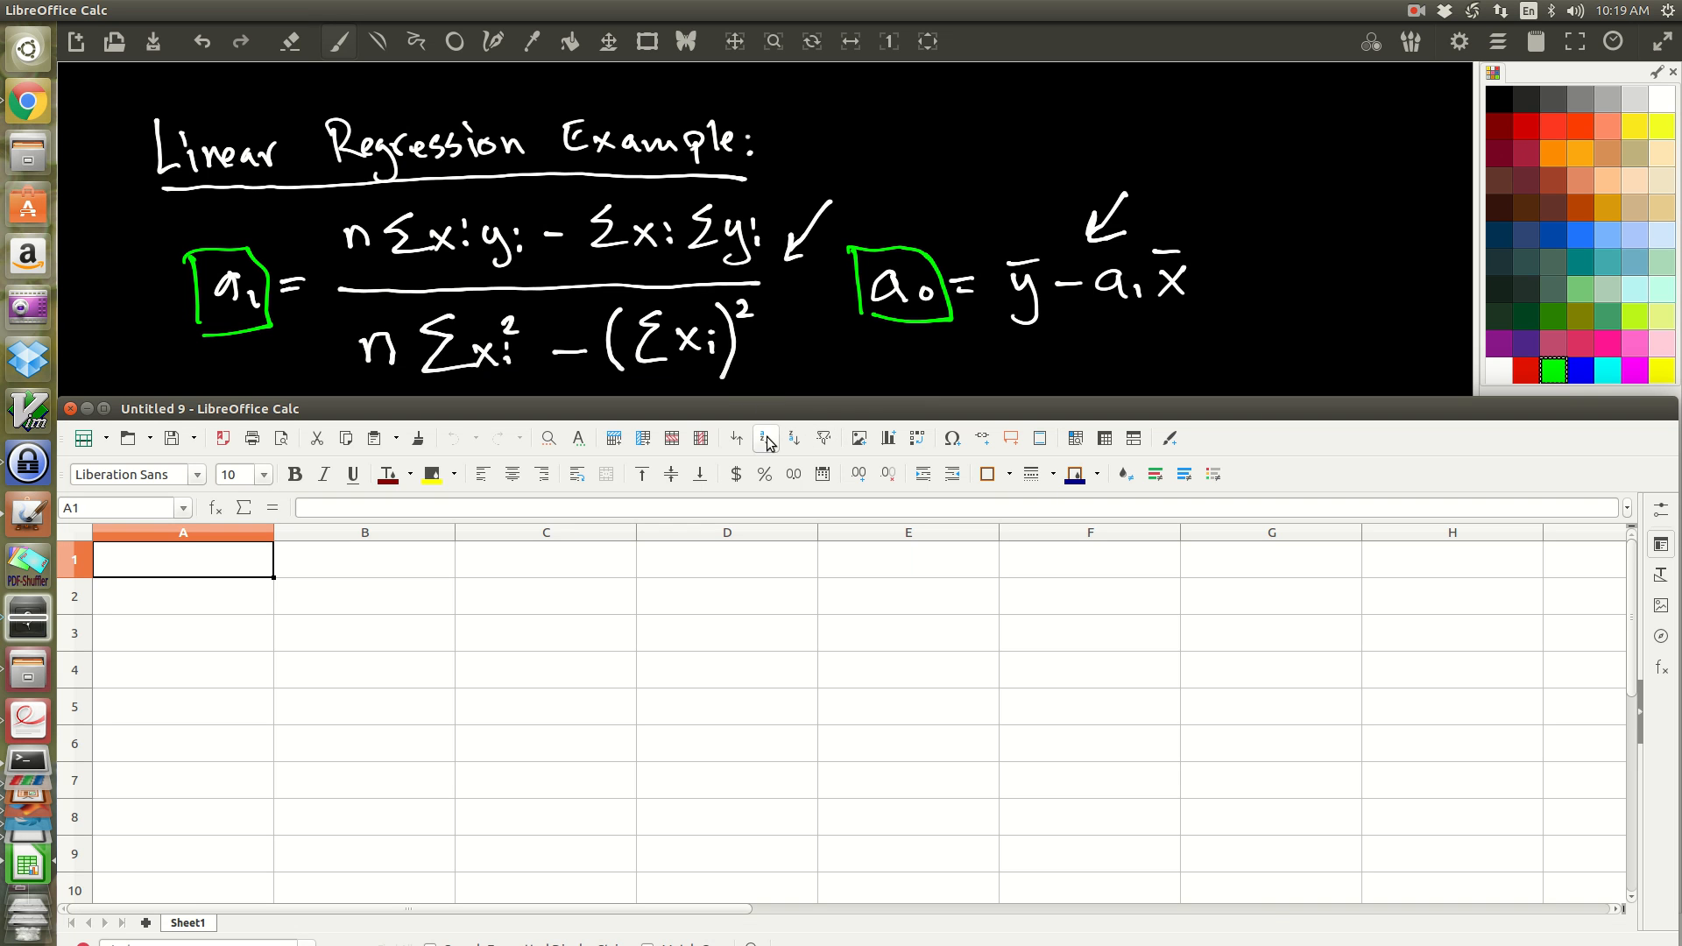
# Step: Enter the centred column headings xi in cell B2 and yi in cell C2
pyautogui.click(229, 599)
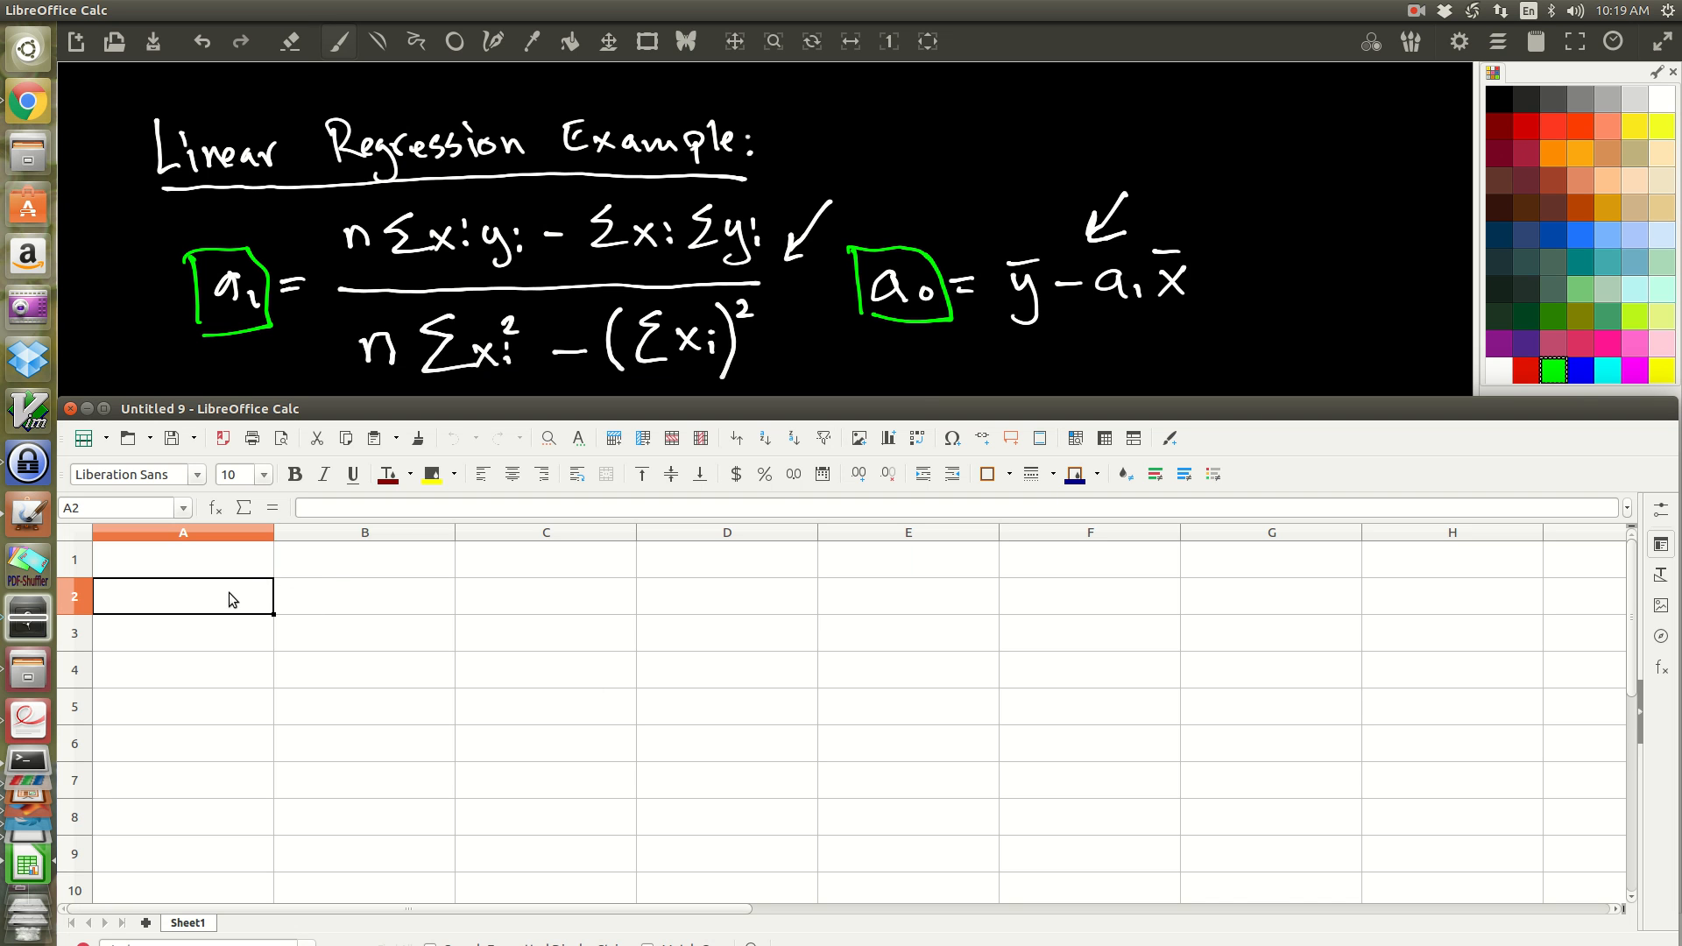
pyautogui.click(342, 599)
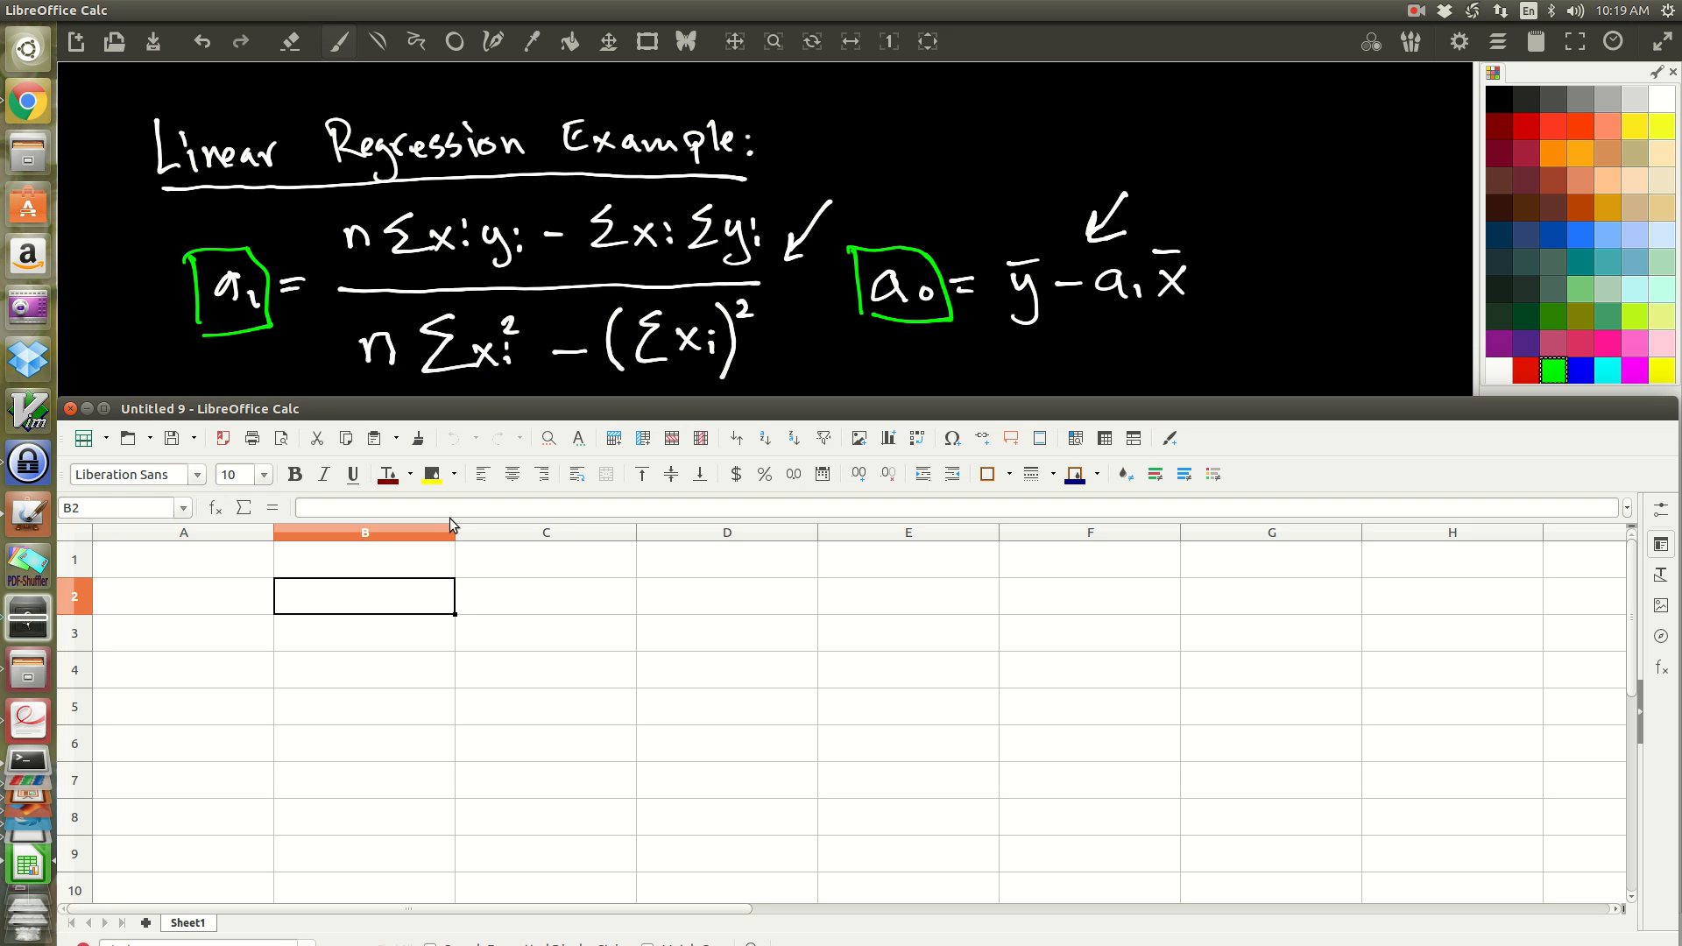
pyautogui.write('xi')
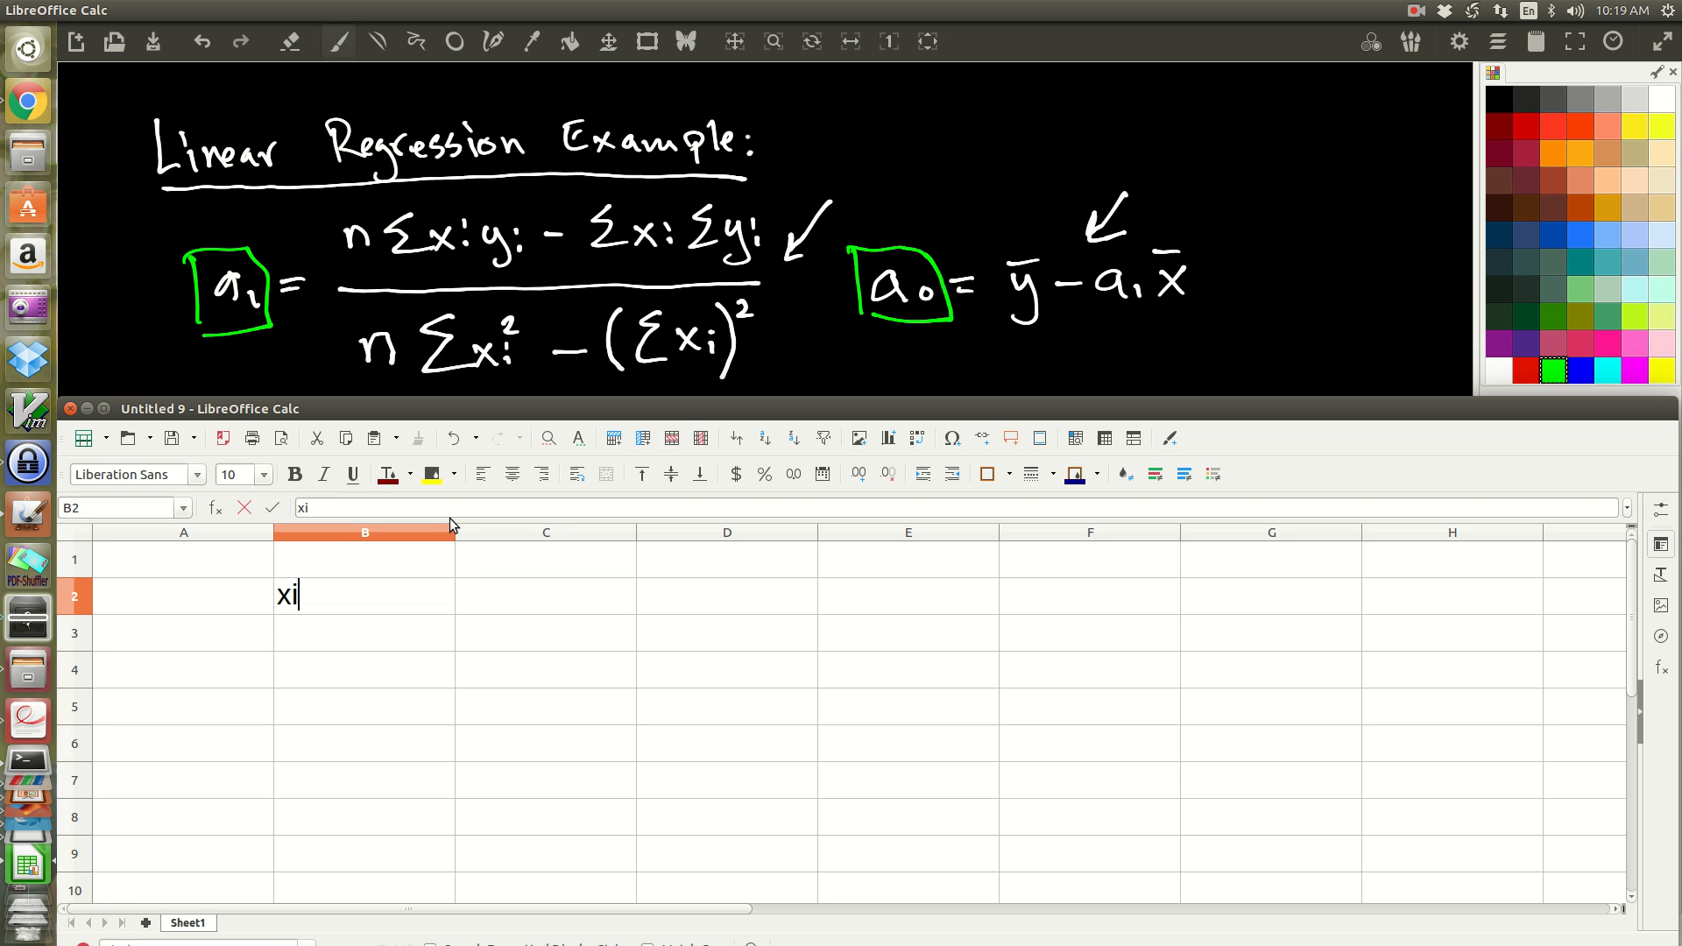
pyautogui.press('Tab')
pyautogui.hotkey('shift', 'Tab')
pyautogui.hotkey('ctrl', 'e')
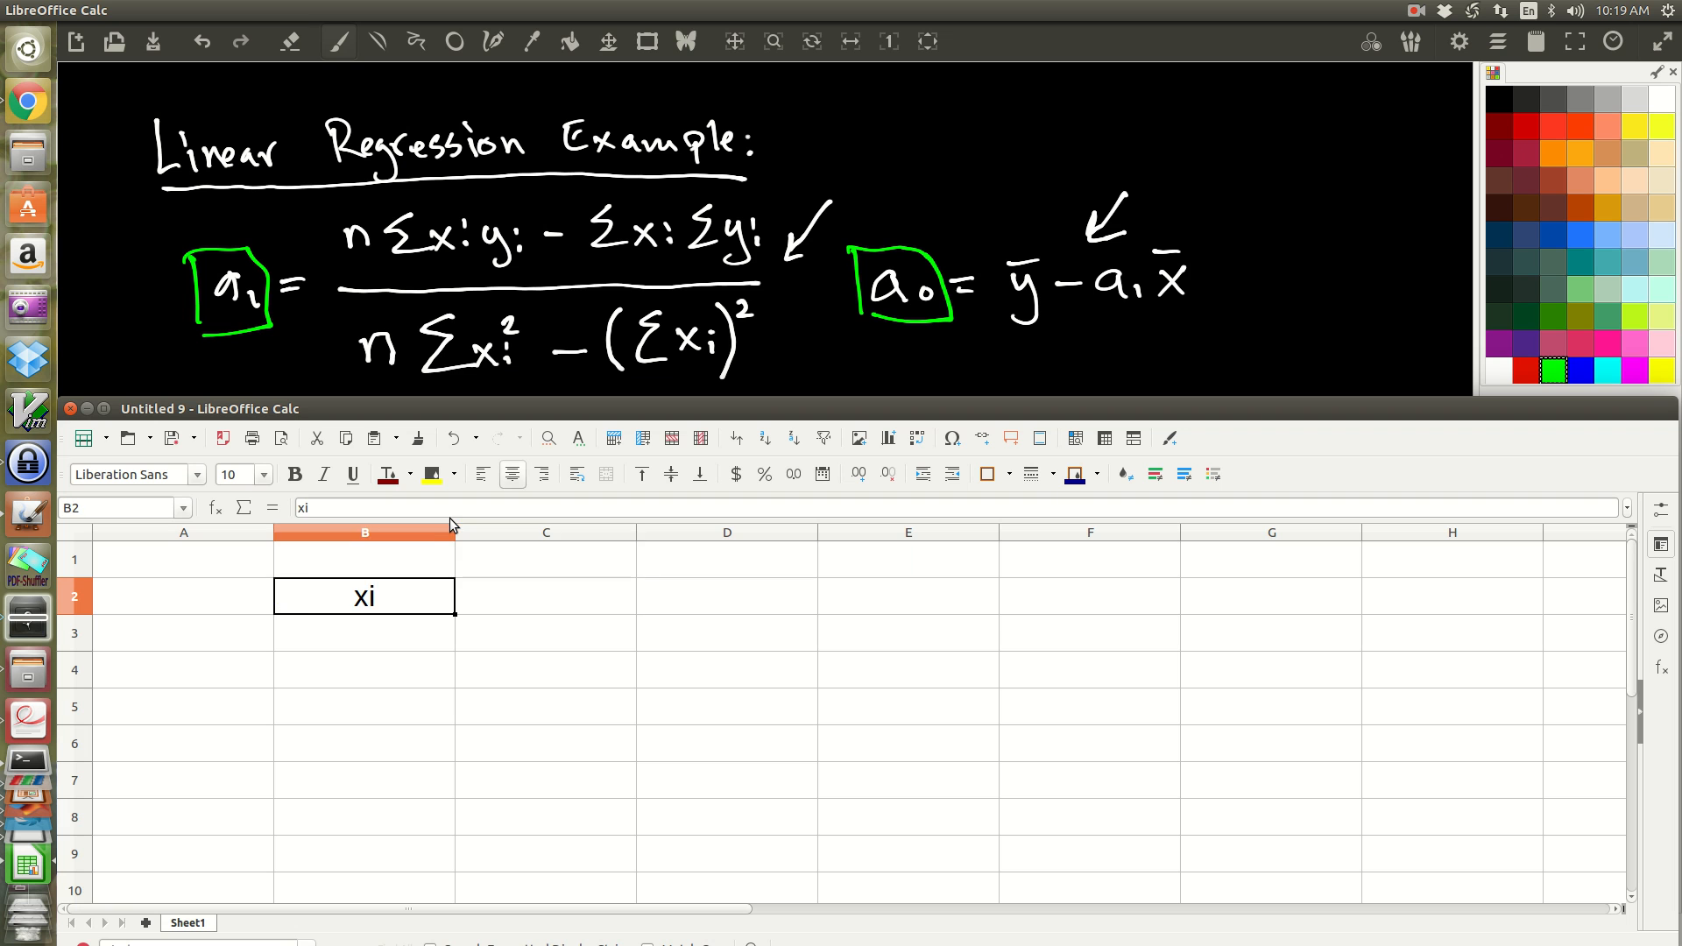
pyautogui.press('Tab')
pyautogui.write('yi')
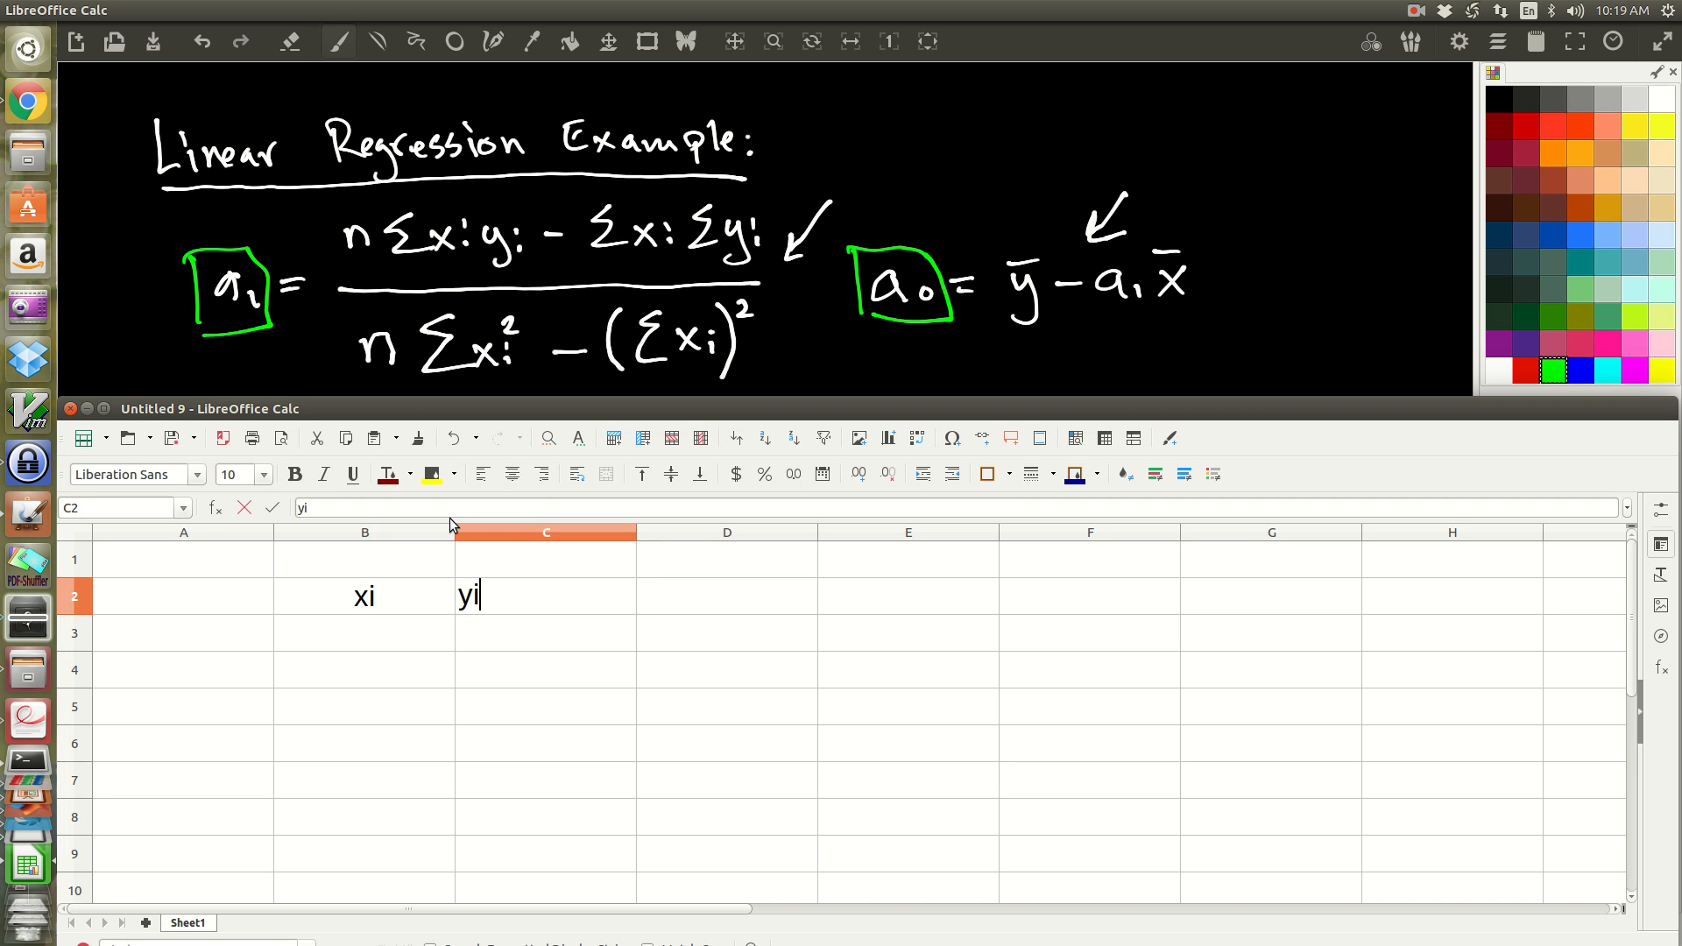
pyautogui.hotkey('ctrl', 'e')
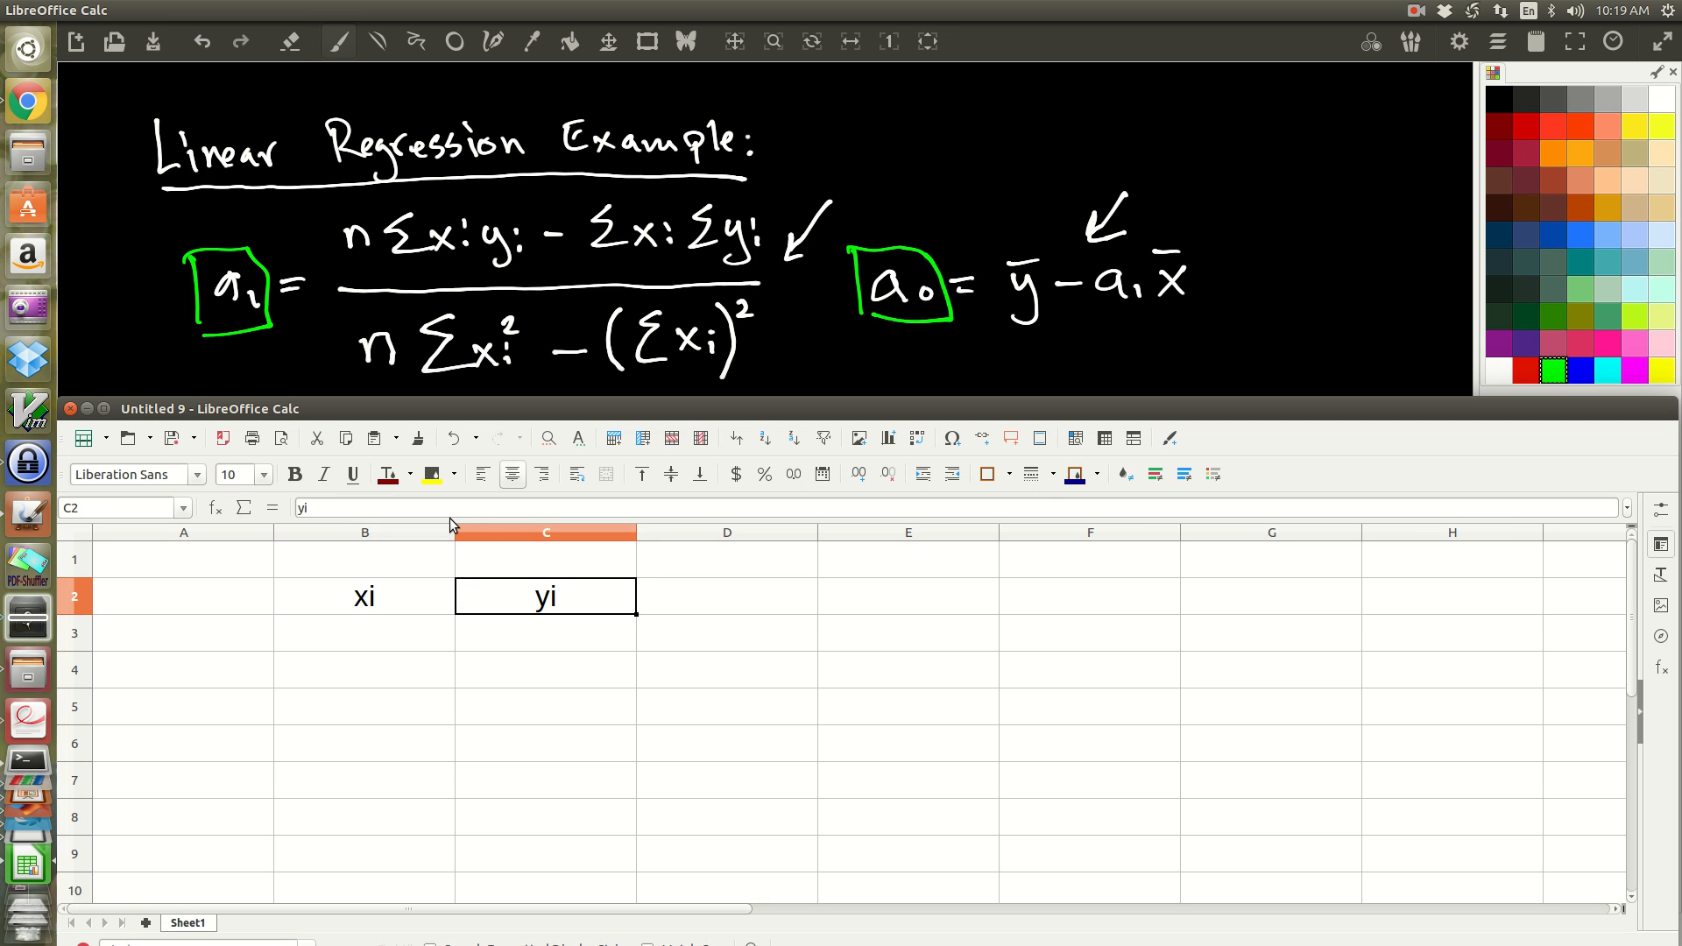
pyautogui.press('Return')
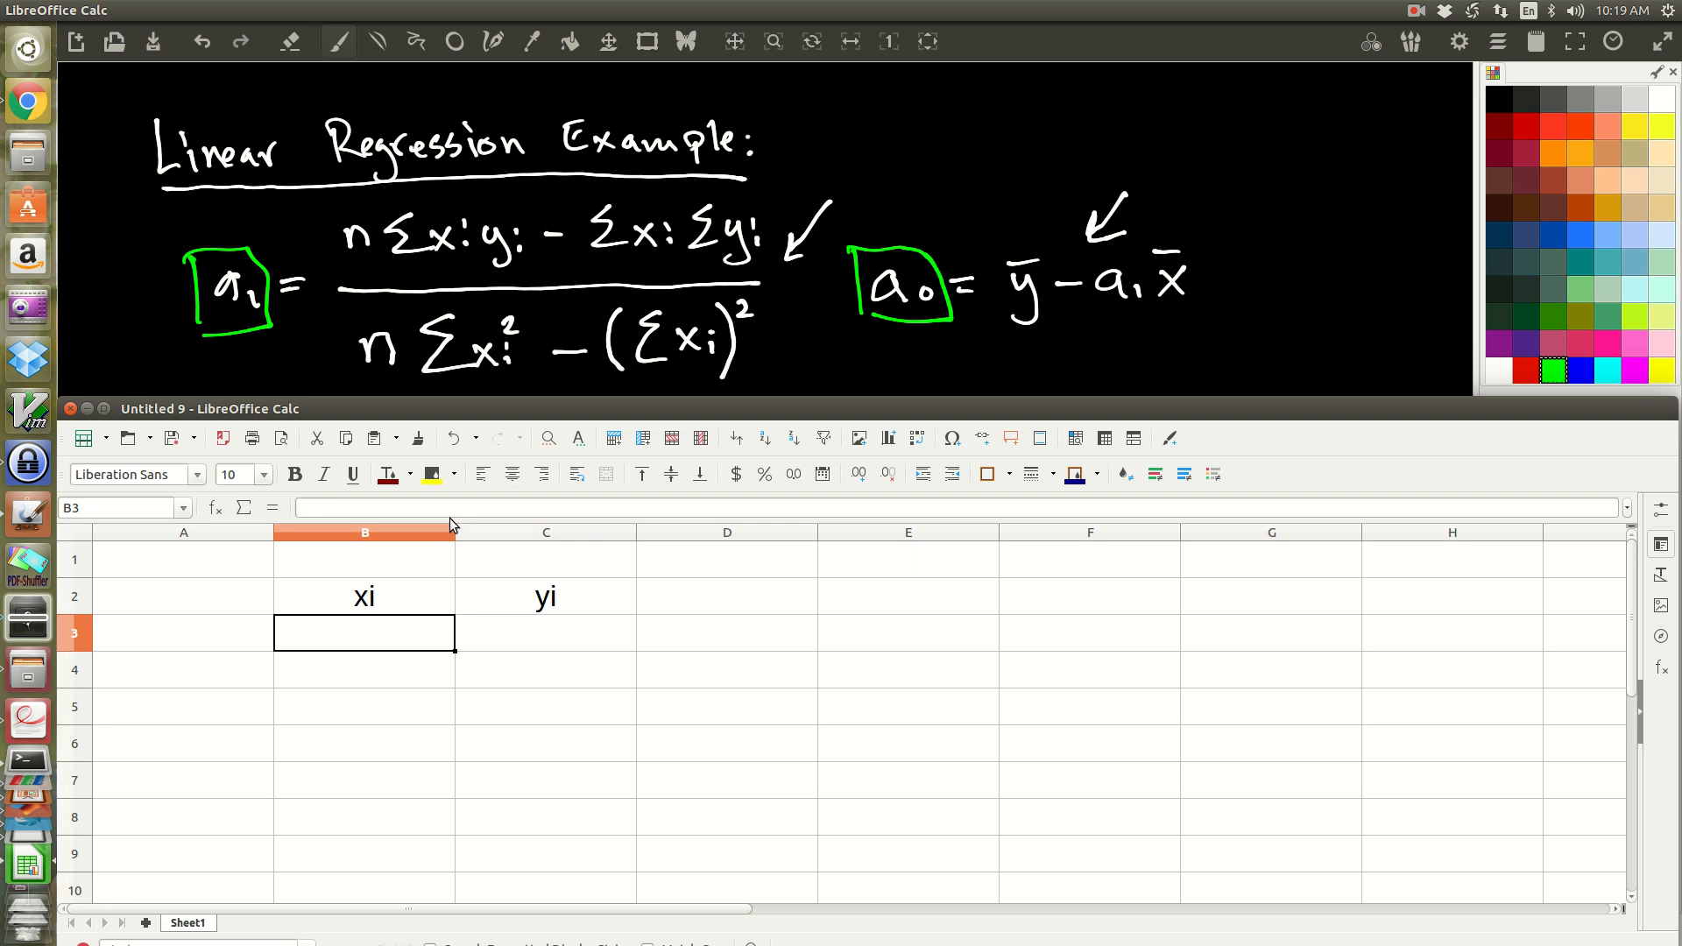
# Step: Enter the xi values 1, 3, 5, 7, 10, 12, 13, 16, 18 and 20 in cells B3 to B12
pyautogui.write('1')
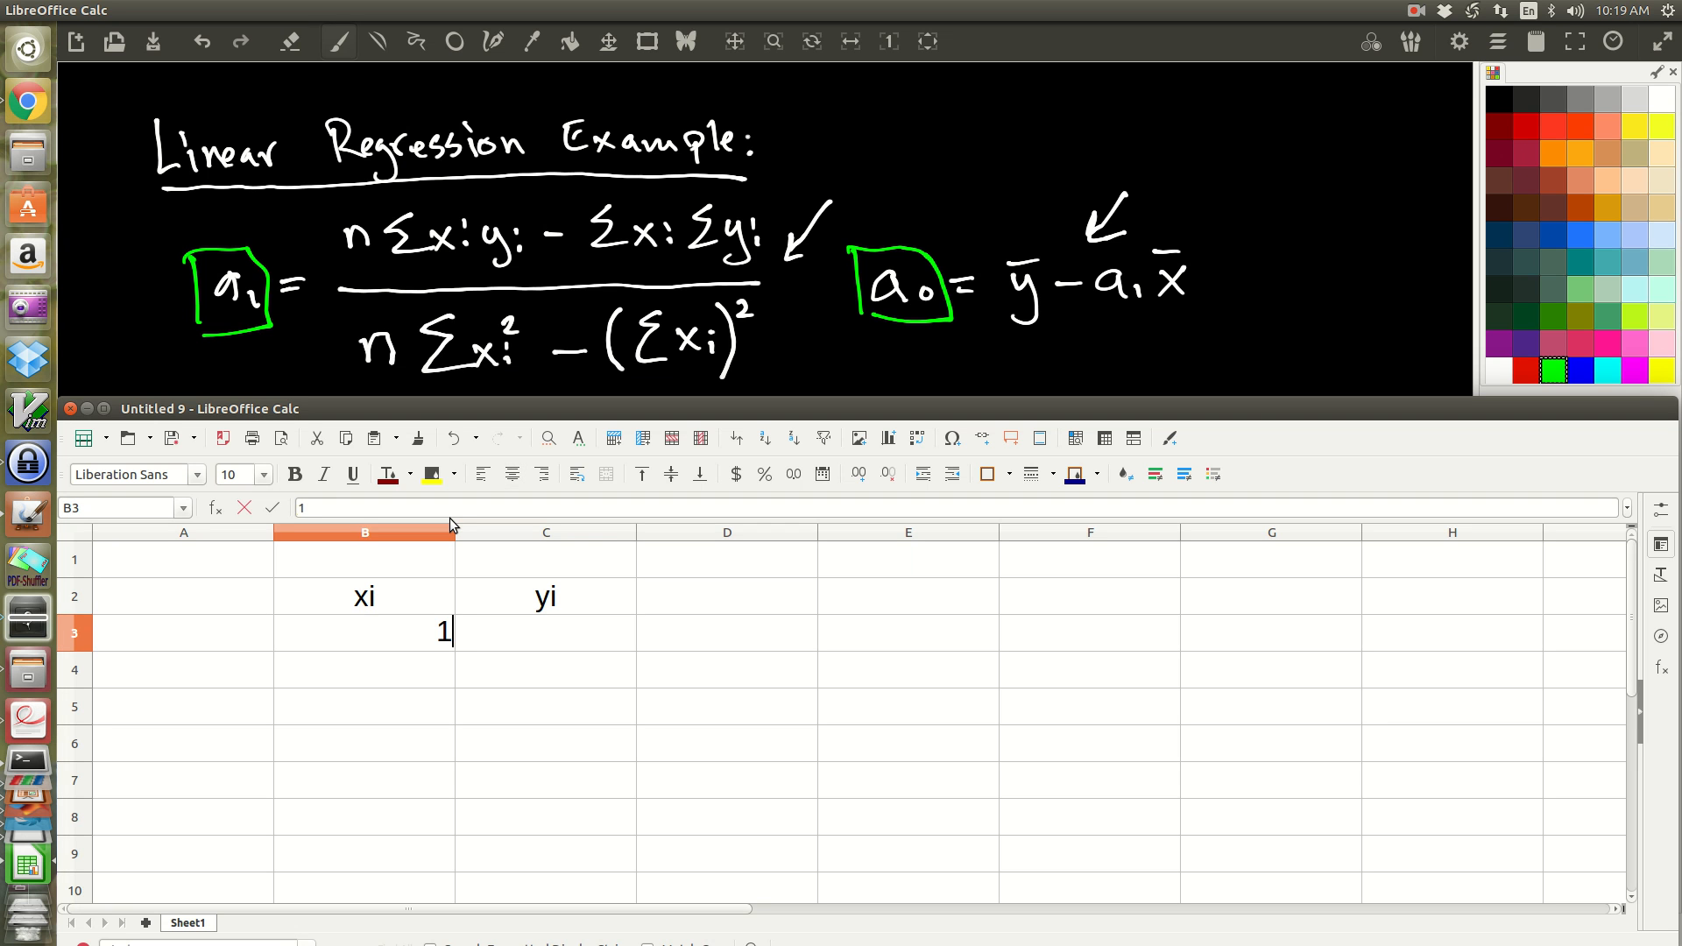
pyautogui.press('Return')
pyautogui.write('3')
pyautogui.press('Return')
pyautogui.write('5')
pyautogui.press('Return')
pyautogui.write('7')
pyautogui.press('Return')
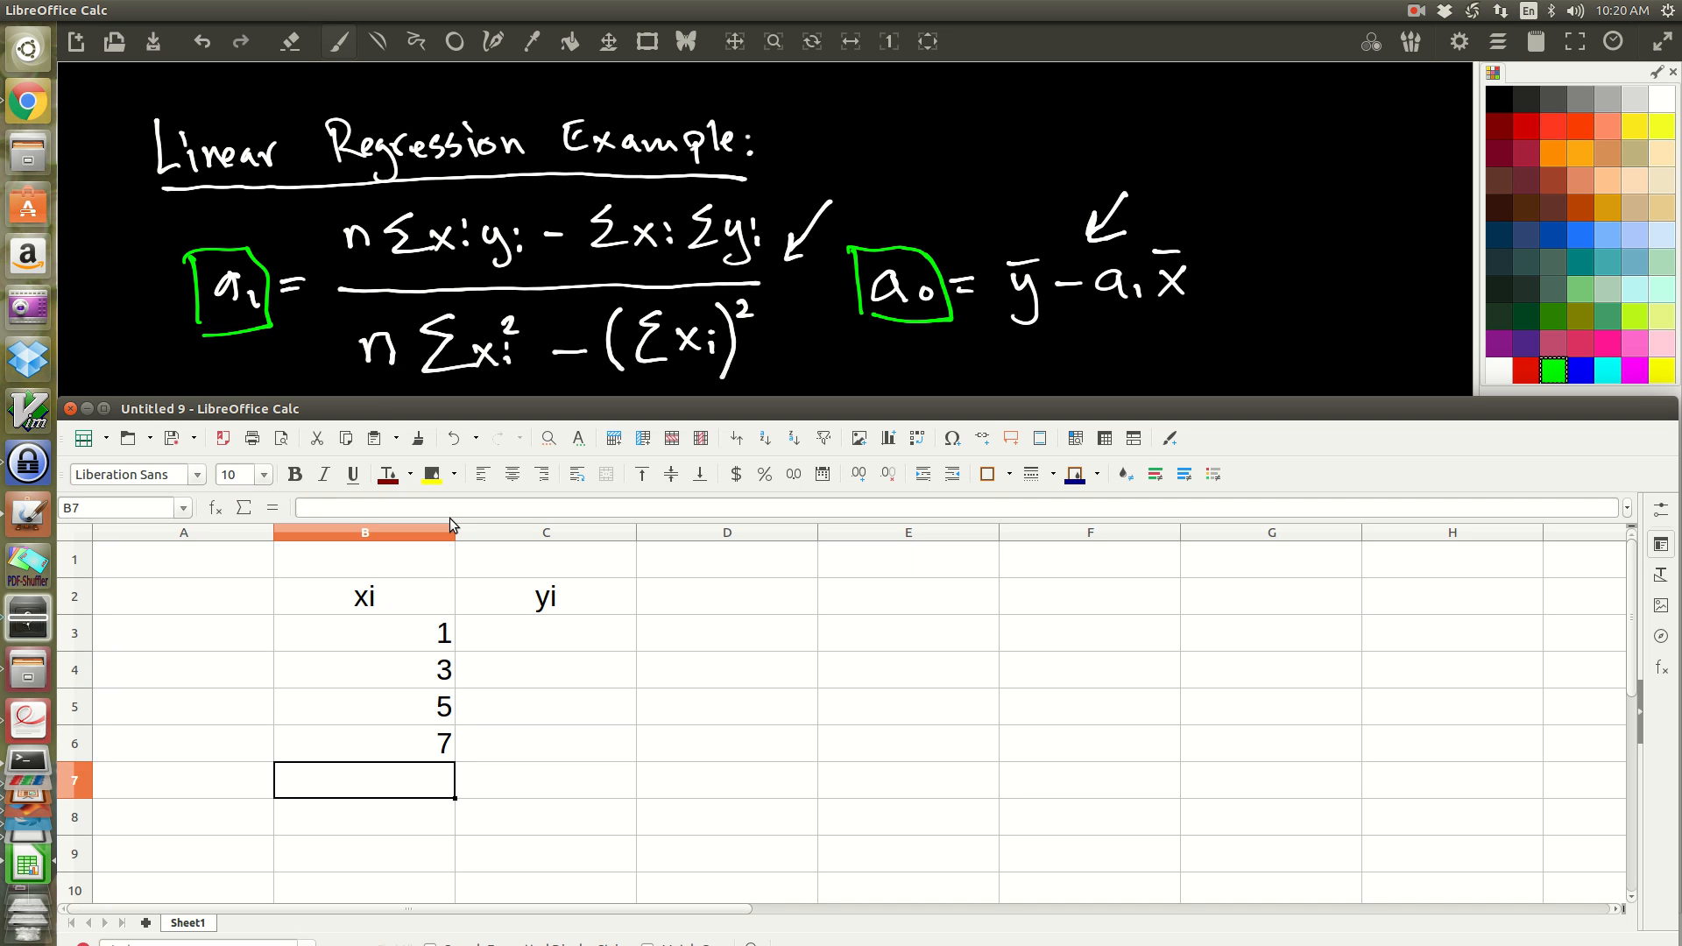
pyautogui.write('10')
pyautogui.press('Return')
pyautogui.write('12')
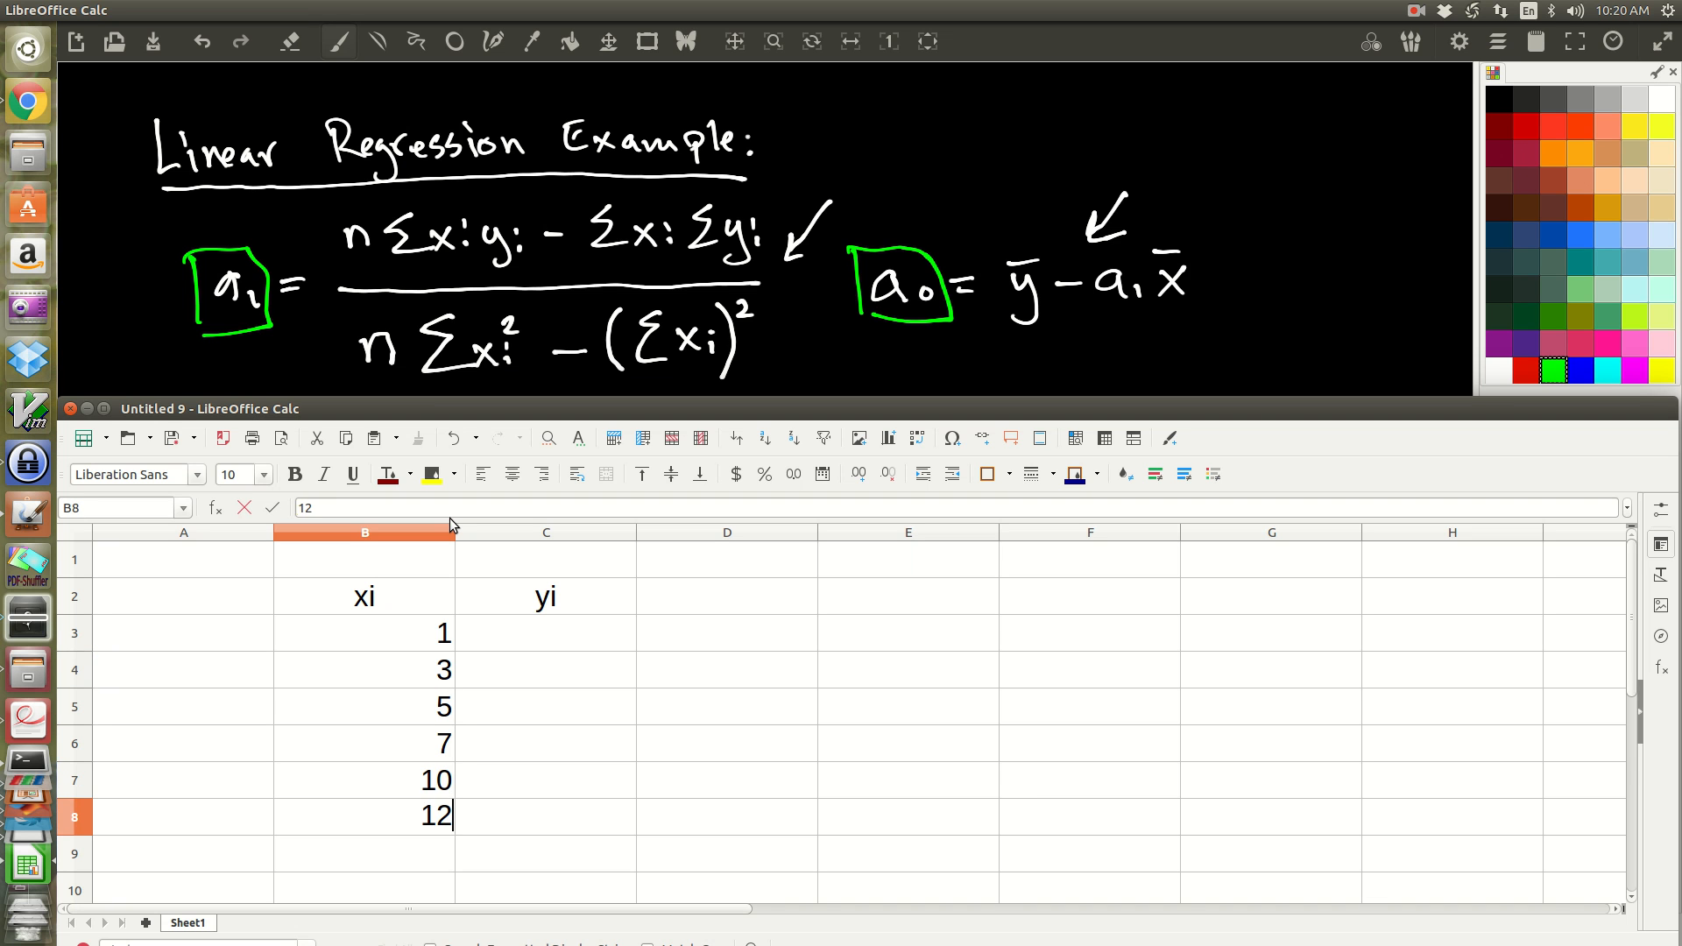
pyautogui.press('Return')
pyautogui.write('13')
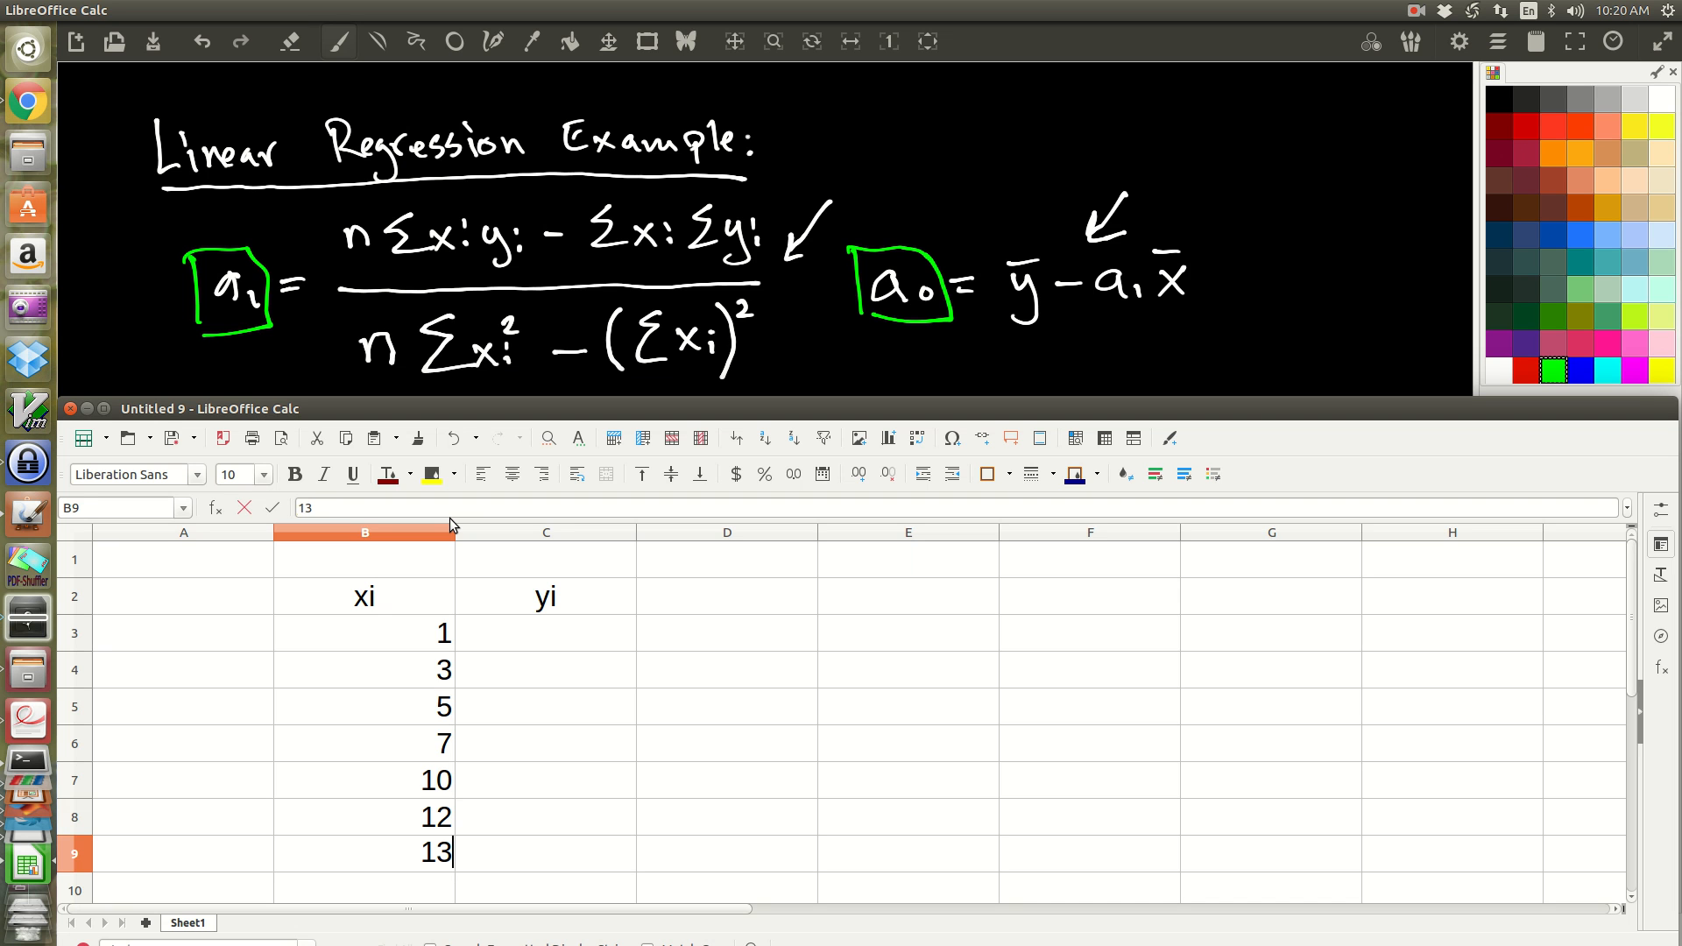
pyautogui.press('Return')
pyautogui.write('16')
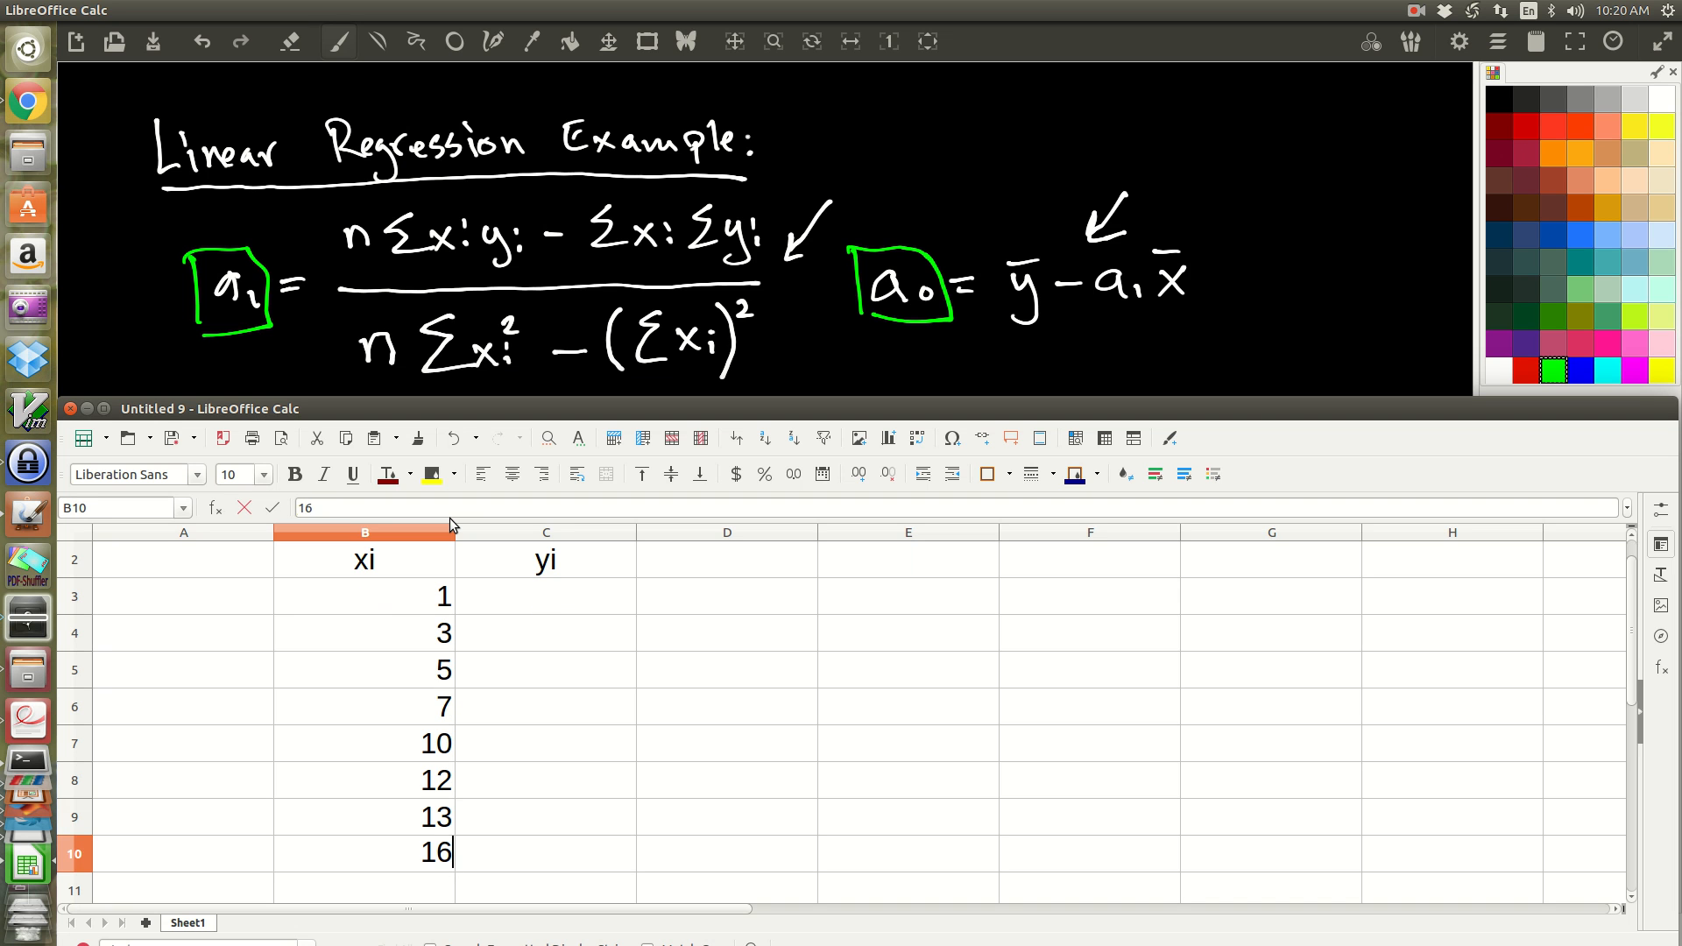
pyautogui.press('Return')
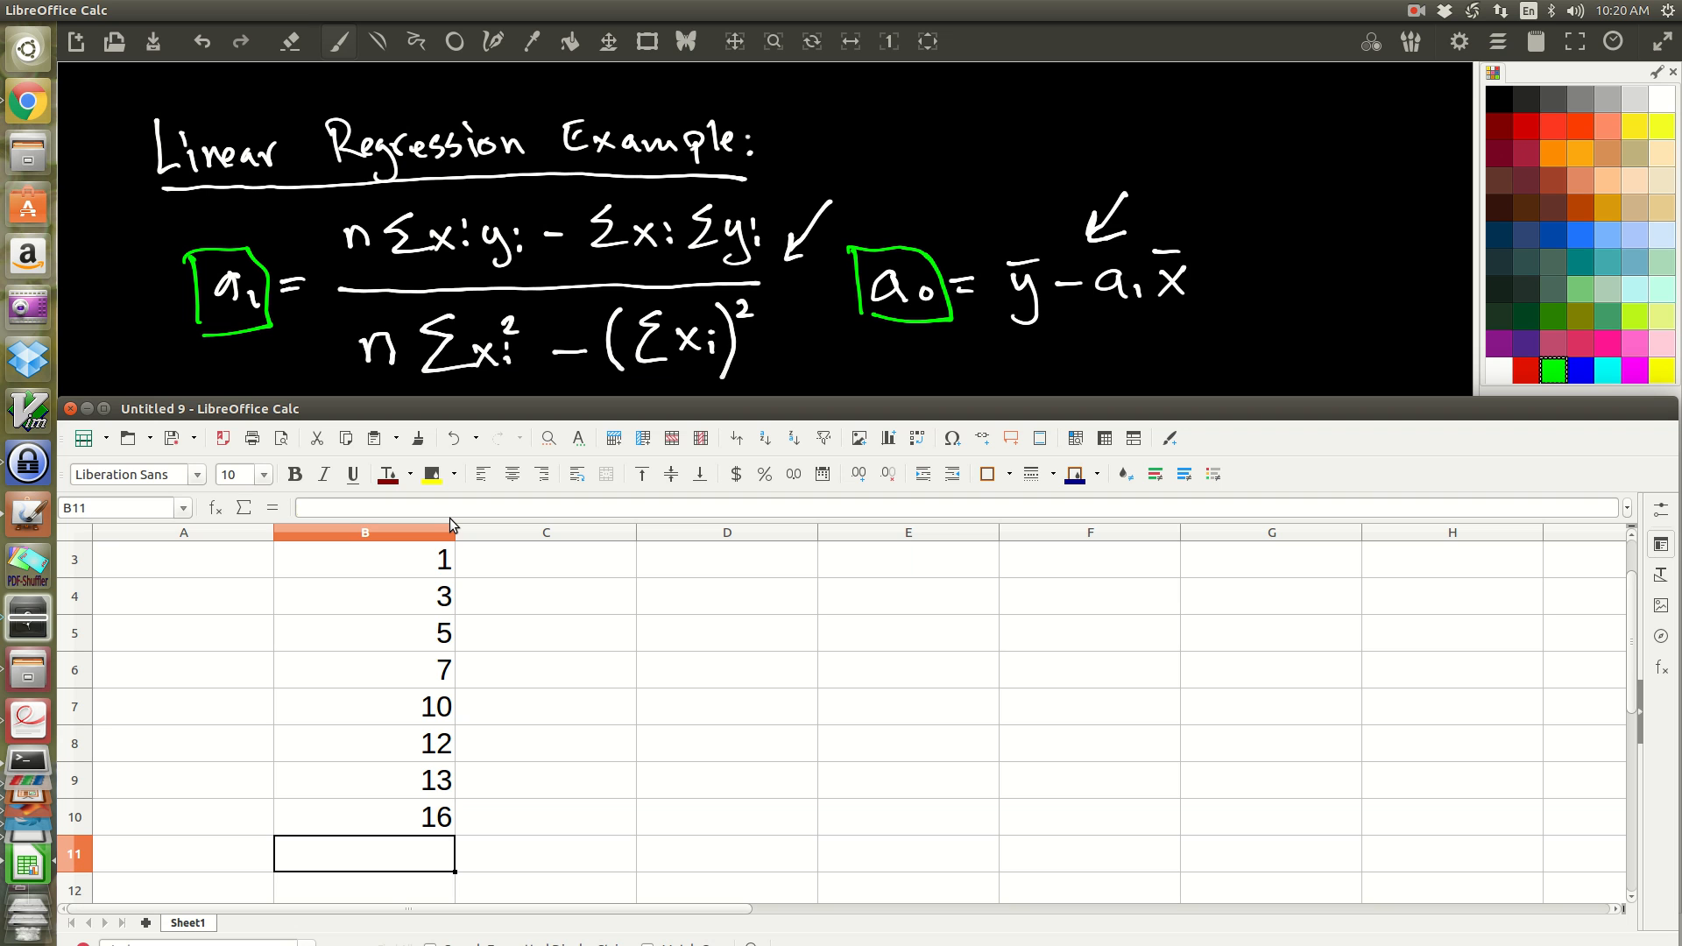
pyautogui.write('18')
pyautogui.press('Return')
pyautogui.write('20')
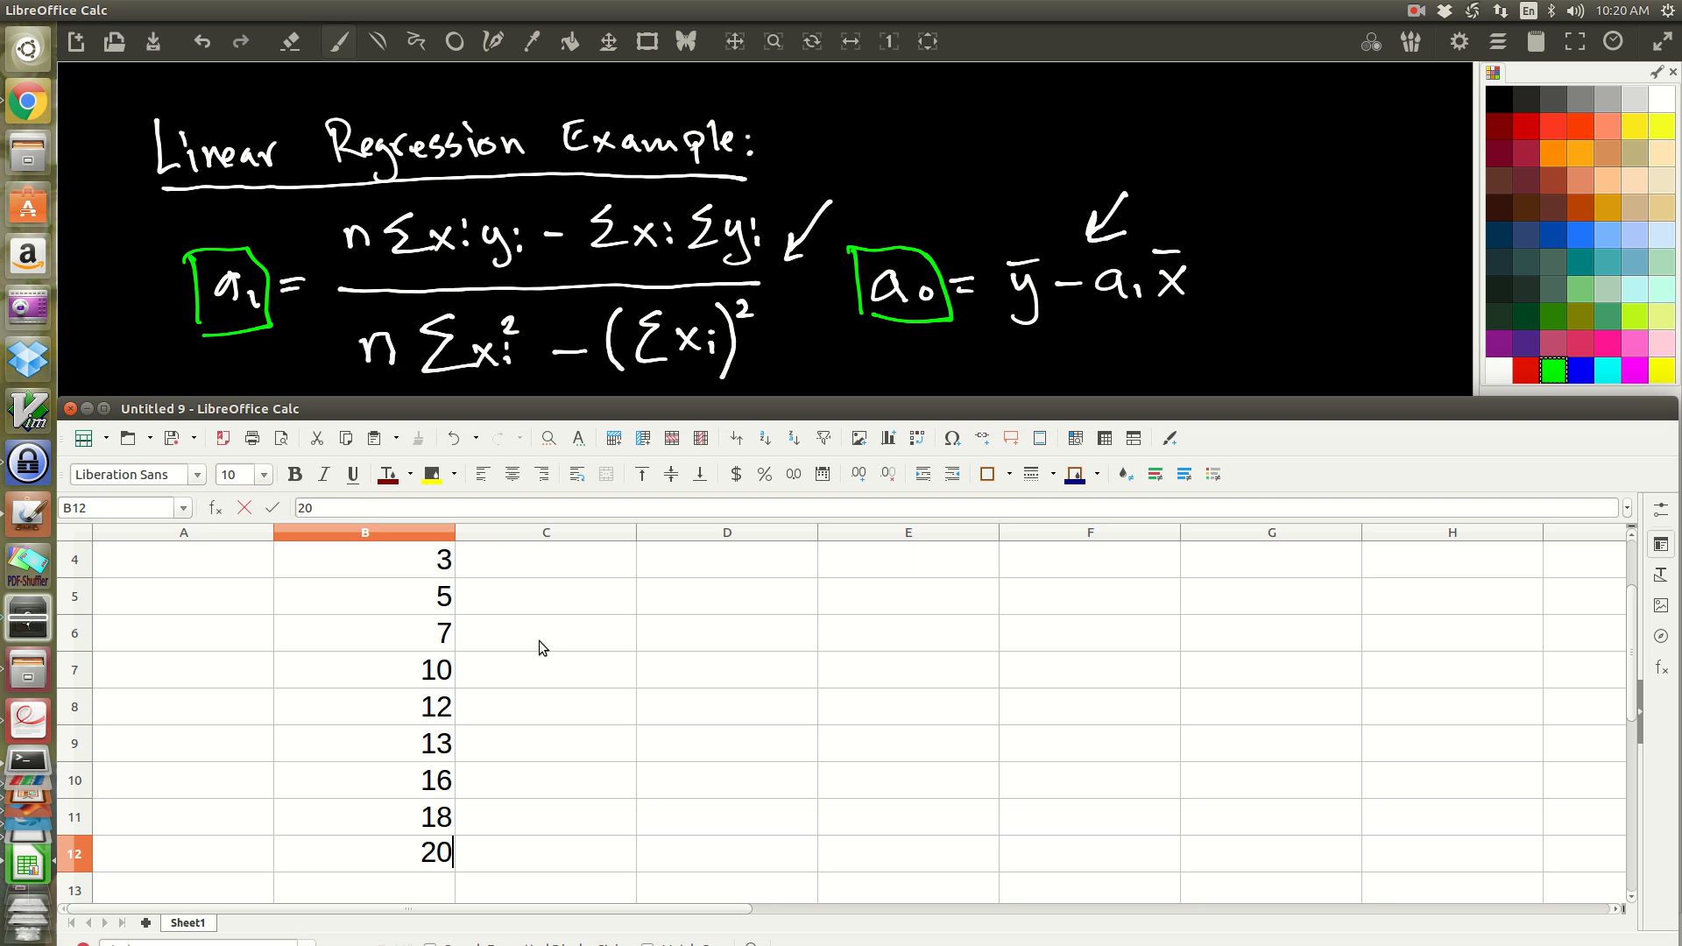
pyautogui.click(1416, 11)
pyautogui.click(1427, 52)
# Step: Enter the yi values 4, 5, 6, 5, 8, 7, 6, 9, 12 and 11 in cells C3 to C12
pyautogui.scroll(1, 596, 631)
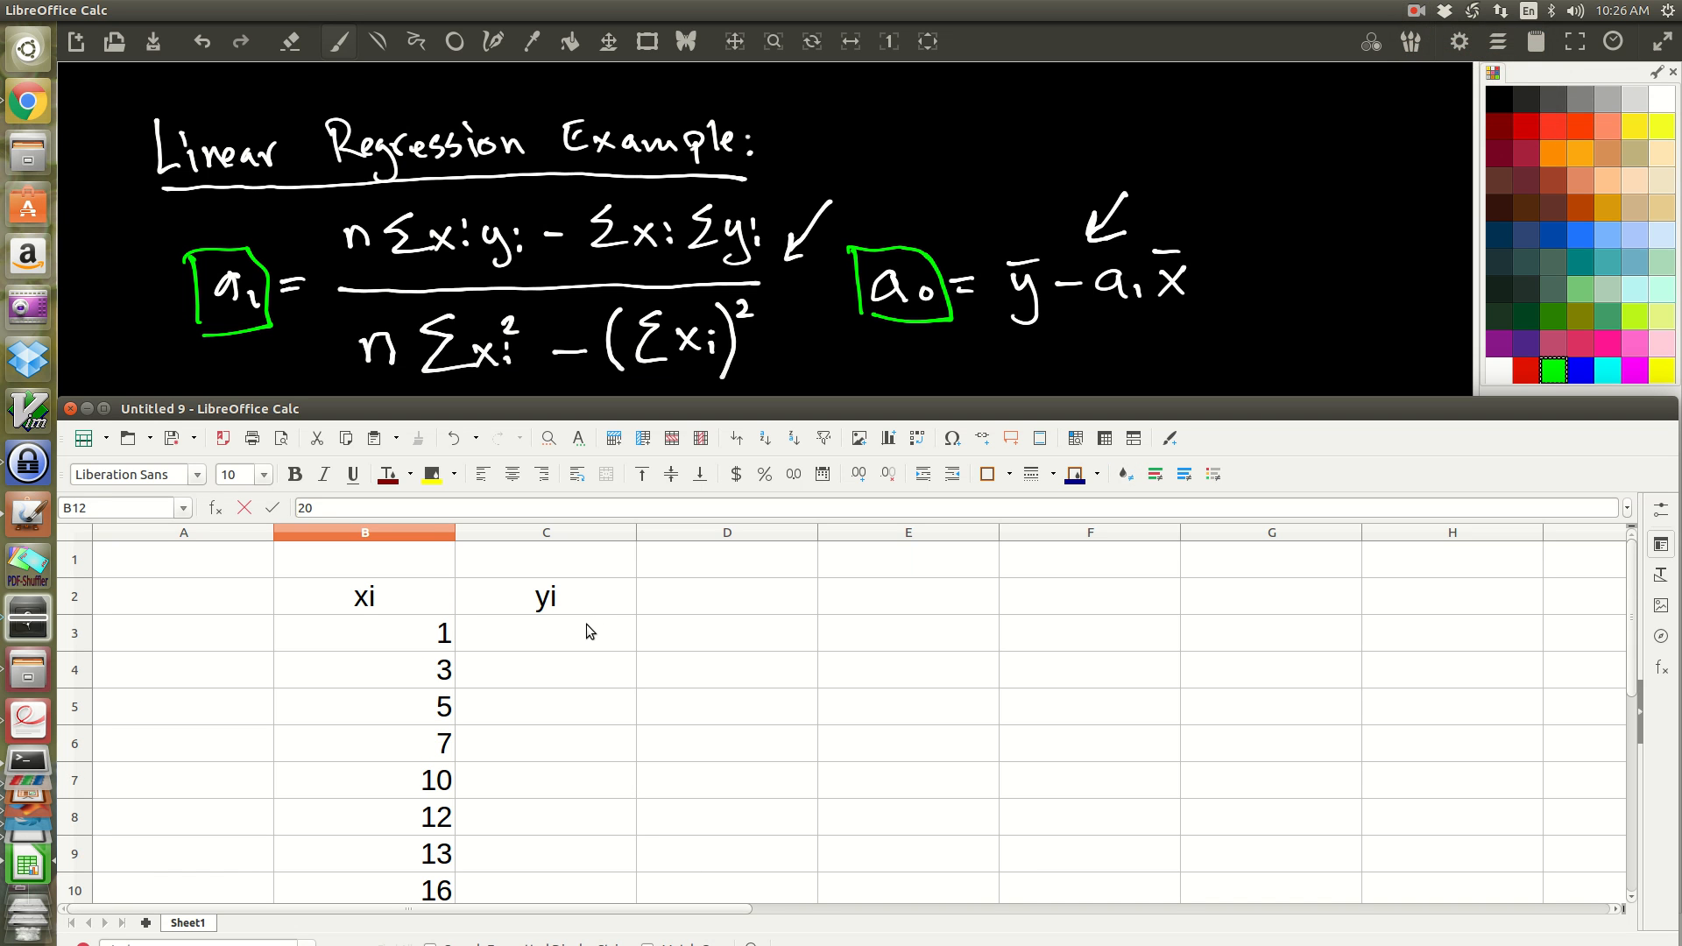
pyautogui.click(583, 624)
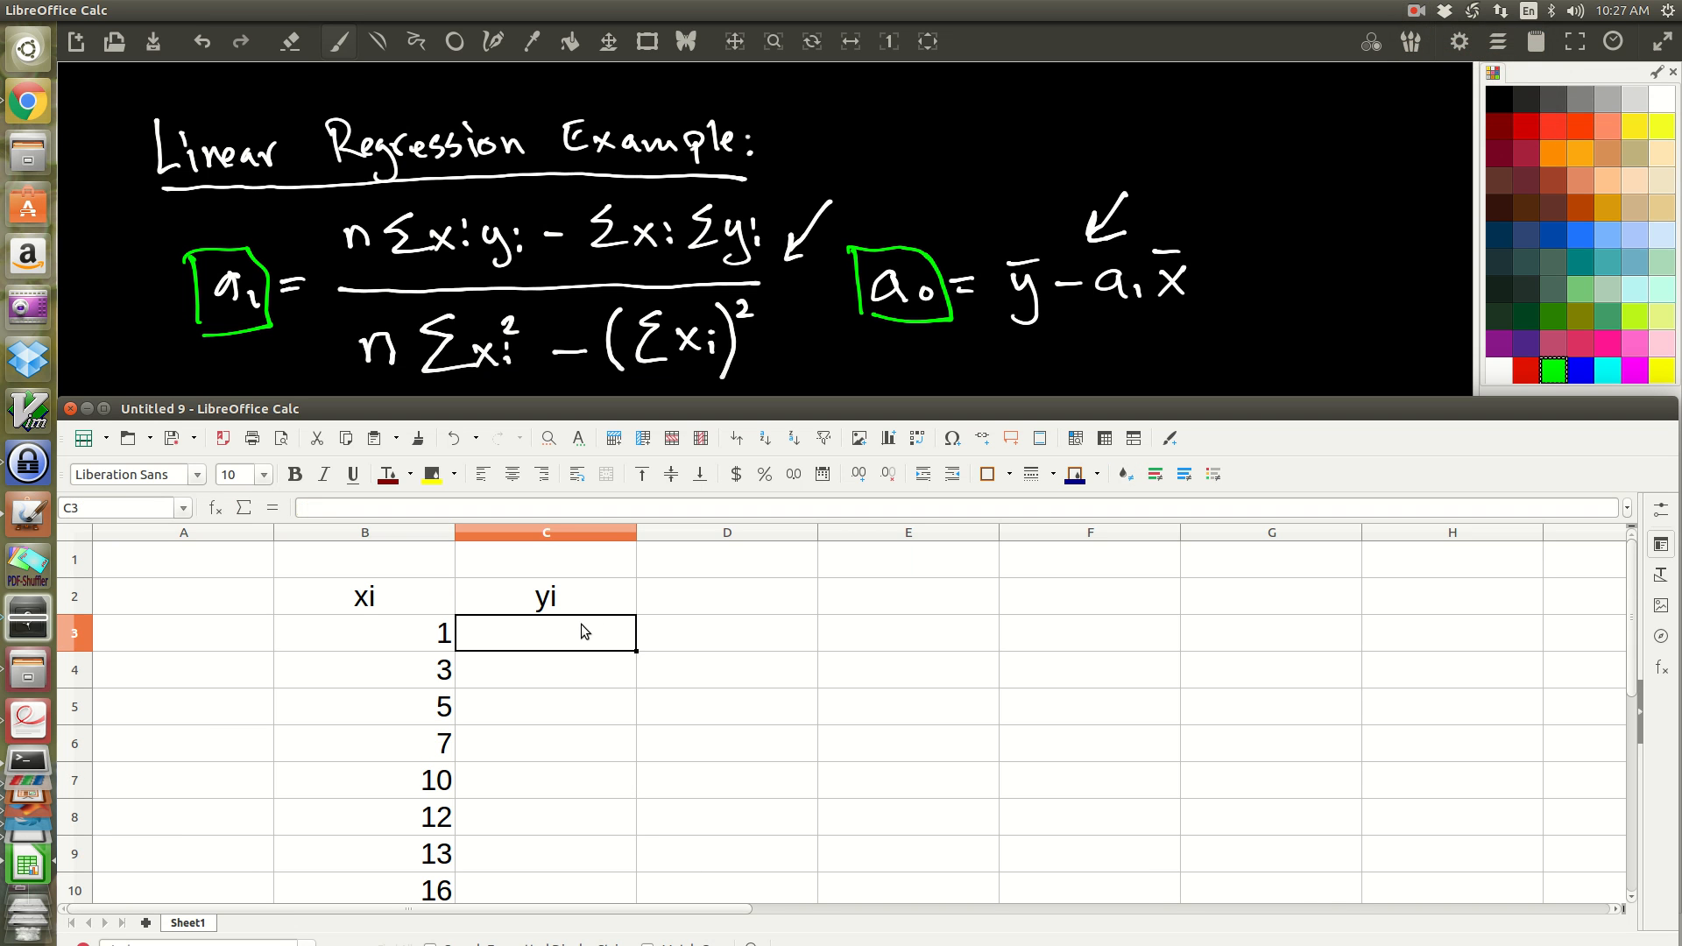
pyautogui.write('4')
pyautogui.press('Return')
pyautogui.write('5')
pyautogui.press('Return')
pyautogui.write('6')
pyautogui.press('Return')
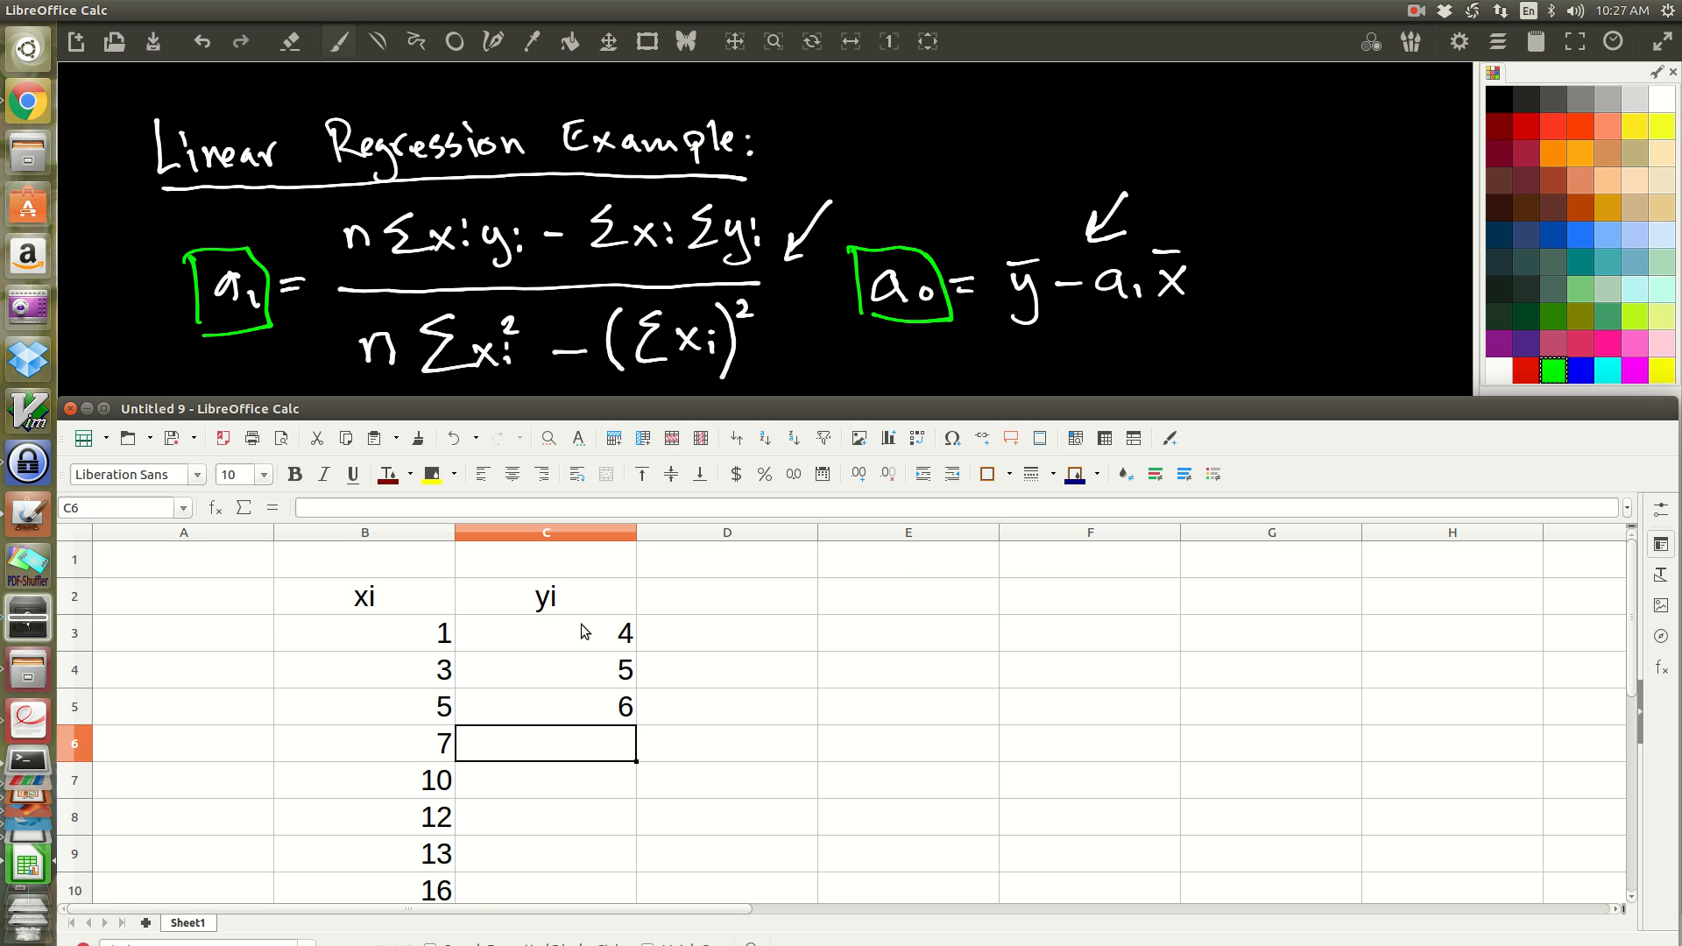
pyautogui.write('5')
pyautogui.press('Return')
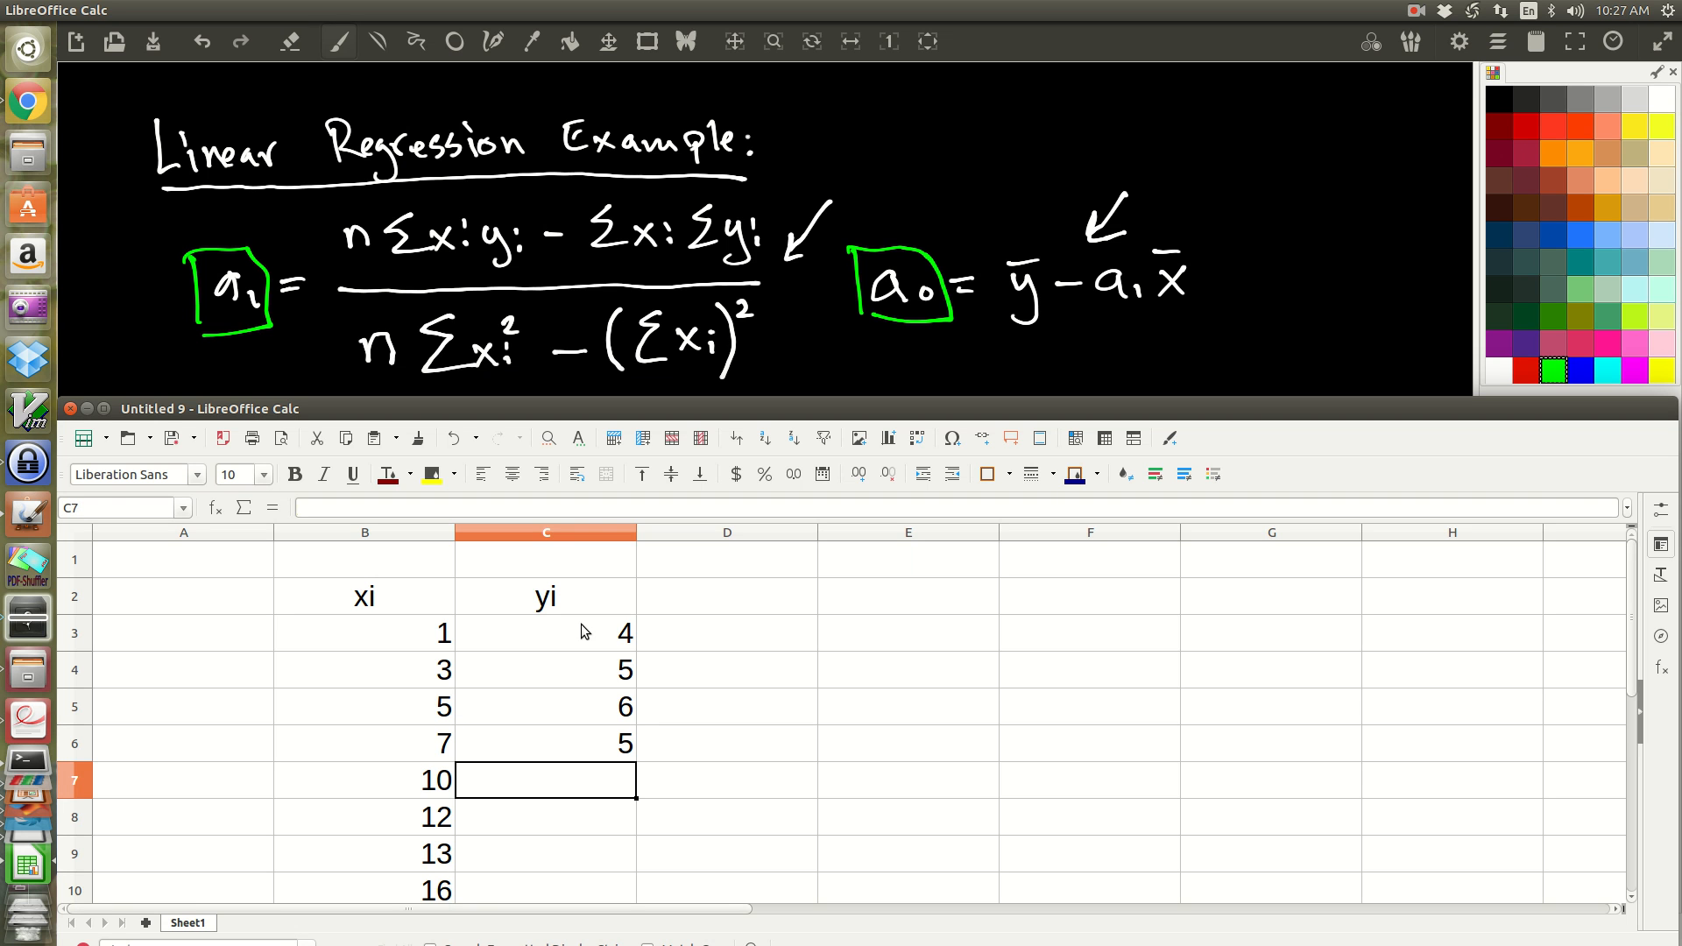
pyautogui.write('8')
pyautogui.press('Return')
pyautogui.write('7')
pyautogui.press('Return')
pyautogui.write('6')
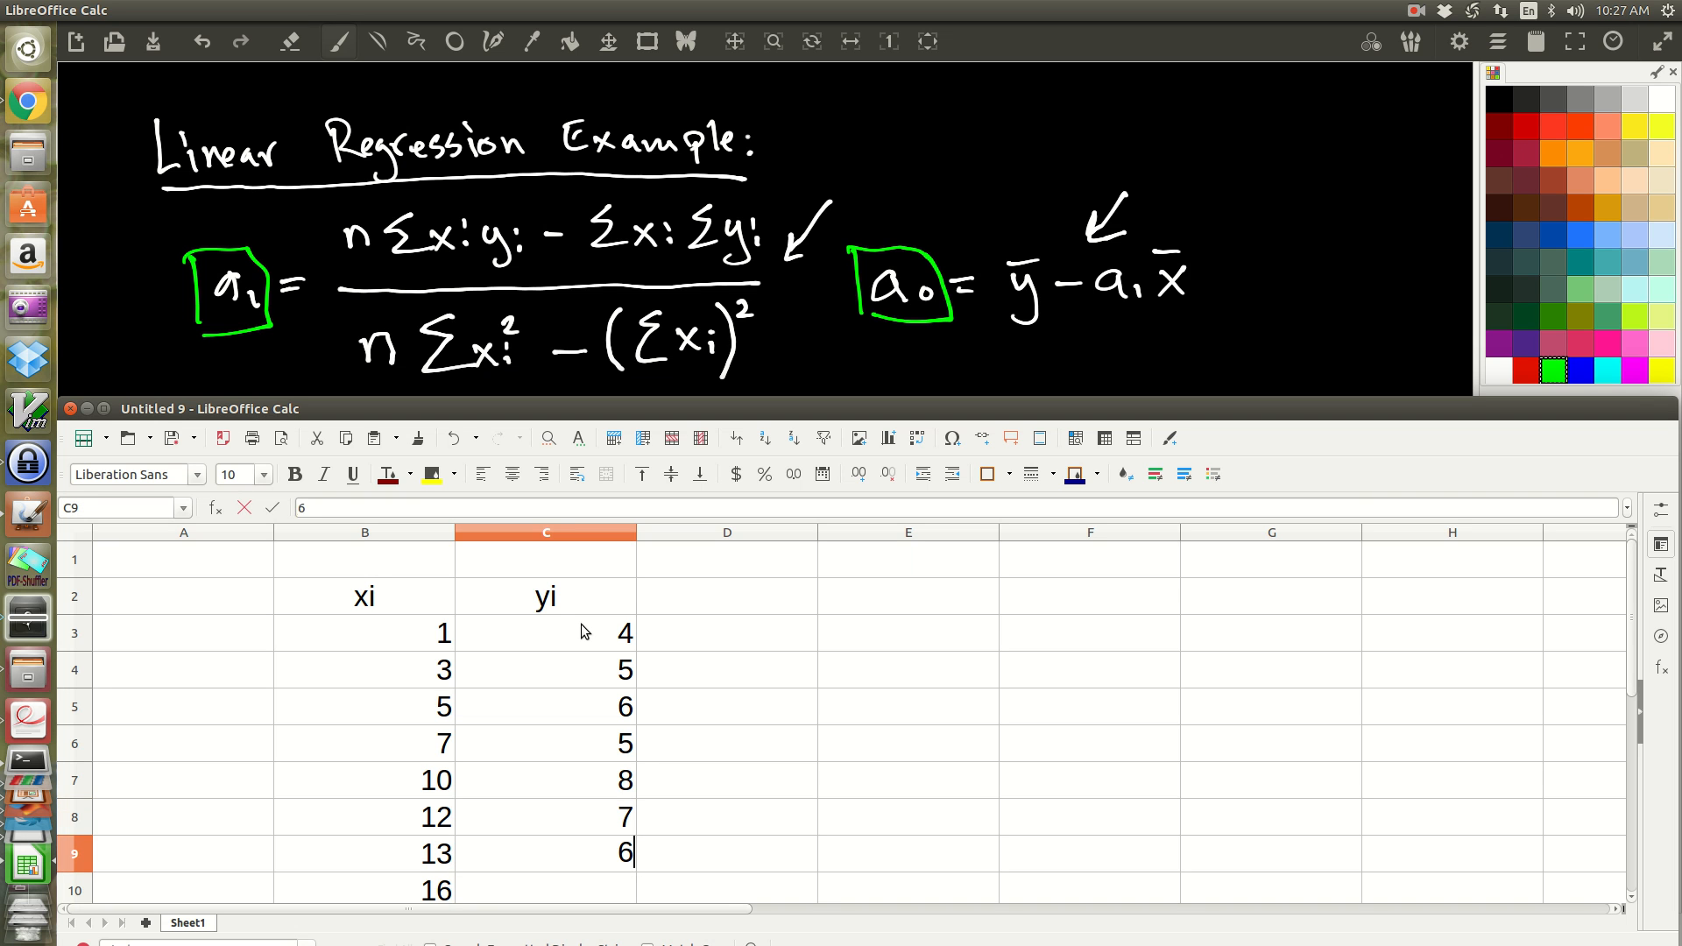
pyautogui.press('Return')
pyautogui.write('9')
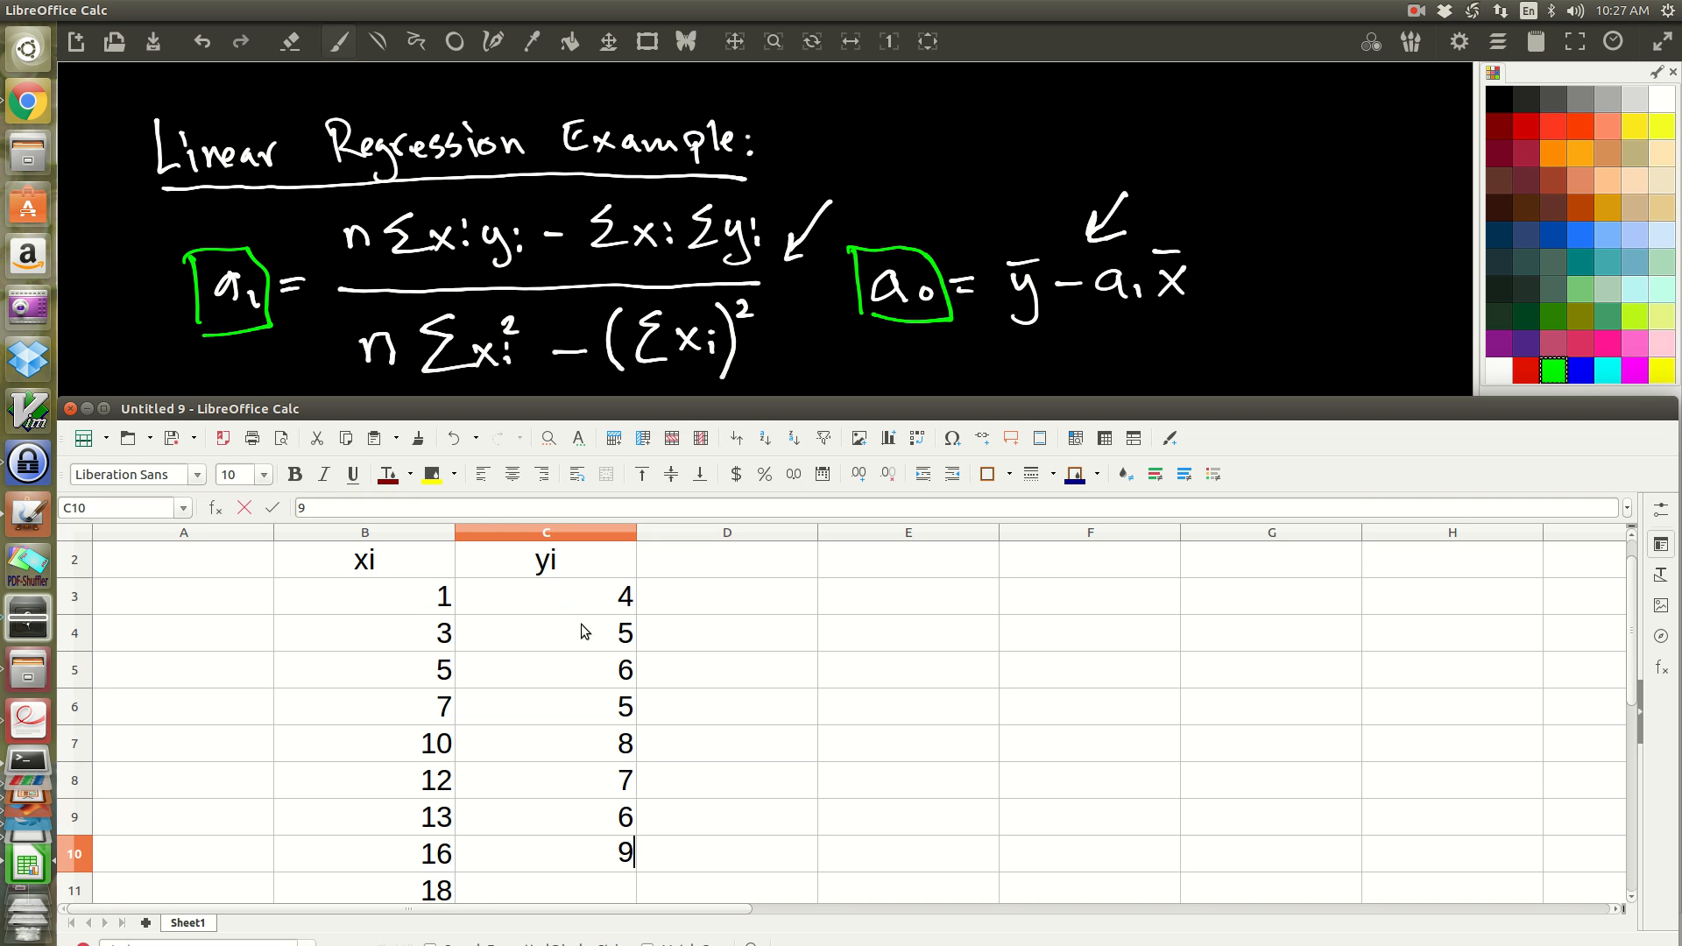
pyautogui.press('Return')
pyautogui.write('12')
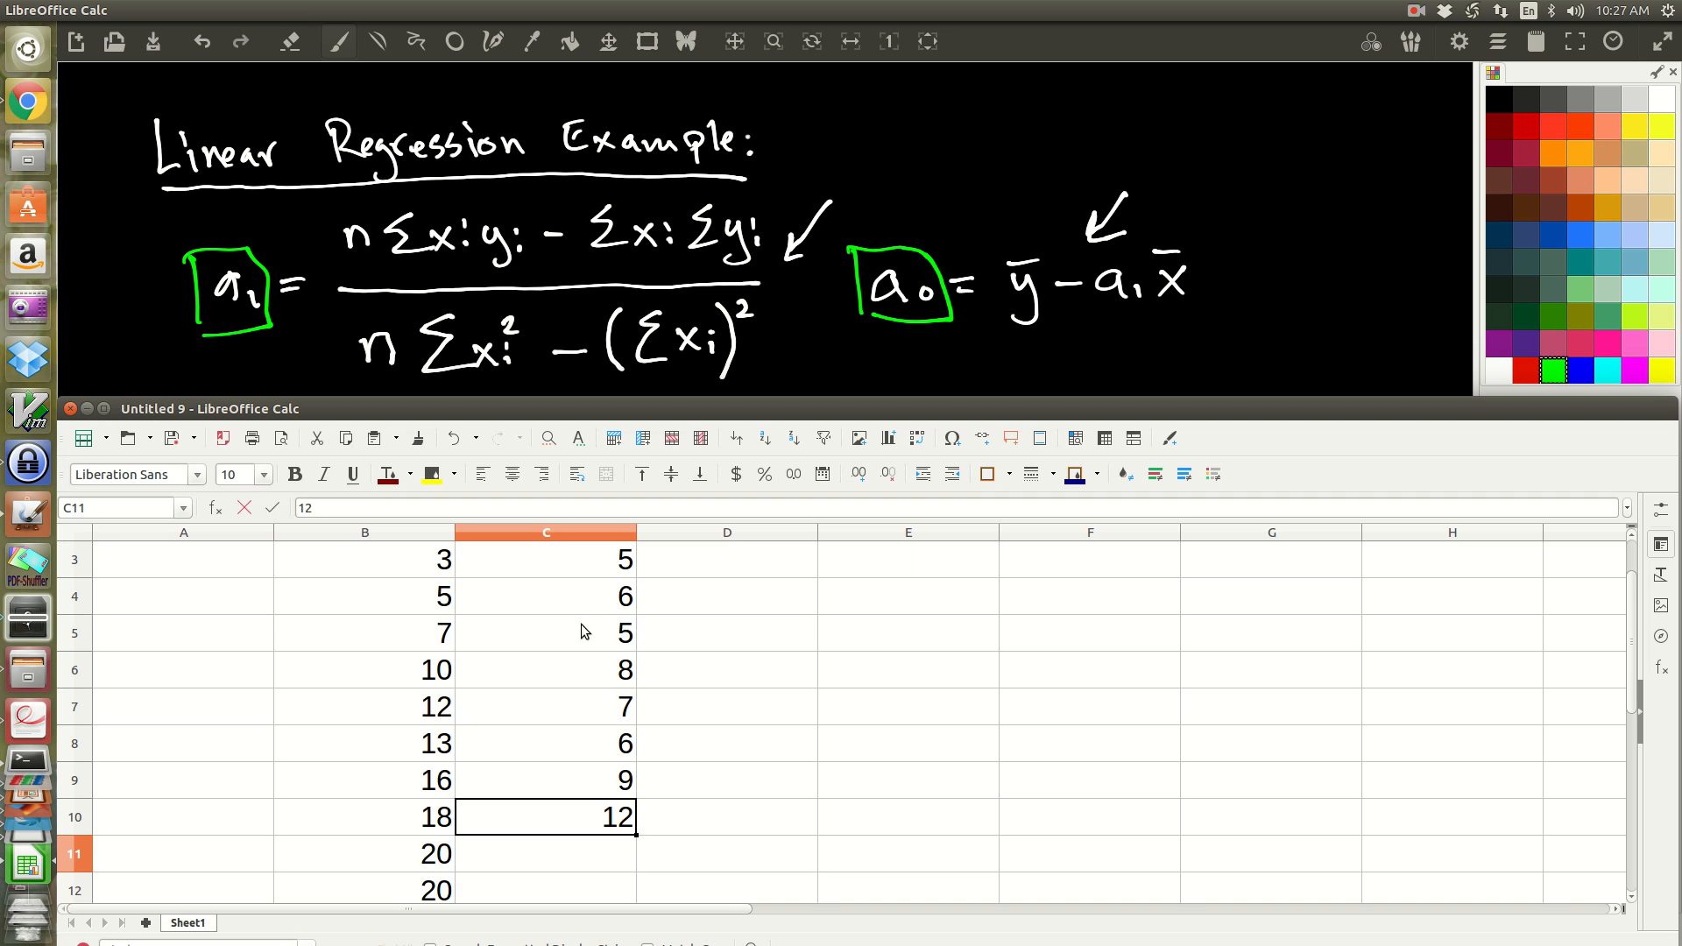
pyautogui.press('Return')
pyautogui.write('11')
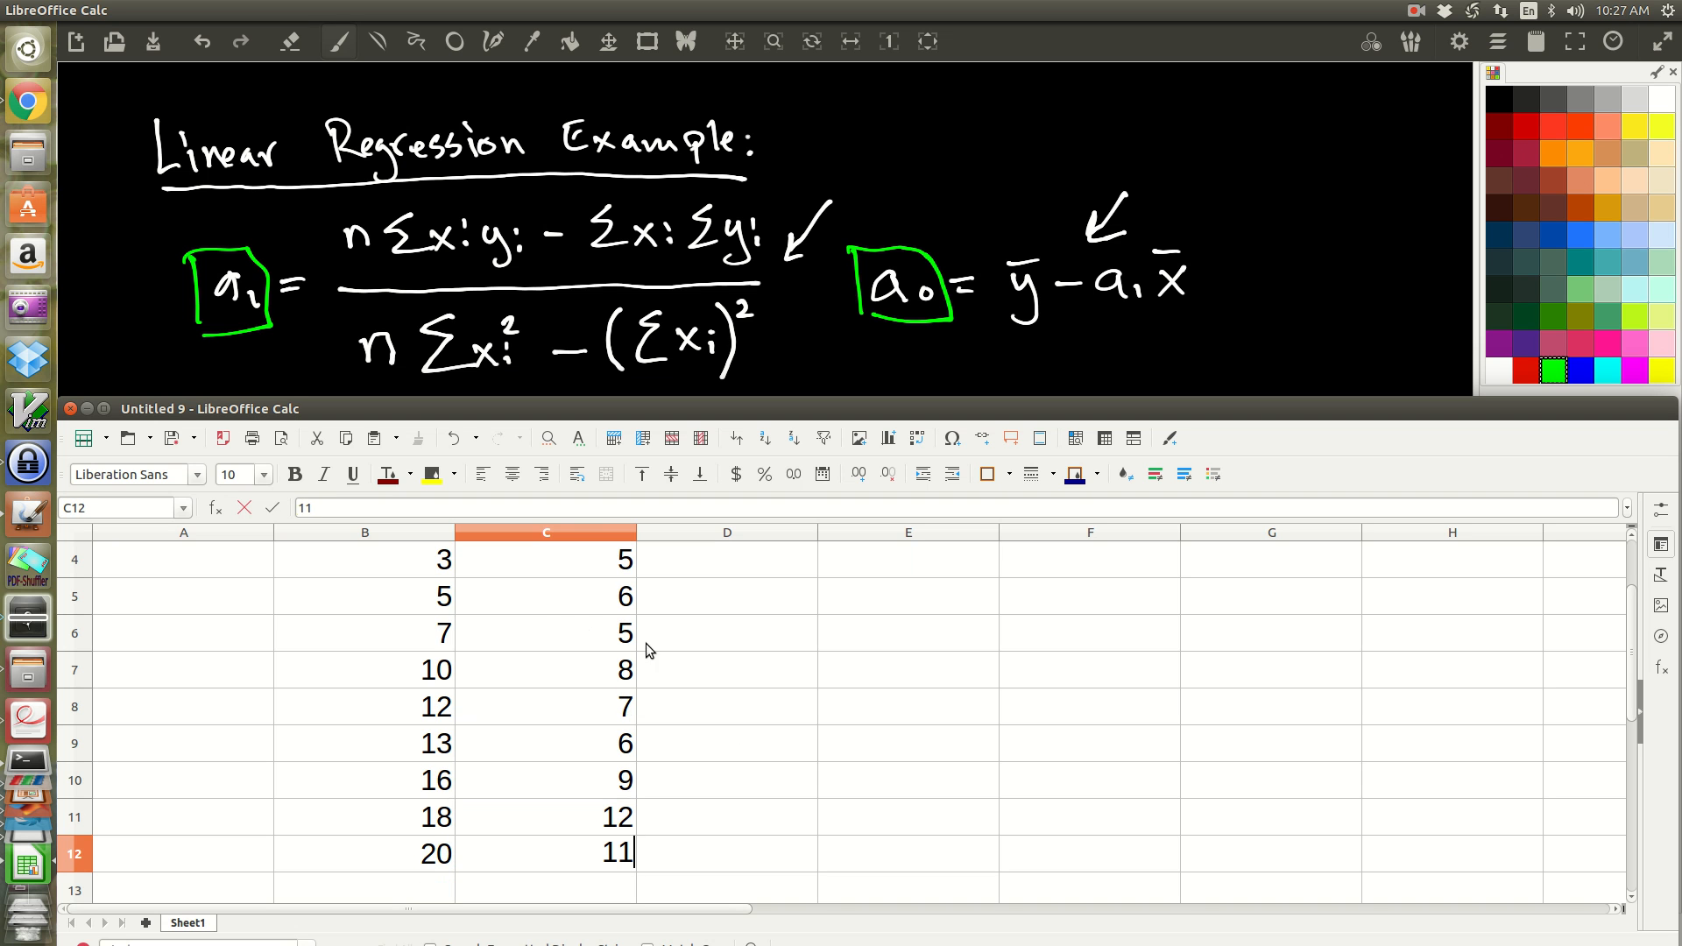
# Step: Raise the spreadsheet window so all data rows show, and centre the xi and yi values in B3:C12
pyautogui.scroll(1, 784, 754)
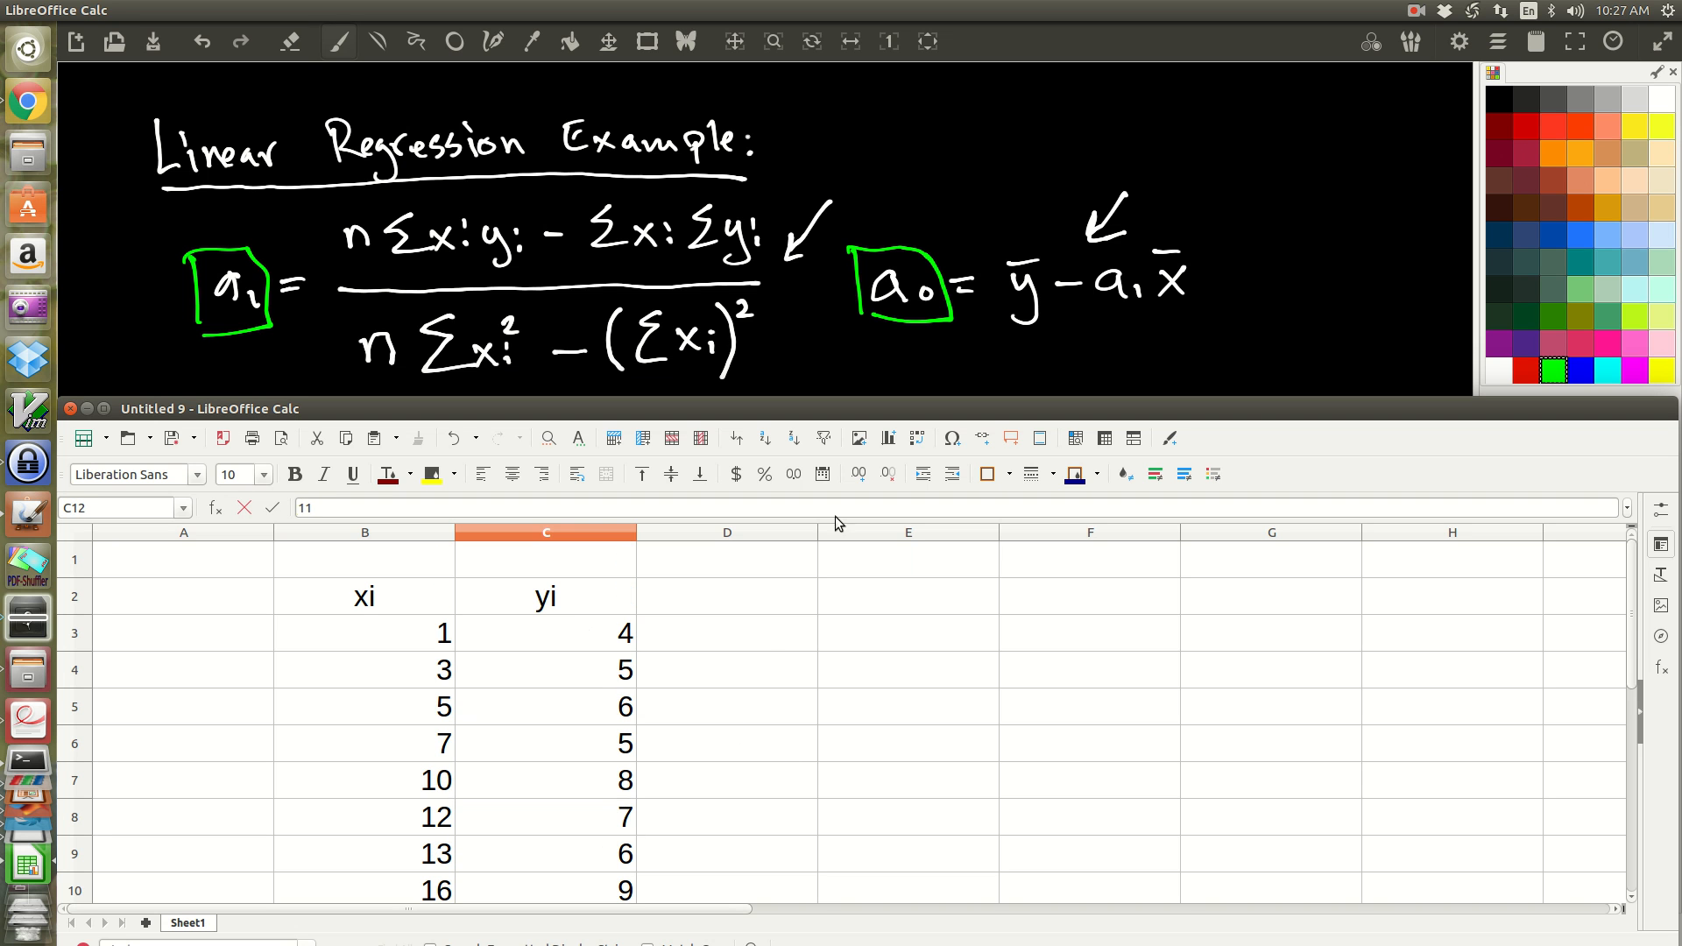
pyautogui.moveTo(854, 398); pyautogui.dragTo(875, 61)
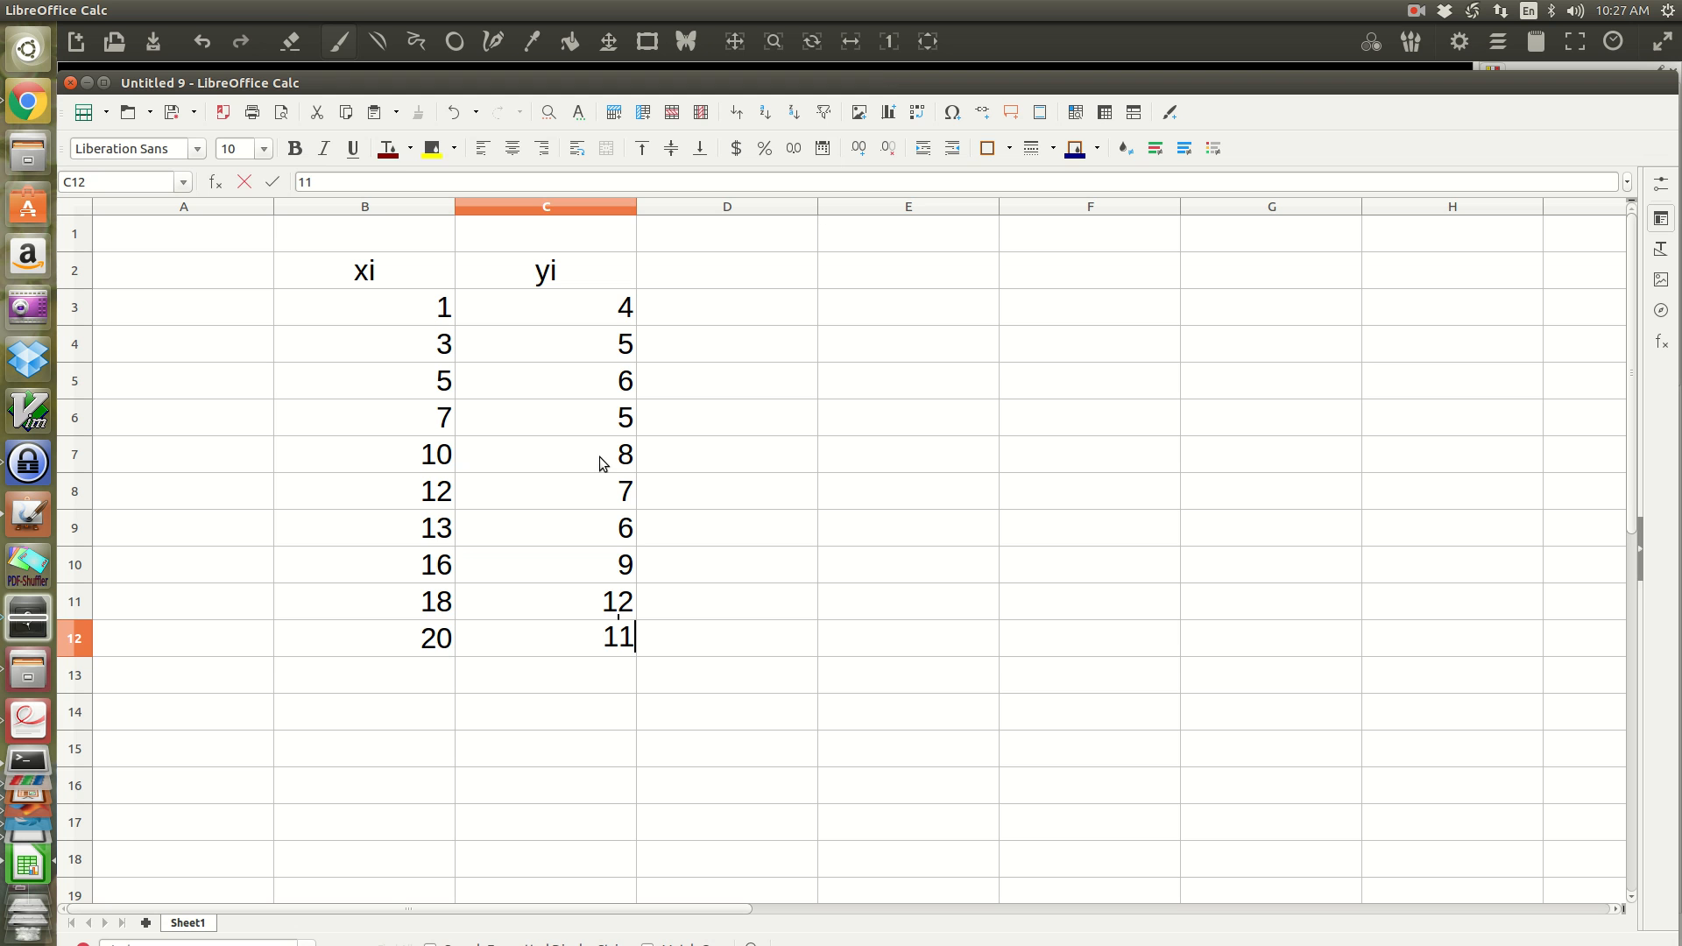
pyautogui.moveTo(381, 272); pyautogui.dragTo(501, 270)
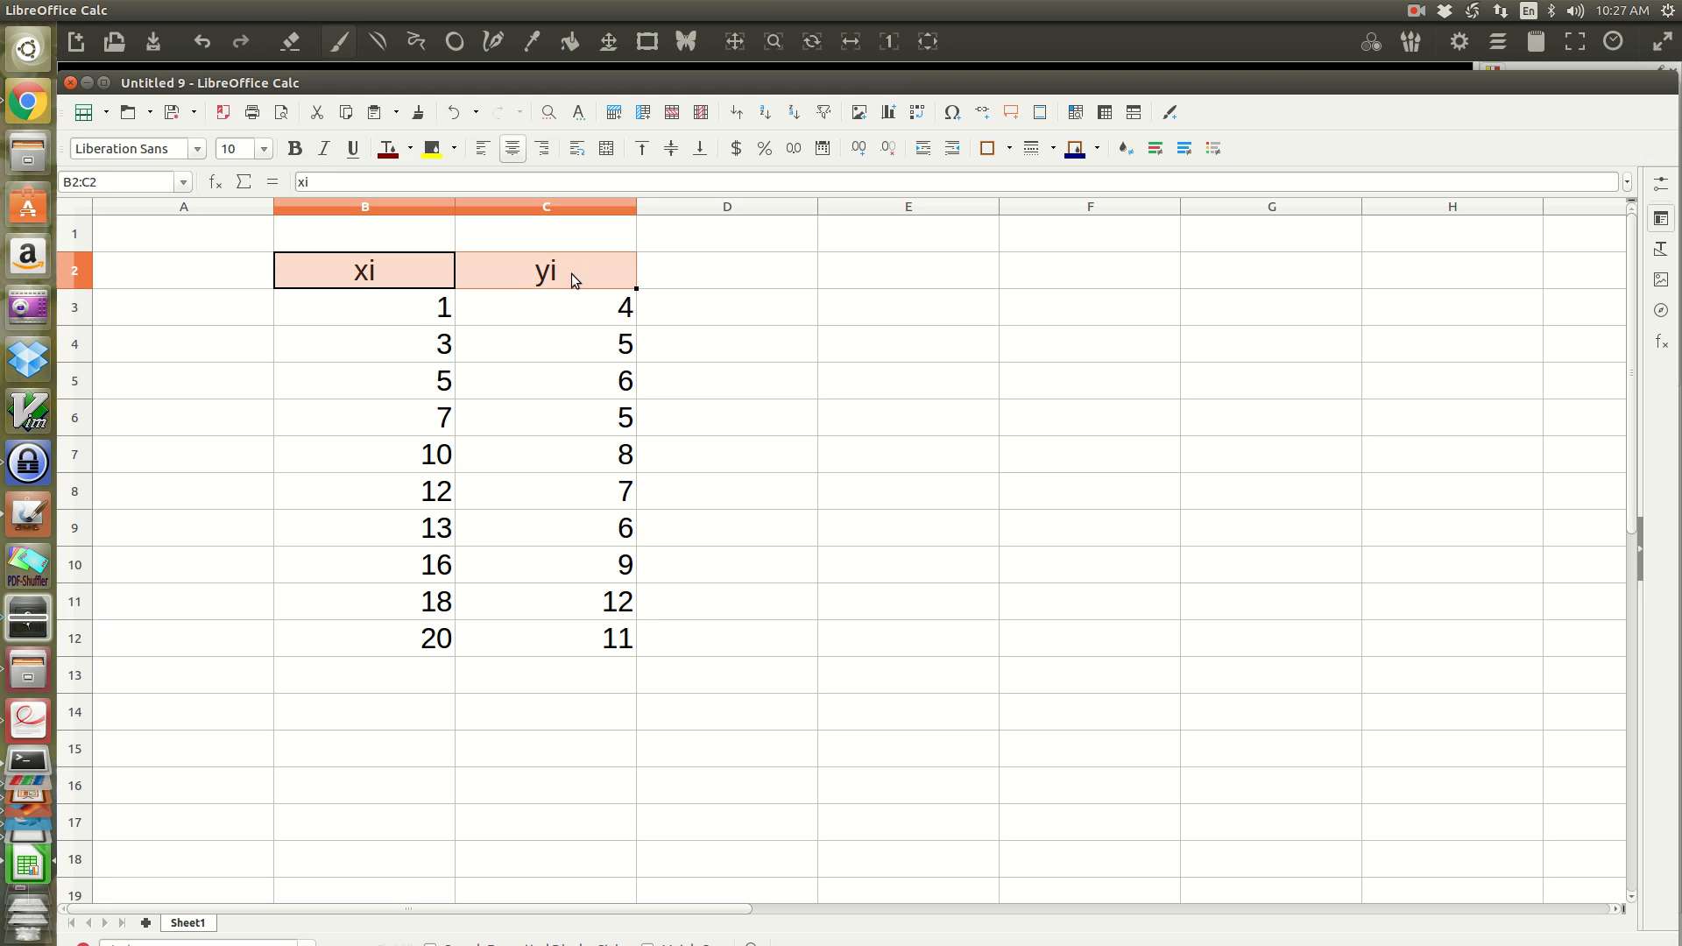
pyautogui.moveTo(371, 319); pyautogui.dragTo(592, 640)
pyautogui.hotkey('ctrl', 'e')
pyautogui.click(680, 539)
# Step: Insert an XY scatter chart with points only from the data in B2:C12
pyautogui.moveTo(401, 258); pyautogui.dragTo(508, 633)
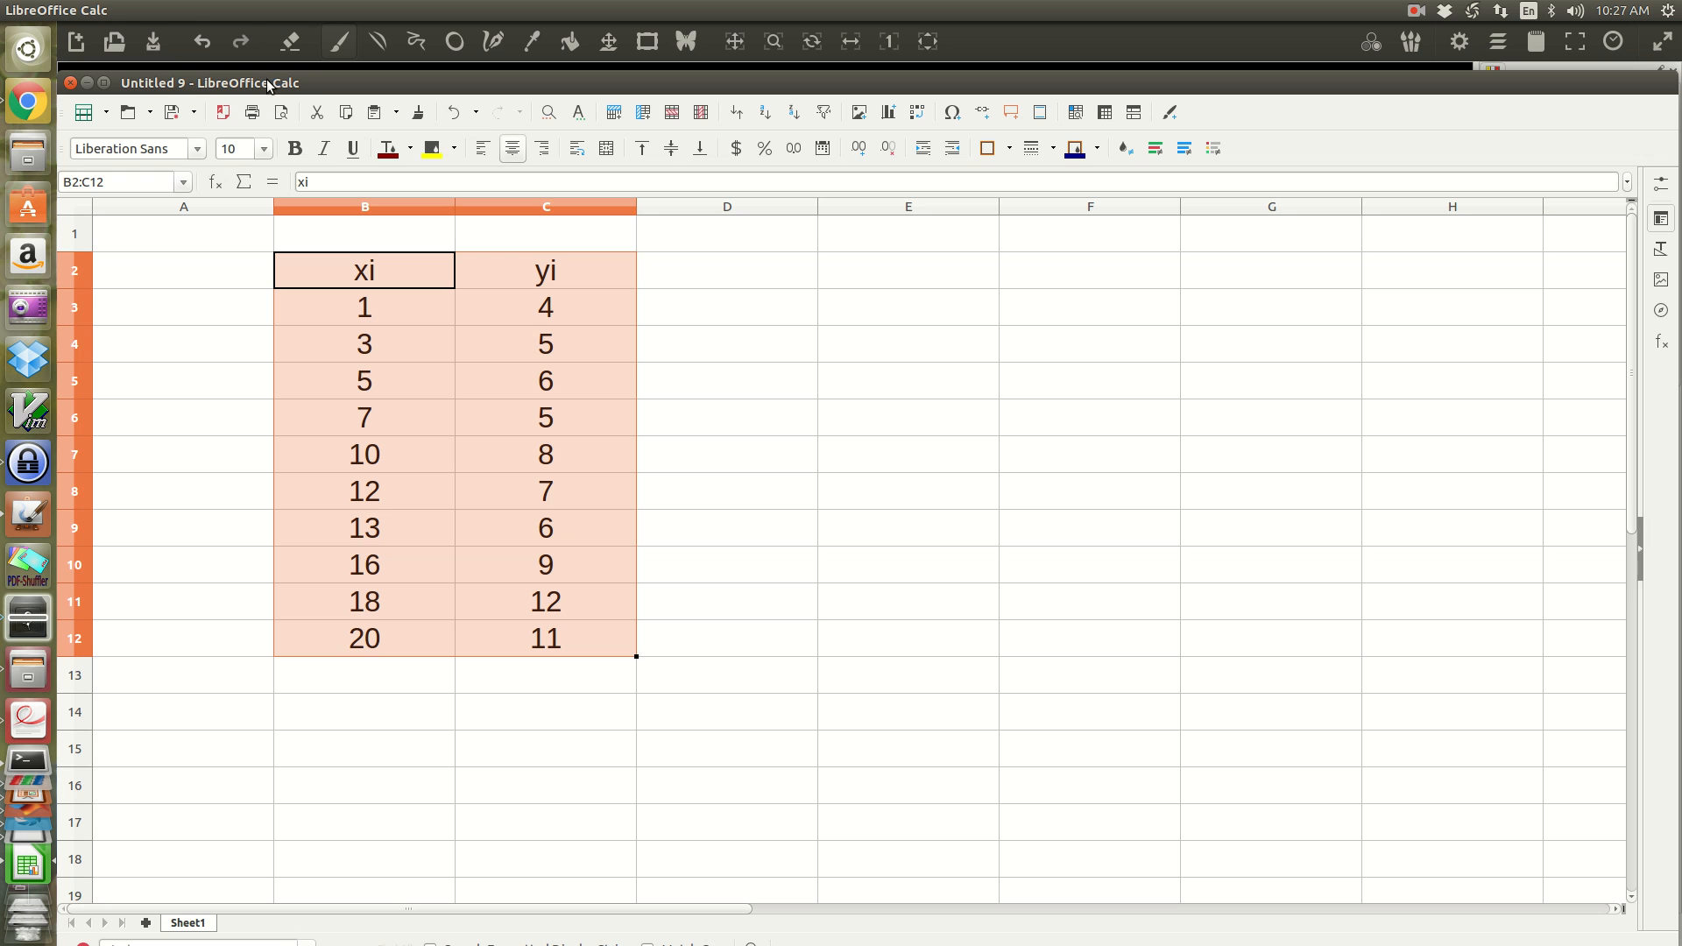
pyautogui.click(178, 15)
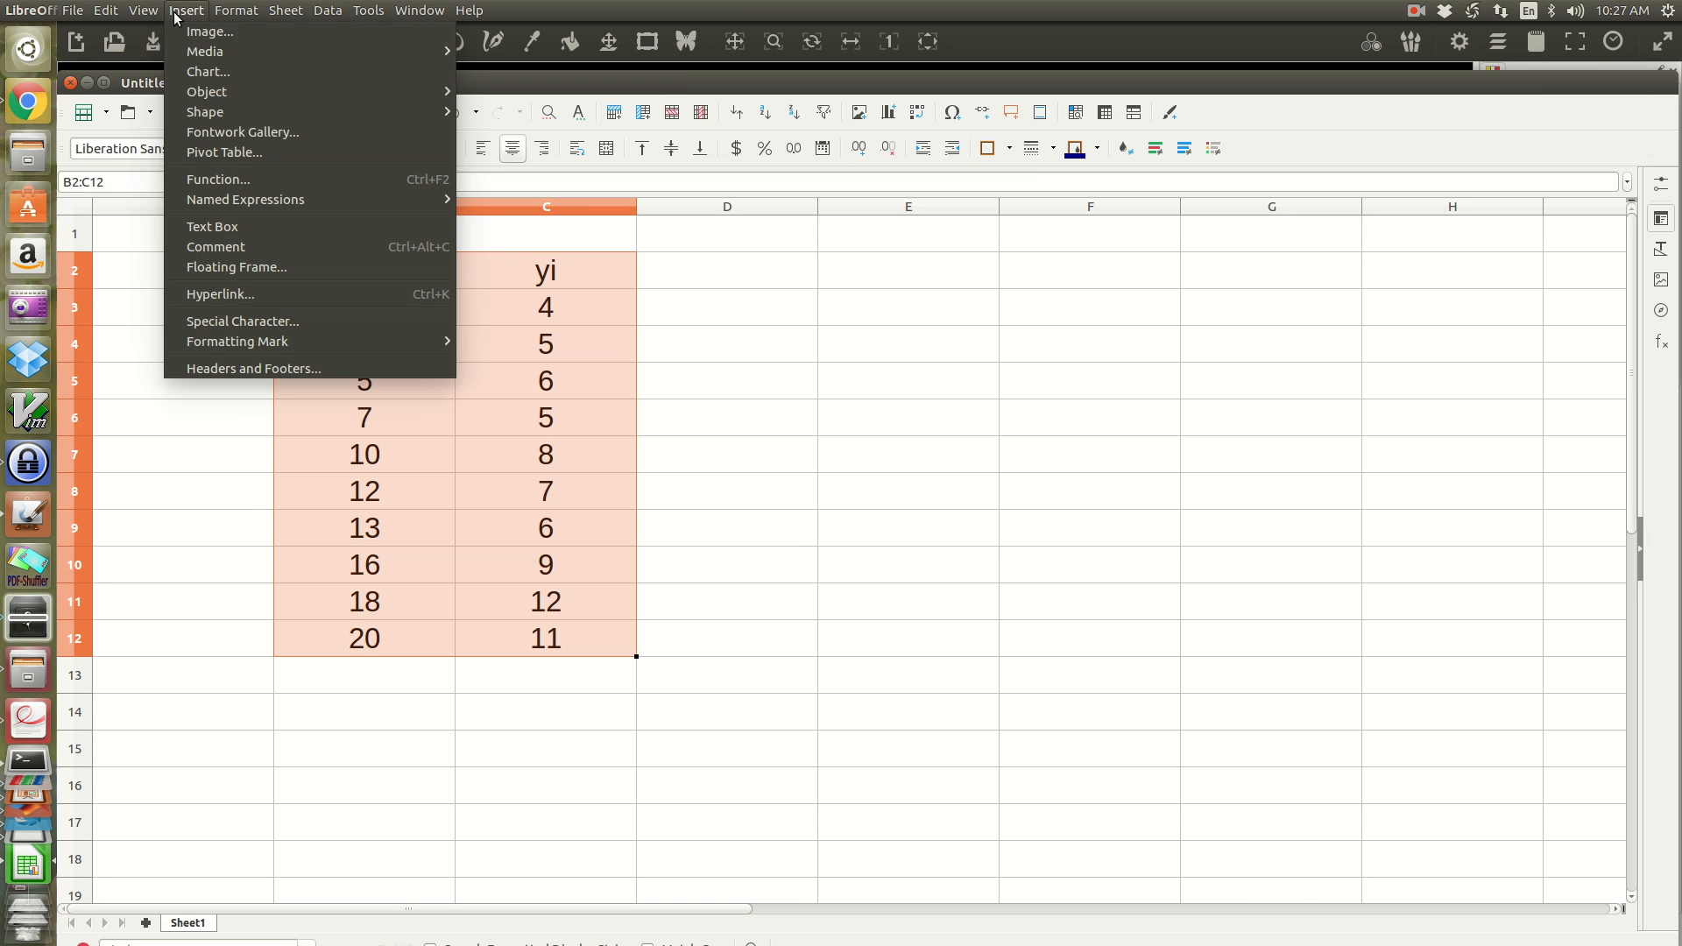
pyautogui.click(915, 254)
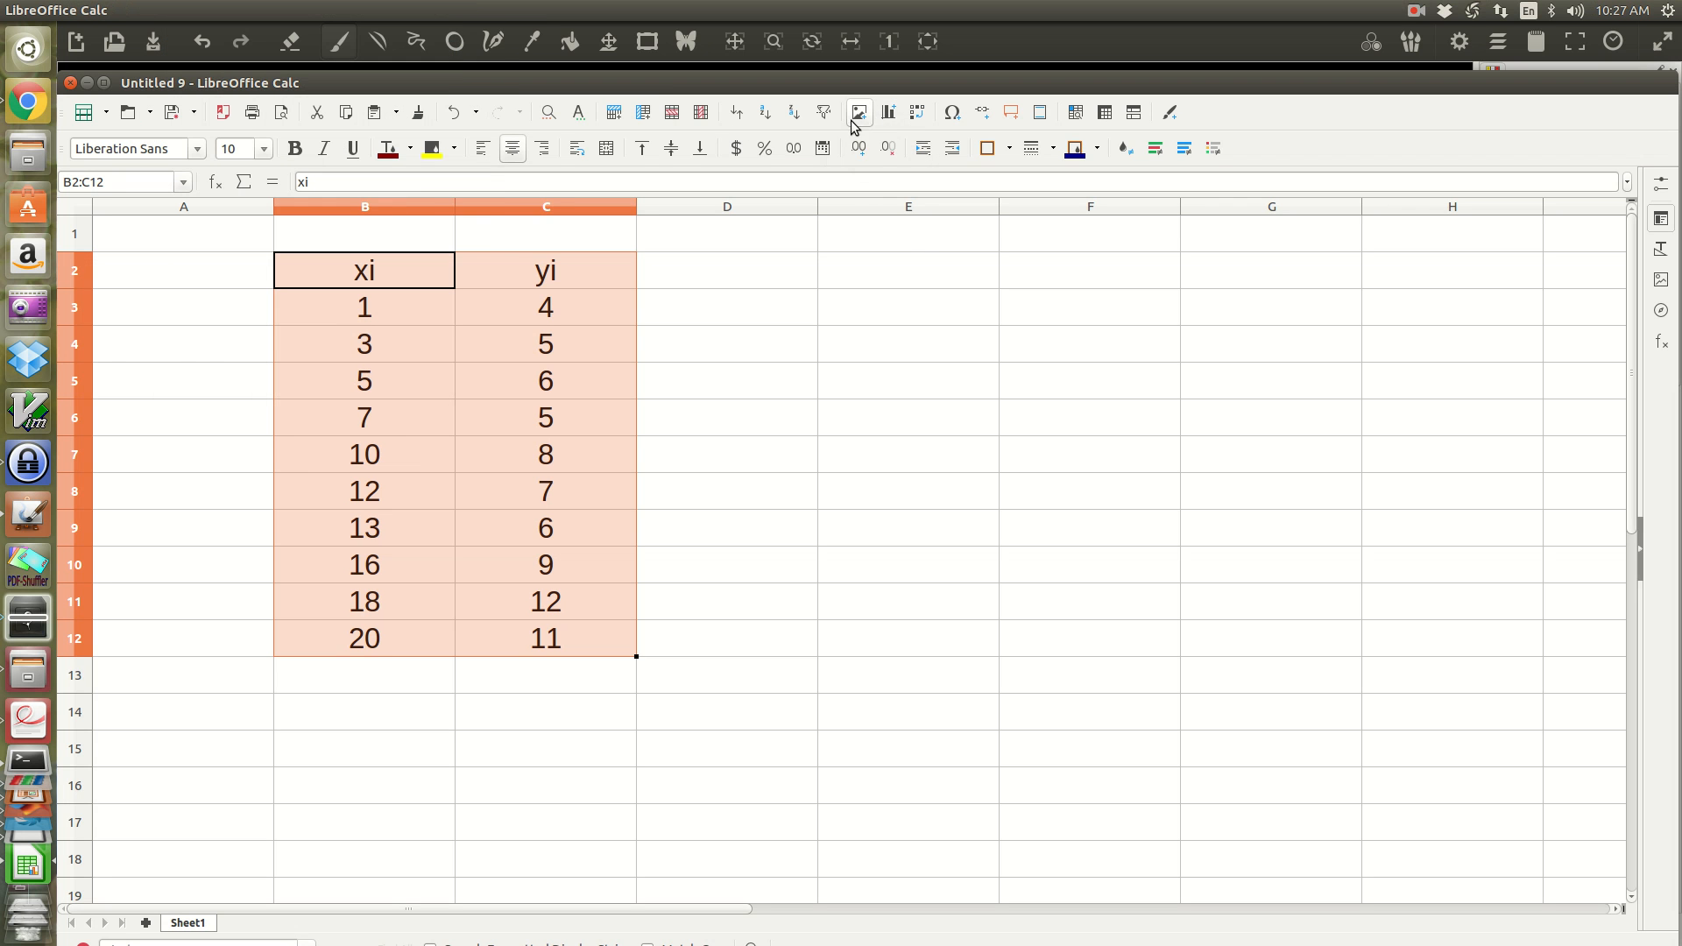
pyautogui.click(890, 119)
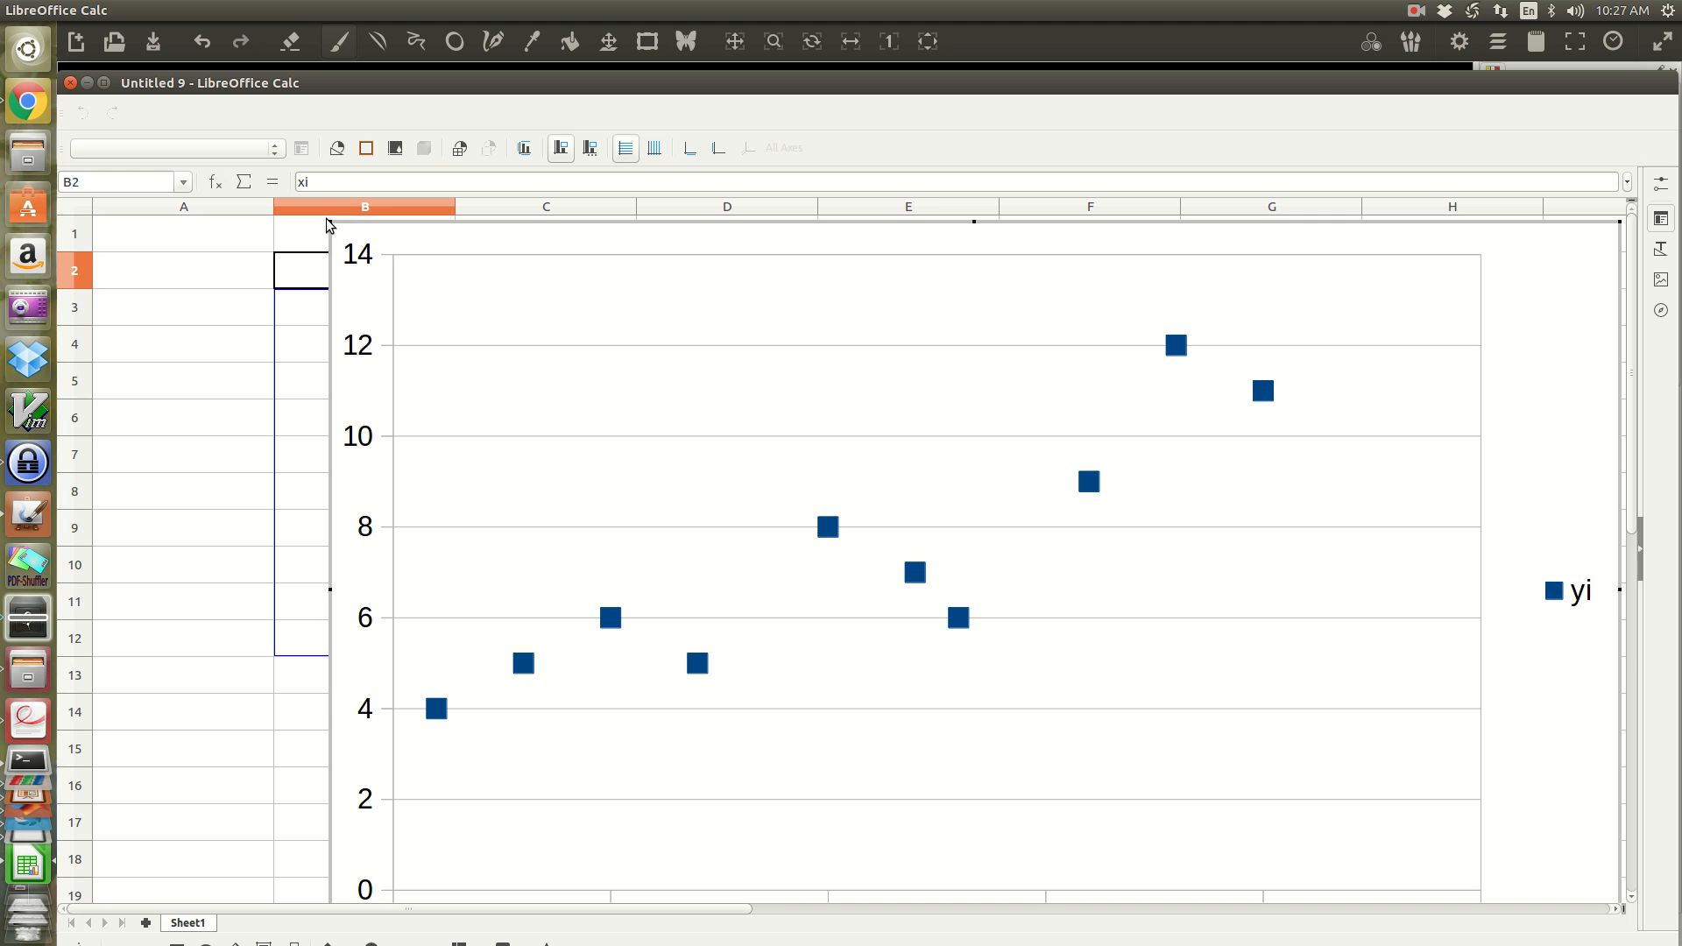
# Step: Shrink the scatter chart and place it directly below the data table, starting at column B in row 13
pyautogui.moveTo(323, 212); pyautogui.dragTo(721, 505)
pyautogui.click(990, 491)
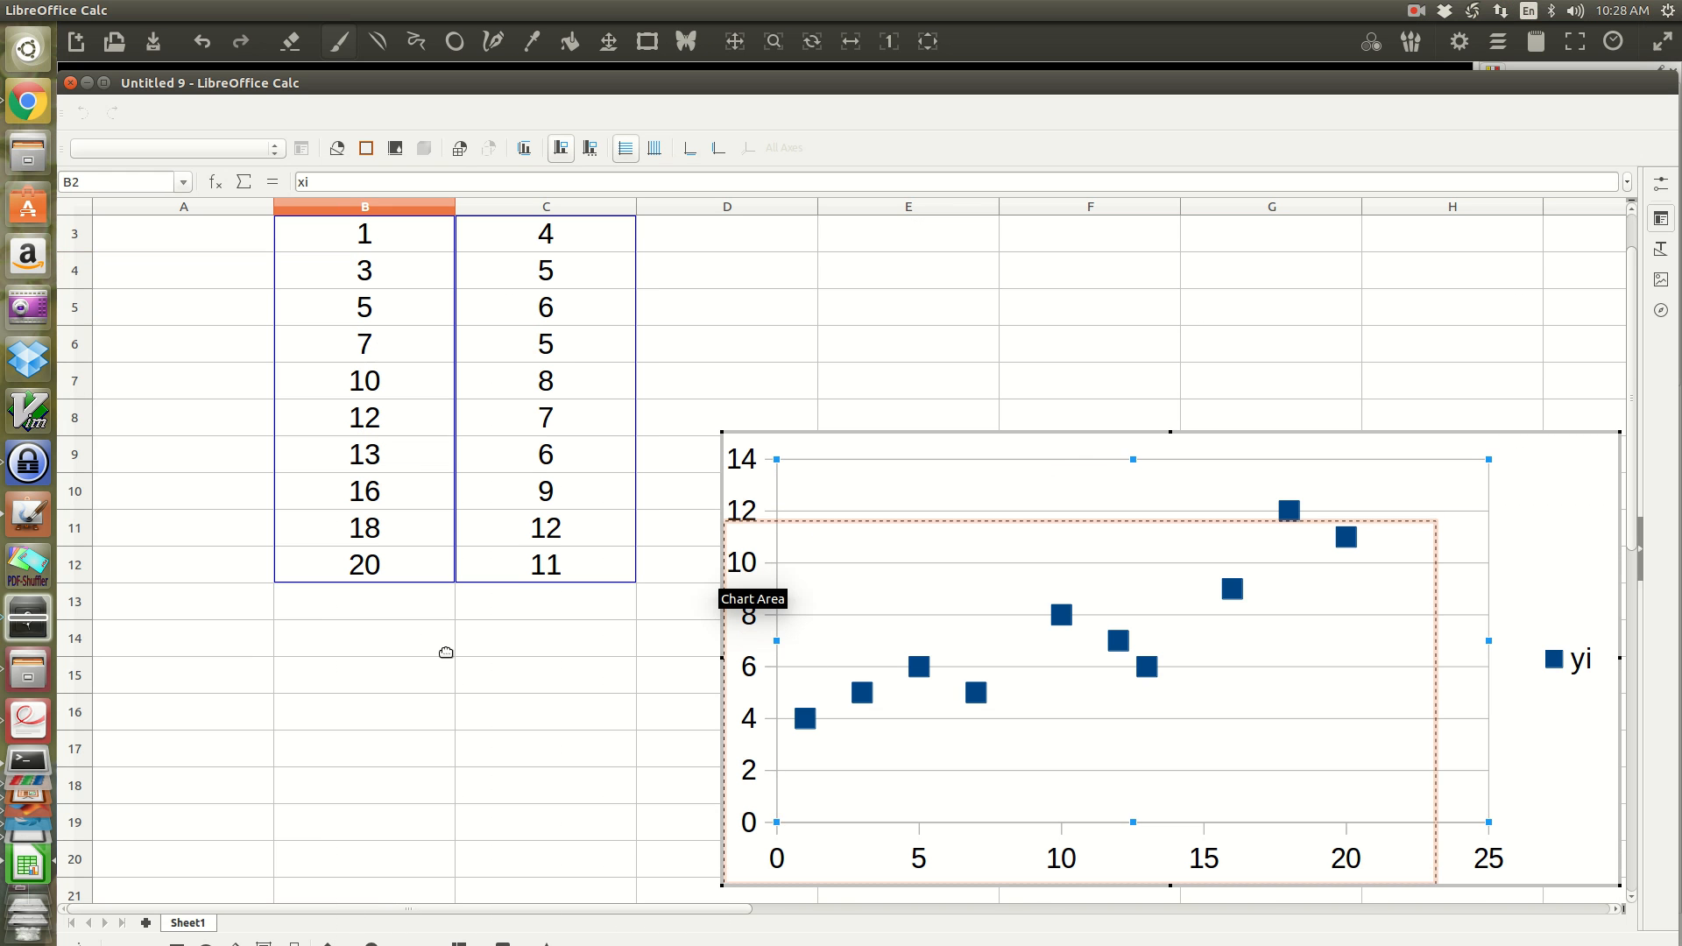
pyautogui.hotkey('ctrl', 'z')
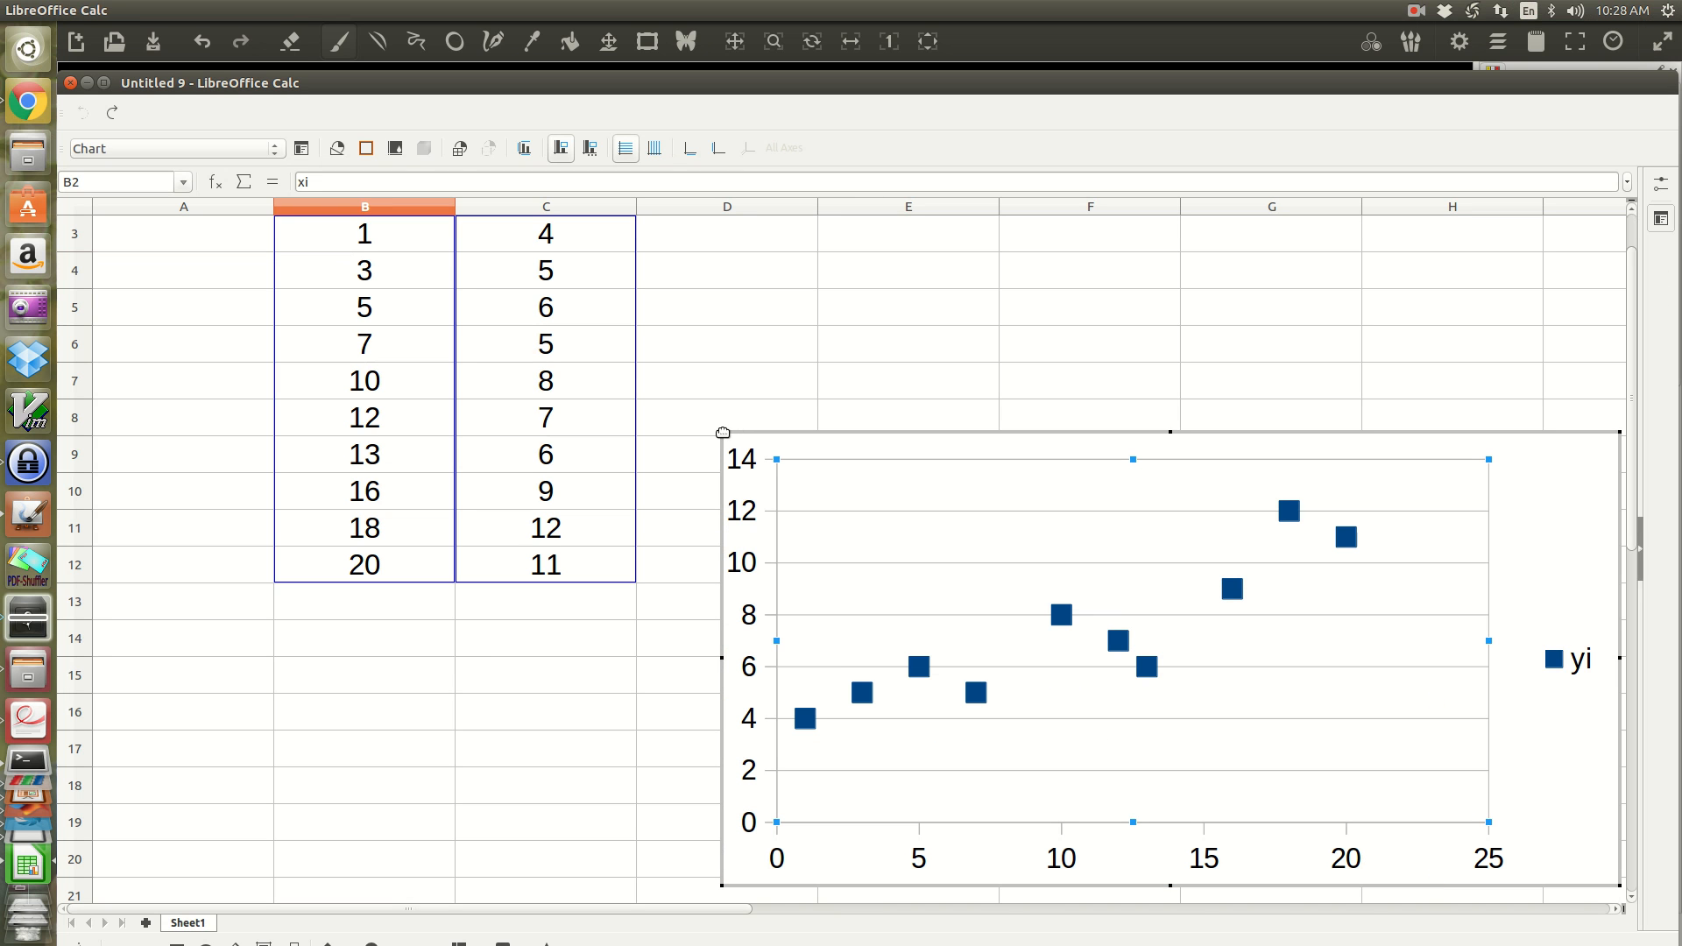
pyautogui.moveTo(722, 433); pyautogui.dragTo(1141, 584)
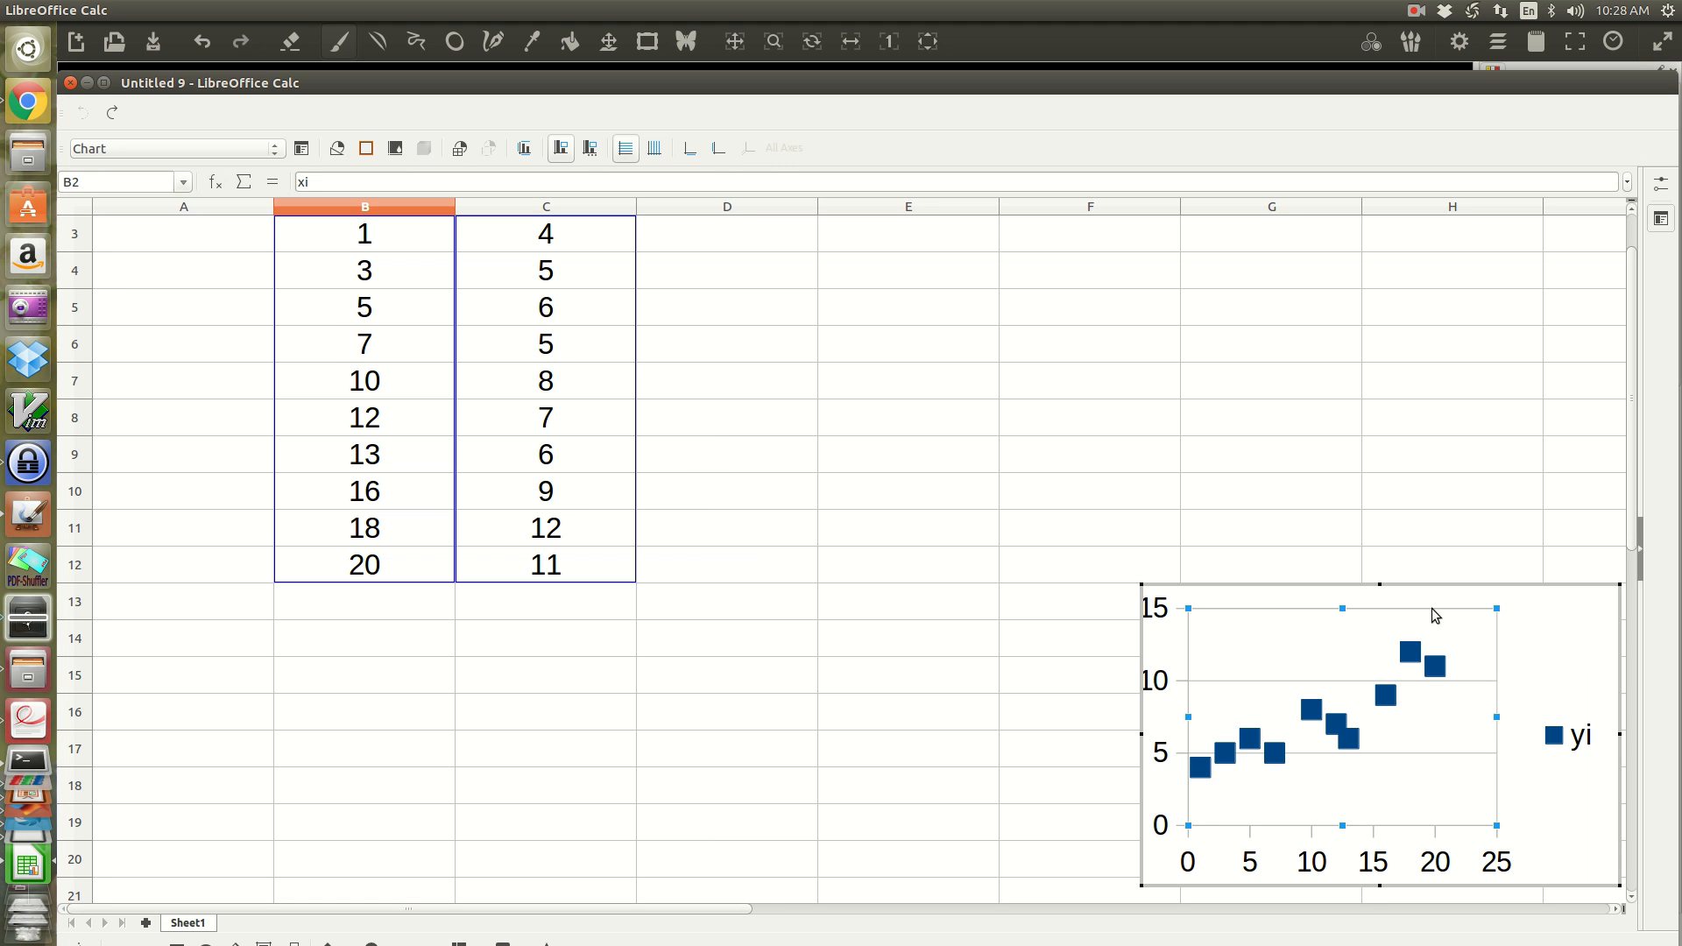
pyautogui.moveTo(1458, 586); pyautogui.dragTo(592, 595)
# Step: Add a linear trend line to the yi series, showing its equation and coefficient of determination (R²)
pyautogui.click(568, 672)
pyautogui.rightClick(568, 677)
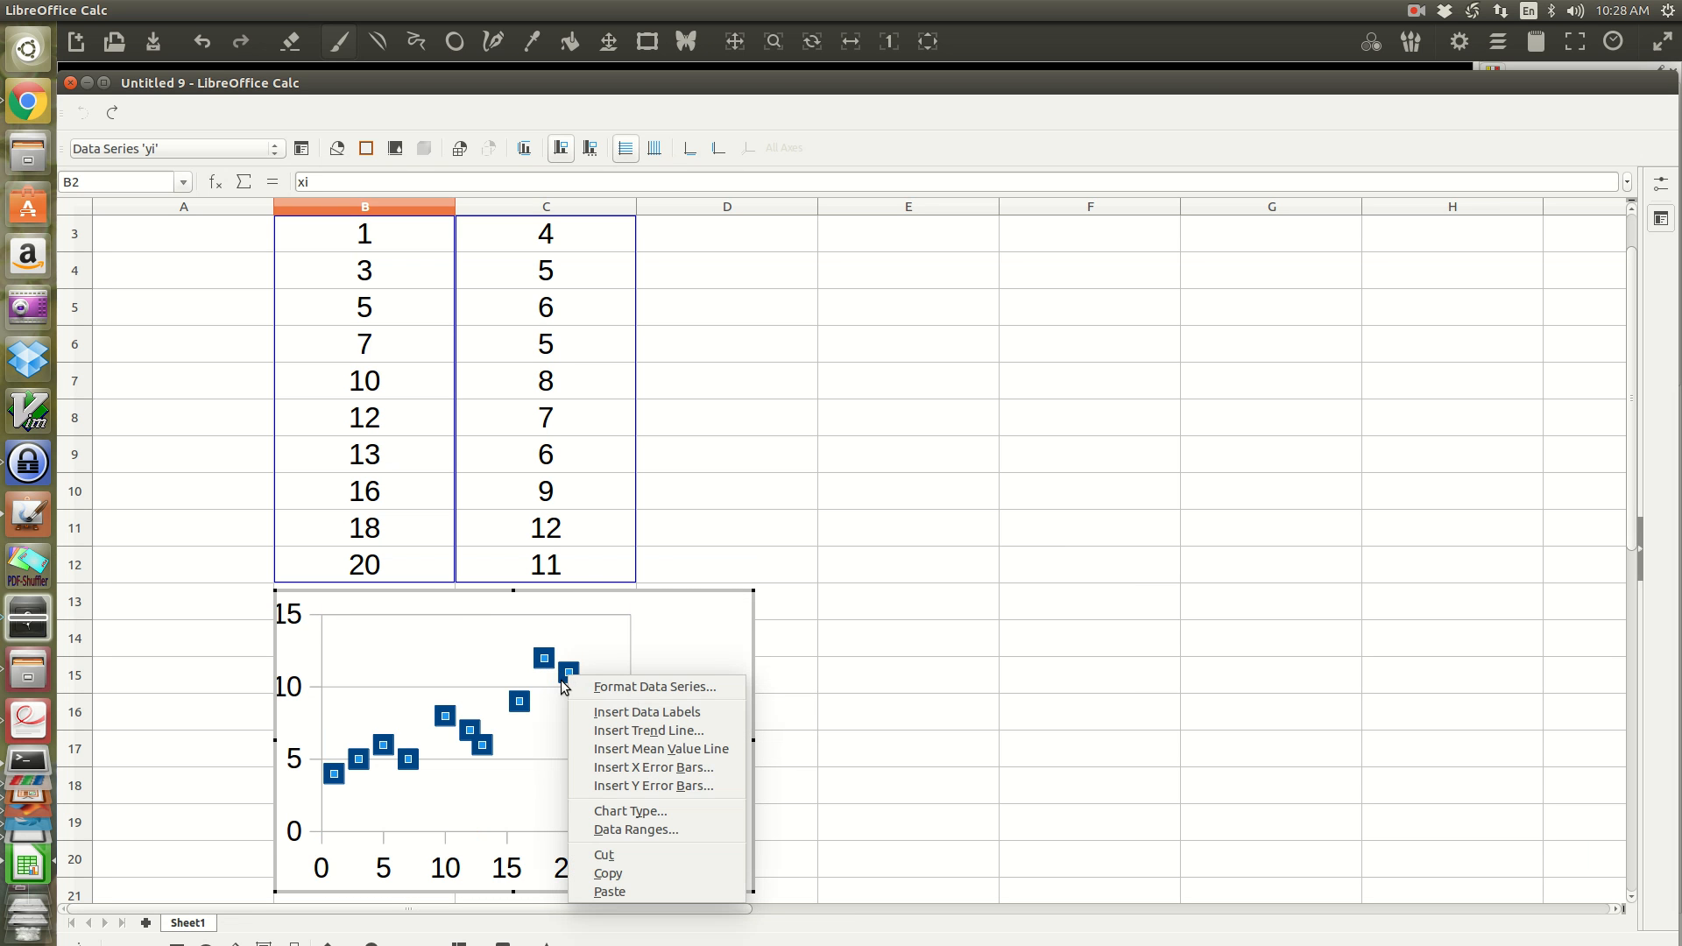
pyautogui.click(632, 728)
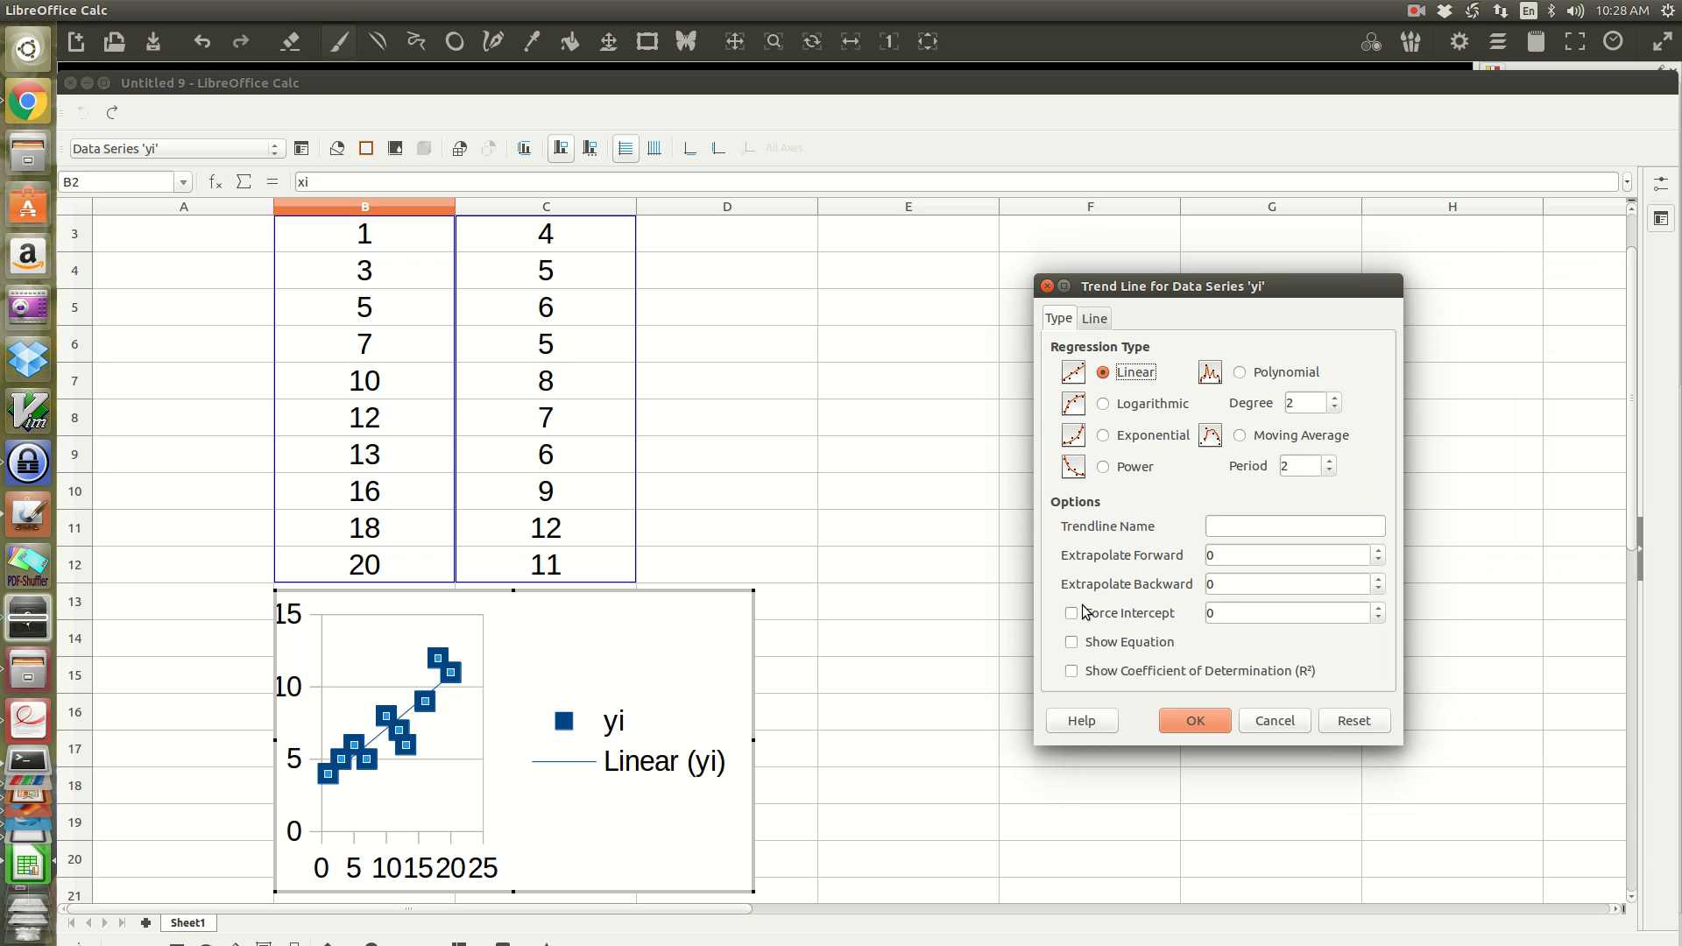
pyautogui.click(1071, 645)
pyautogui.click(1071, 672)
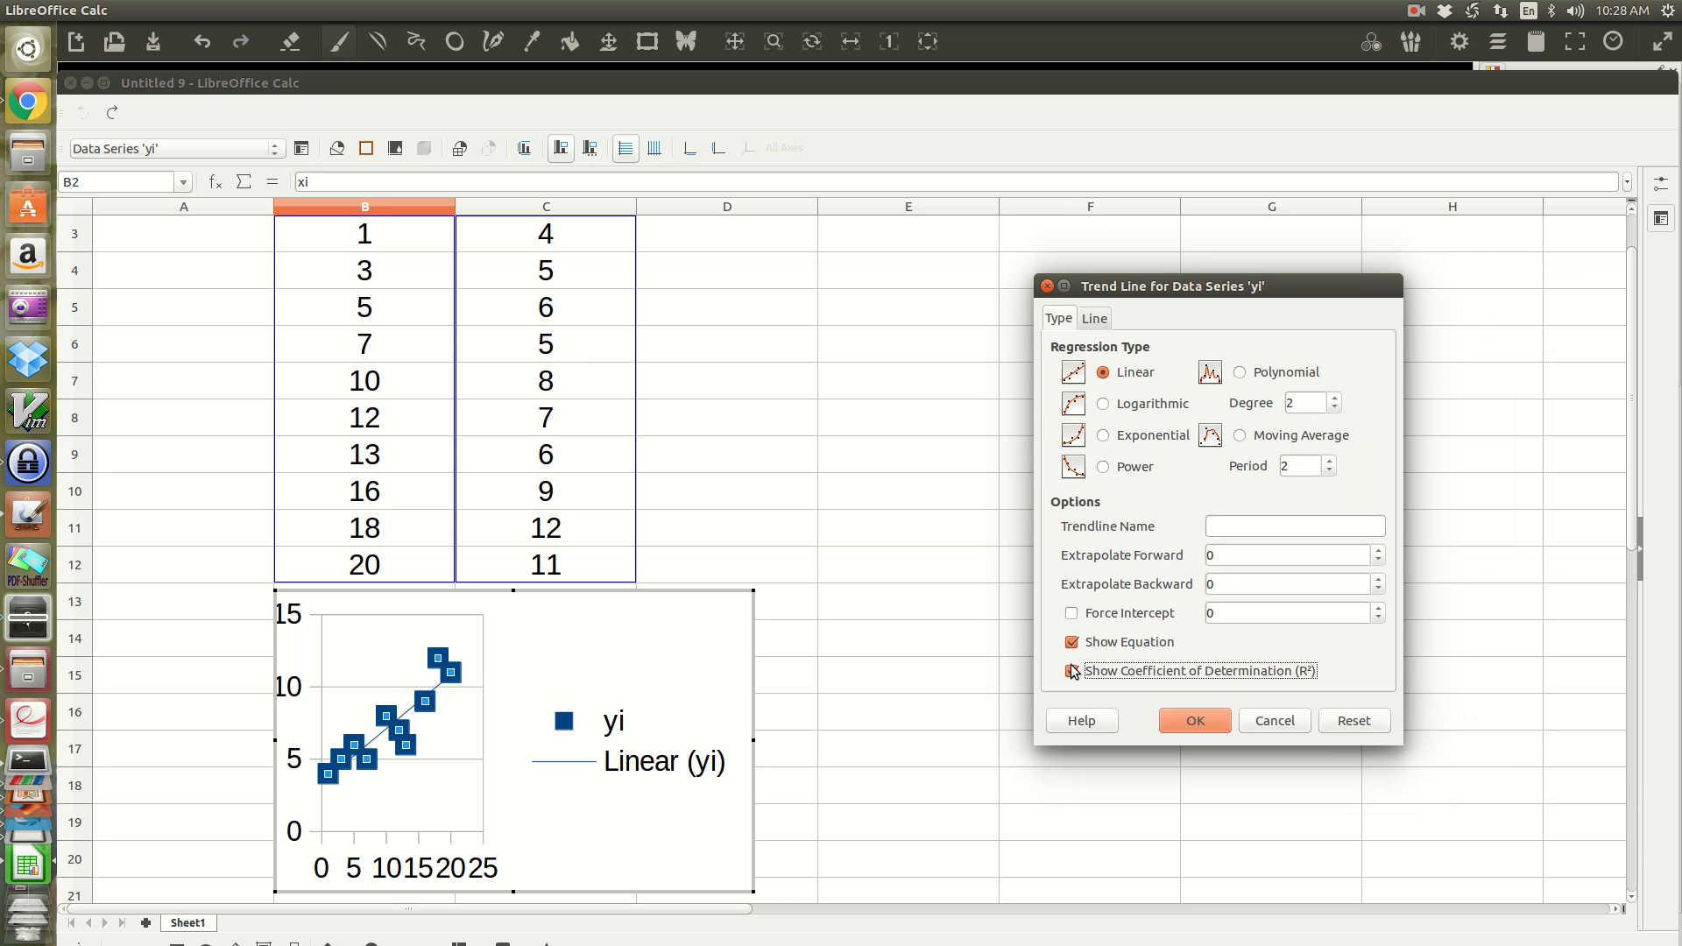
pyautogui.click(1181, 720)
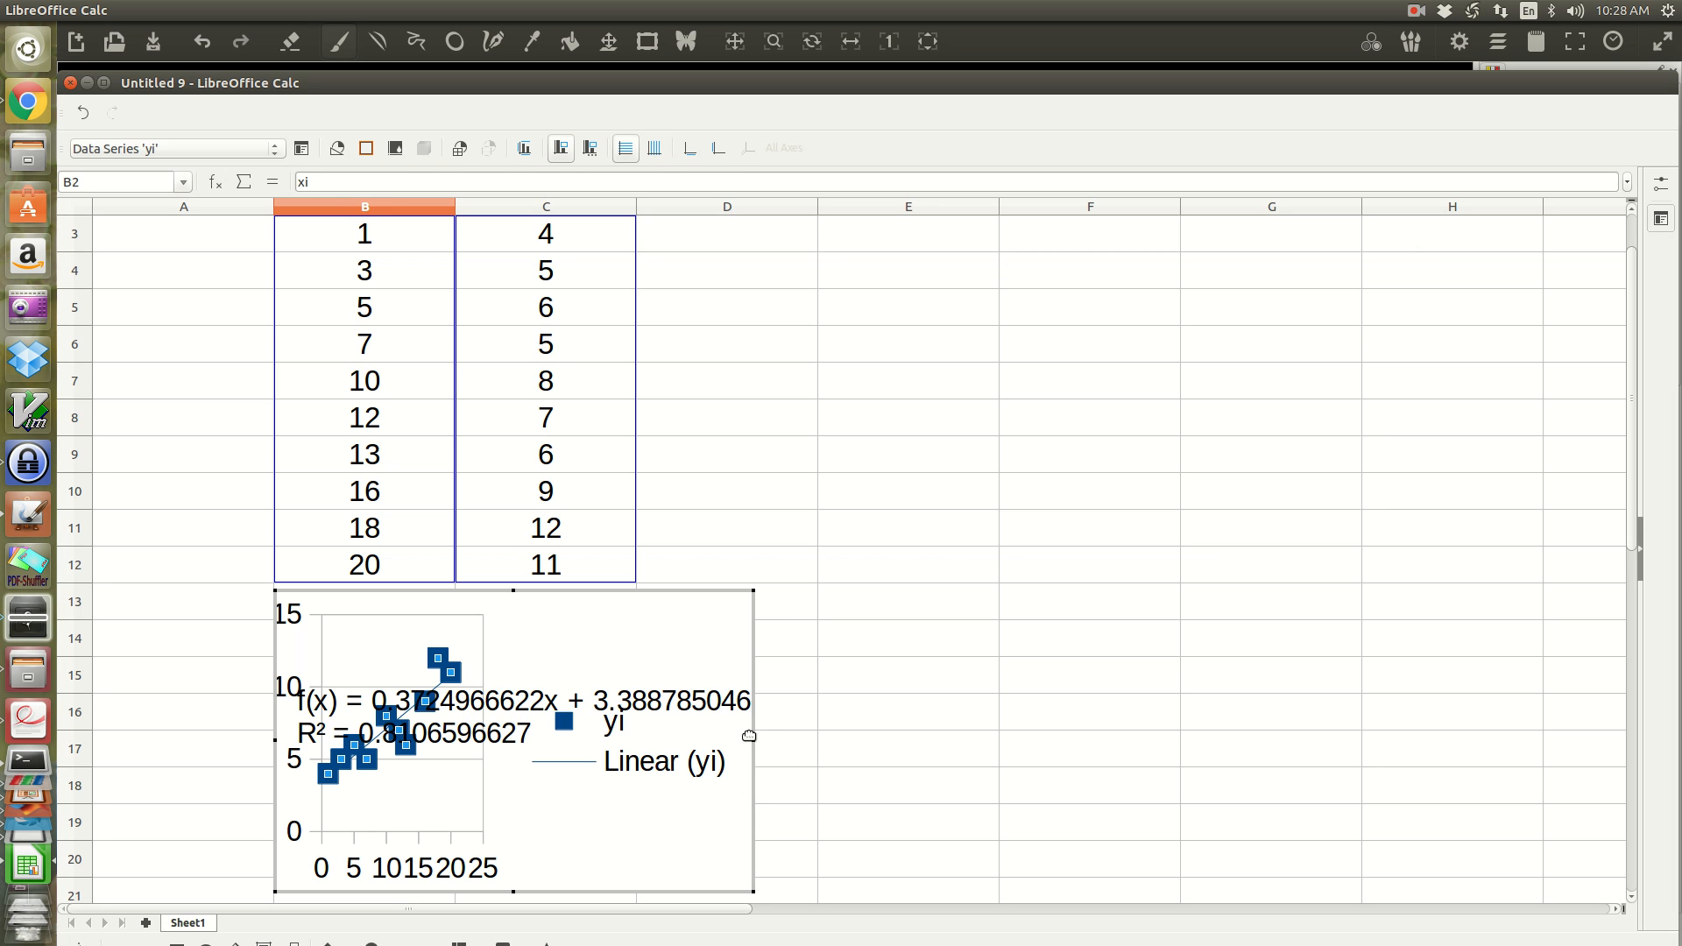
# Step: Widen the chart to the end of column H and move the trend line equation above the data points
pyautogui.moveTo(751, 739); pyautogui.dragTo(1173, 760)
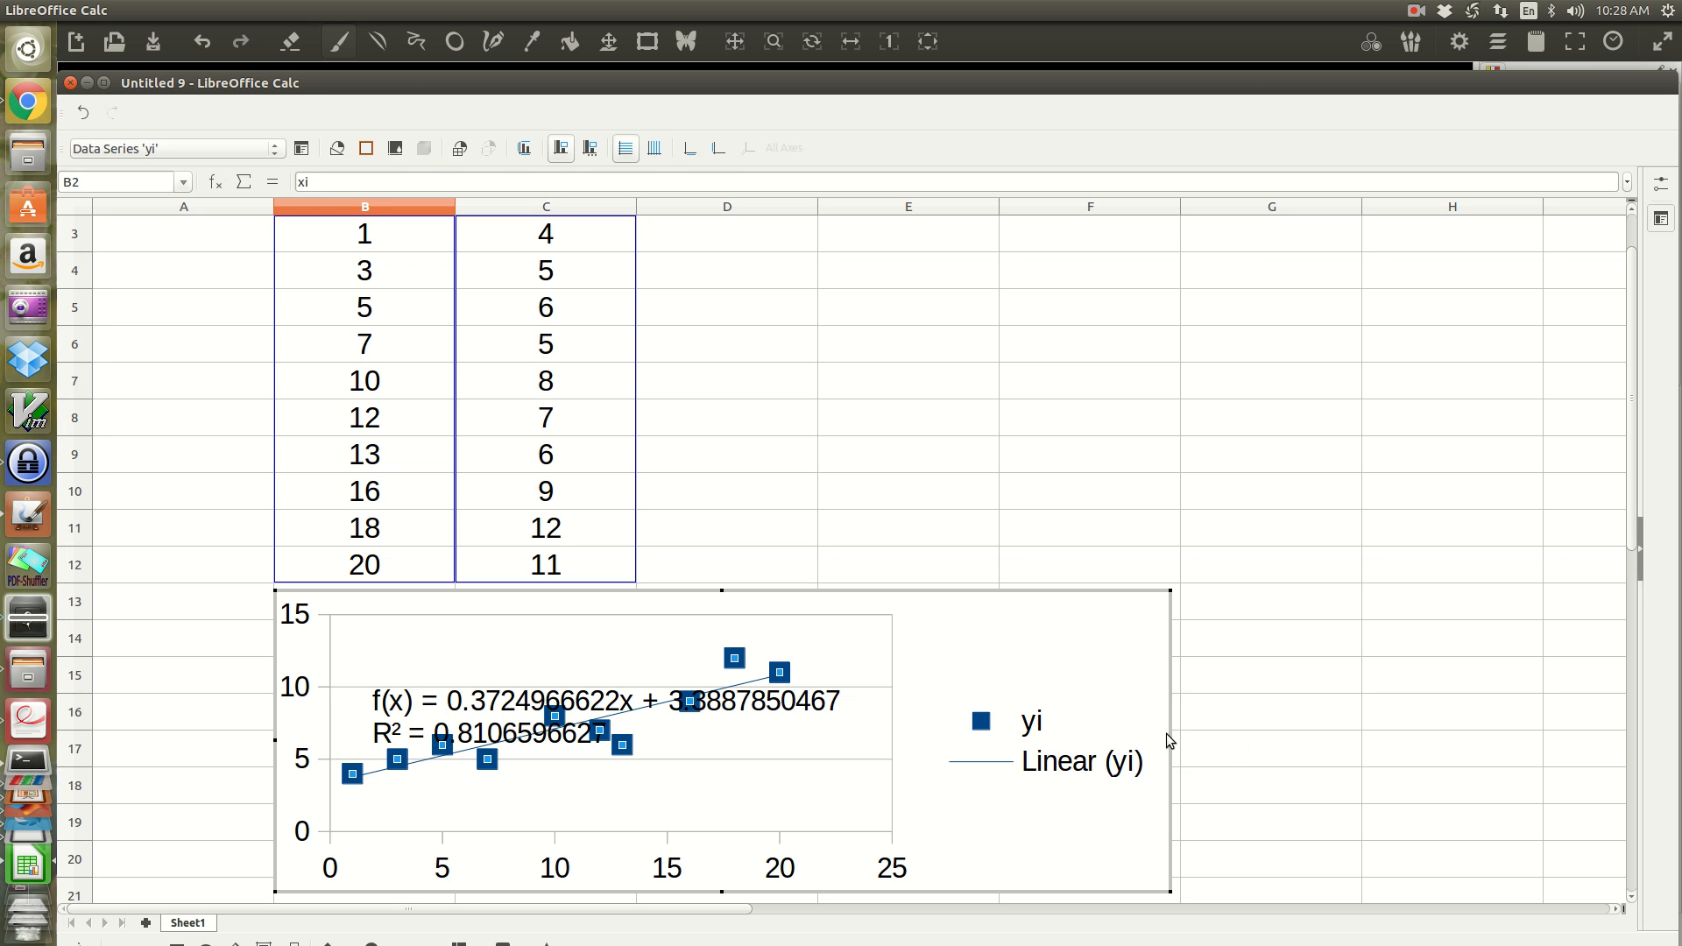
pyautogui.moveTo(1171, 744); pyautogui.dragTo(1545, 696)
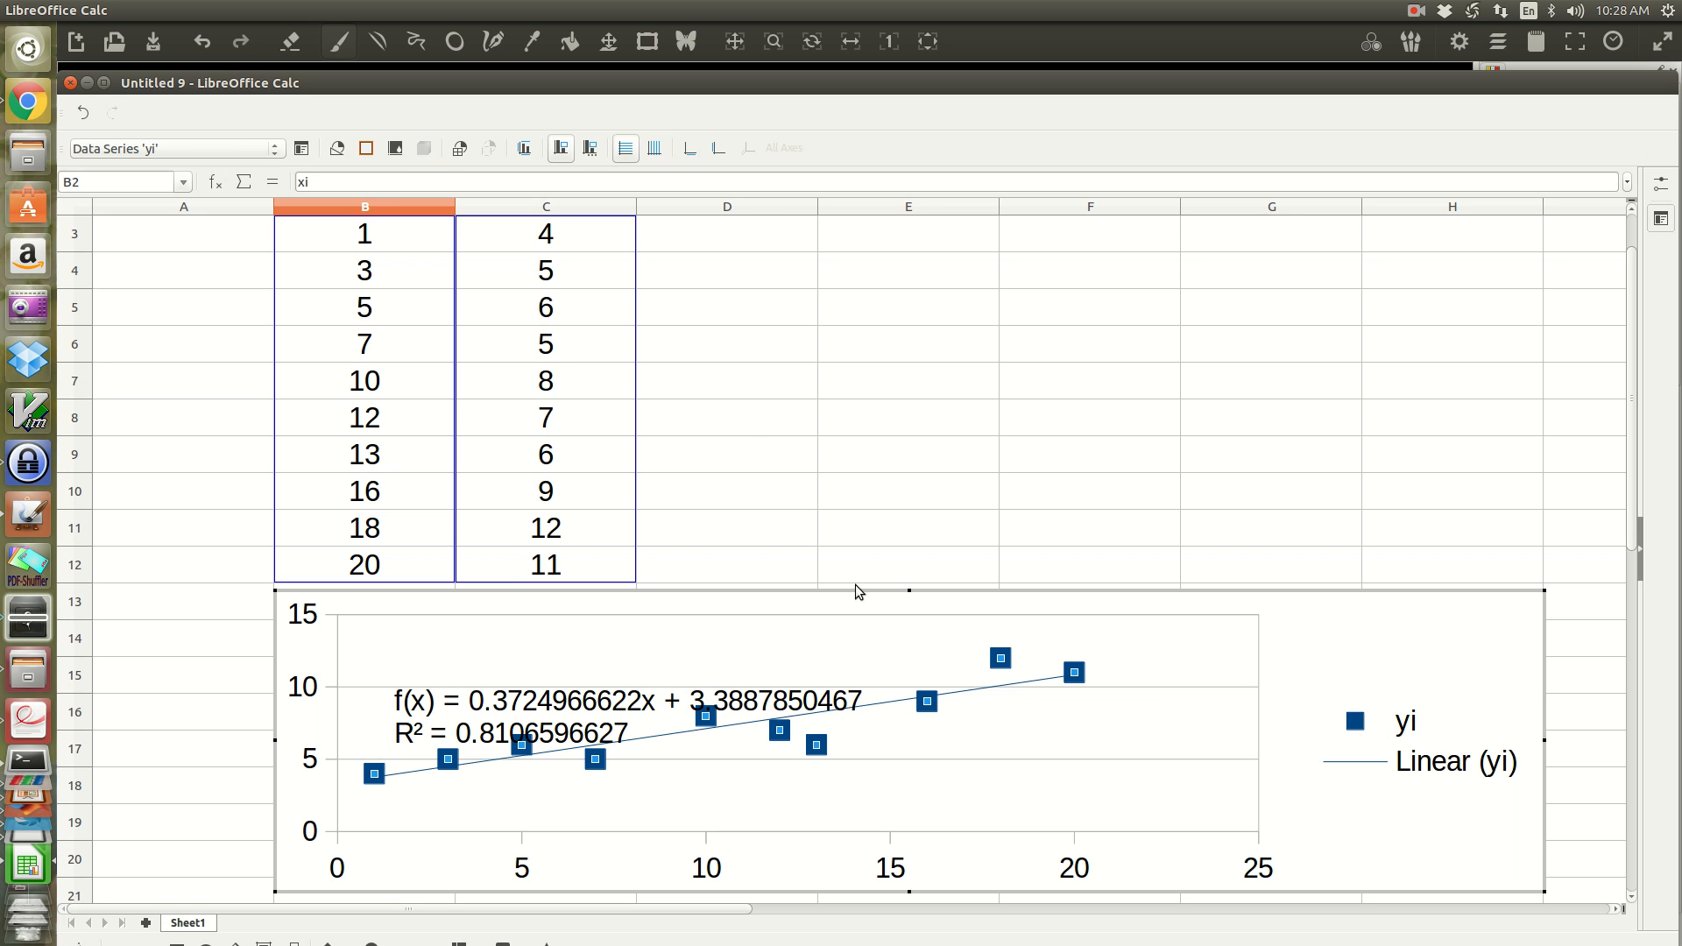
pyautogui.click(554, 698)
pyautogui.moveTo(553, 698); pyautogui.dragTo(536, 647)
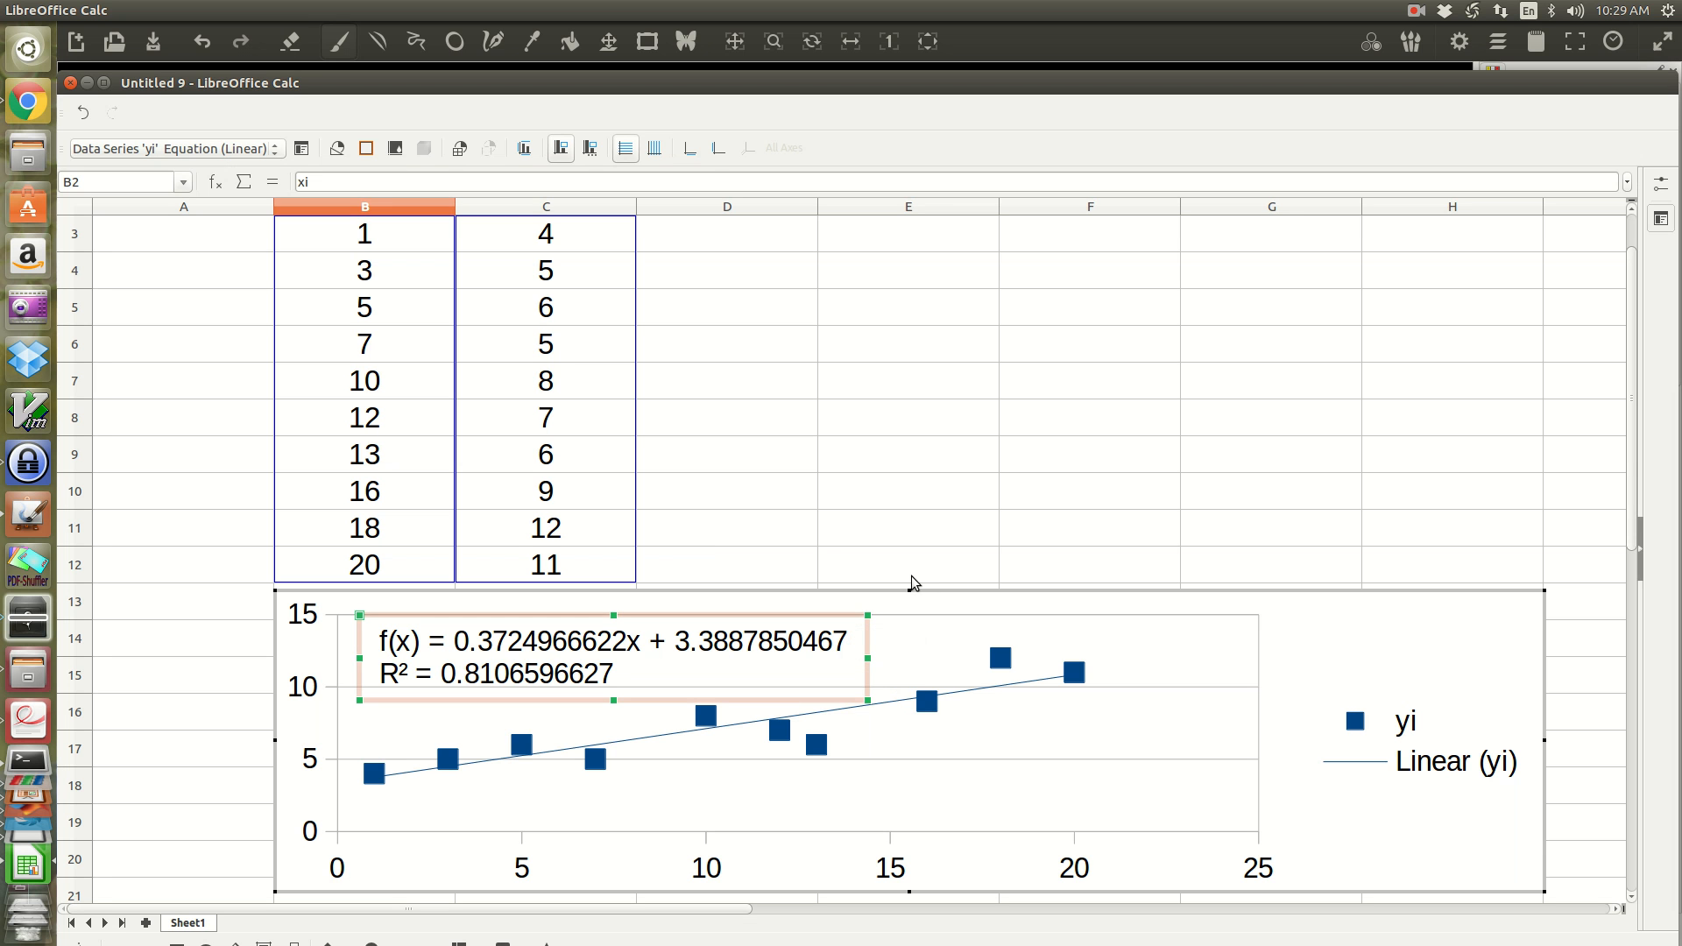
# Step: Move the chart farther down the sheet so that its top edge sits at about row 23
pyautogui.scroll(-2, 900, 408)
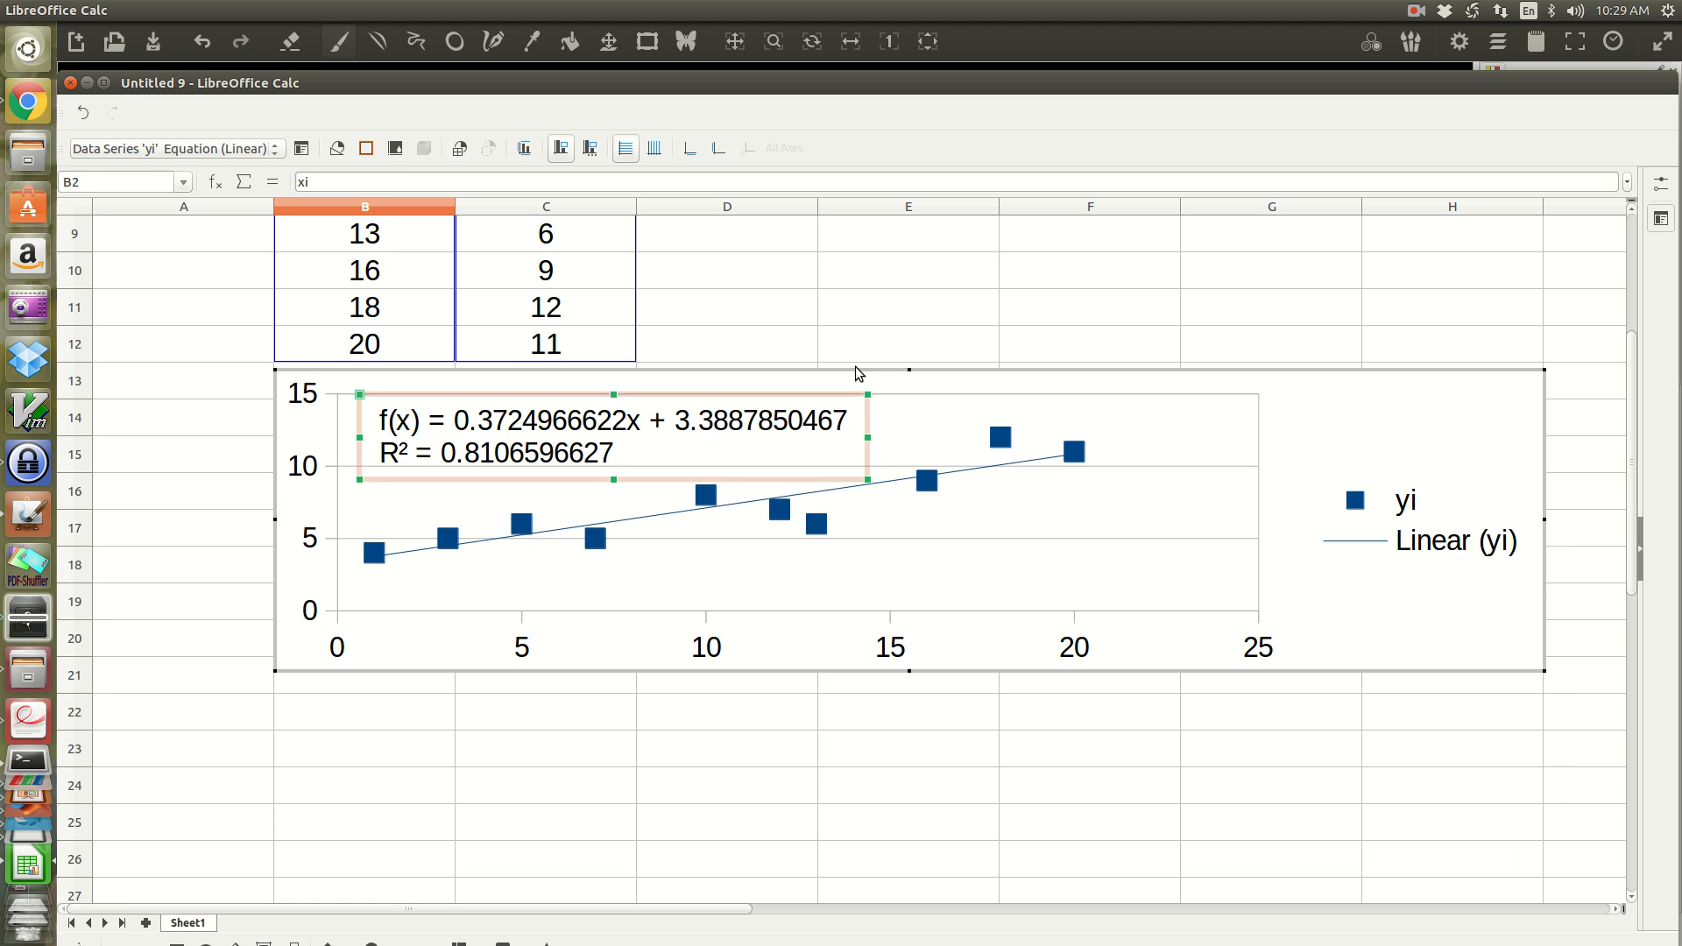
pyautogui.moveTo(856, 367); pyautogui.dragTo(851, 725)
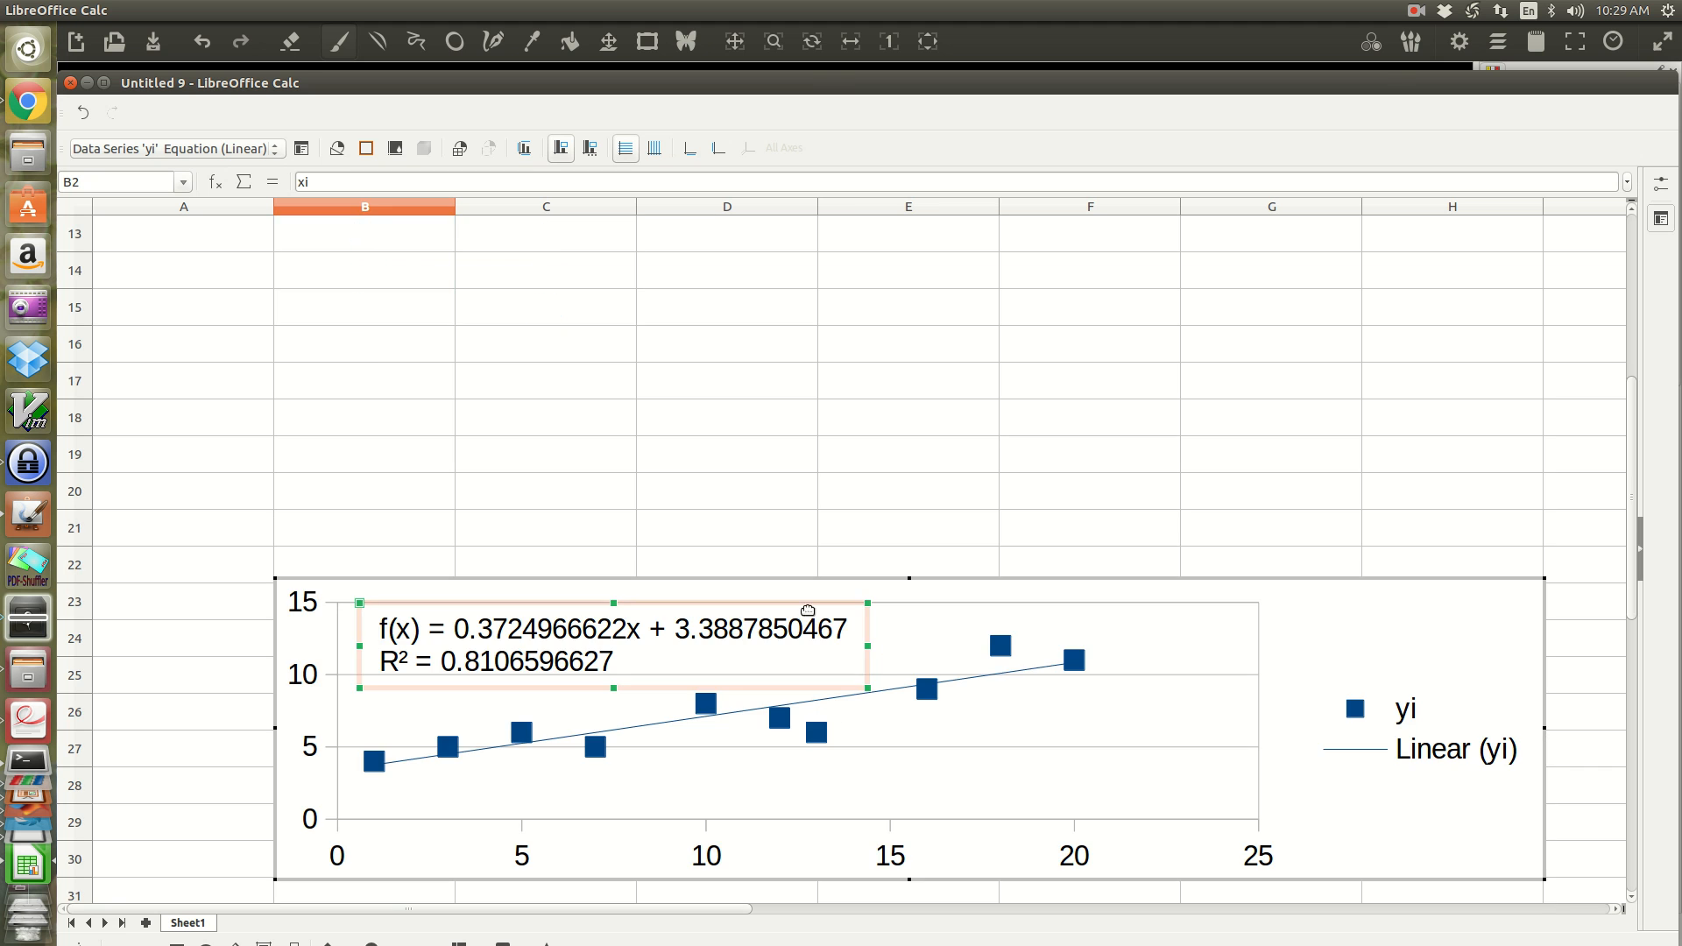
pyautogui.scroll(4, 739, 334)
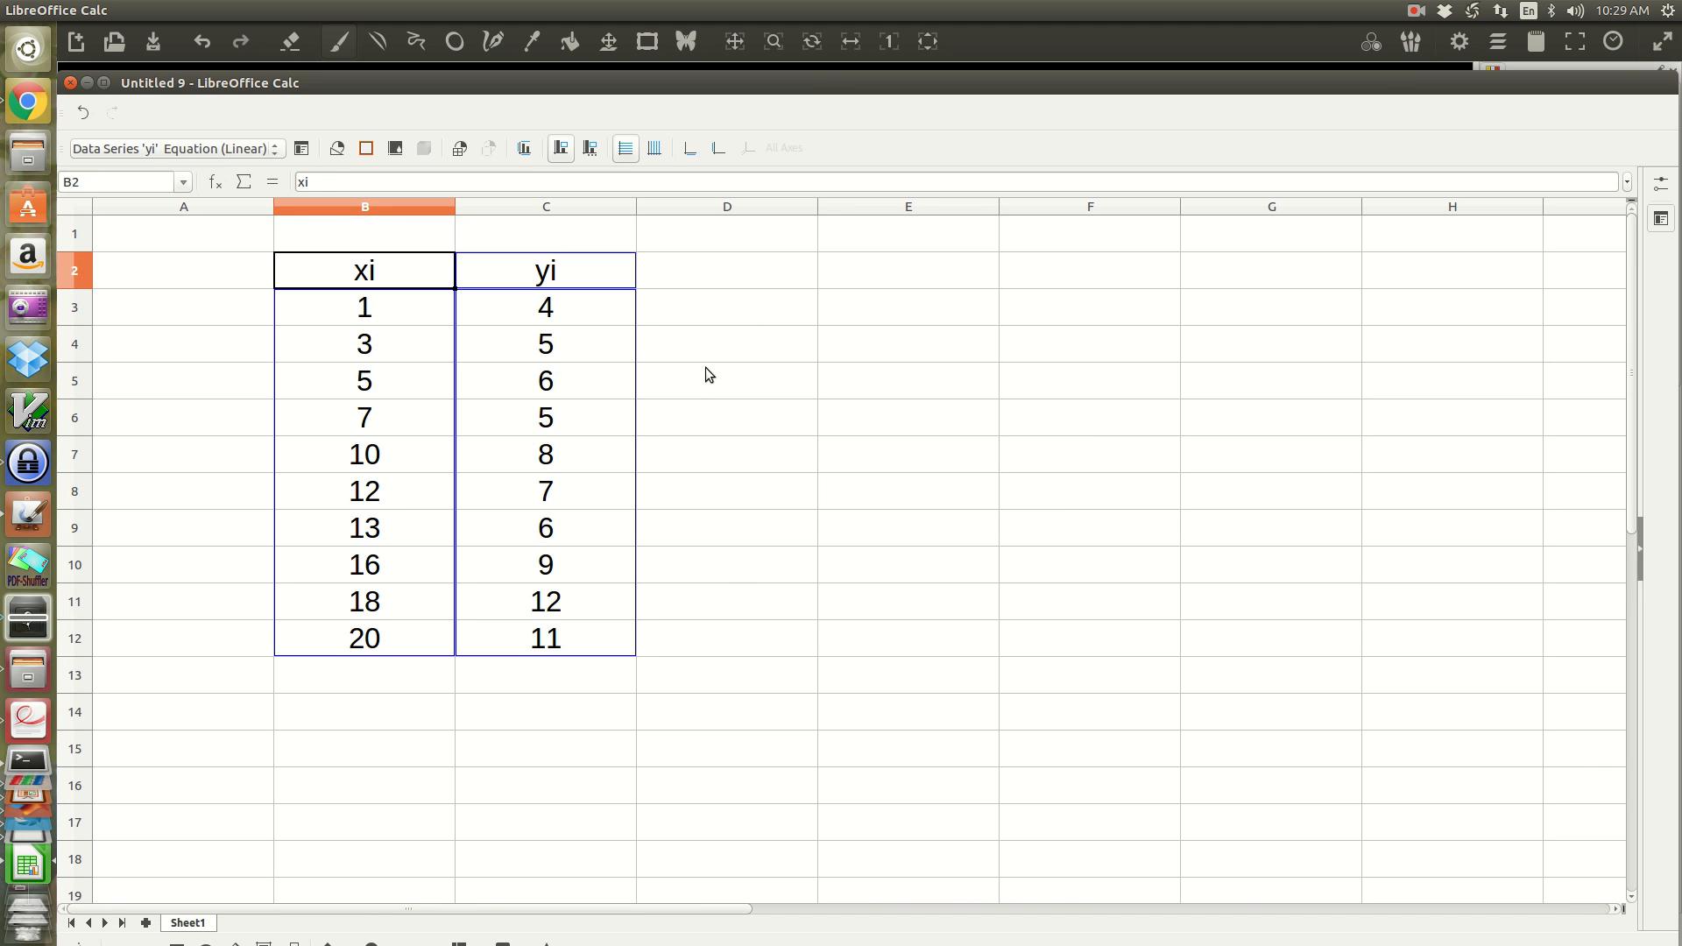
# Step: Lower the spreadsheet window below the a1 and a0 formulas and enter centred headings xi*yi in D2 and Xi^2 in E2
pyautogui.click(729, 270)
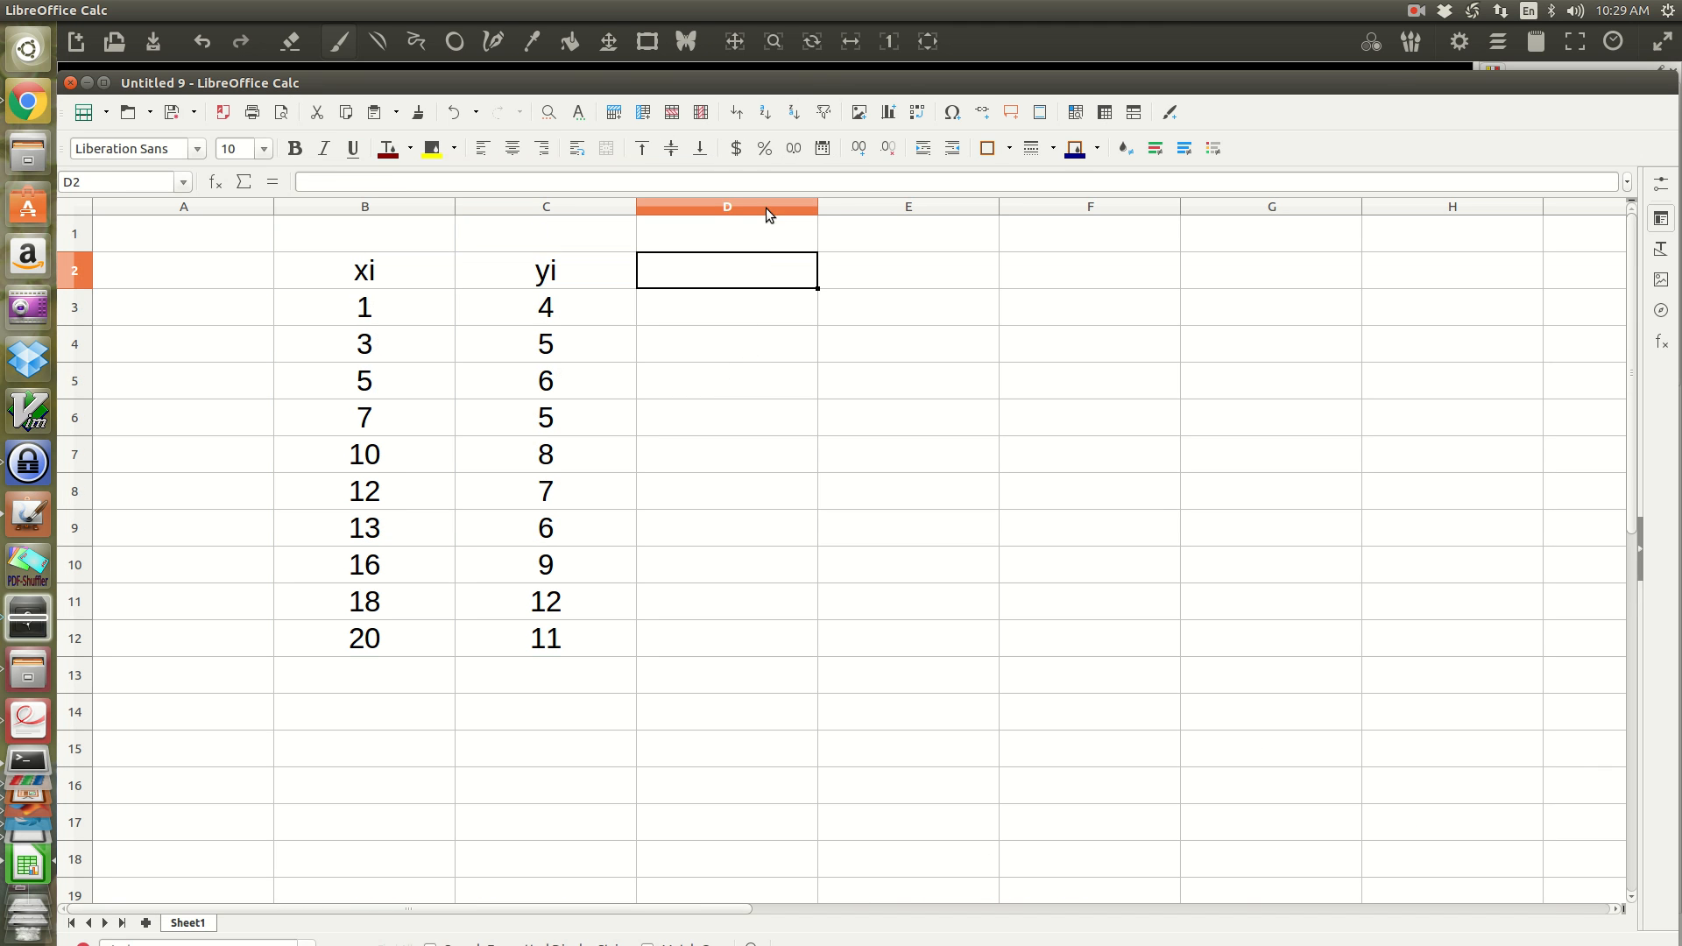
pyautogui.moveTo(991, 82); pyautogui.dragTo(1001, 410)
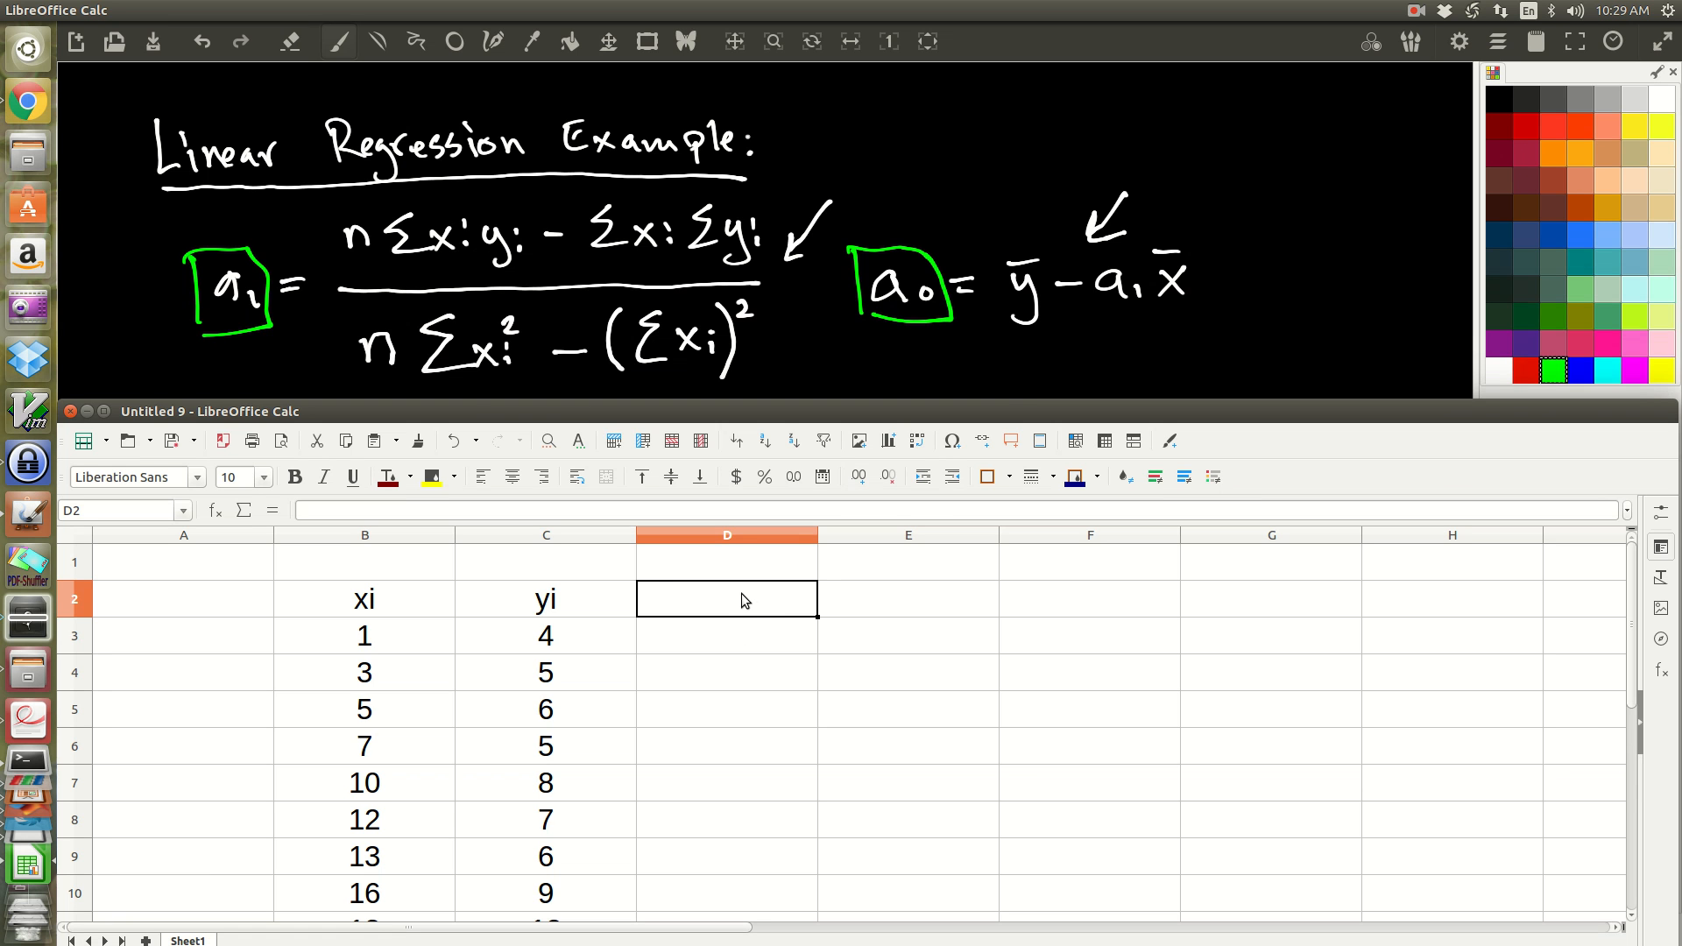
pyautogui.write('xi*yi')
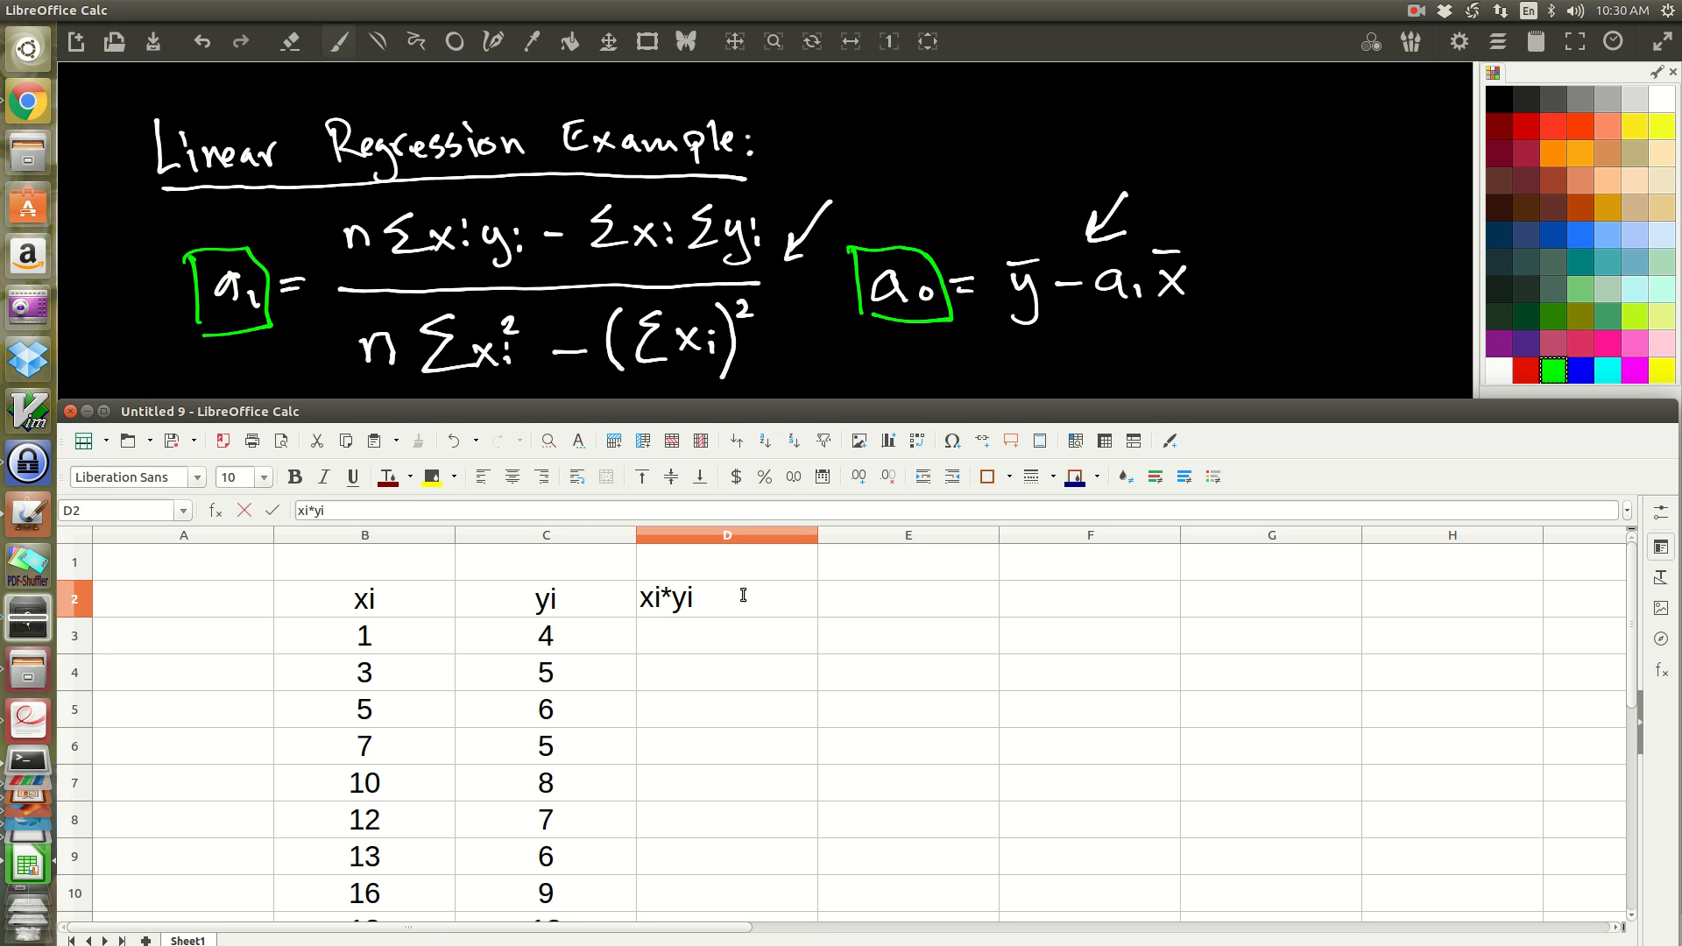
pyautogui.press('Tab')
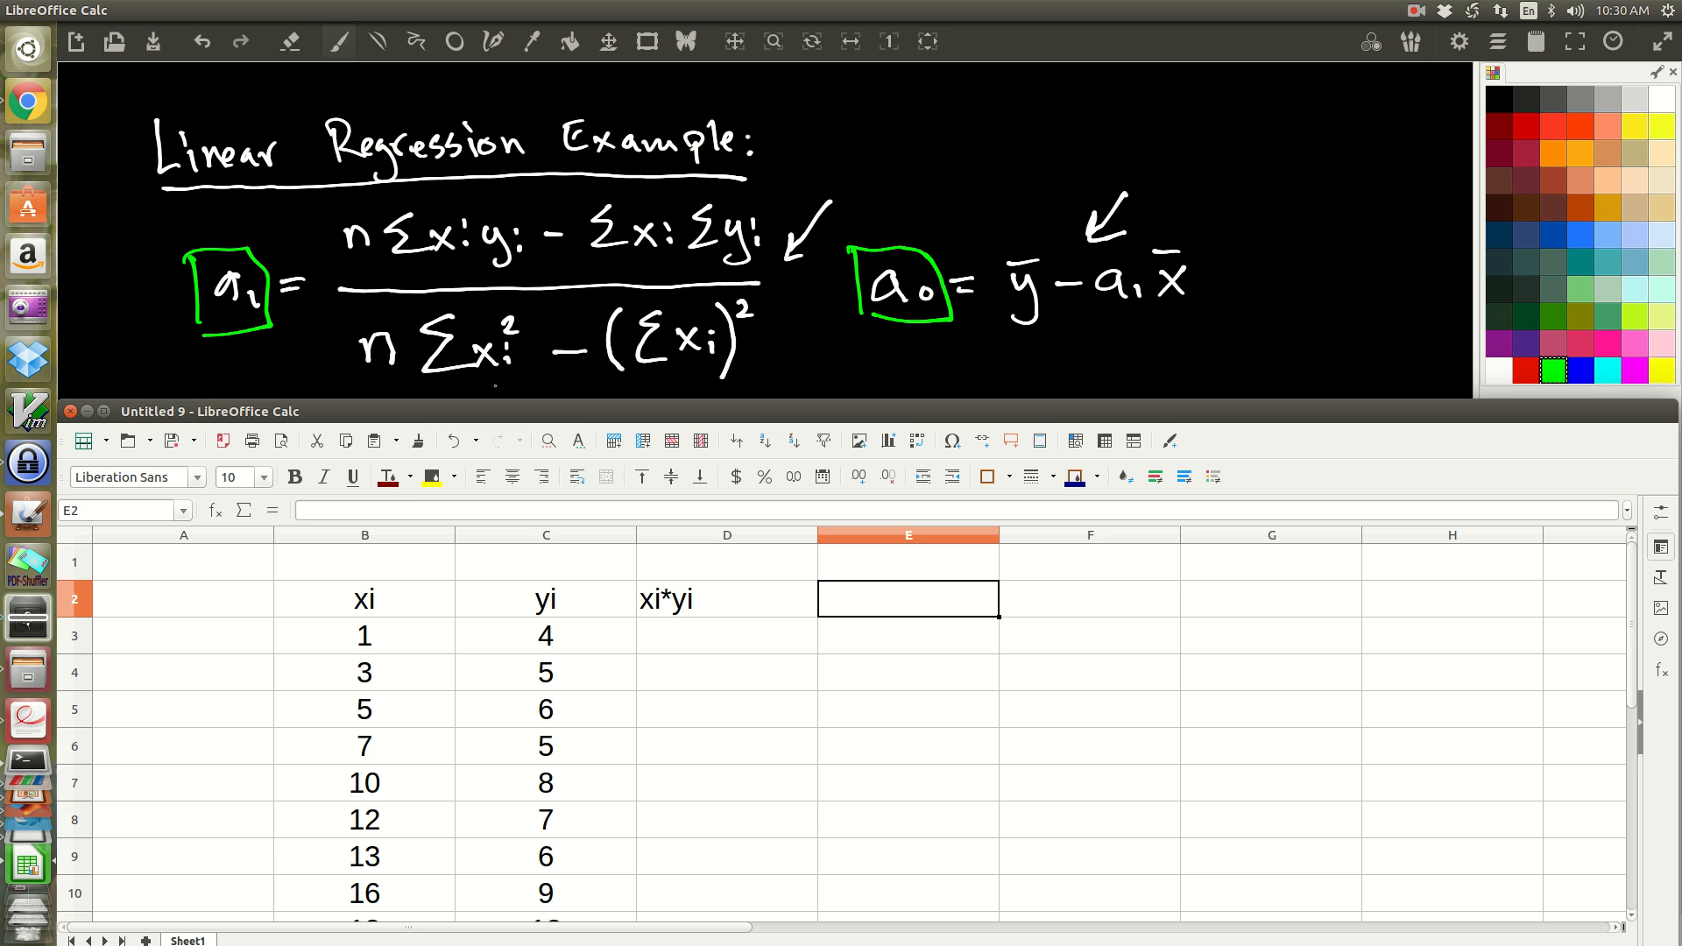
pyautogui.write('xi')
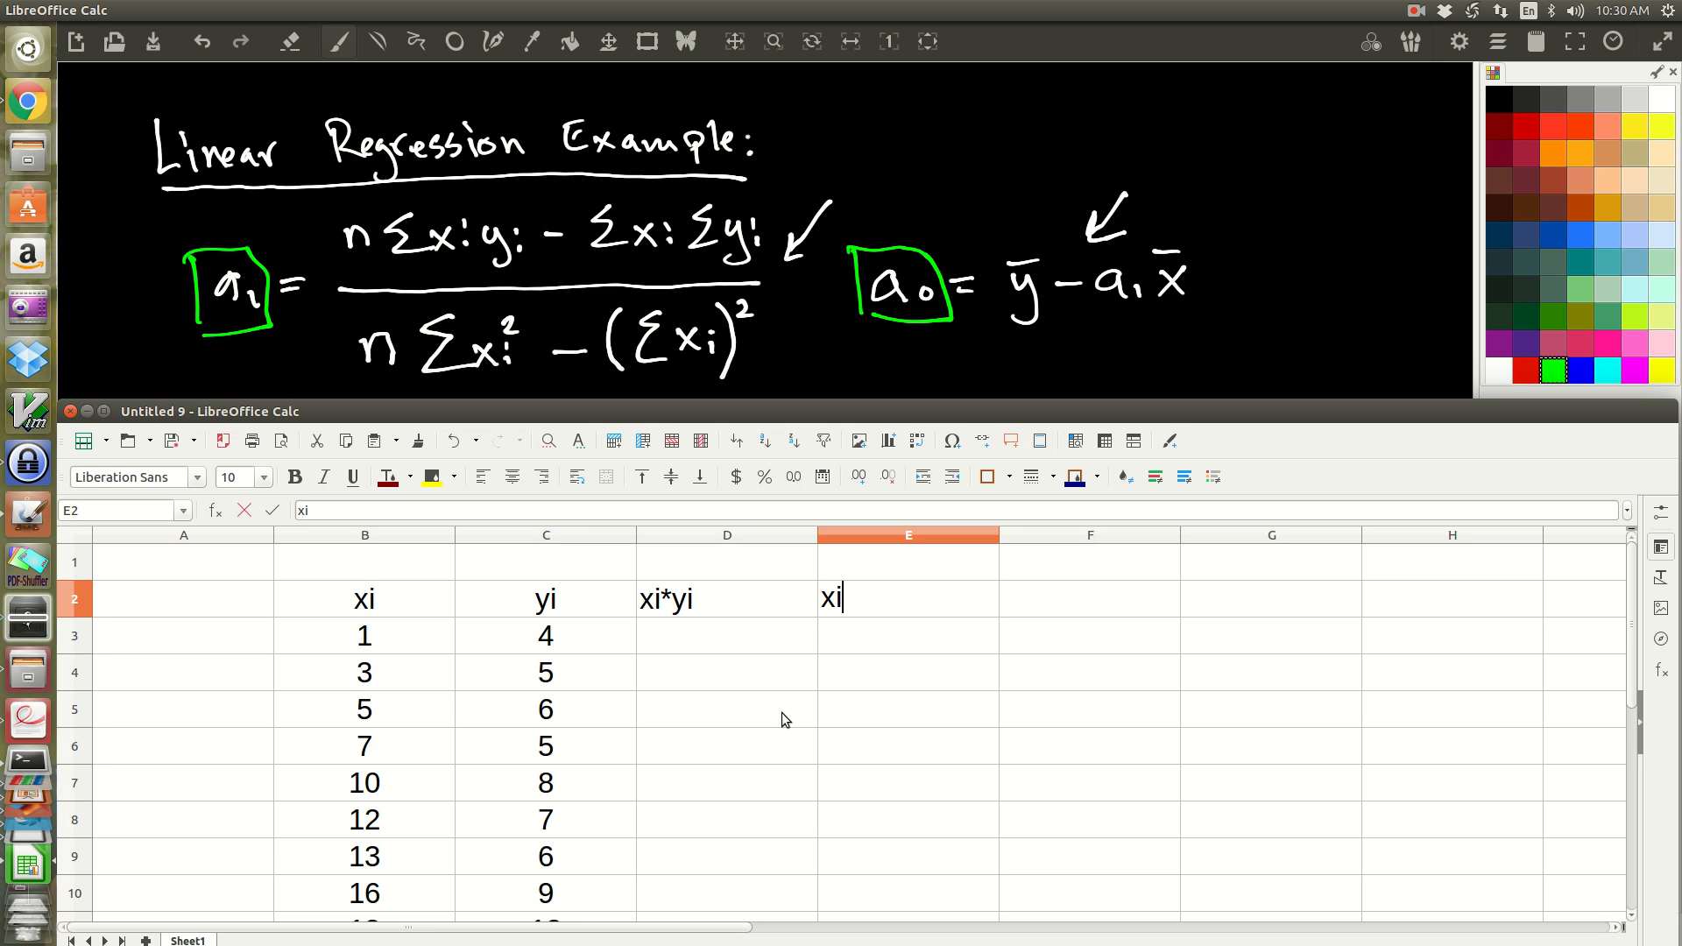
pyautogui.write('^2')
pyautogui.press('Tab')
pyautogui.press('Left')
pyautogui.hotkey('shift', 'Left')
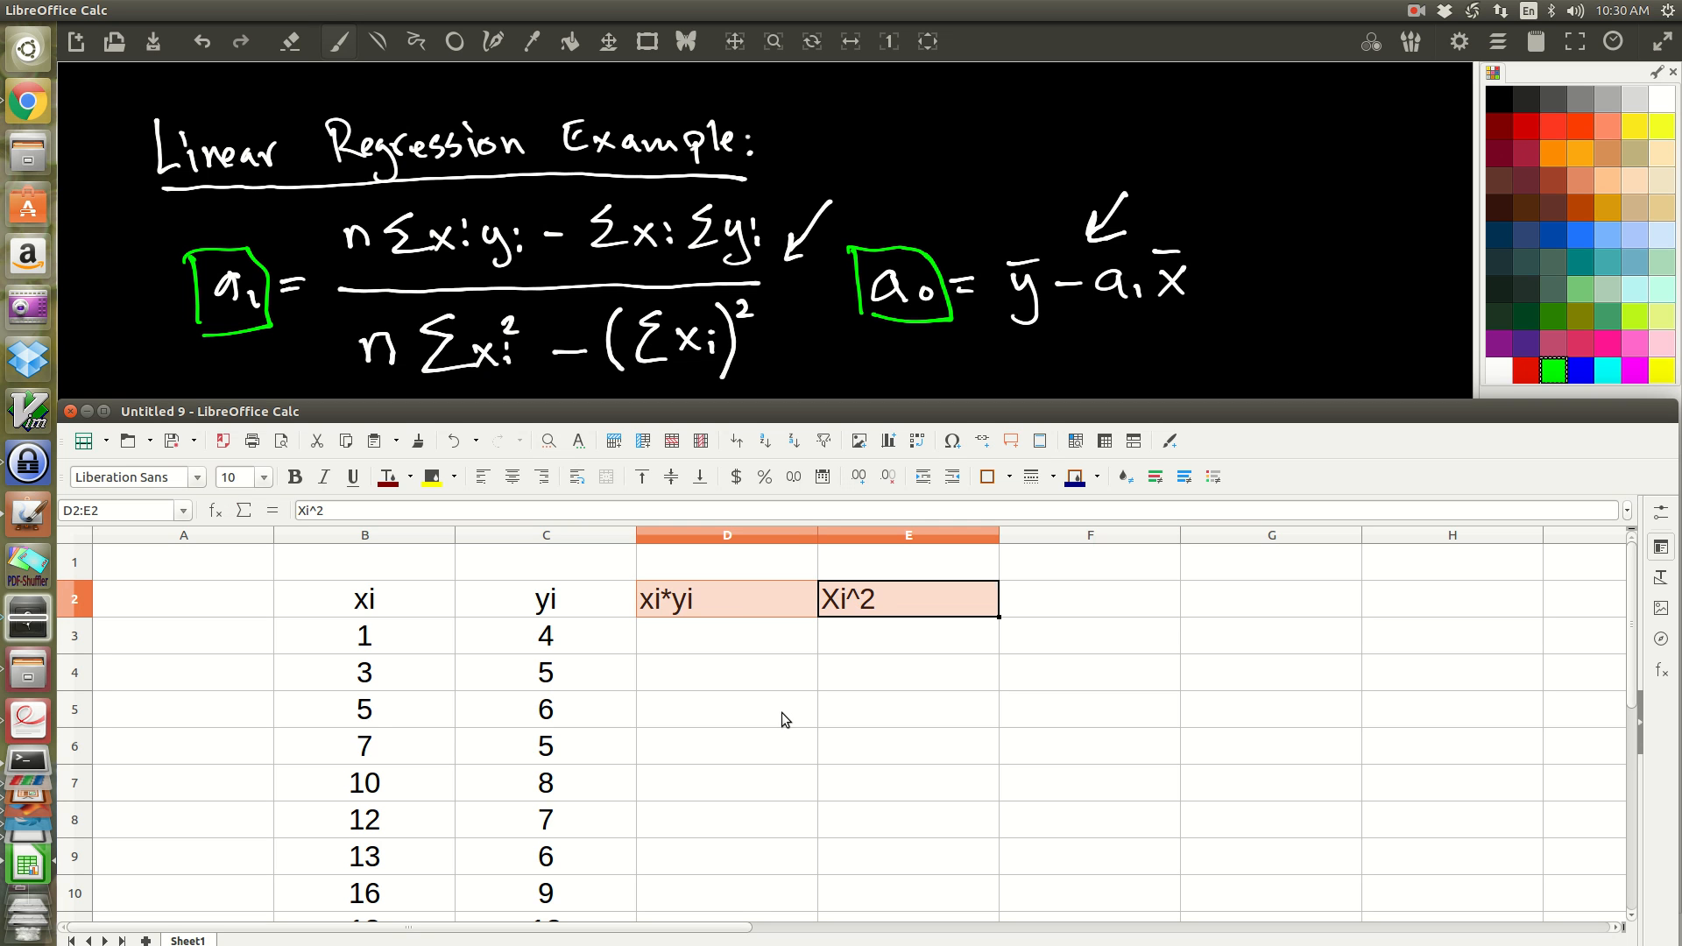
pyautogui.hotkey('ctrl', 'e')
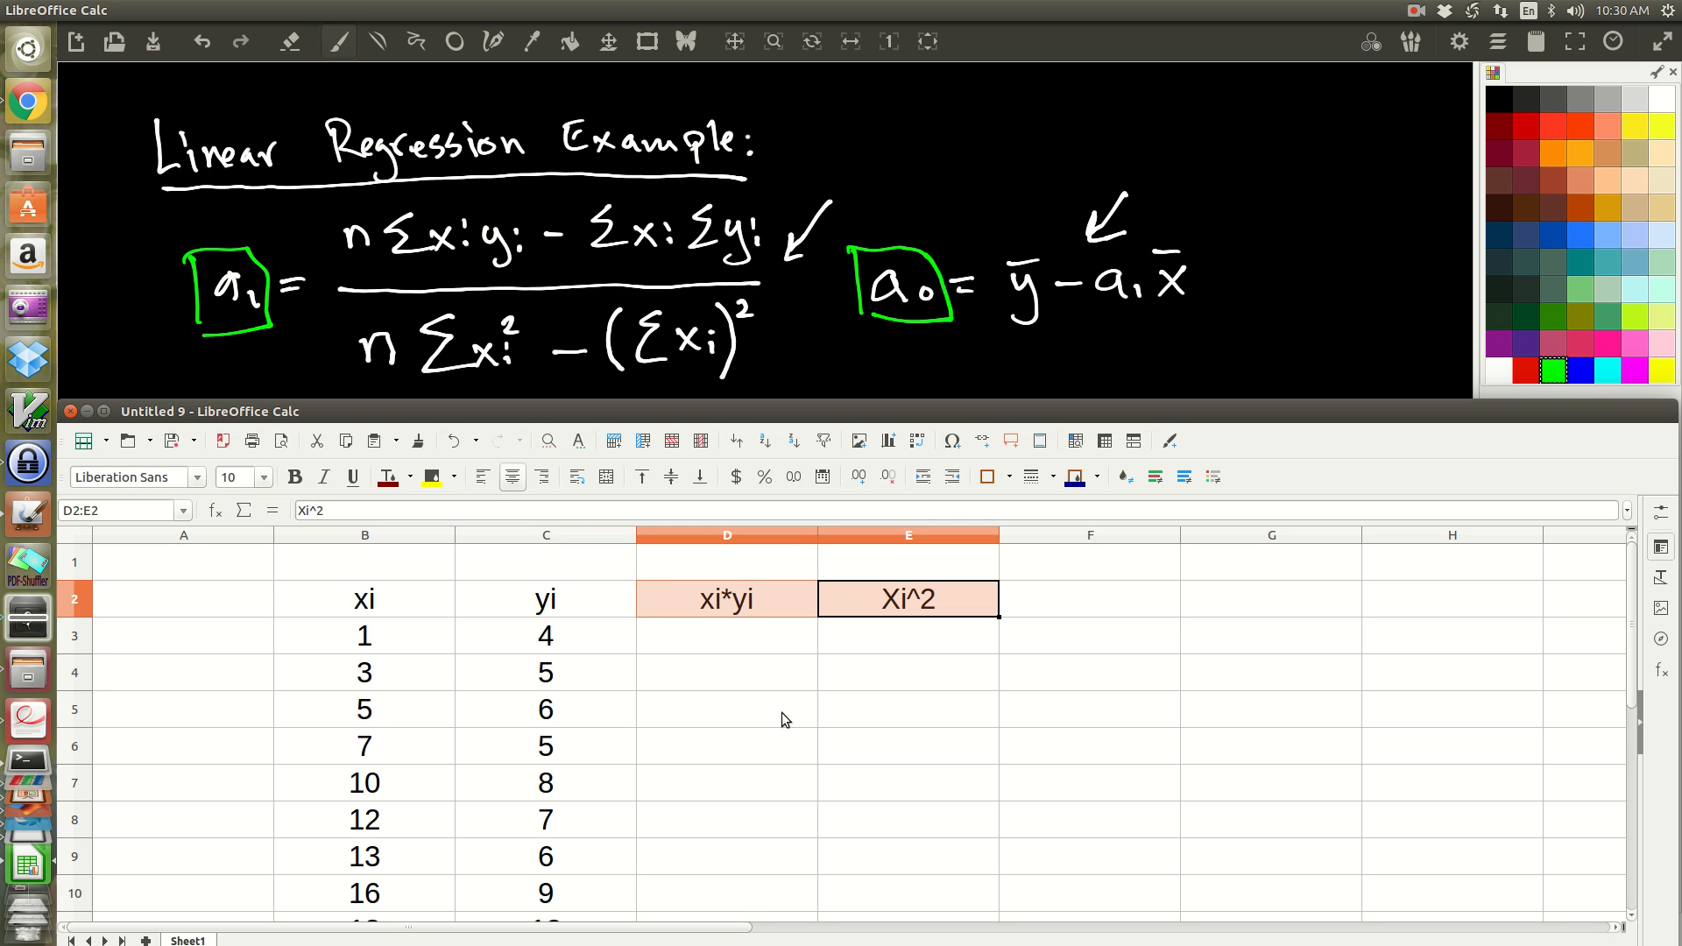
# Step: Enter the formula =B3*C3 in D3 to multiply the first xi and yi values
pyautogui.click(928, 641)
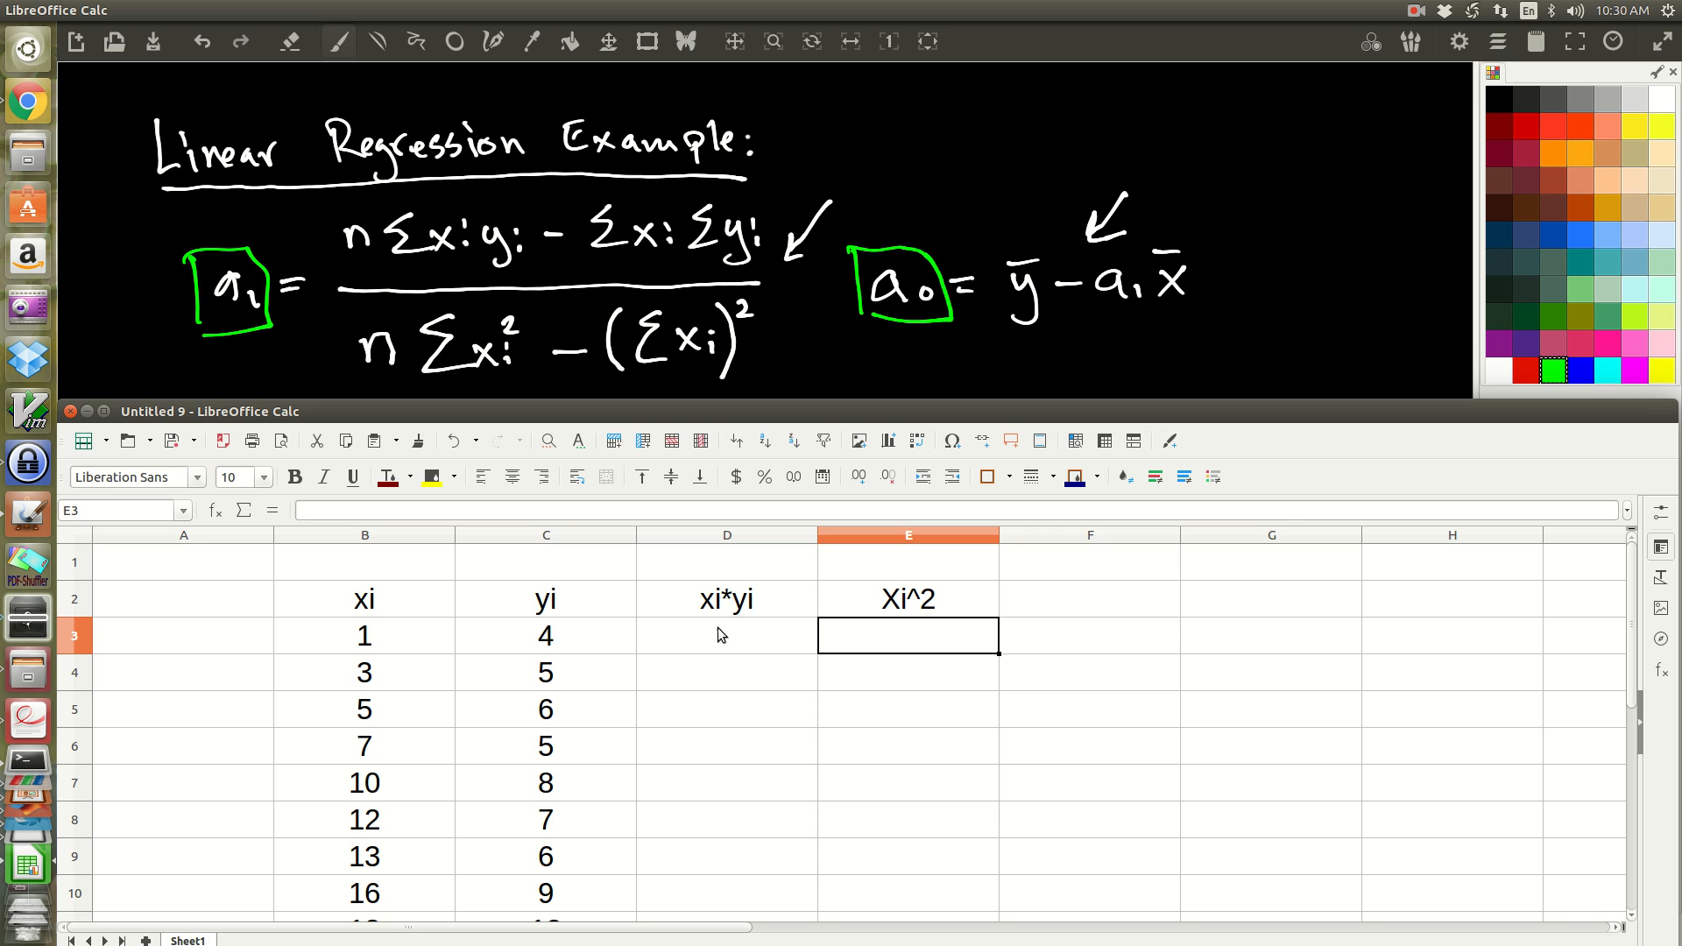
pyautogui.scroll(-1, 742, 633)
pyautogui.scroll(1, 740, 634)
pyautogui.click(734, 631)
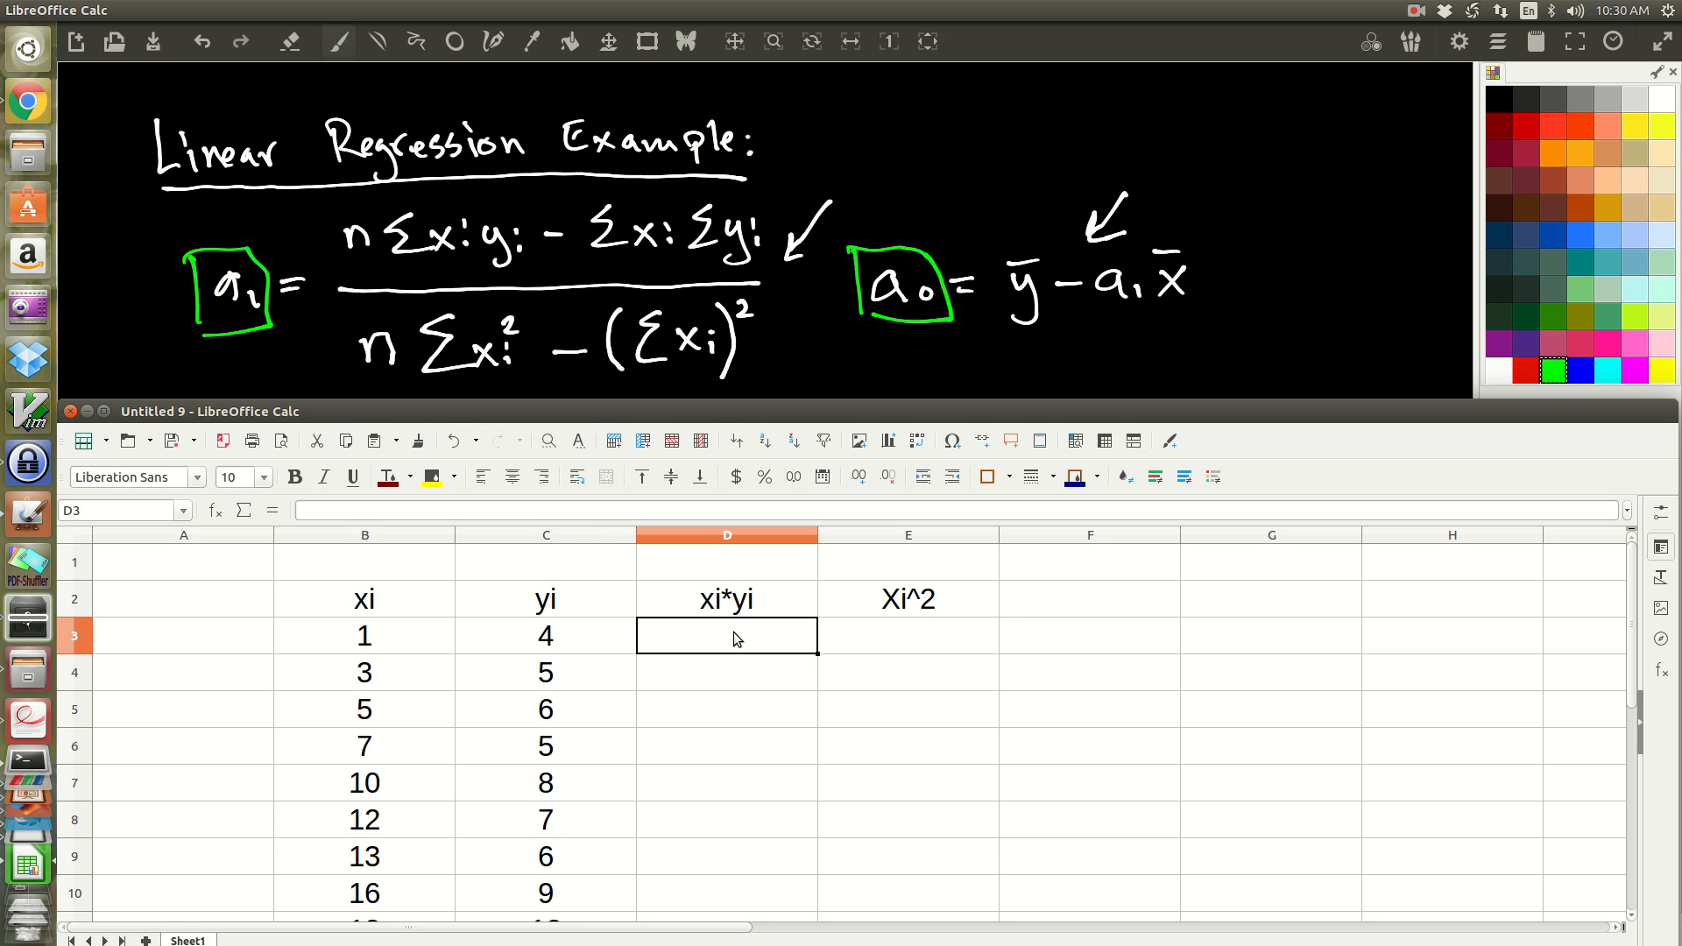
pyautogui.write('=')
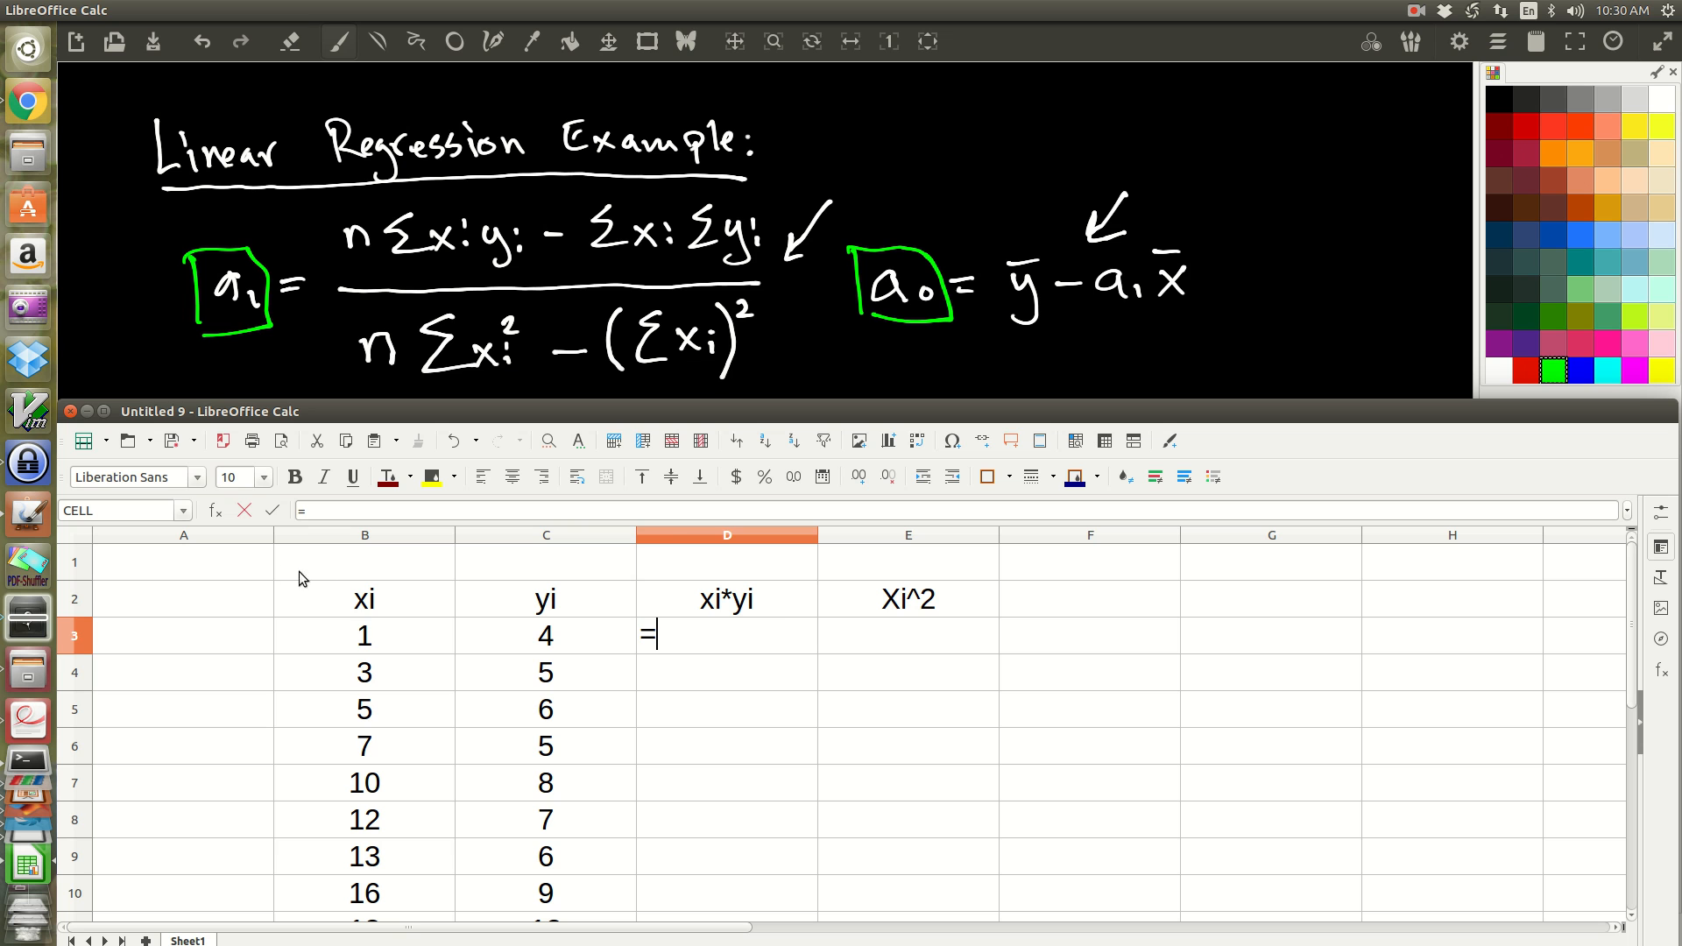
pyautogui.click(387, 639)
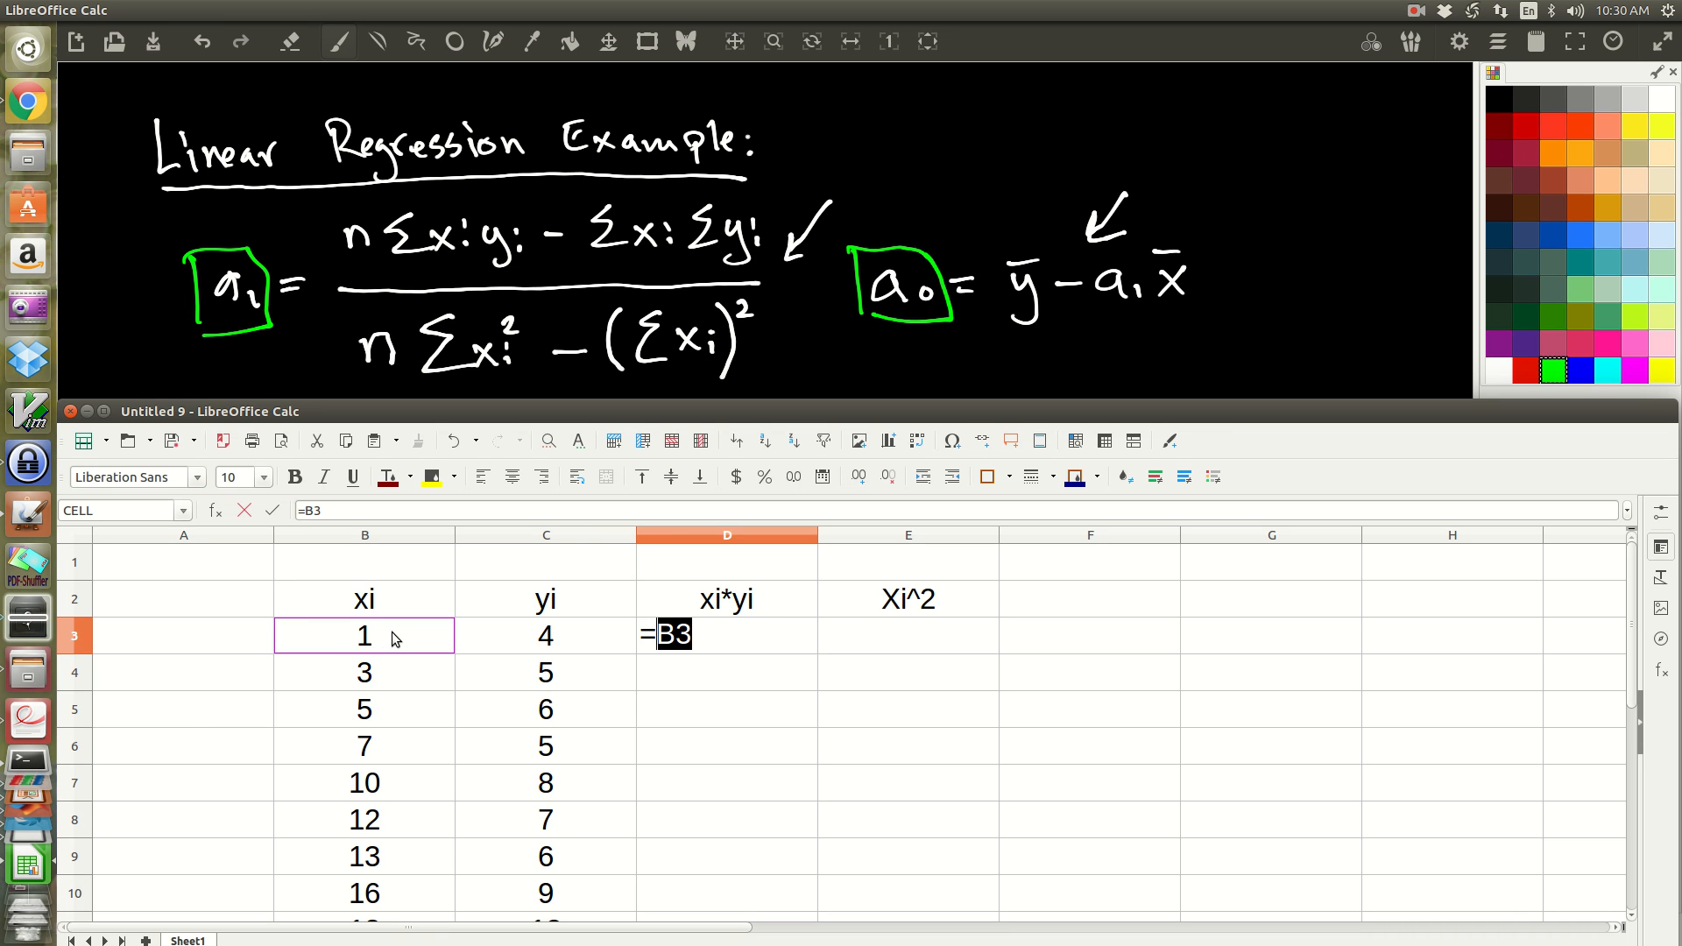
pyautogui.write('*')
pyautogui.click(565, 632)
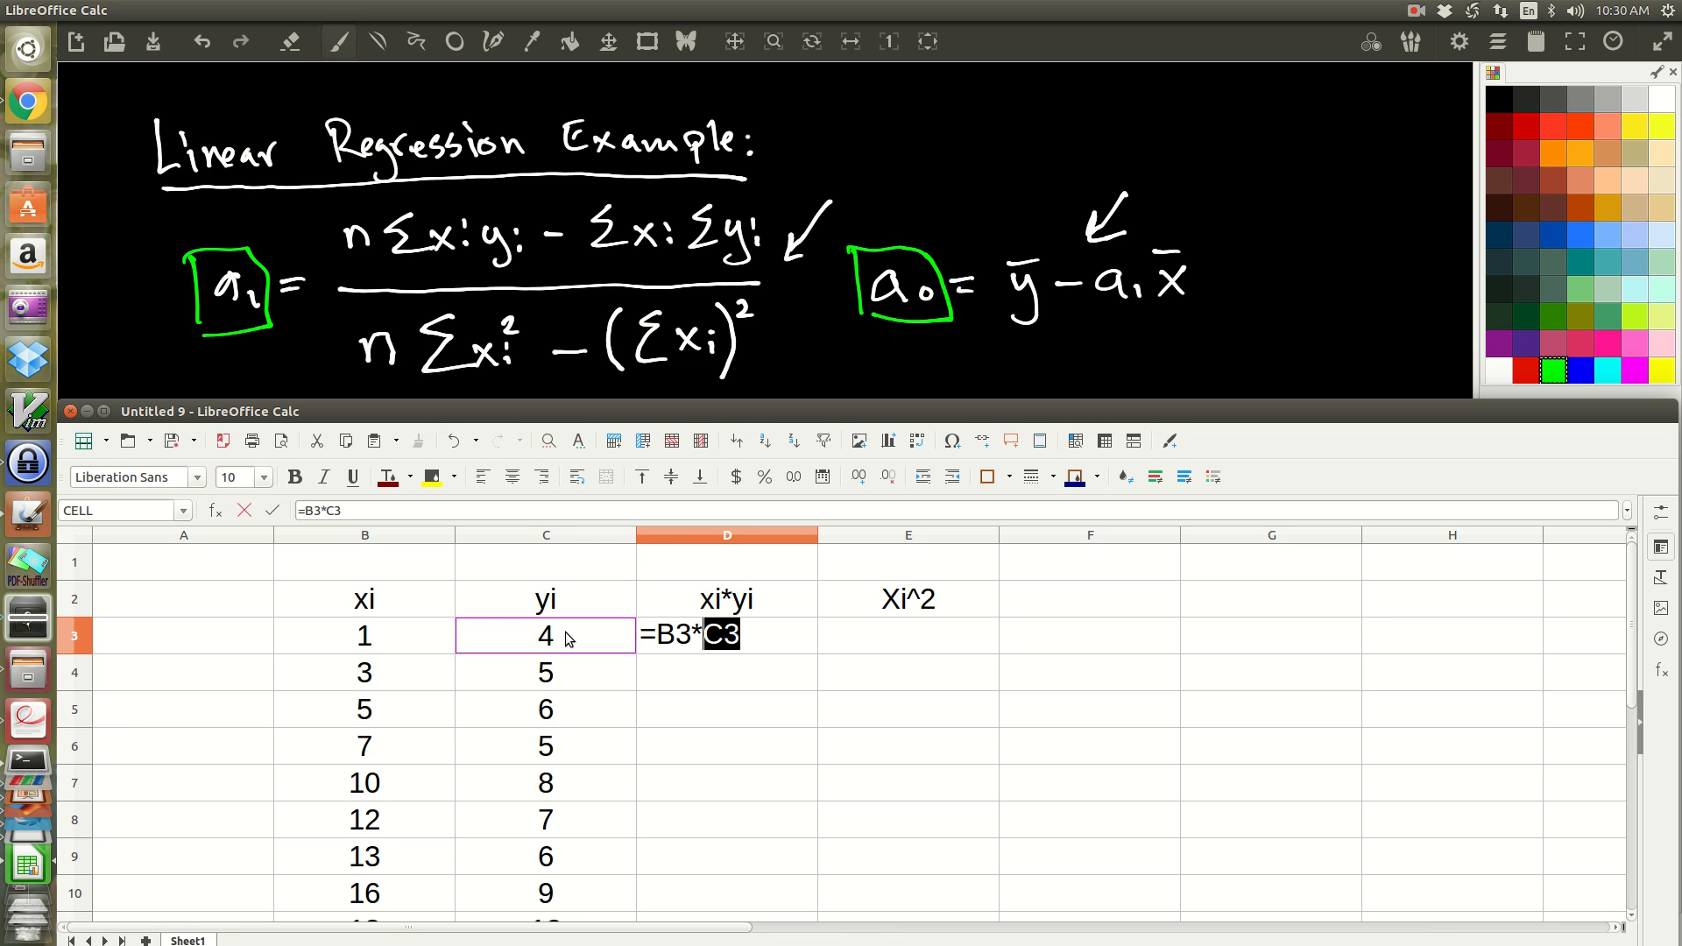
pyautogui.press('Return')
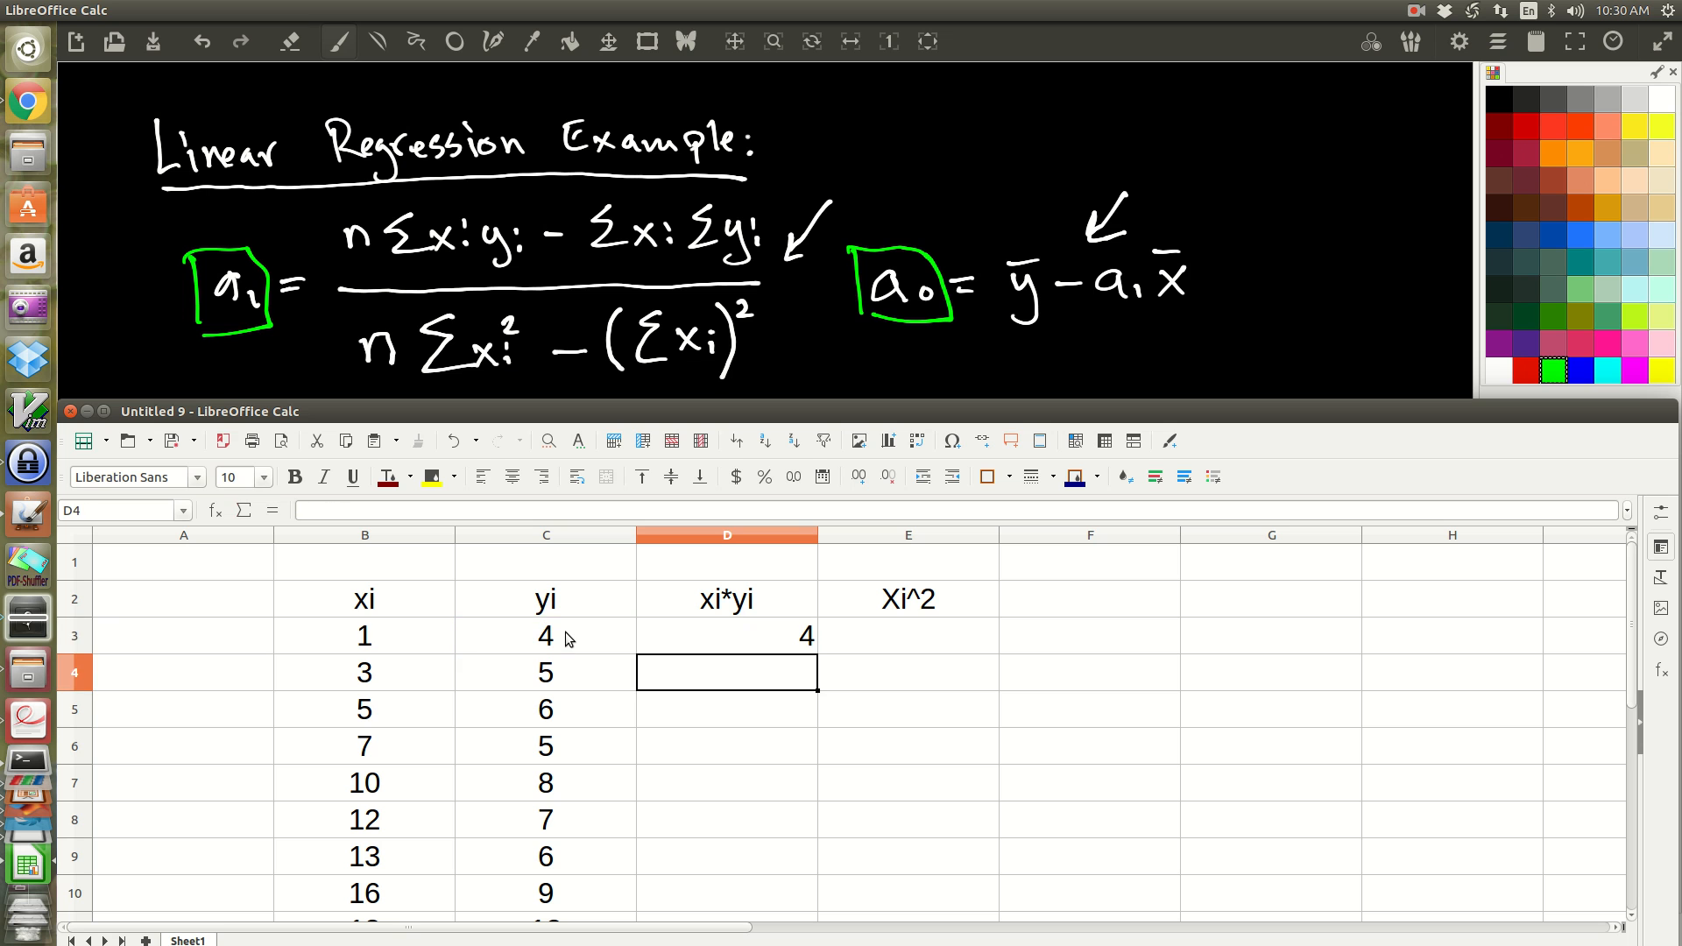
# Step: Enter the formula =B3^2 in E3 to square the first xi value
pyautogui.click(910, 627)
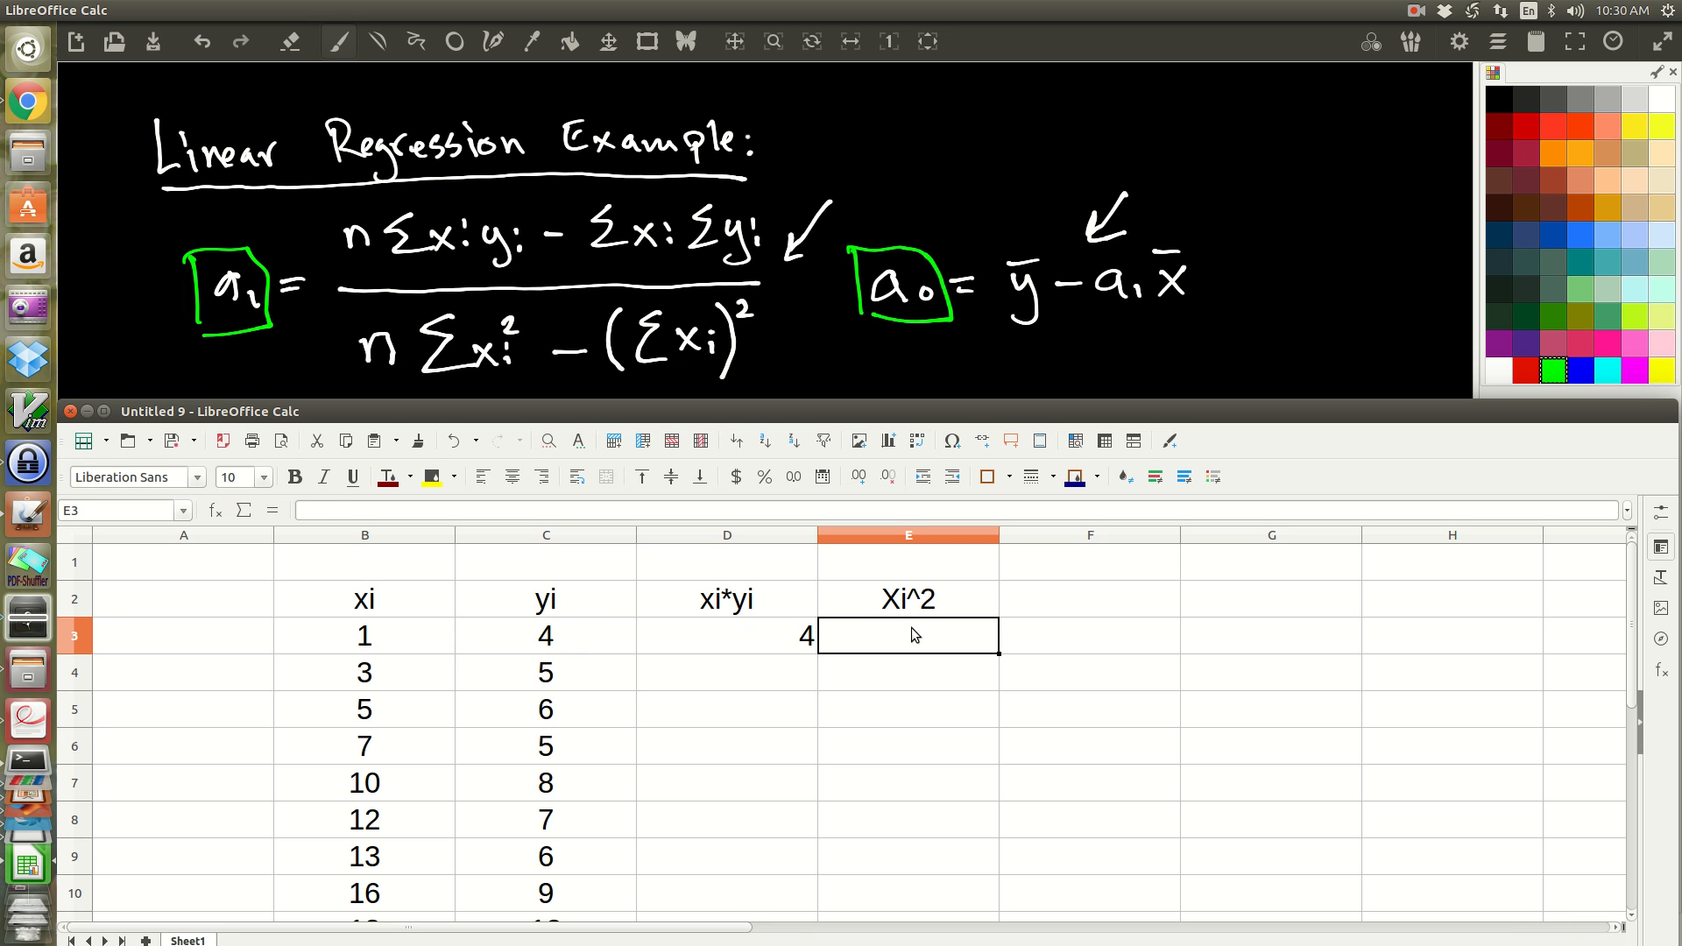
pyautogui.write('=')
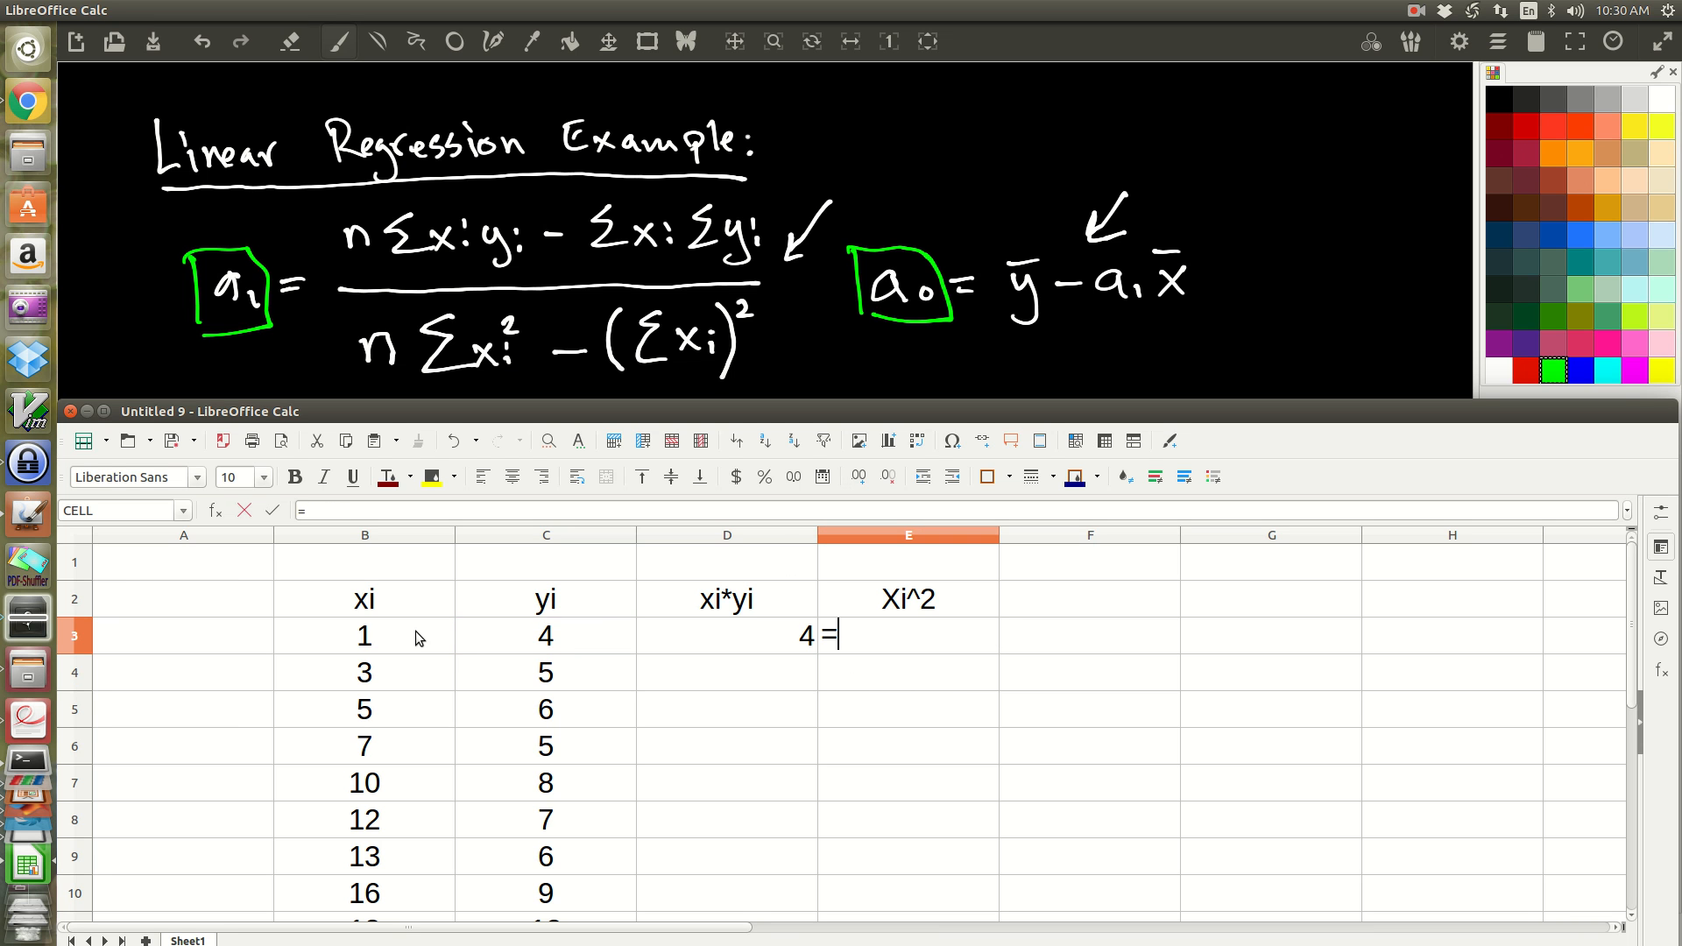
pyautogui.click(415, 630)
pyautogui.write('^')
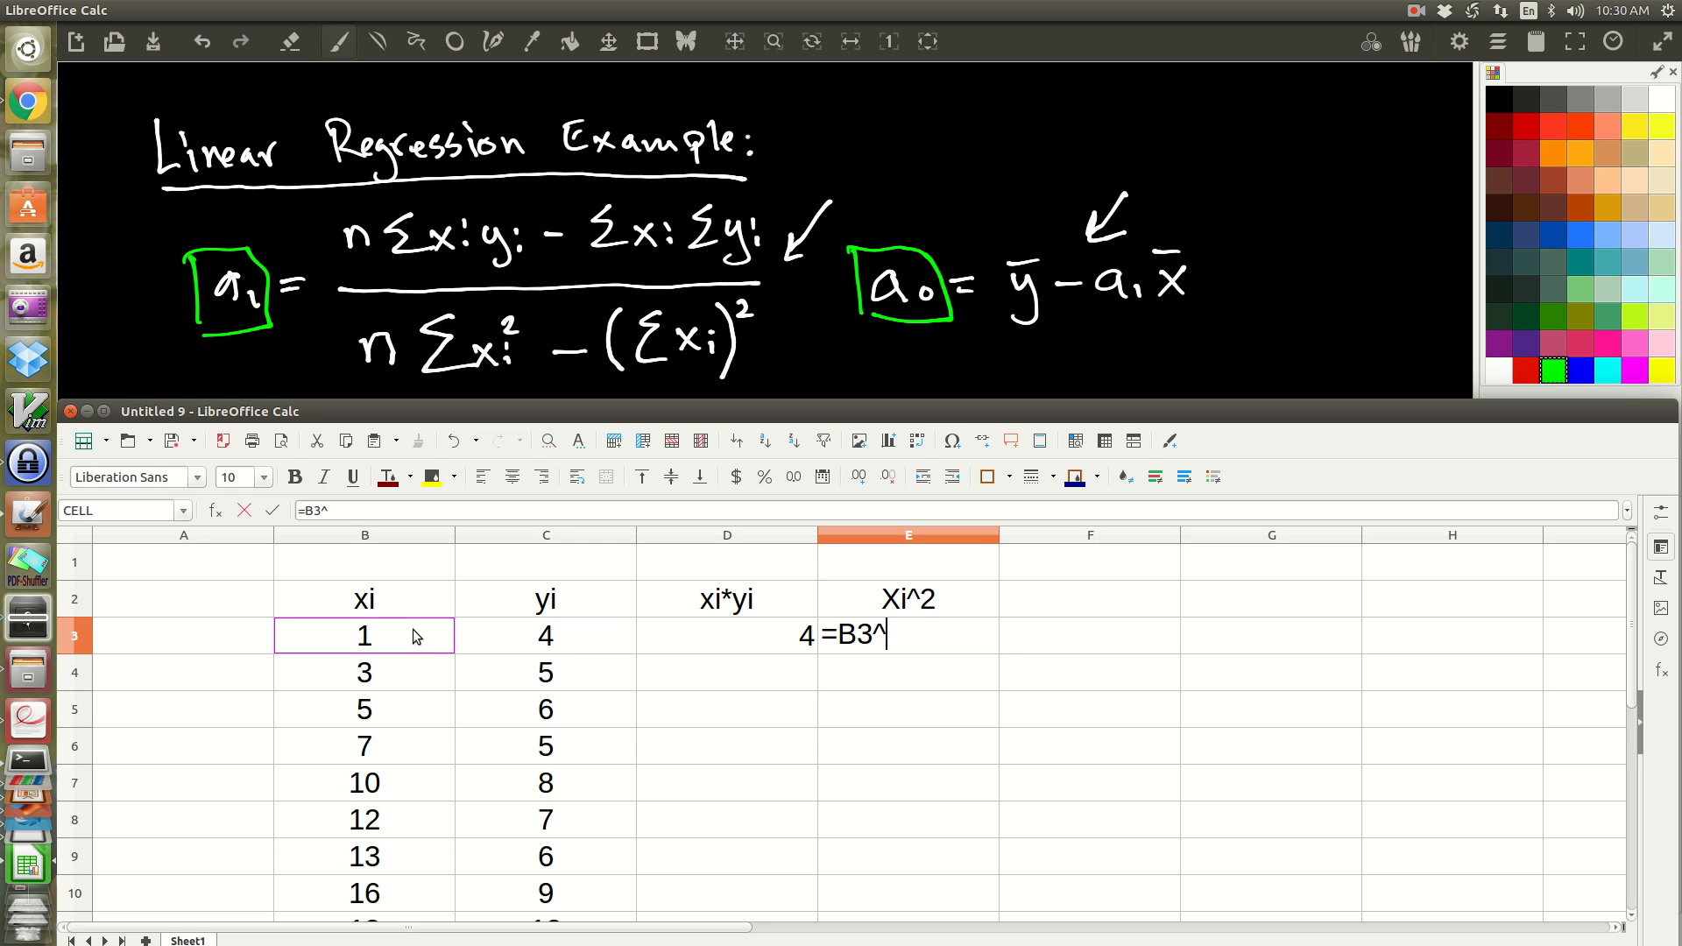
pyautogui.write('2')
pyautogui.press('Return')
# Step: Fill the D3:E3 formulas down through row 12, the last data row
pyautogui.click(782, 635)
pyautogui.moveTo(782, 635); pyautogui.dragTo(979, 866)
pyautogui.click(1081, 857)
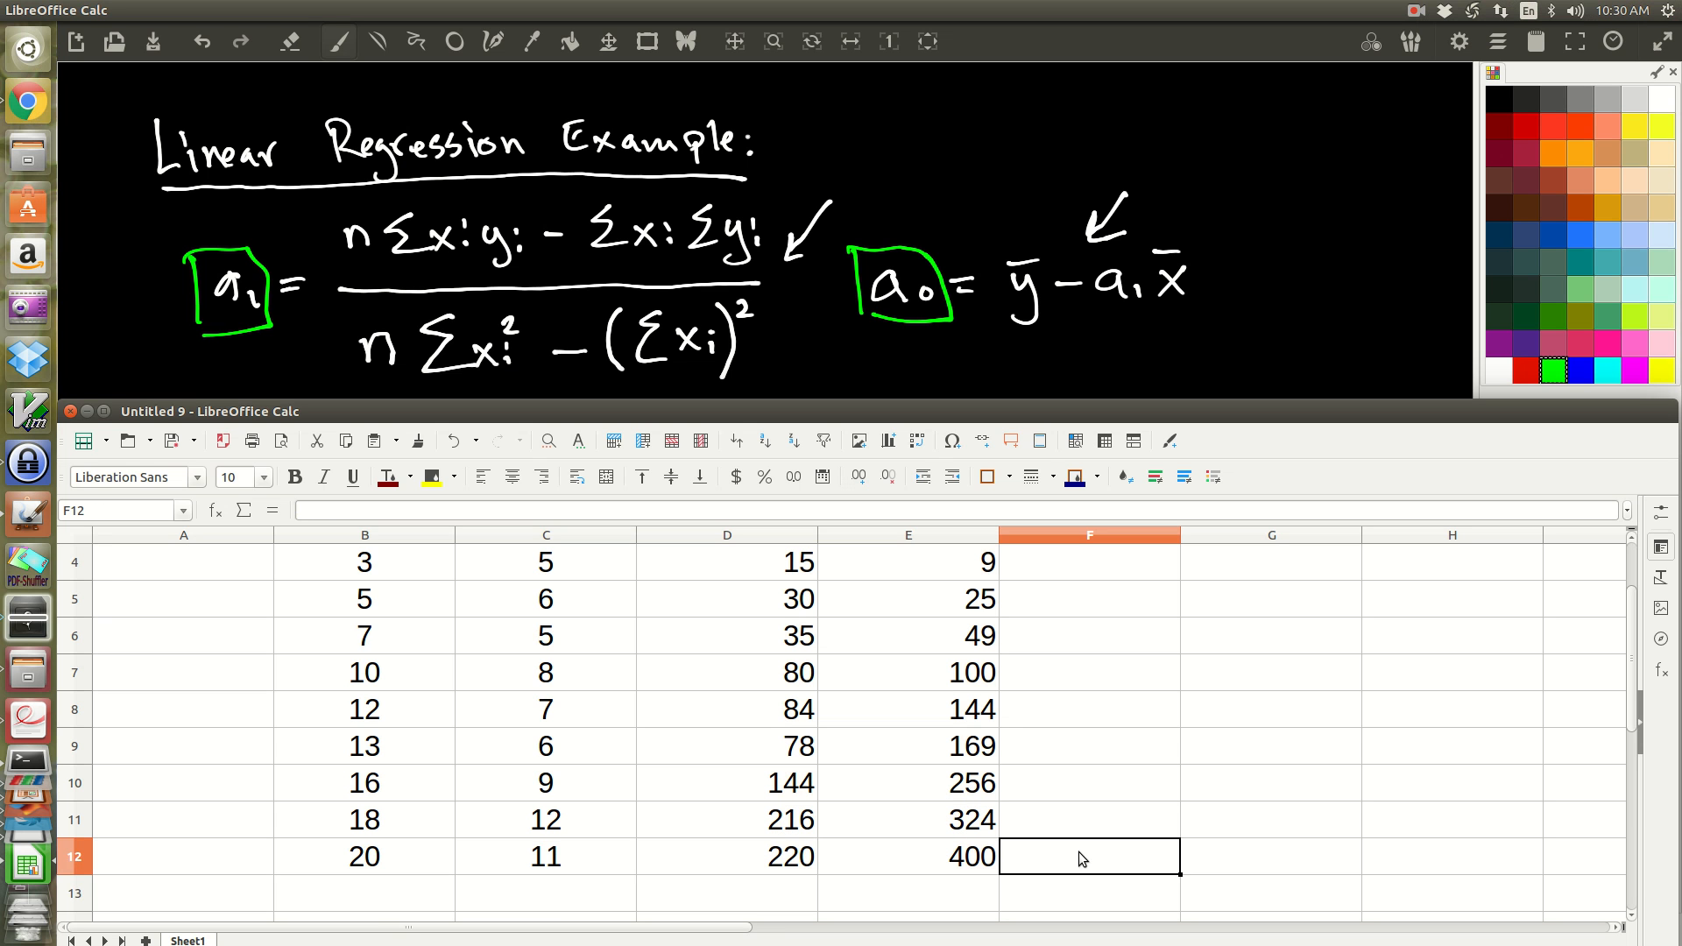
pyautogui.scroll(1, 1138, 806)
pyautogui.scroll(-2, 1135, 806)
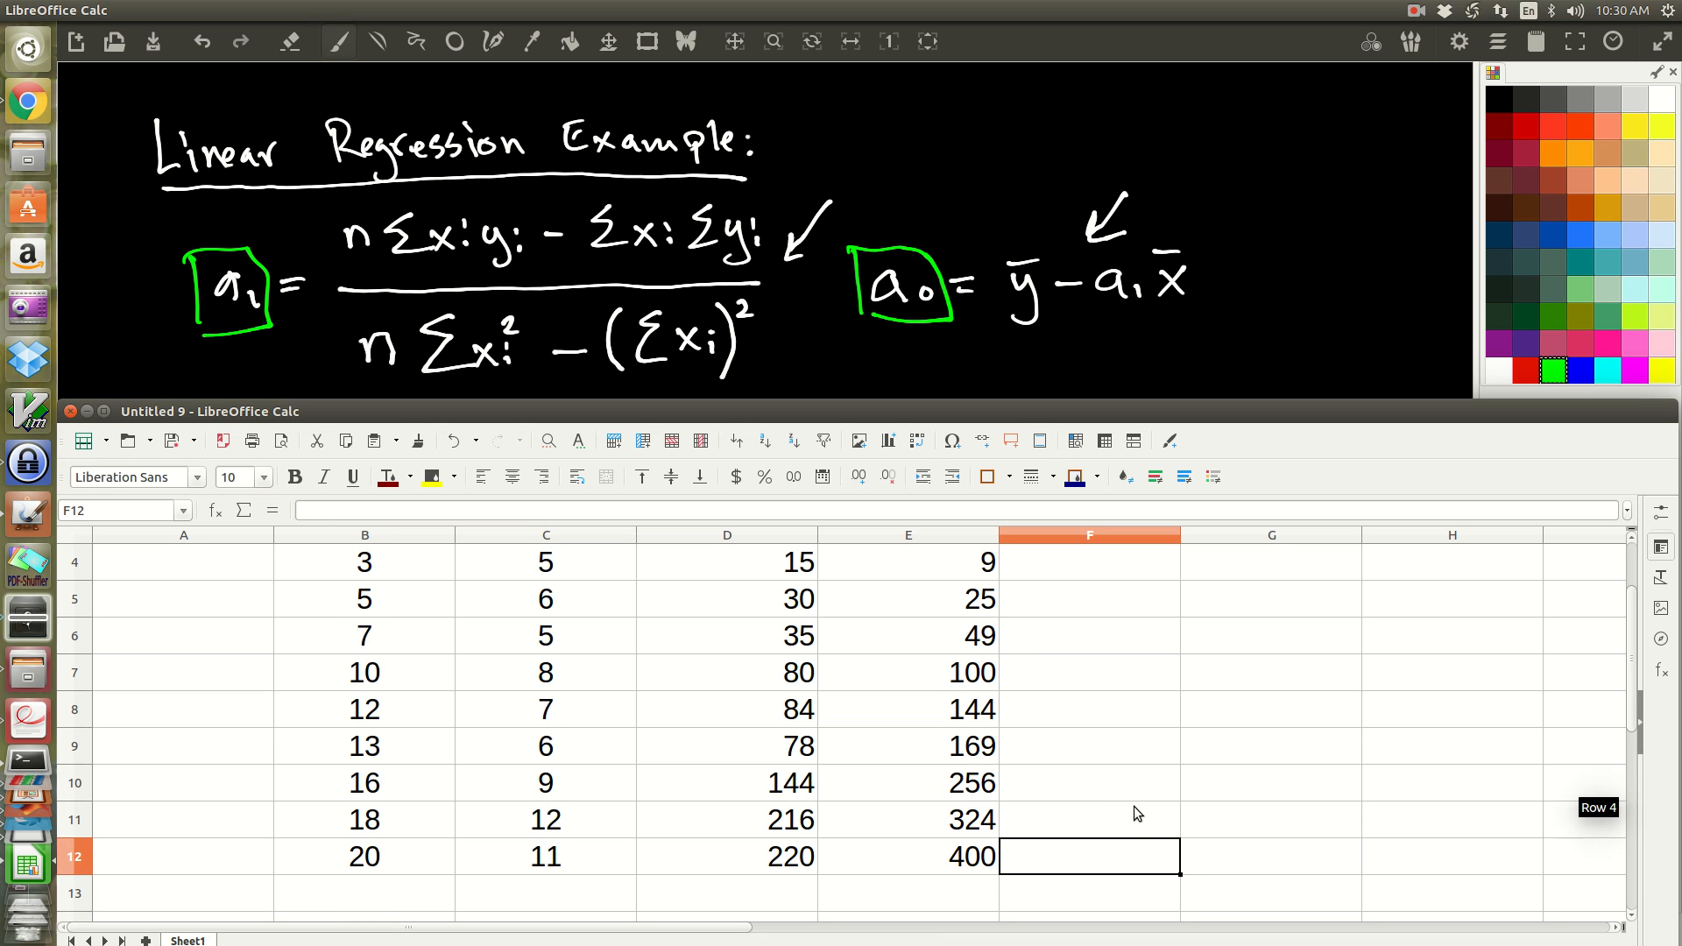
# Step: Add a bottom border to the last data row, cells B12:E12
pyautogui.moveTo(333, 744); pyautogui.dragTo(926, 761)
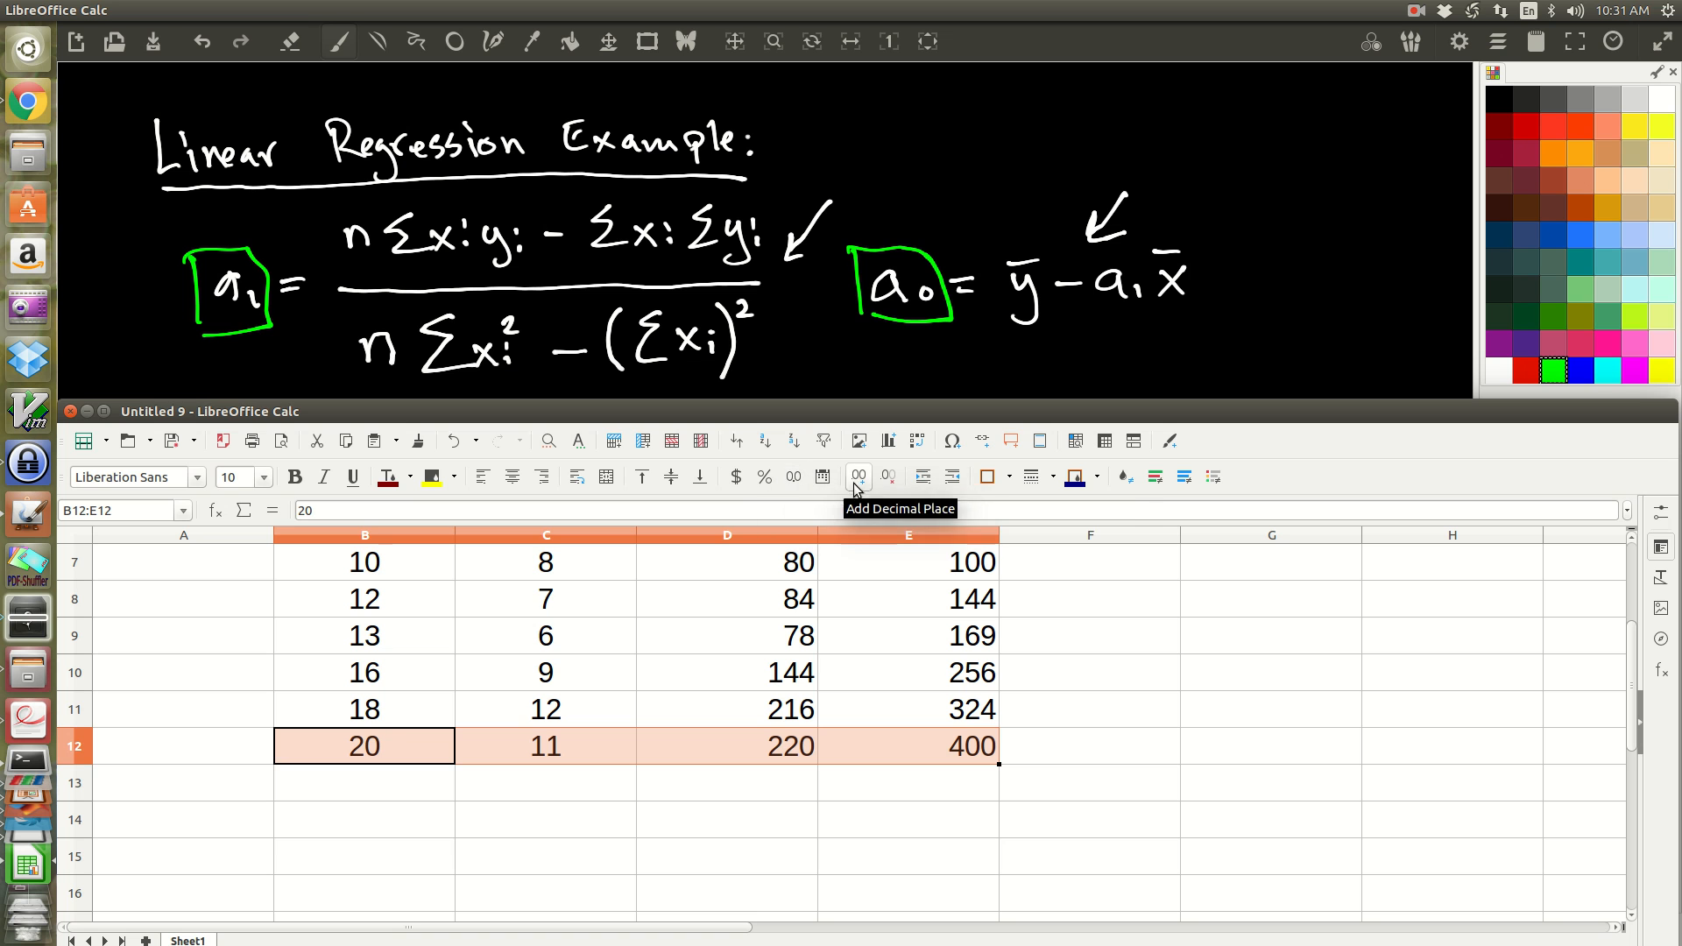
pyautogui.click(1011, 478)
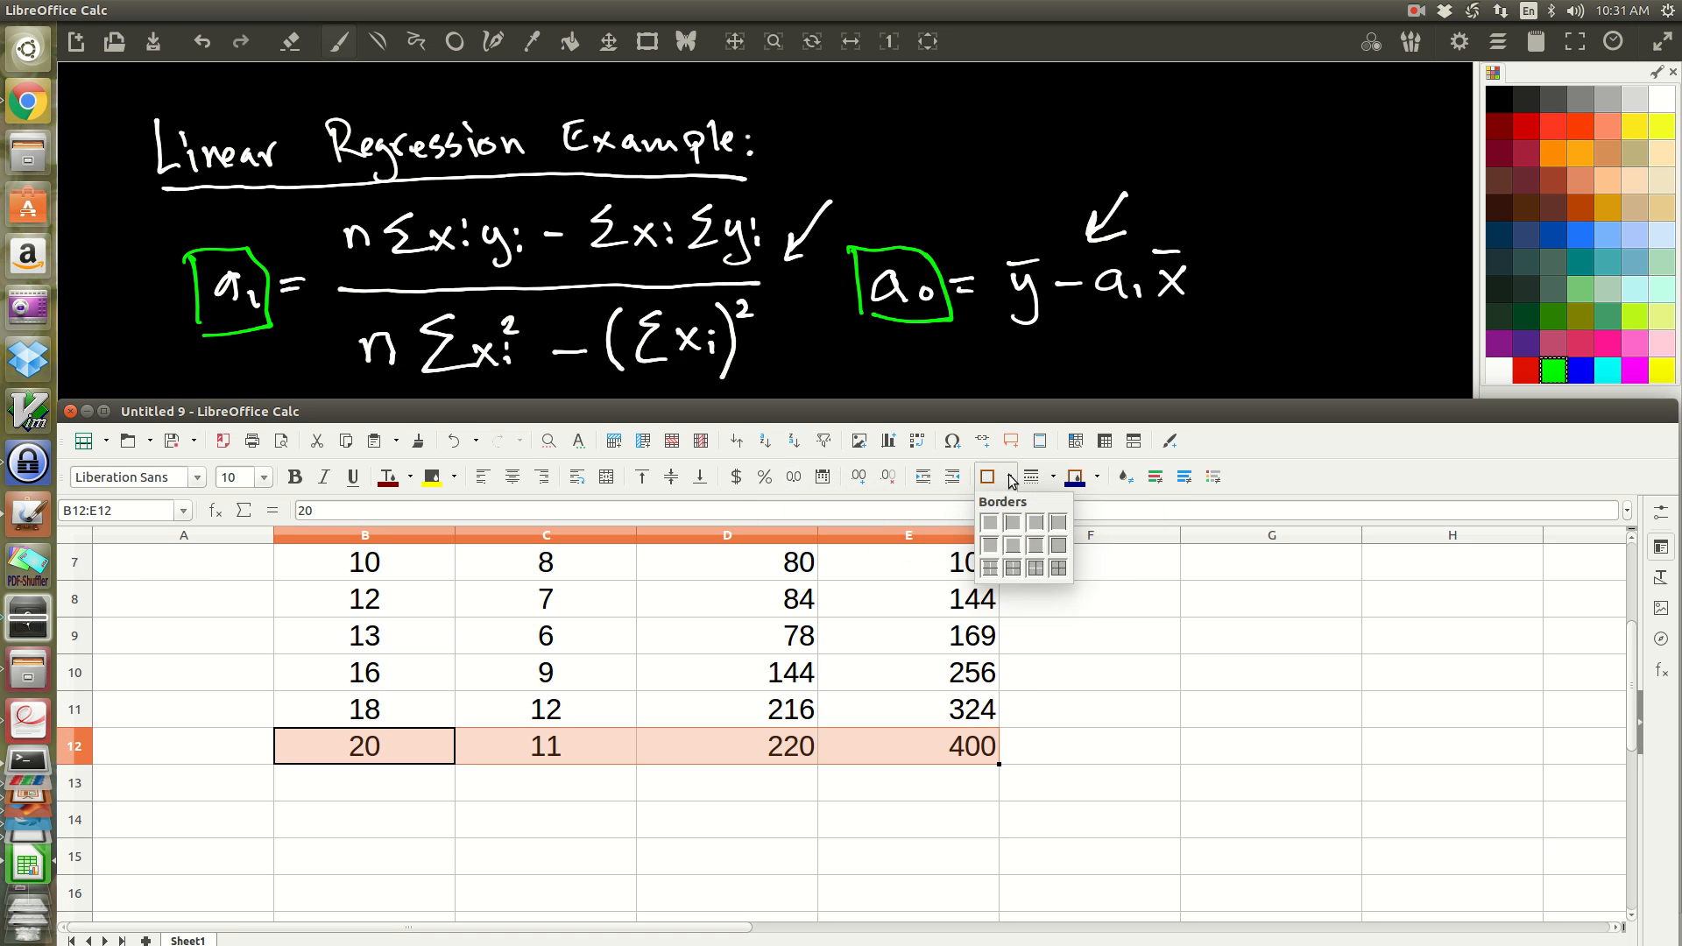
pyautogui.click(1012, 545)
pyautogui.click(1082, 774)
# Step: Enter the row labels sums in A14 and means in A15
pyautogui.click(316, 781)
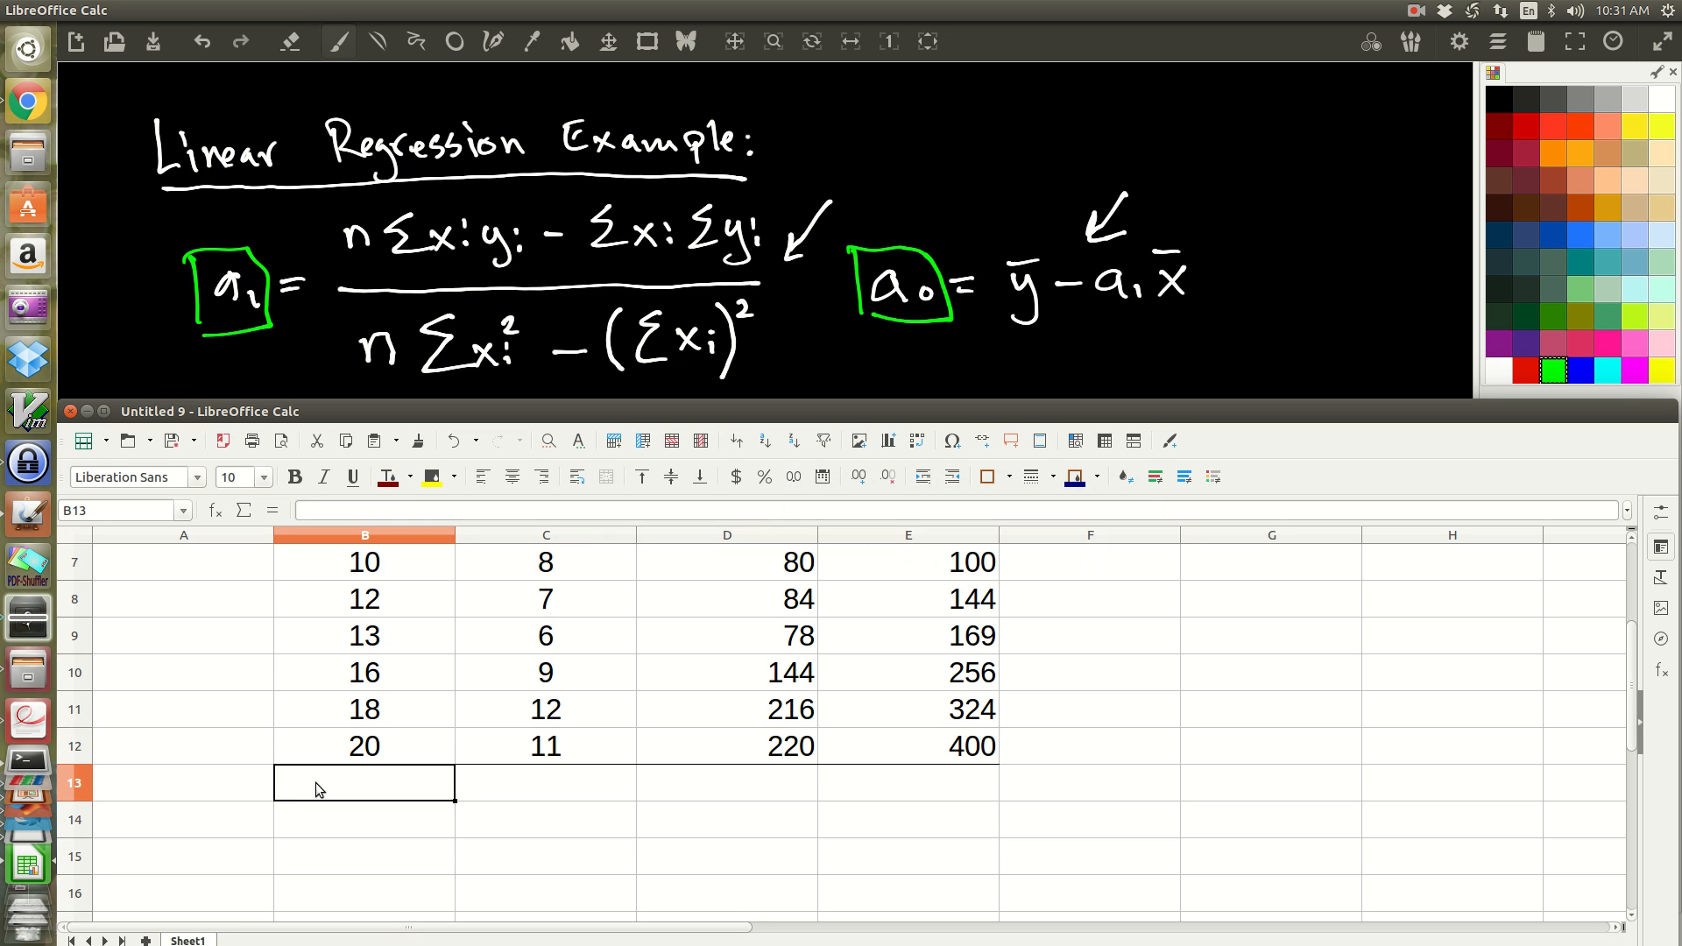
pyautogui.click(283, 823)
pyautogui.click(225, 809)
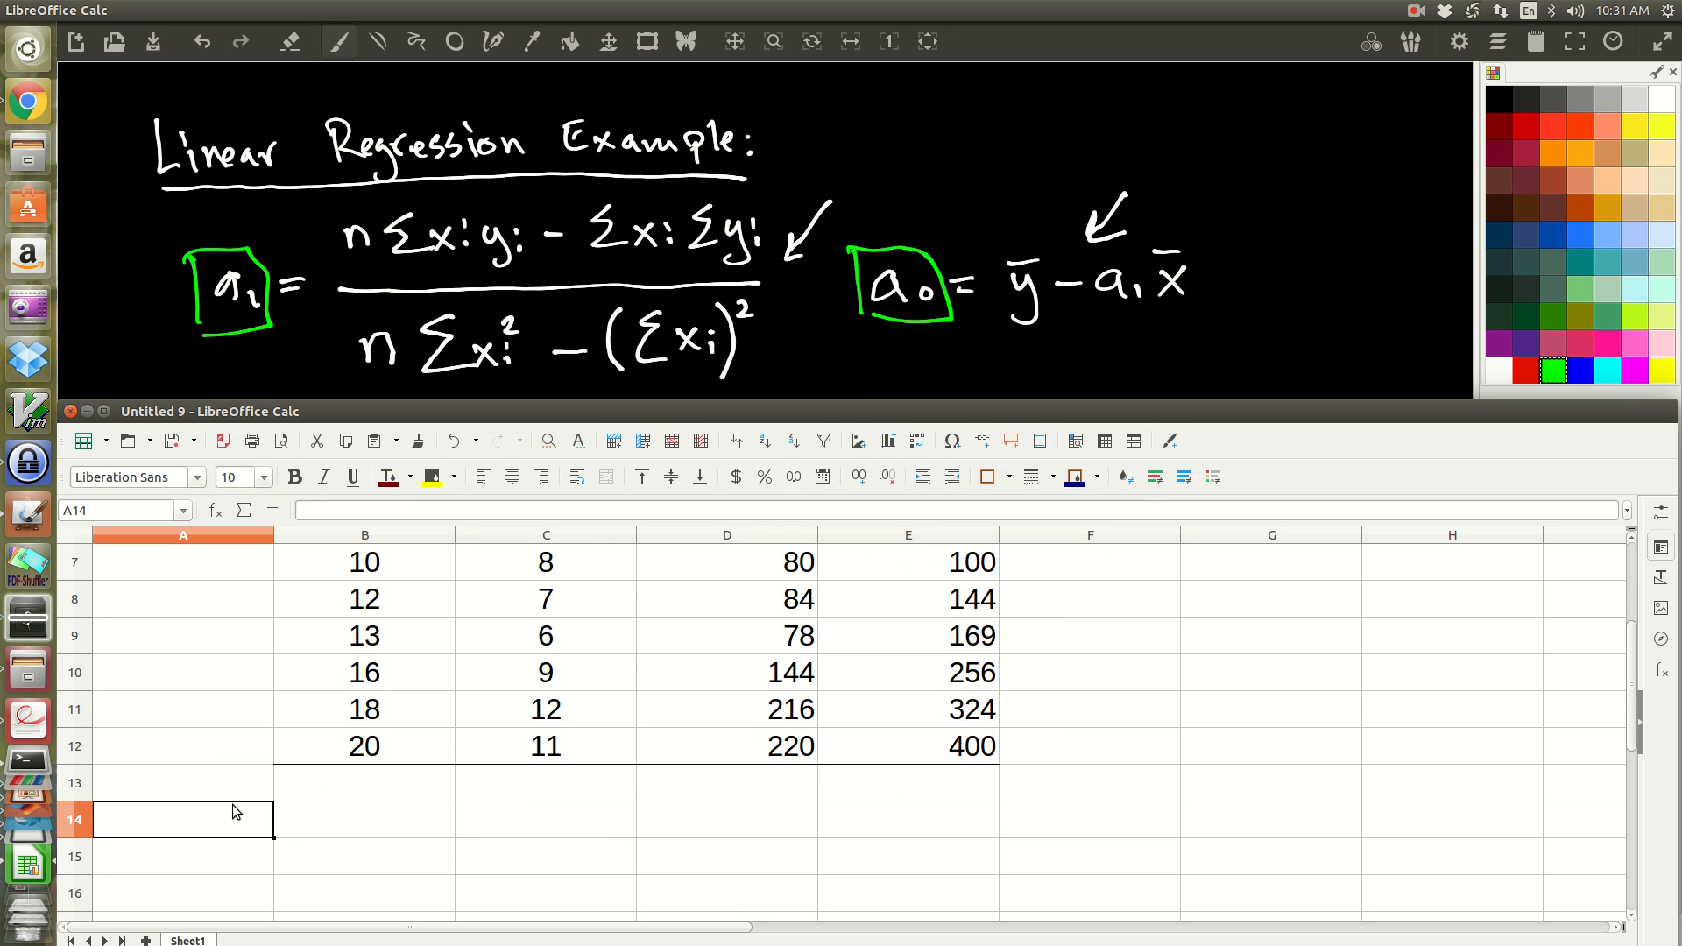
pyautogui.write('sums')
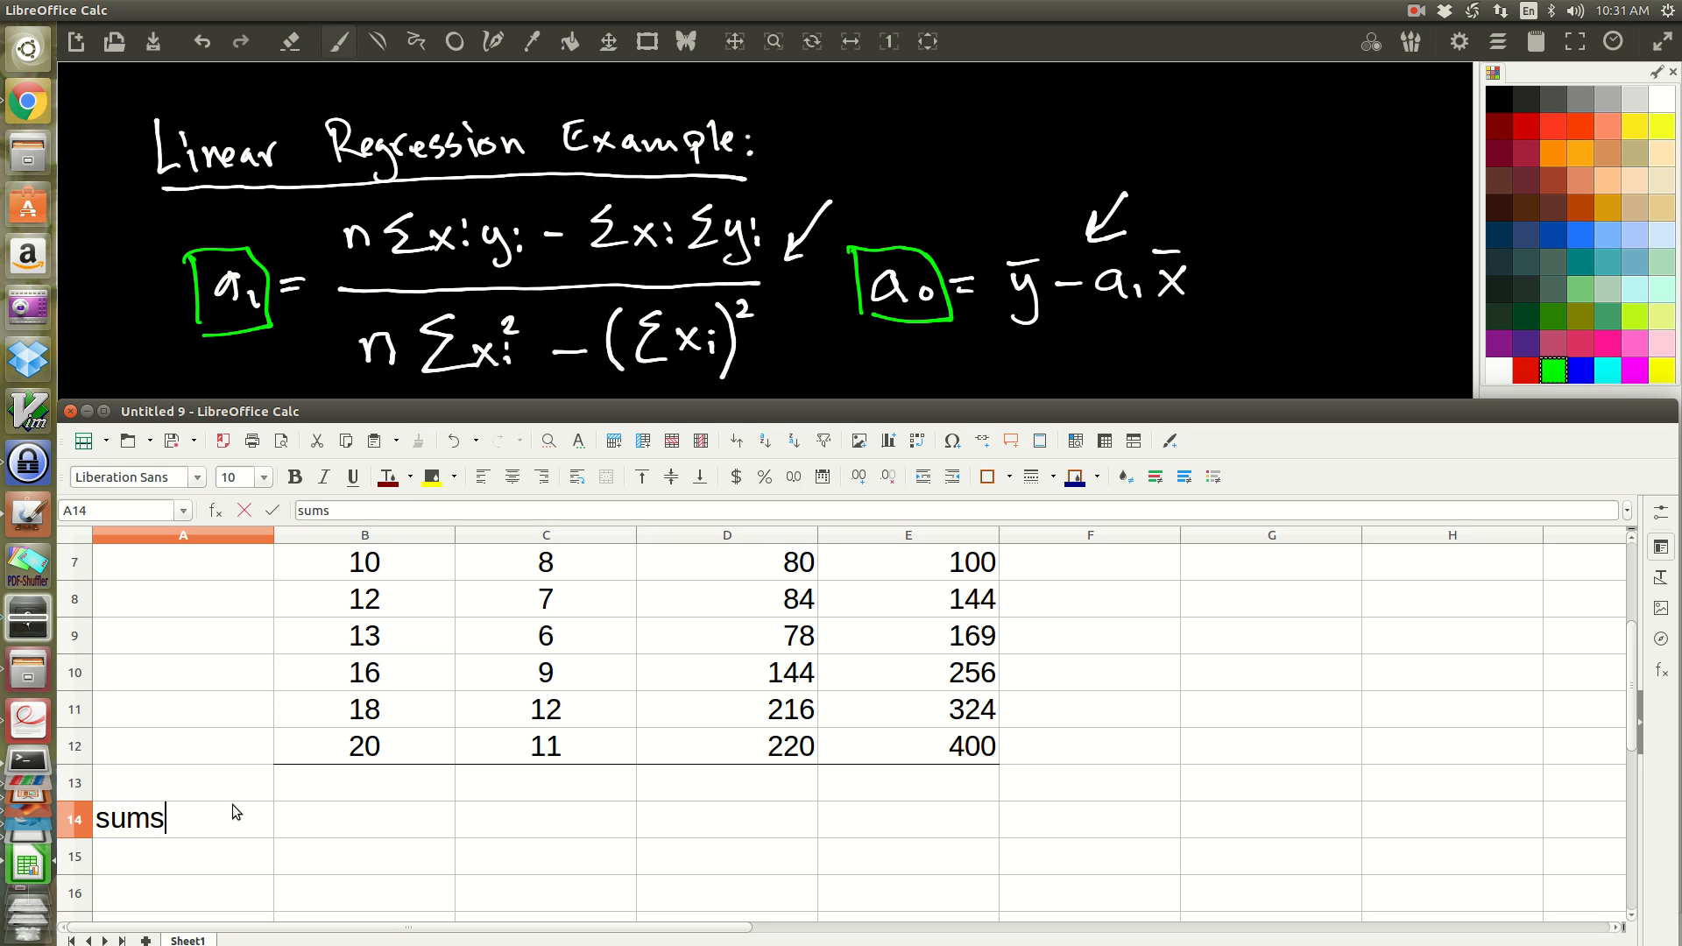
pyautogui.press('Return')
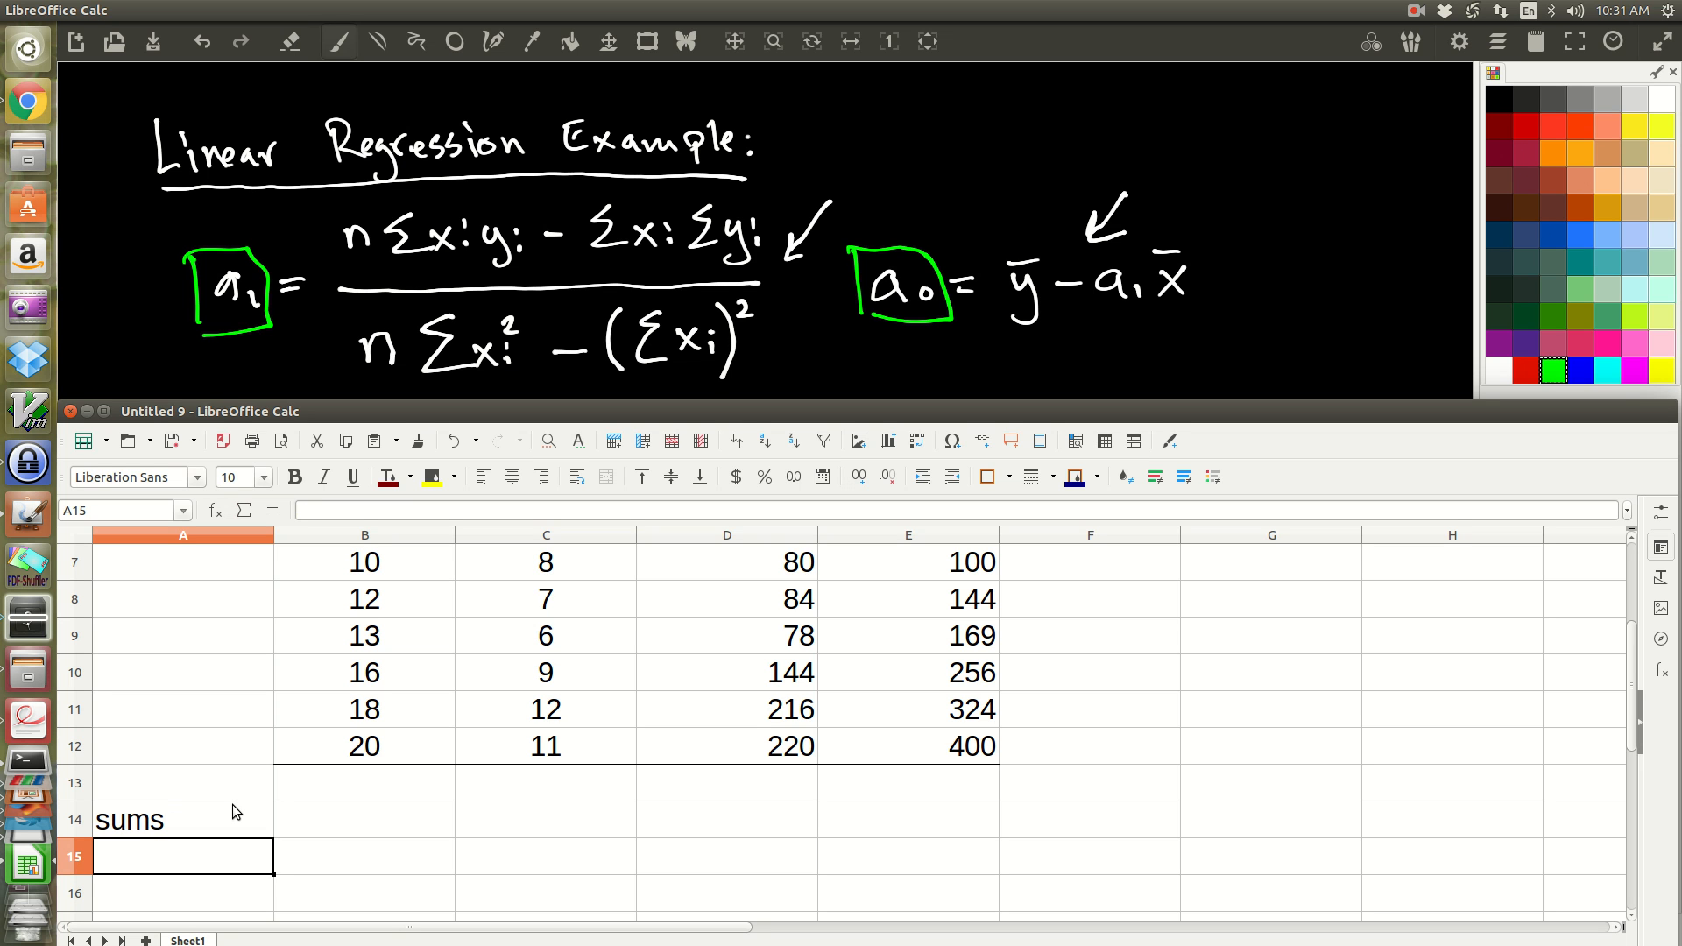
pyautogui.write('means')
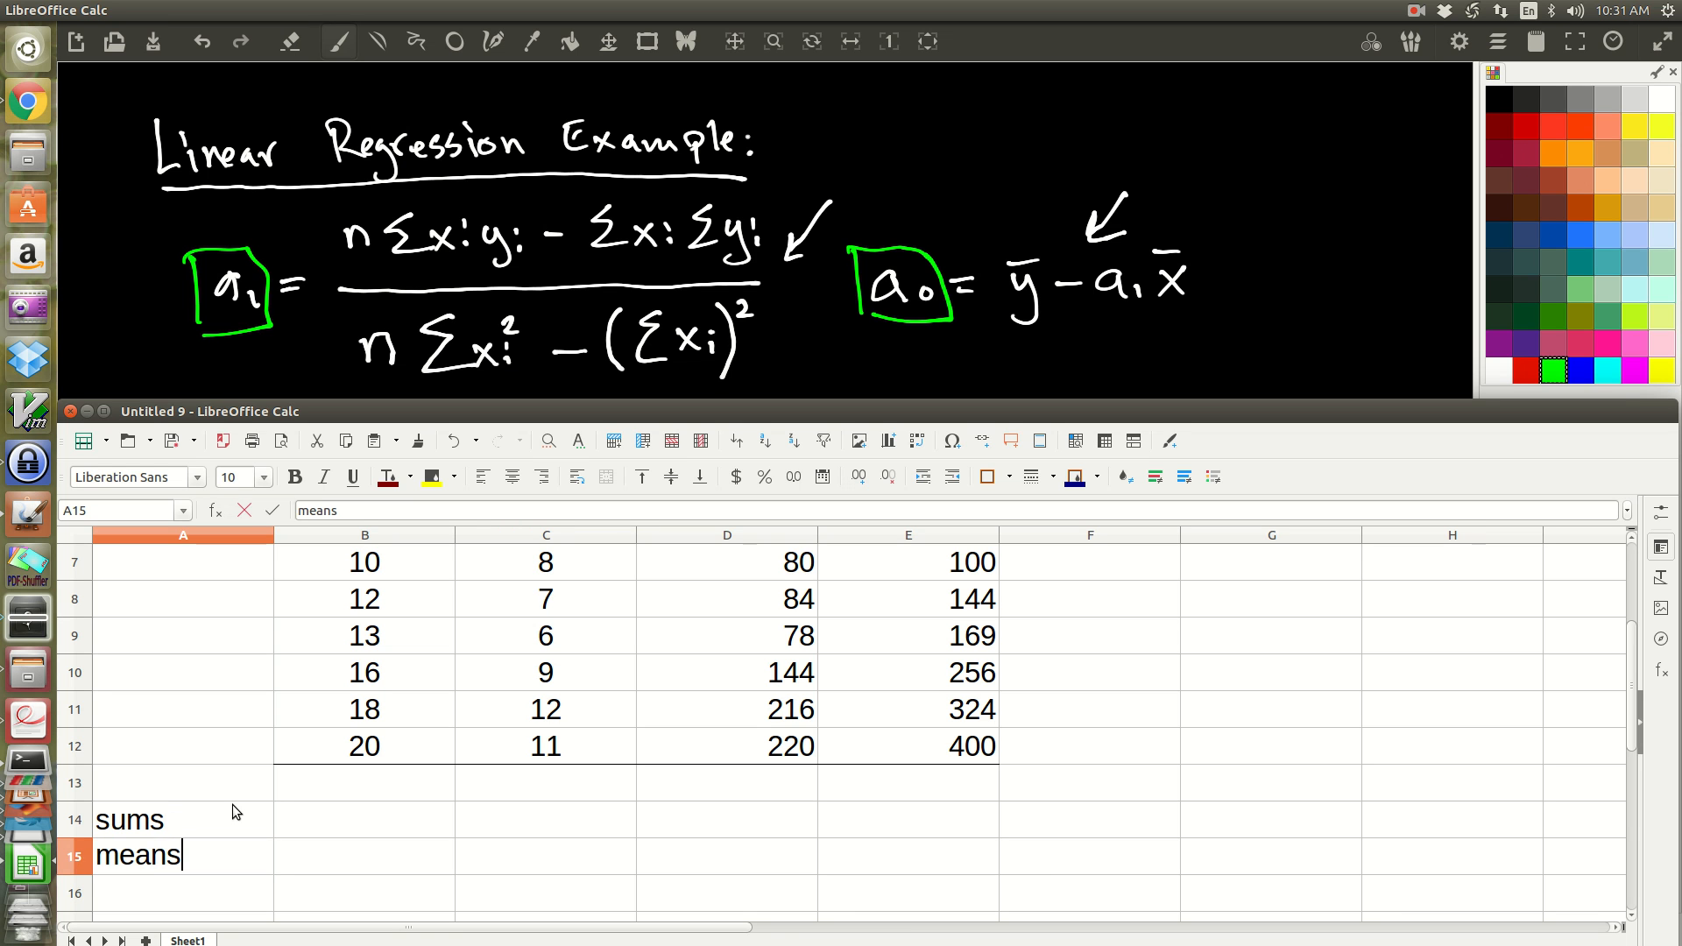
pyautogui.press('Up')
# Step: Total the xi values in B14 with the formula =sum(B3:B12)
pyautogui.press('Right')
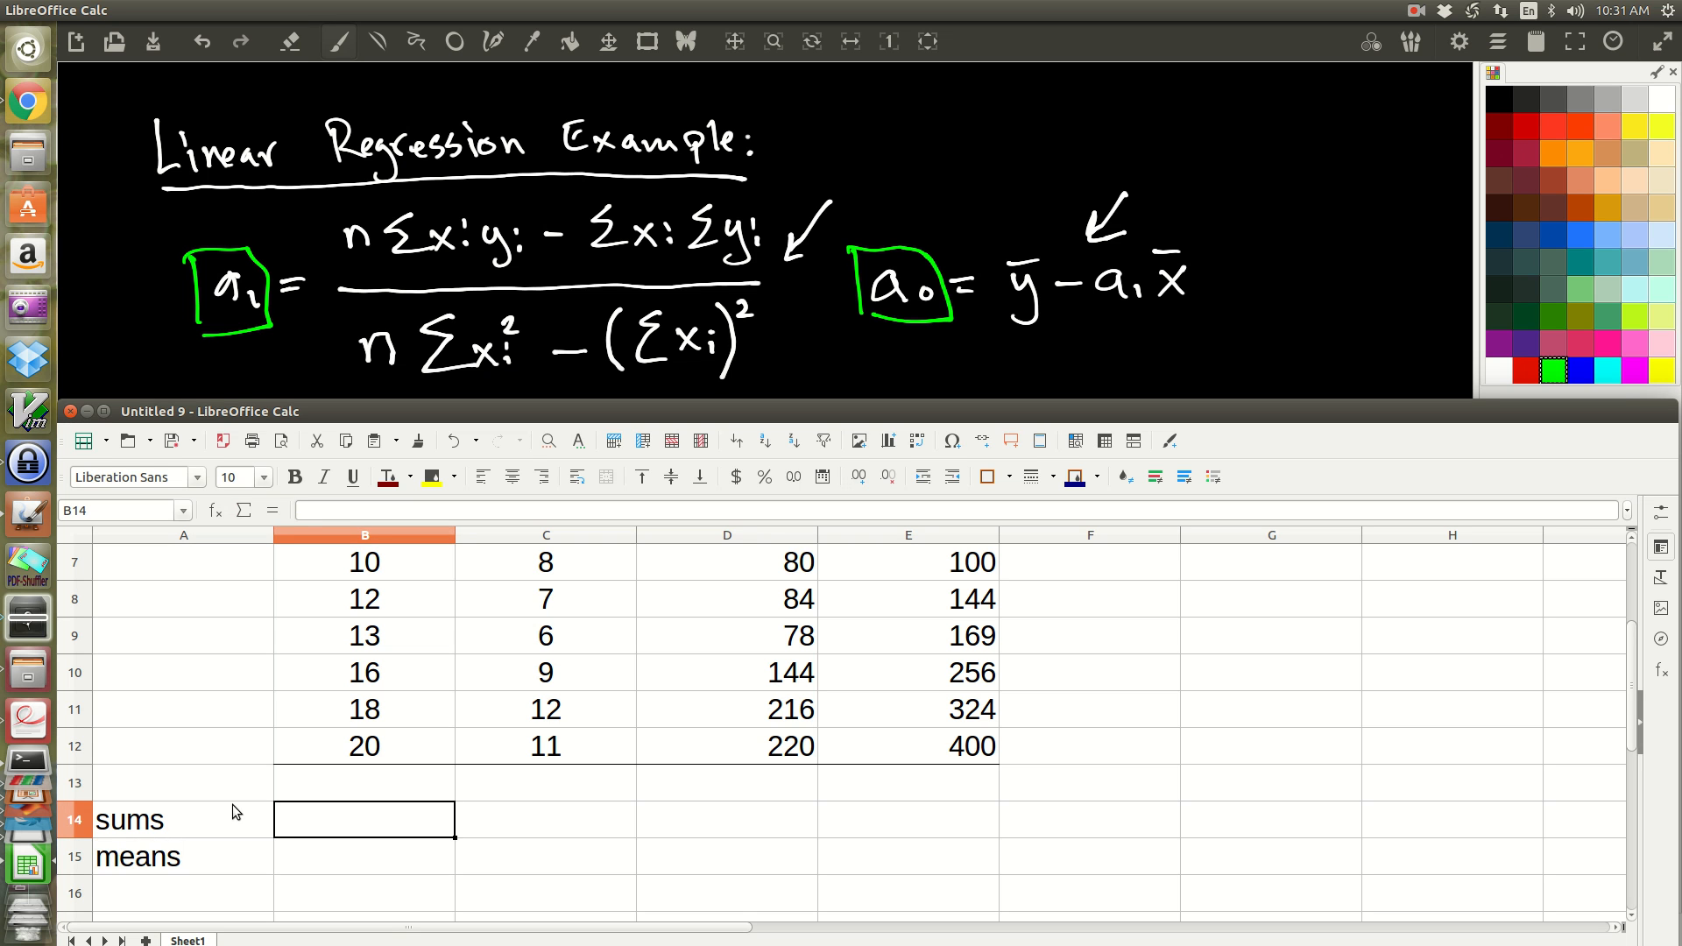
pyautogui.write('=')
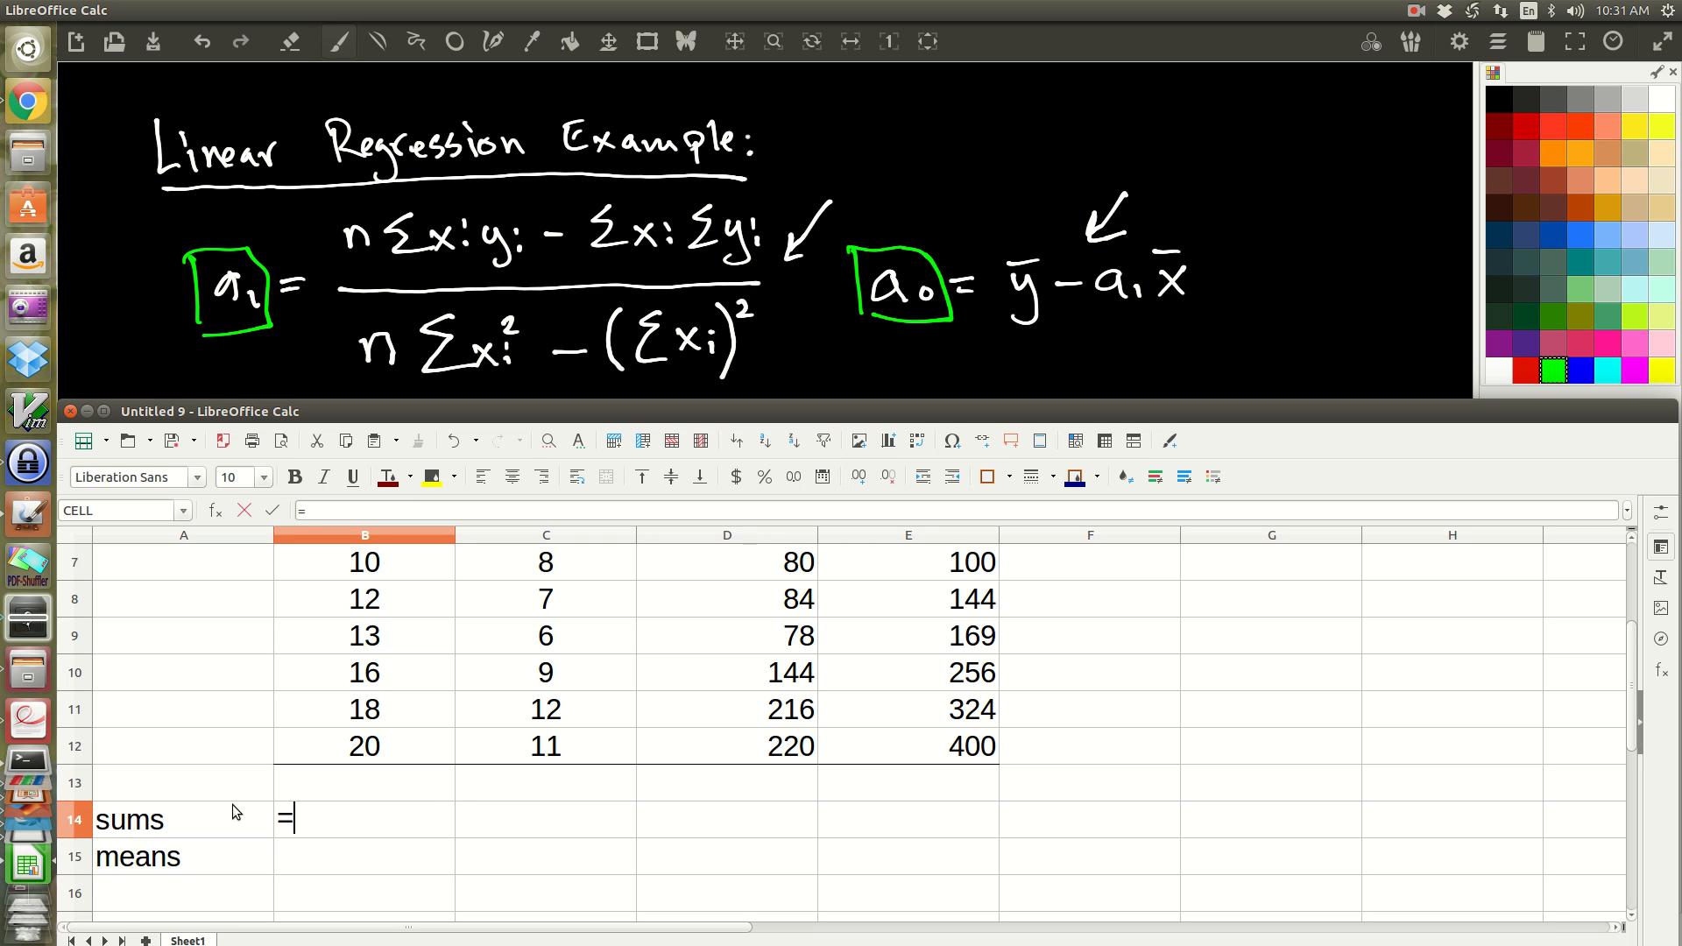
pyautogui.write('sum(')
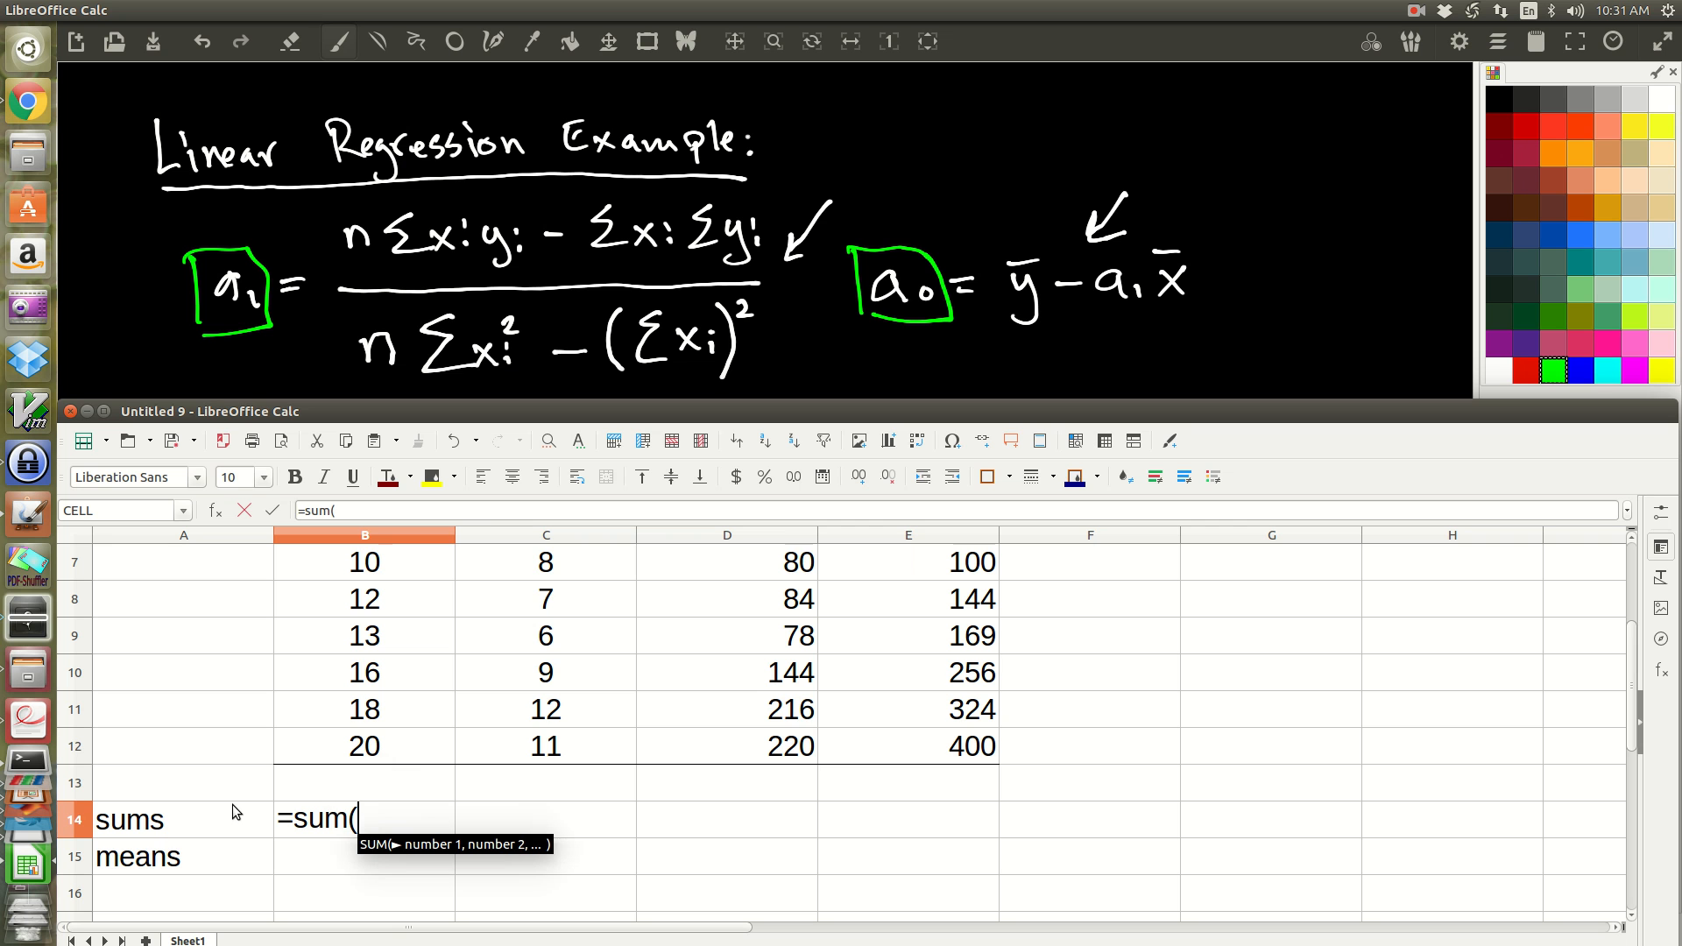
pyautogui.scroll(2, 420, 762)
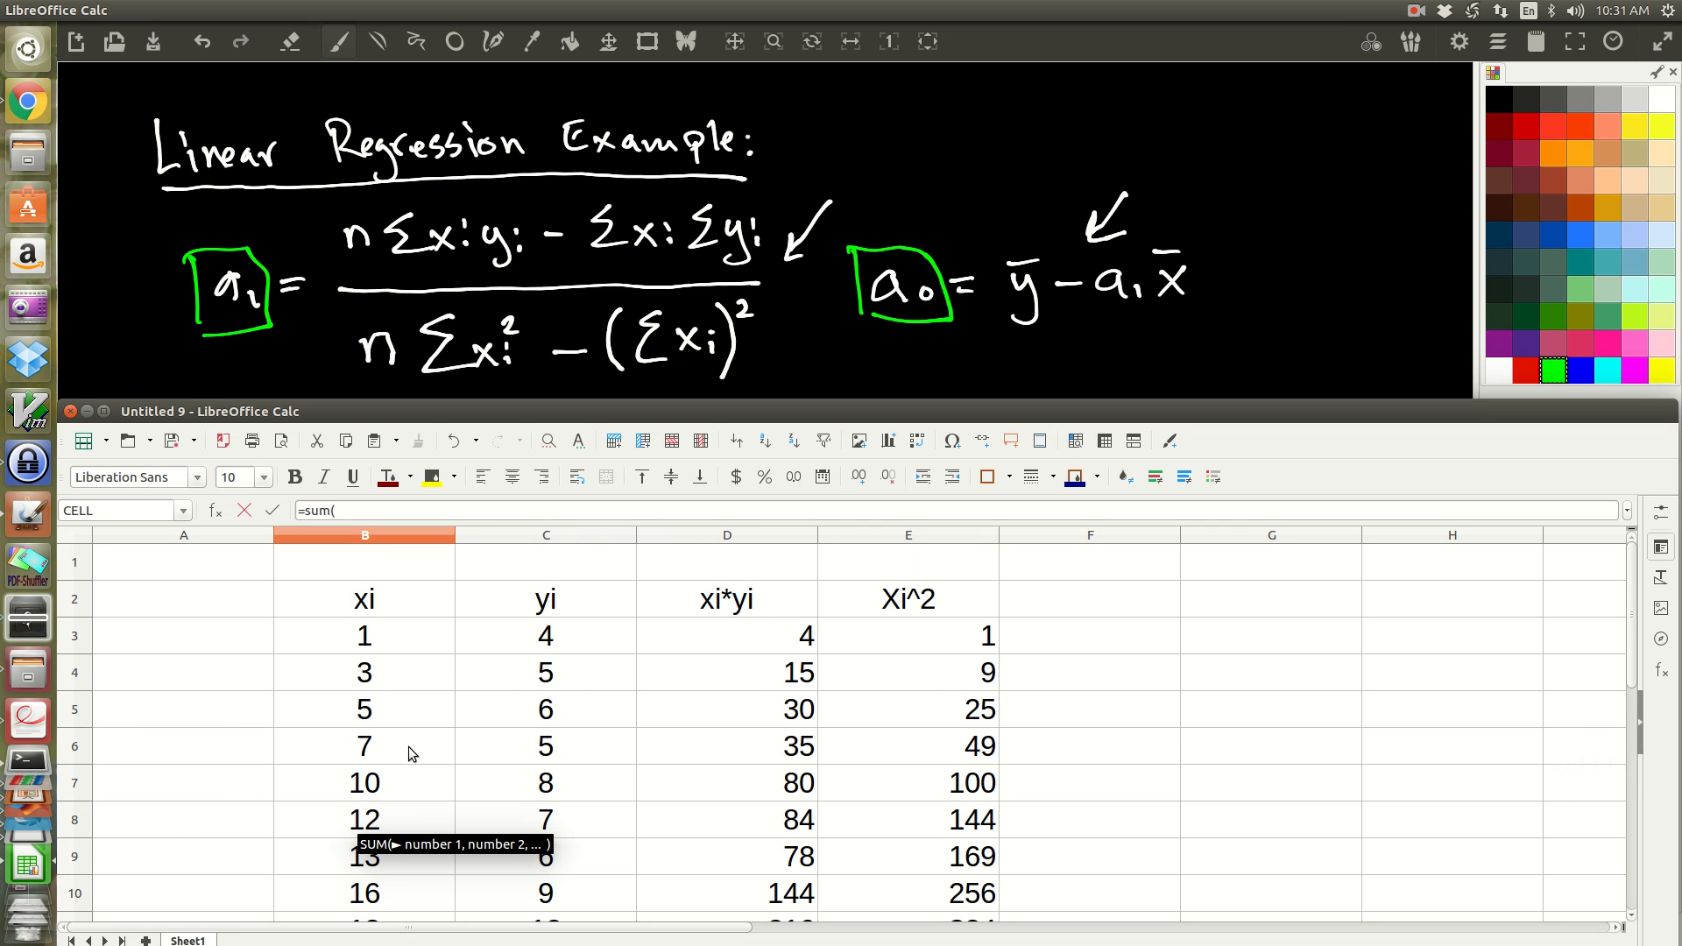
pyautogui.moveTo(393, 648); pyautogui.dragTo(348, 563)
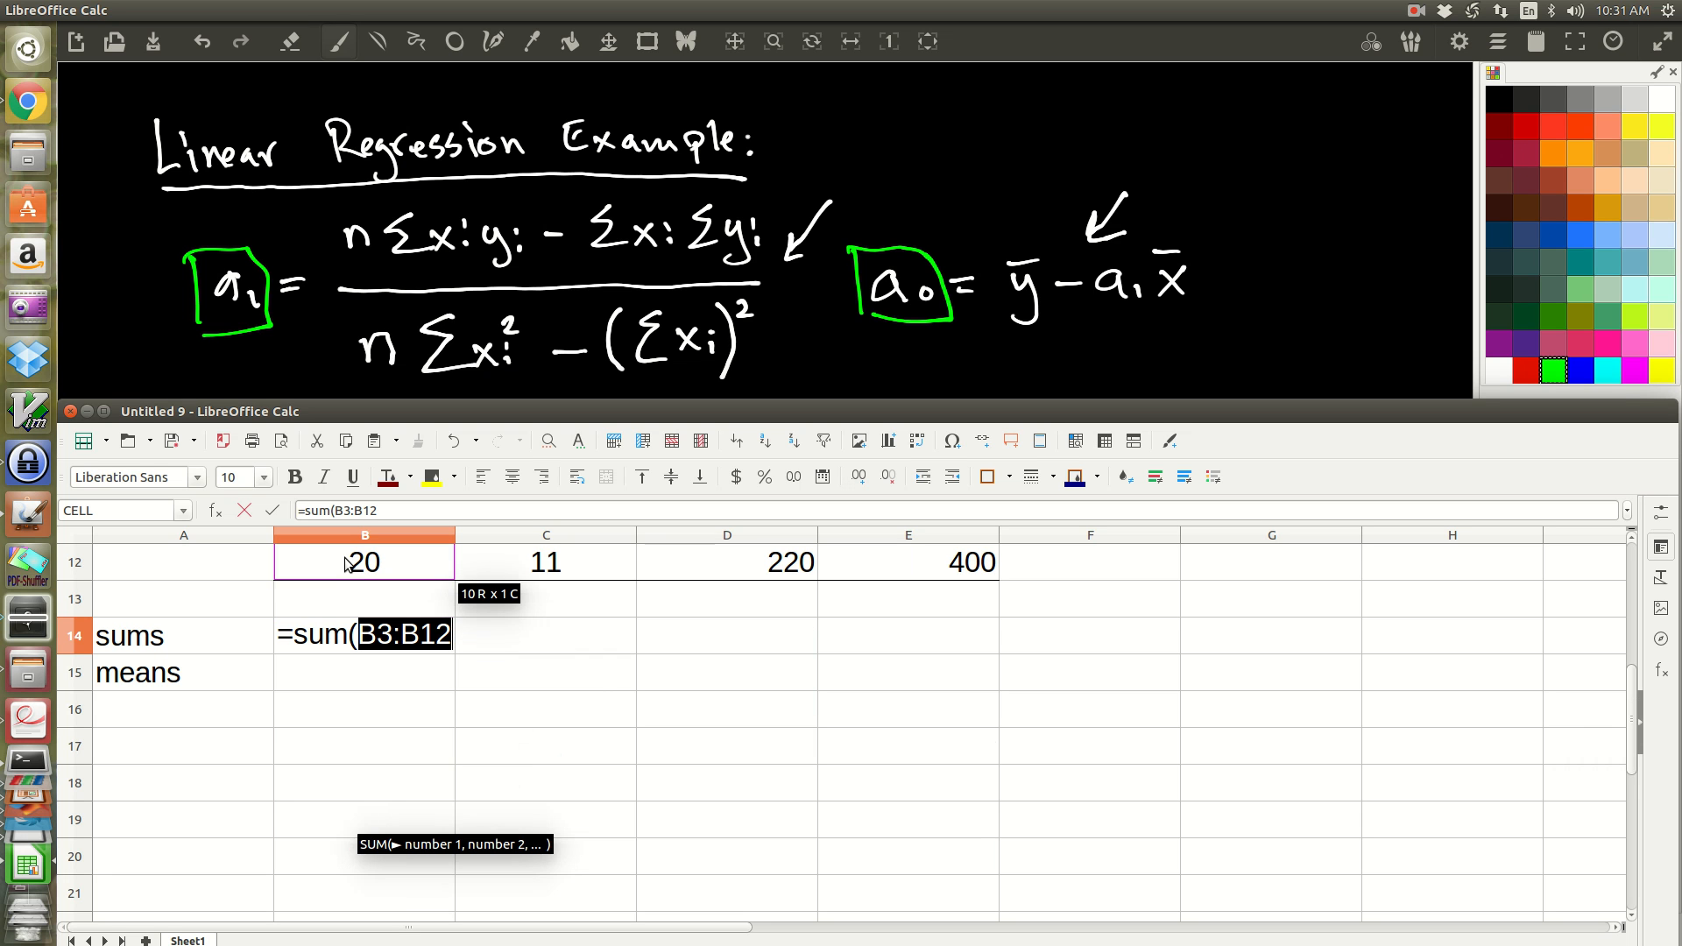
pyautogui.write(')')
pyautogui.press('Return')
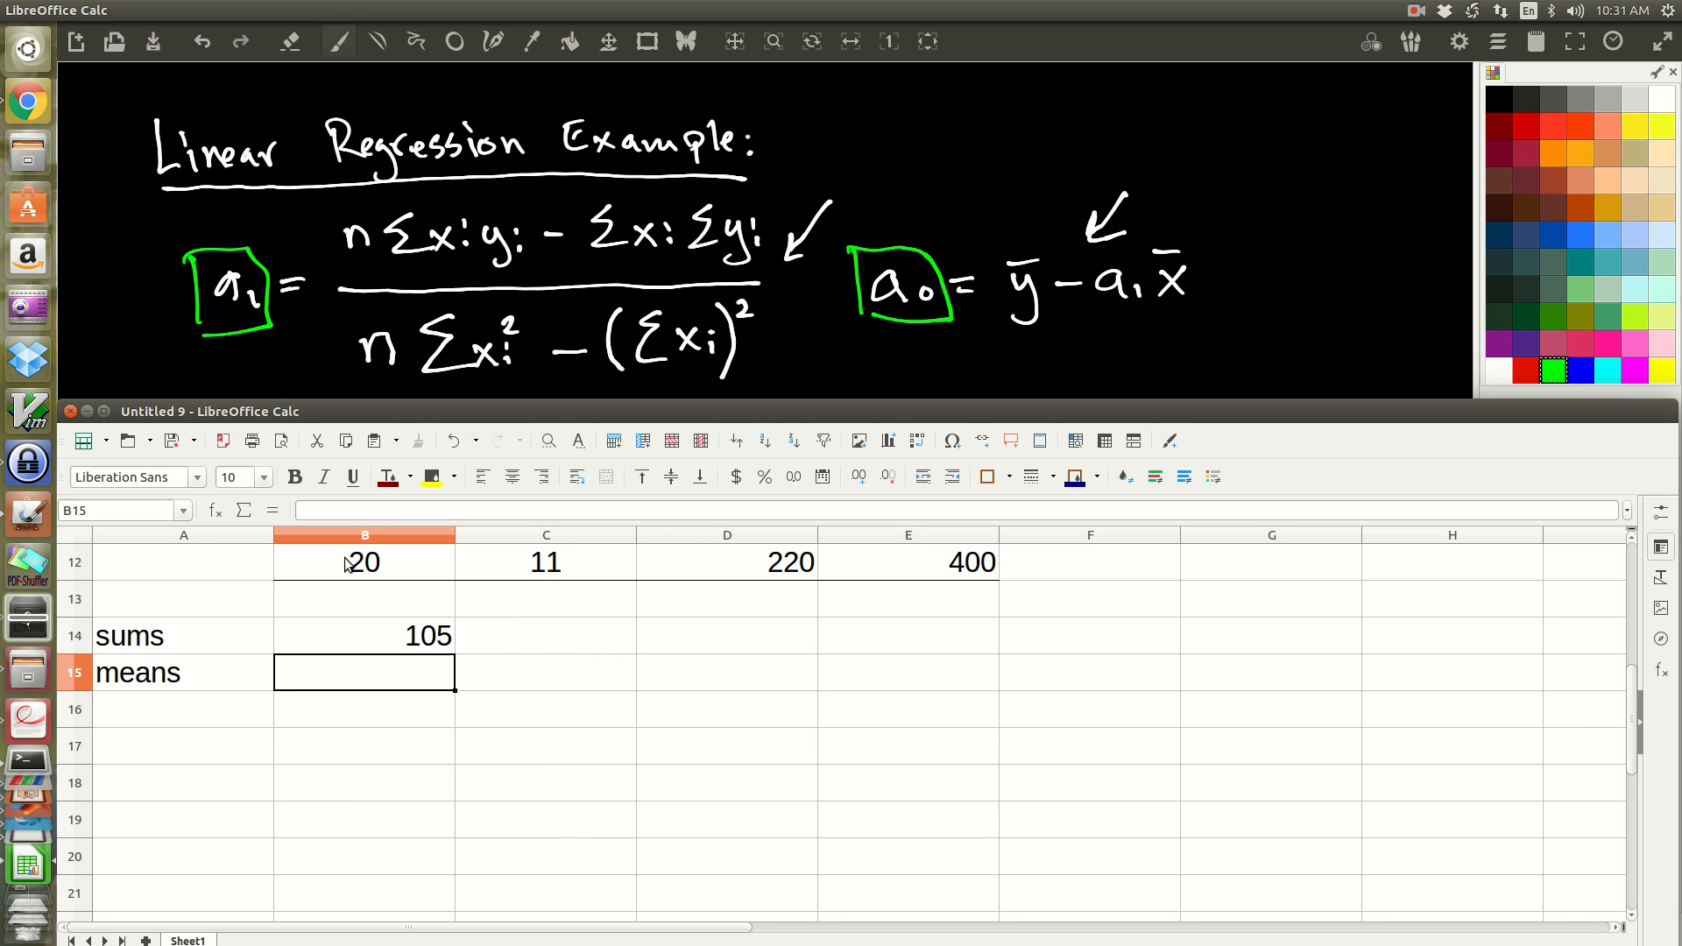
# Step: Fill the B14 sum formula across to E14 to total the remaining columns
pyautogui.click(403, 635)
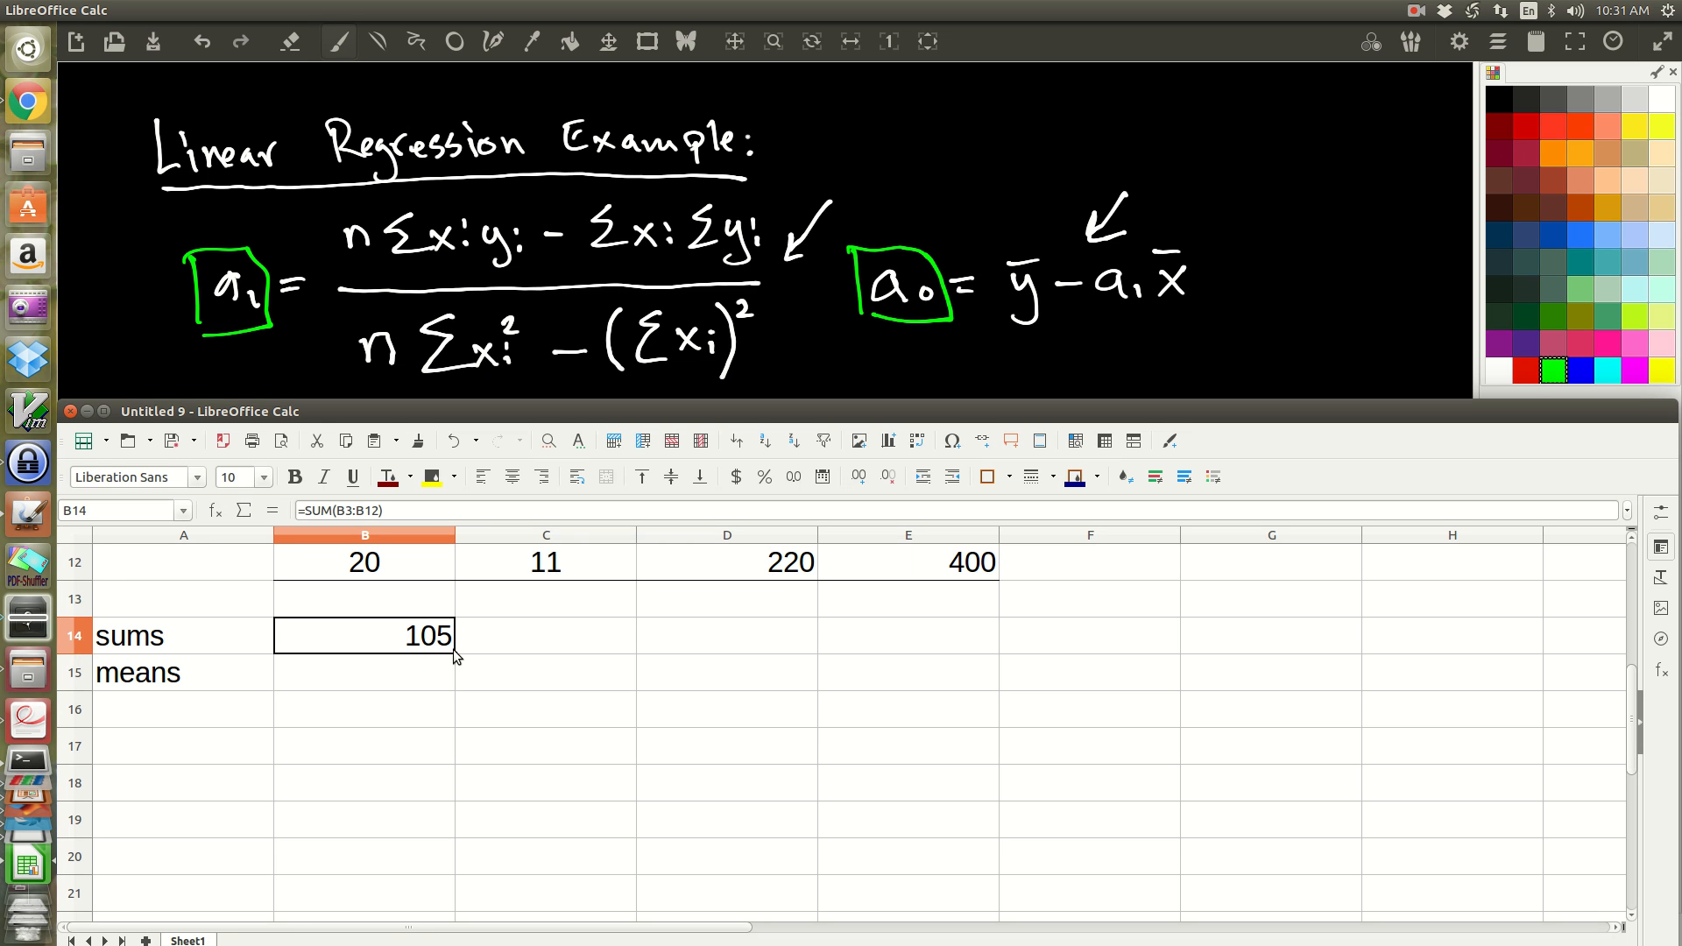
pyautogui.moveTo(489, 655); pyautogui.dragTo(924, 653)
pyautogui.click(955, 746)
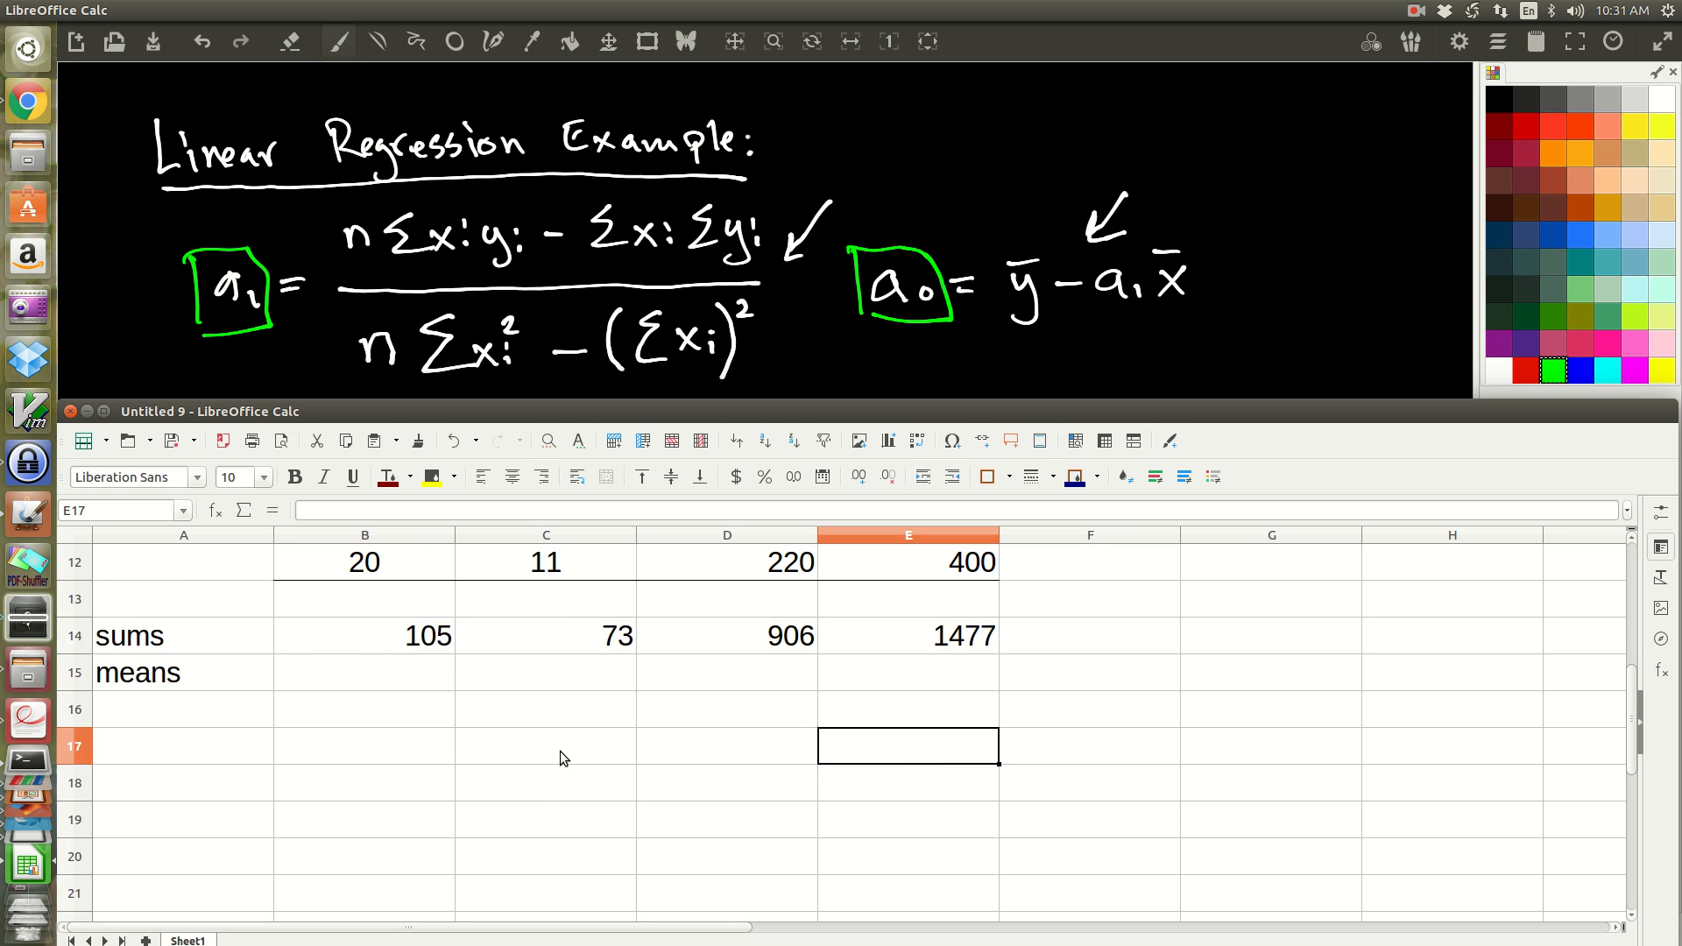
# Step: Add top and bottom borders to the heading row, cells B2:E2
pyautogui.scroll(4, 489, 674)
pyautogui.moveTo(357, 592); pyautogui.dragTo(946, 606)
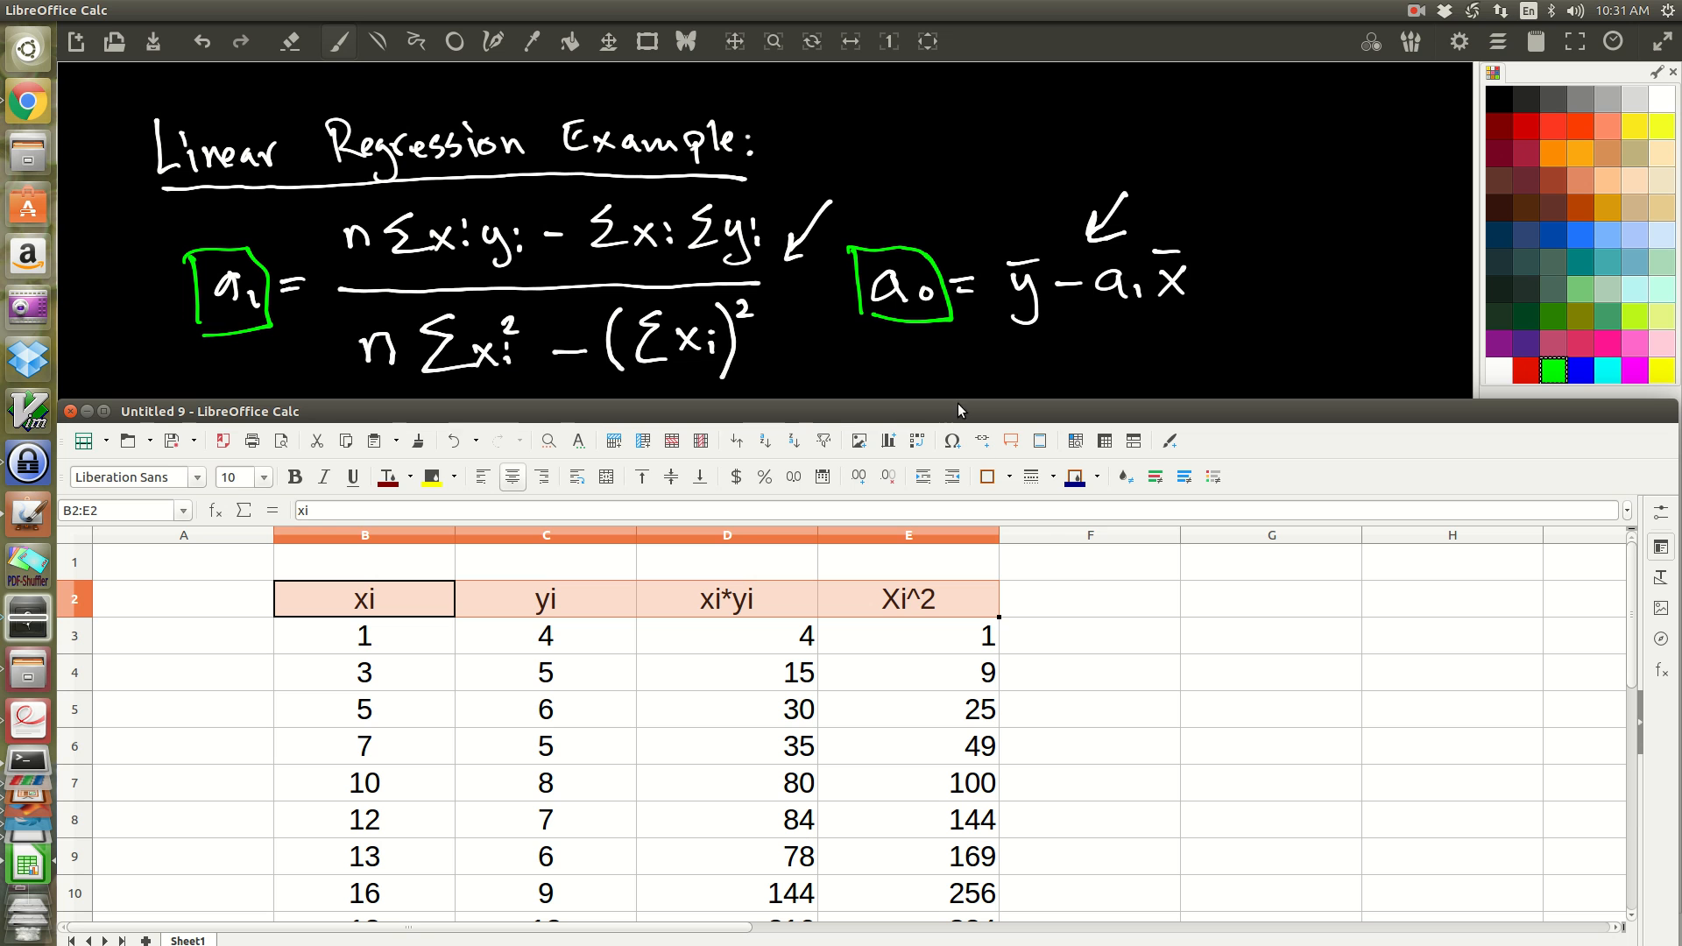
pyautogui.click(1010, 477)
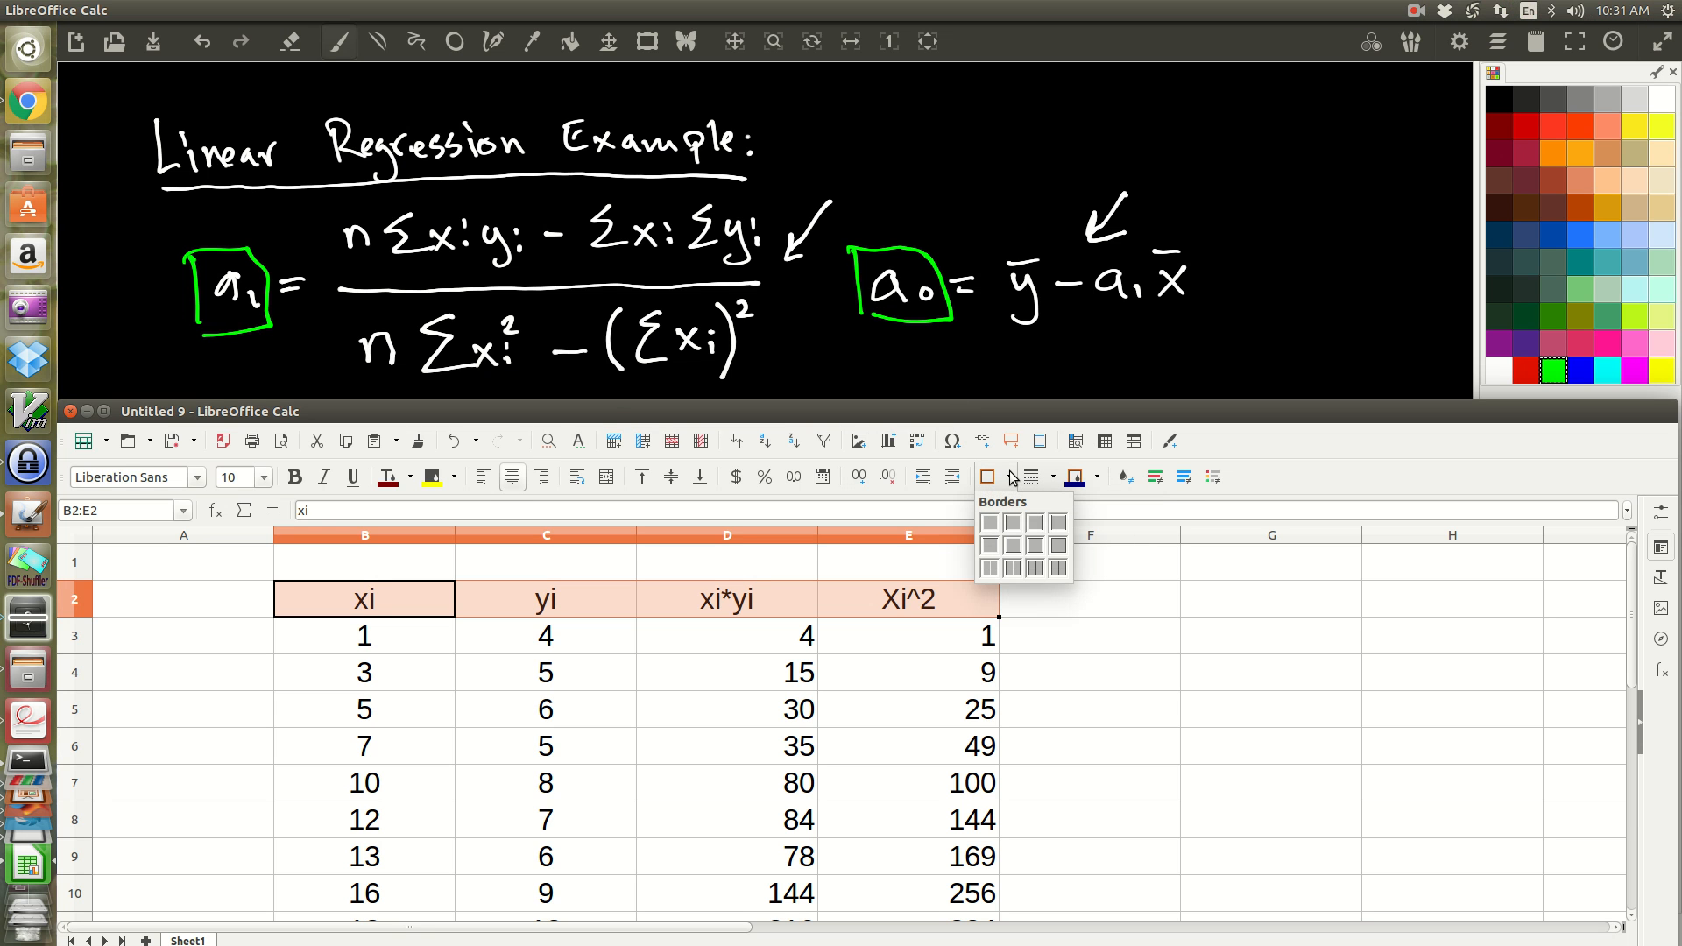
pyautogui.click(1041, 547)
pyautogui.click(1143, 718)
pyautogui.scroll(-1, 1074, 722)
pyautogui.scroll(1, 999, 721)
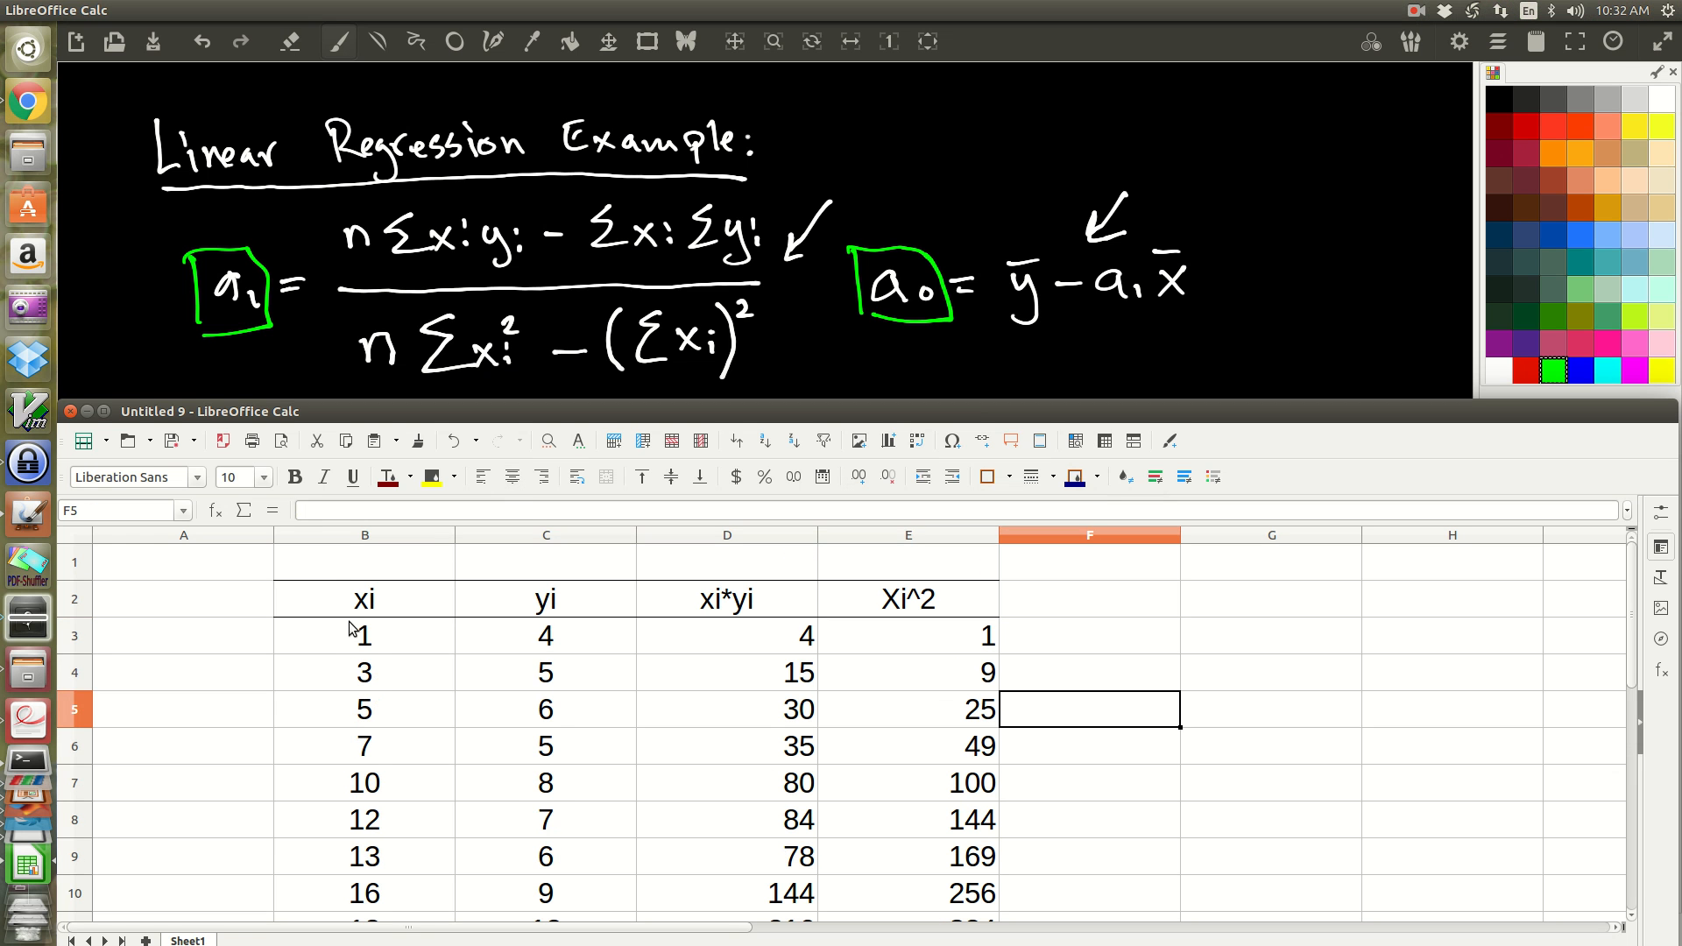
# Step: Enter the column labels xi in B13 and yi in C13 above the sums row
pyautogui.scroll(-2, 345, 643)
pyautogui.scroll(-1, 345, 649)
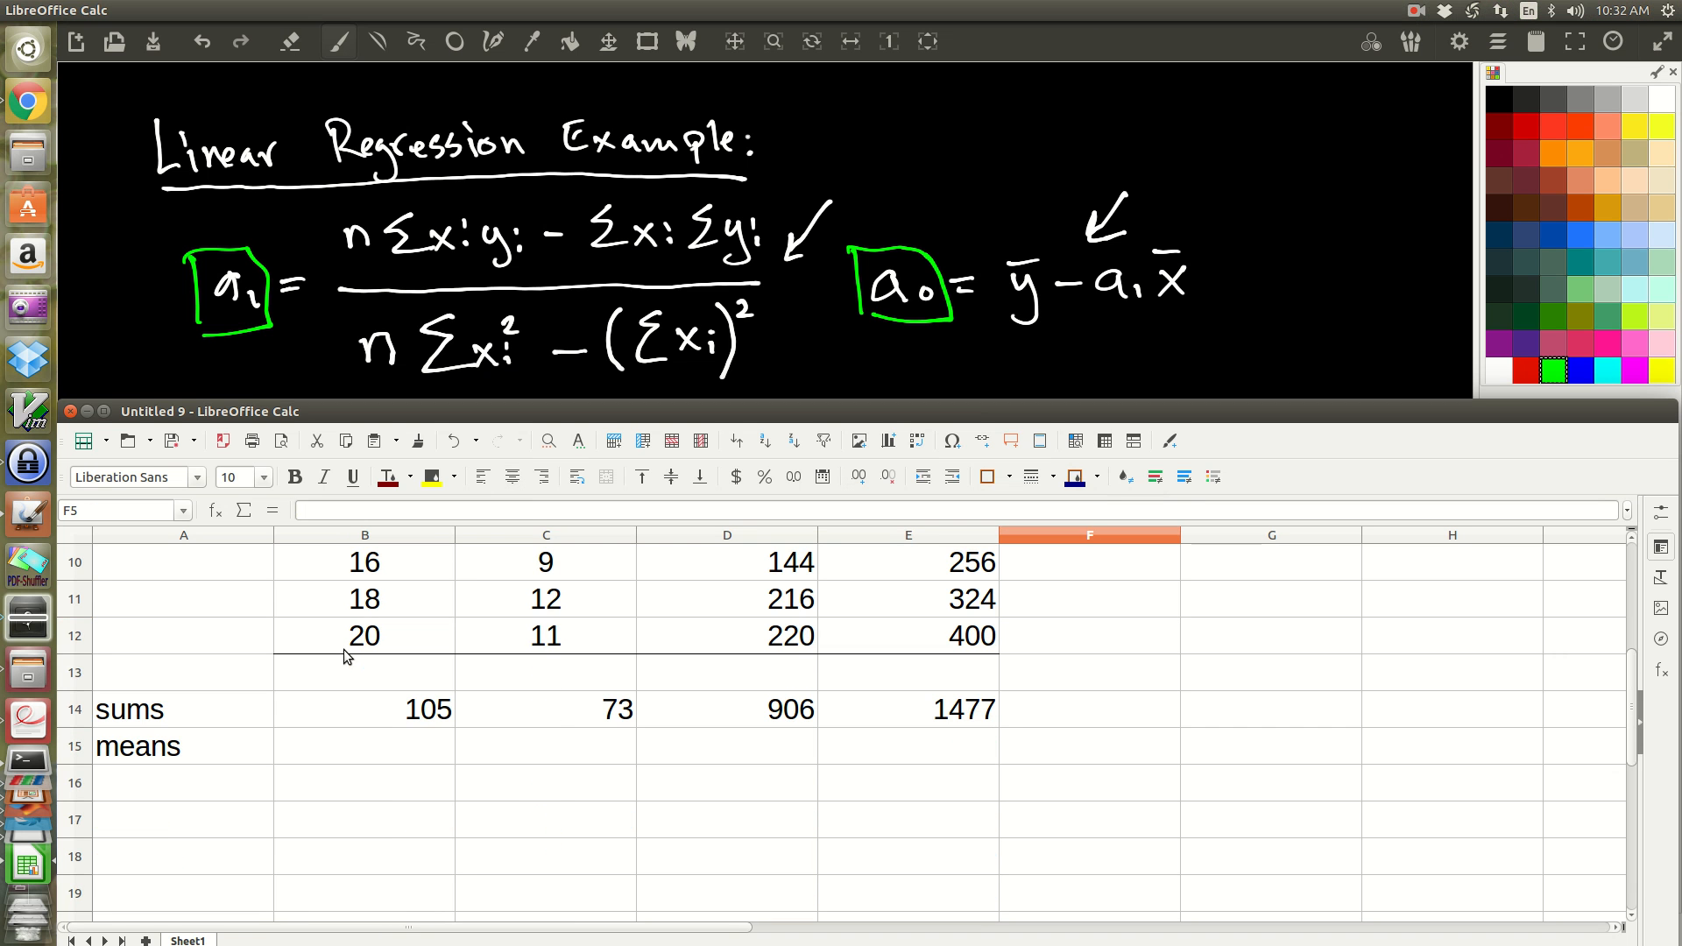
pyautogui.click(338, 724)
pyautogui.click(534, 708)
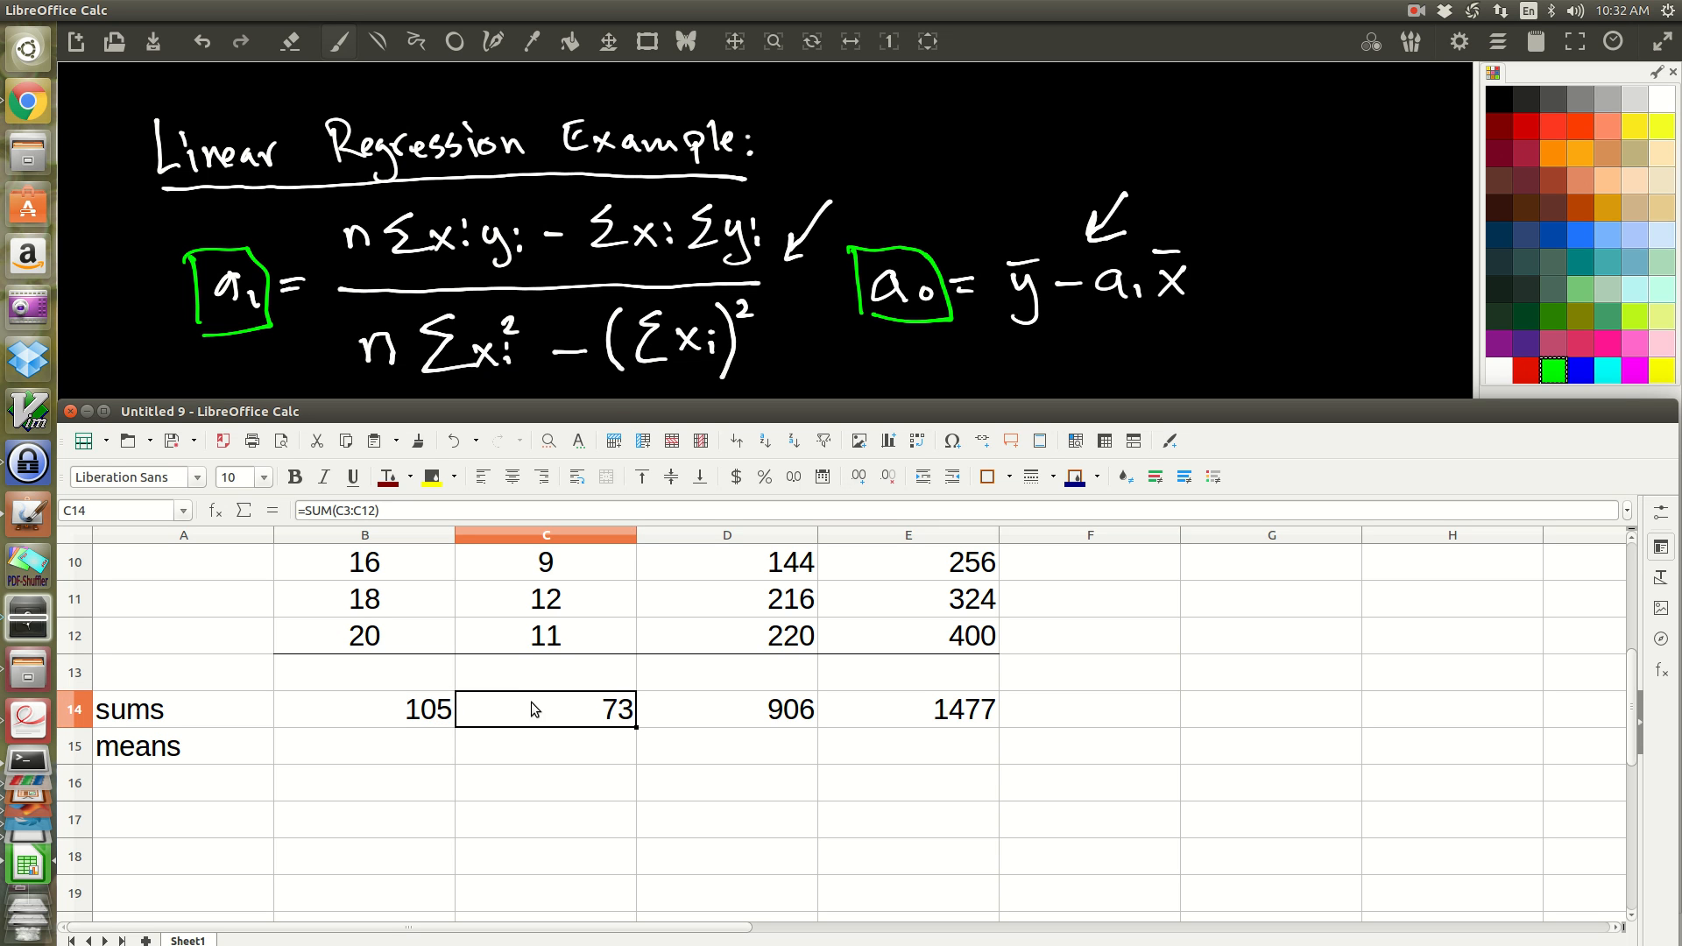
pyautogui.click(758, 714)
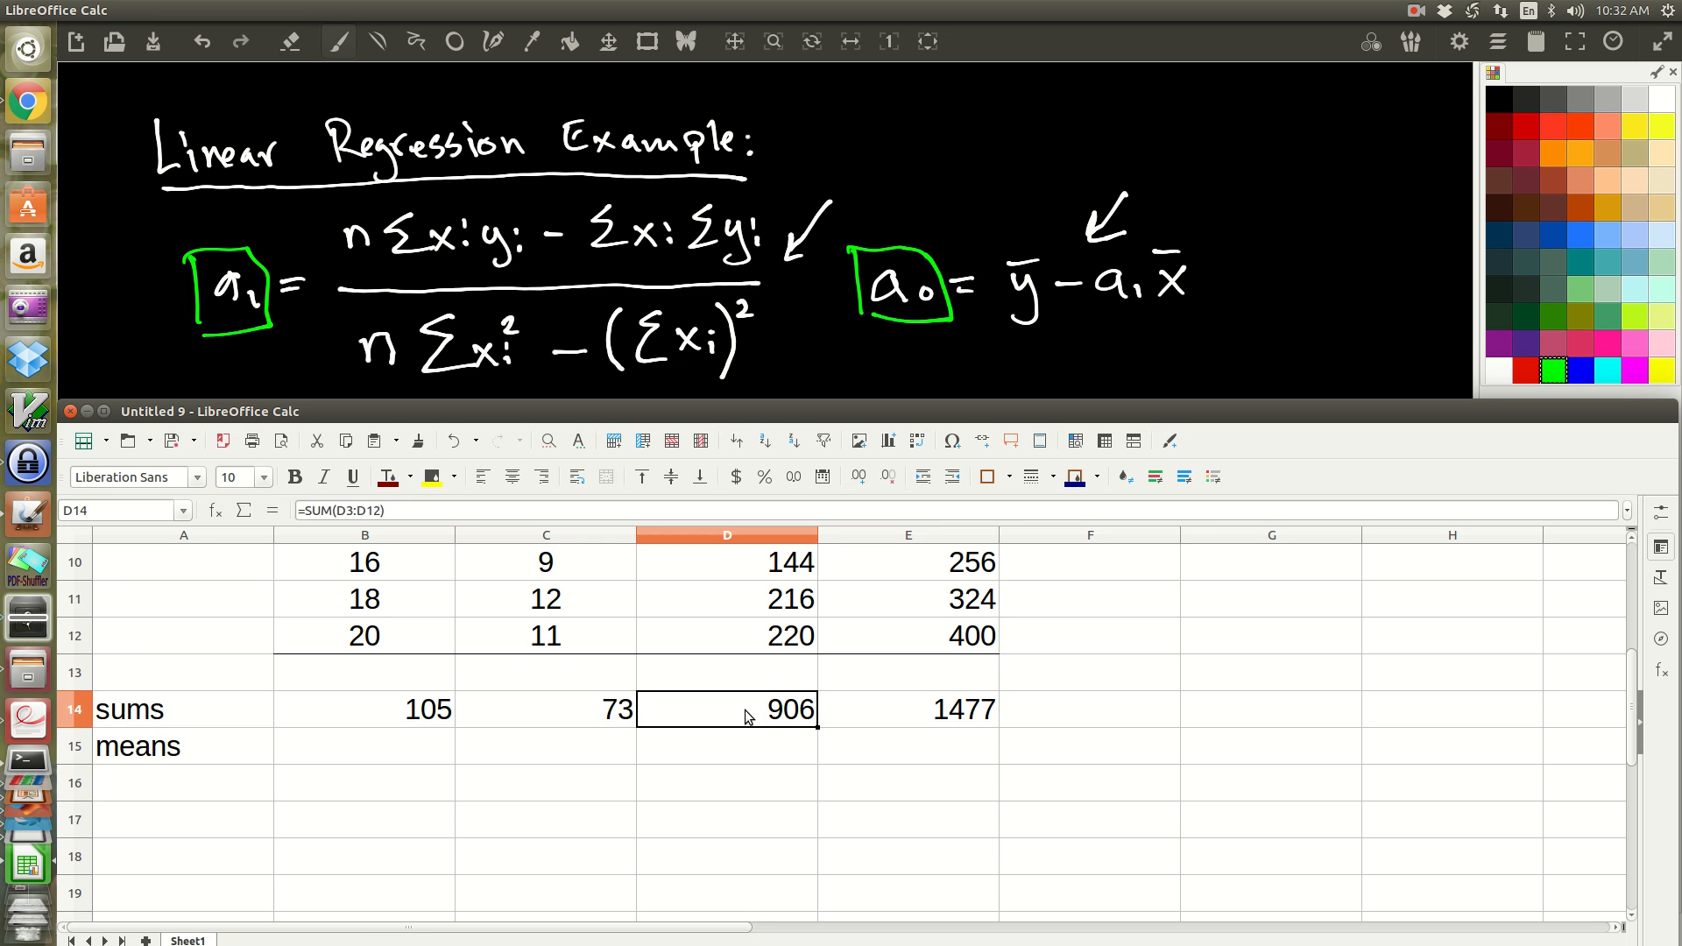
pyautogui.click(403, 675)
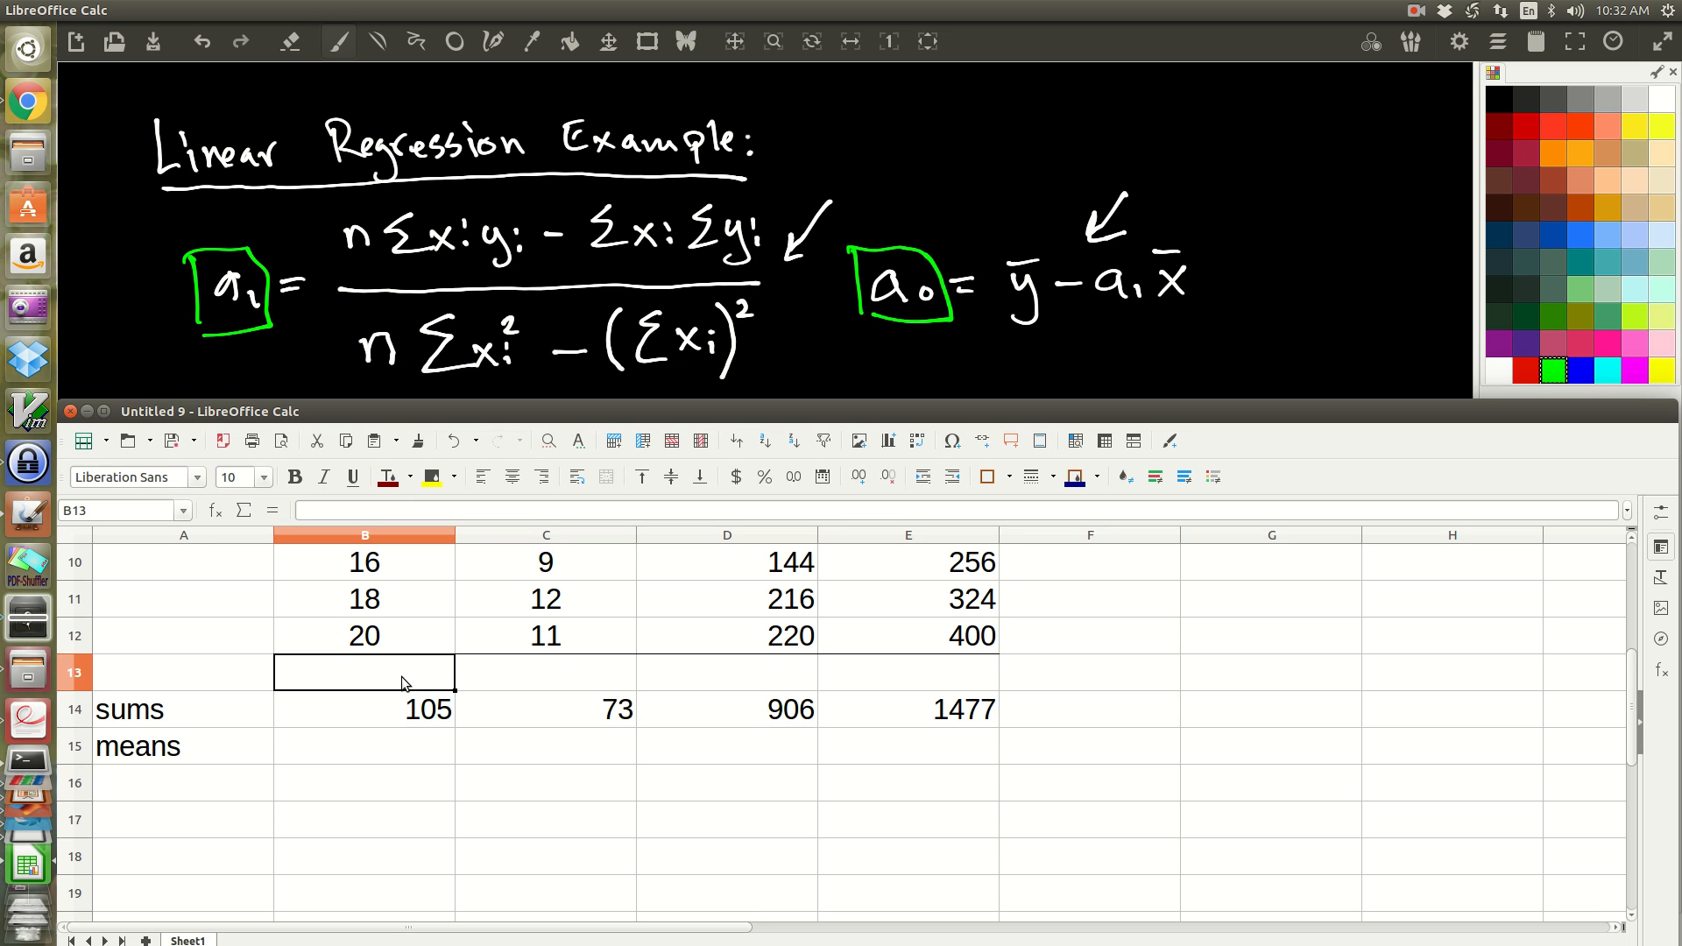
pyautogui.write('xi')
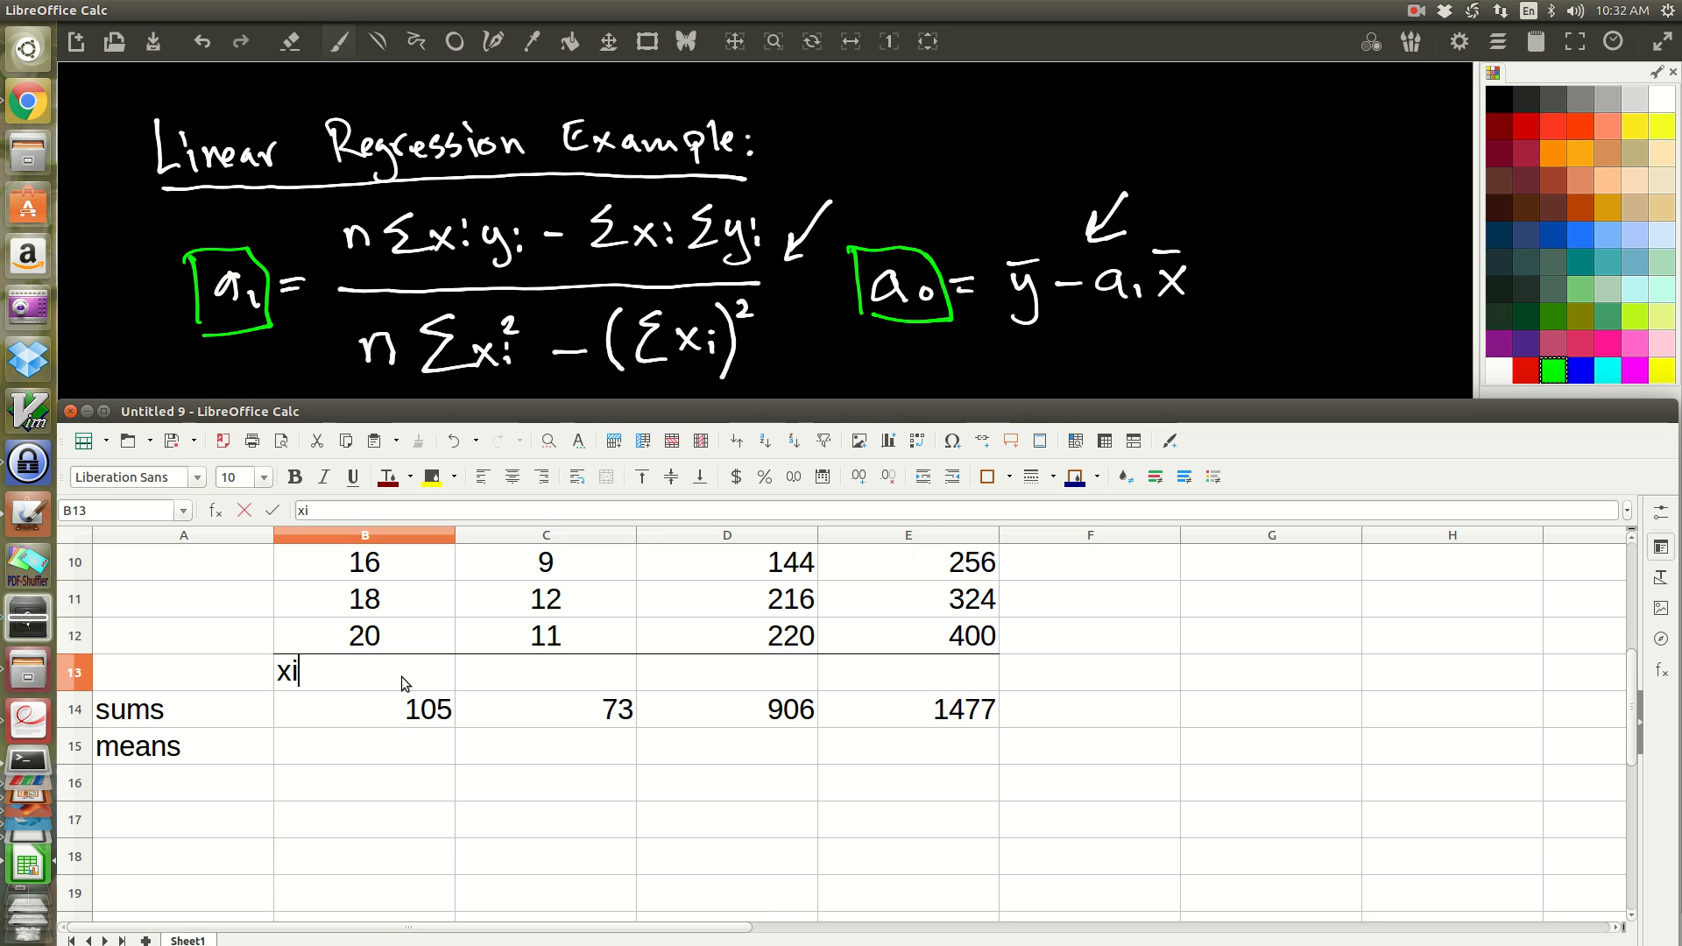
pyautogui.press('Tab')
pyautogui.write('yi')
pyautogui.press('Tab')
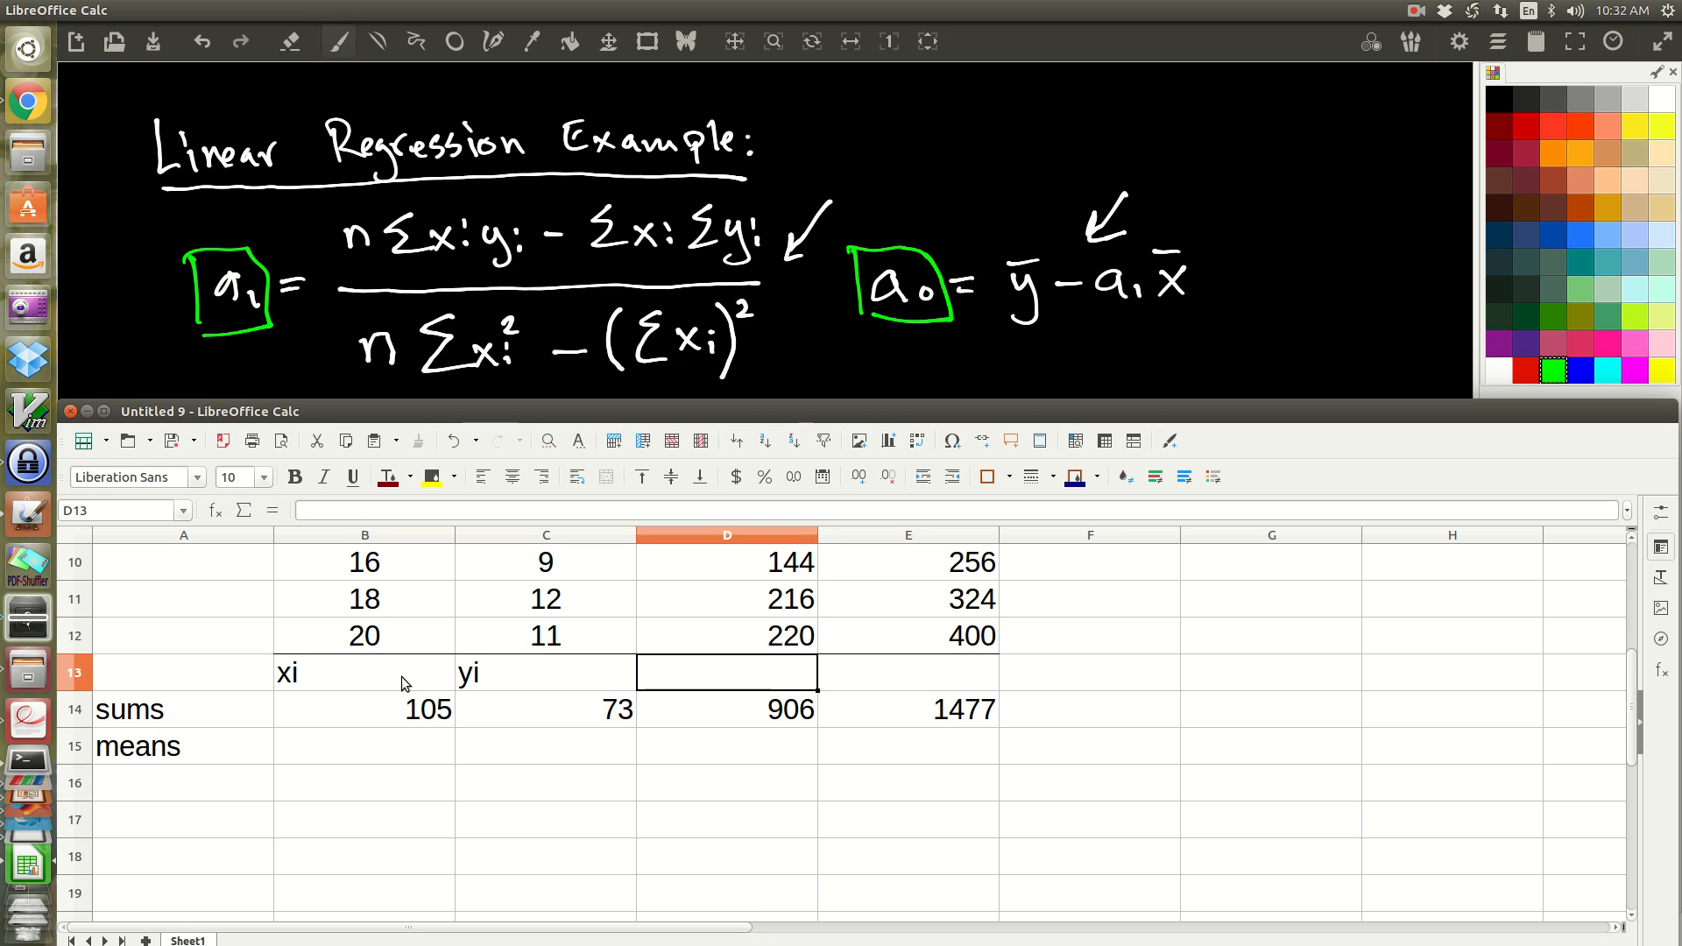
# Step: Enter the column labels xi*yi in D13 and Xi^2 in E13 above the sums row
pyautogui.write('xi')
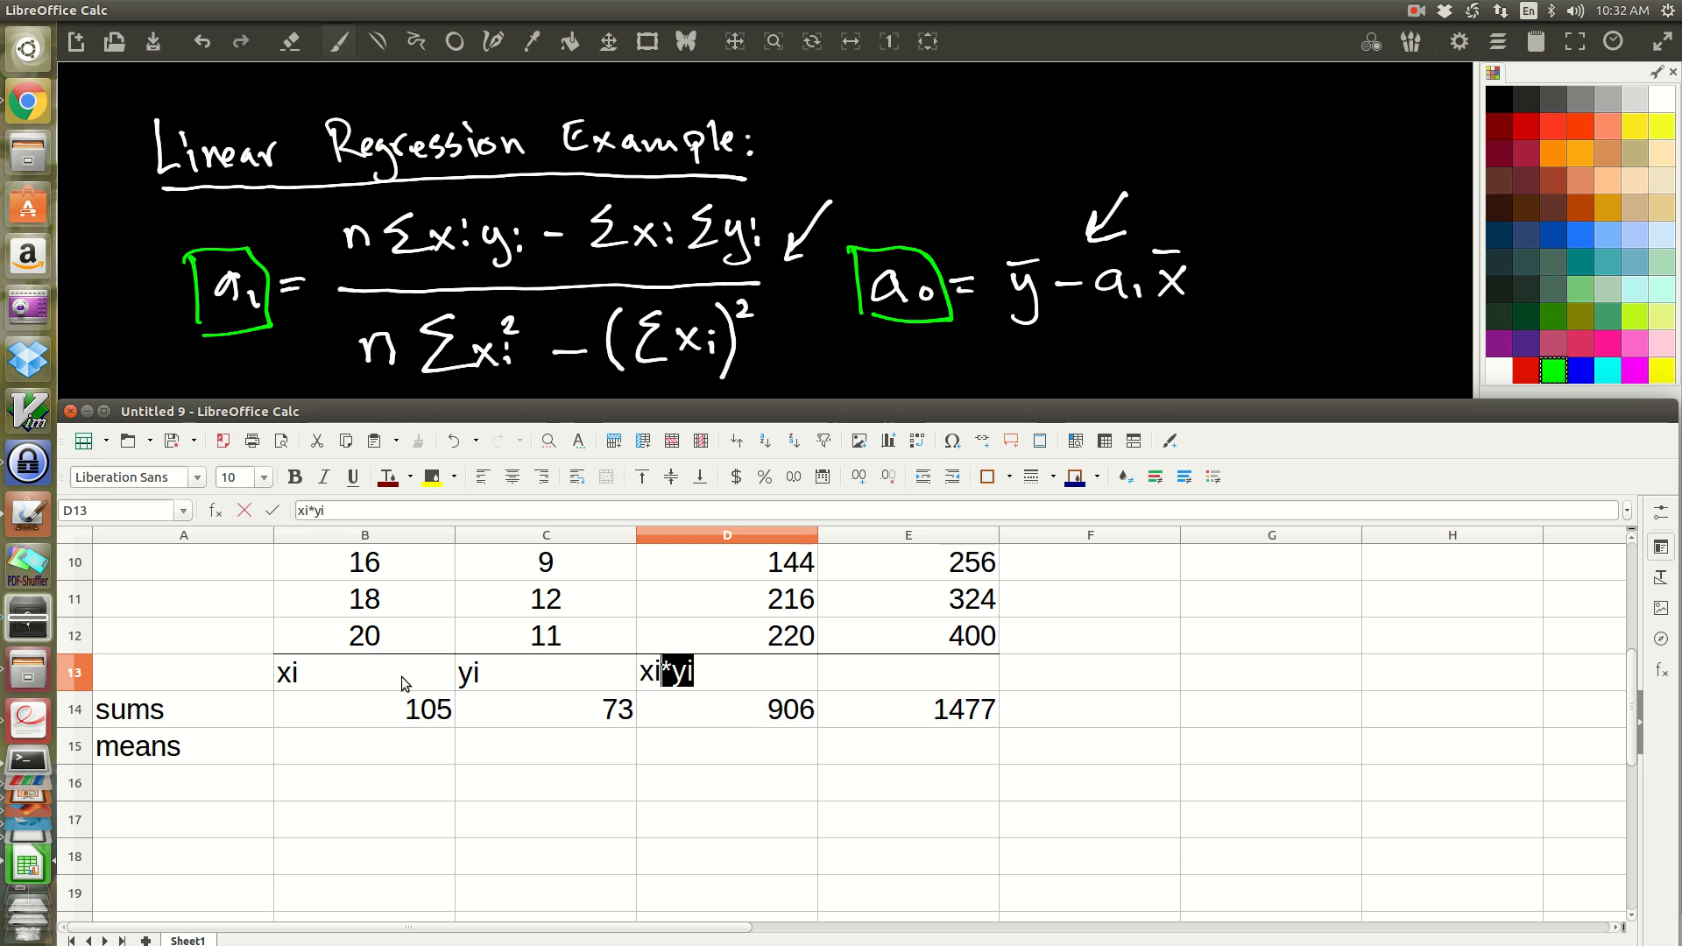
pyautogui.press('Return')
pyautogui.press('Up')
pyautogui.press('Right')
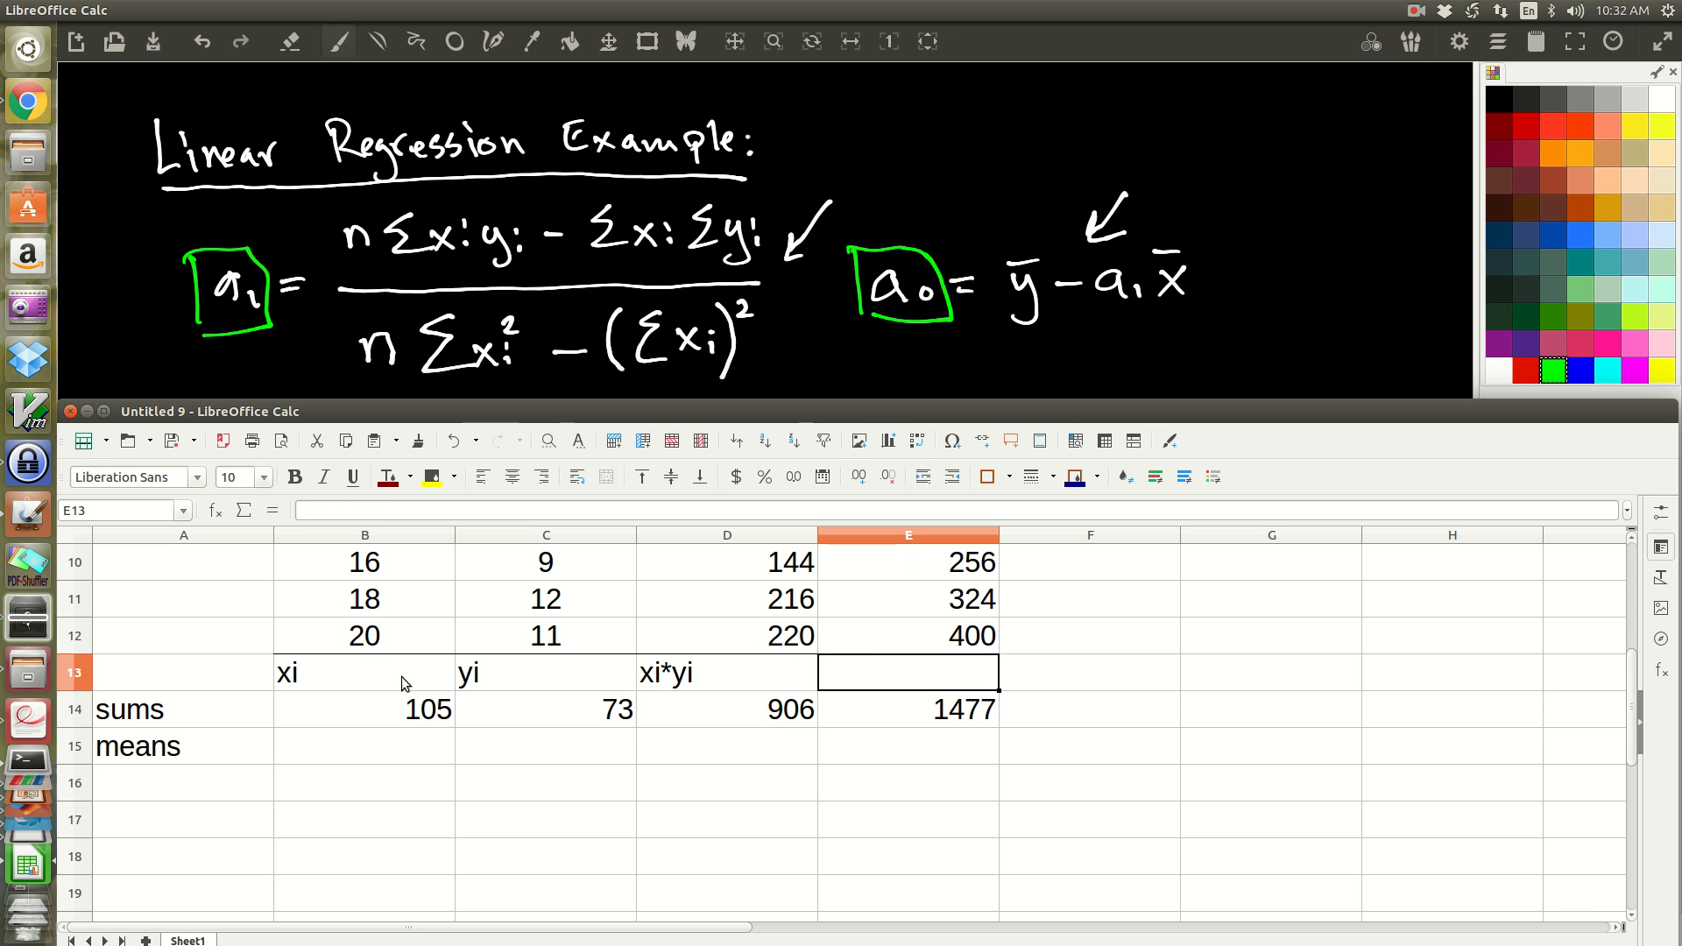
pyautogui.write('Xi^2')
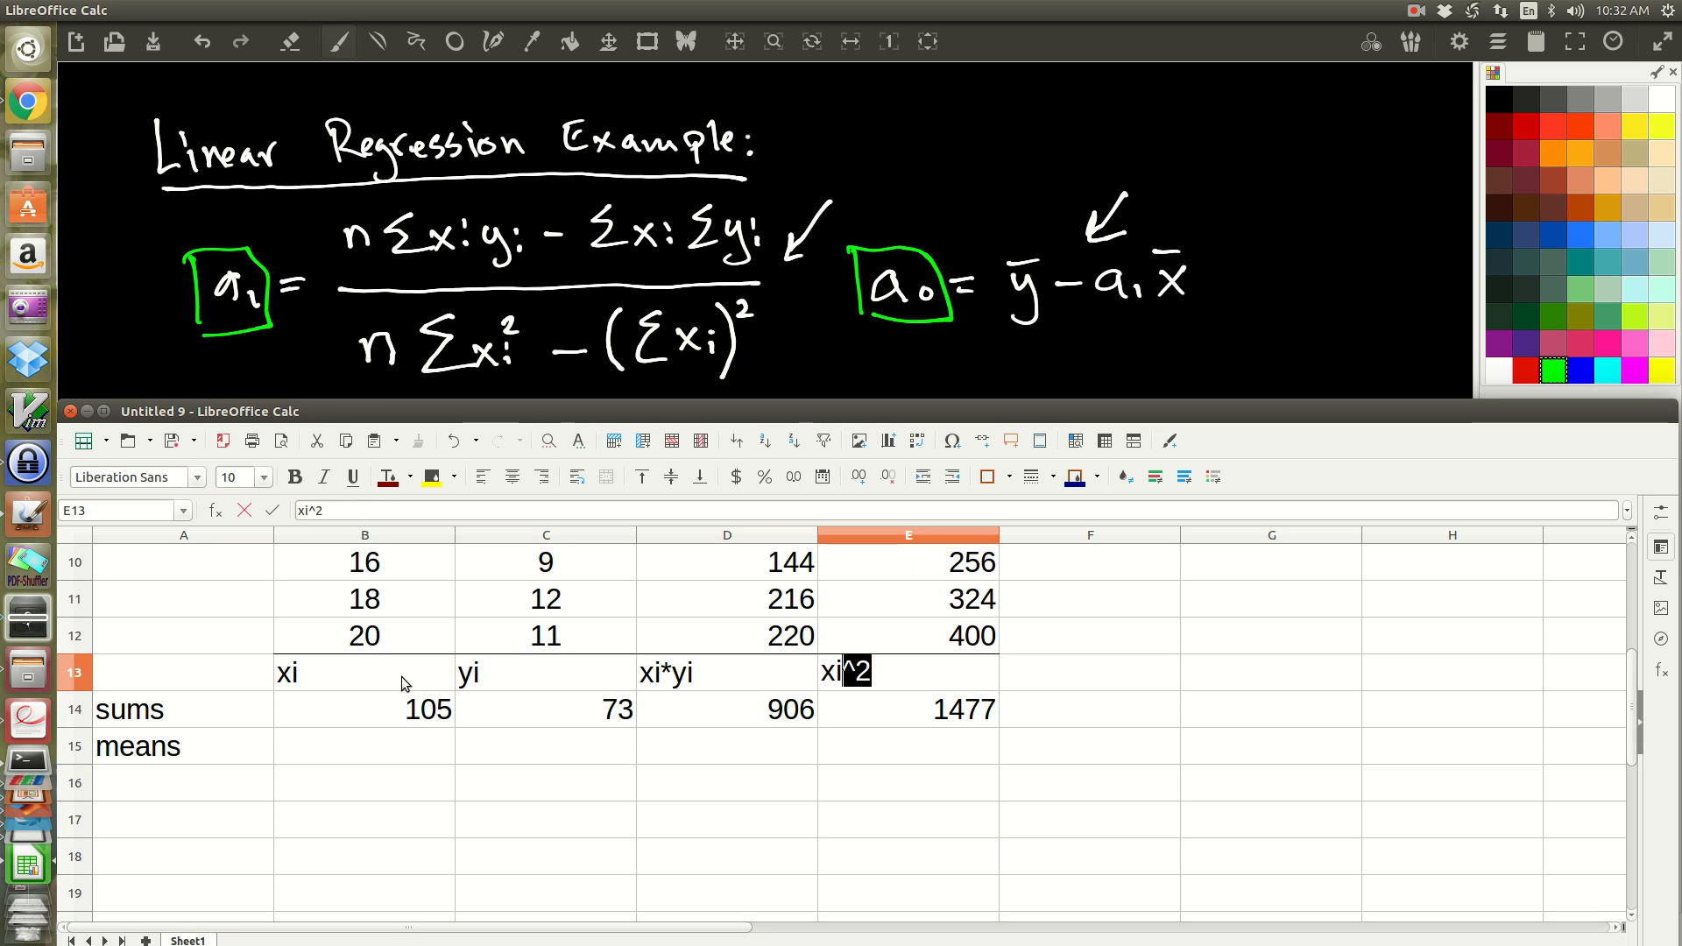
pyautogui.press('Return')
pyautogui.press('Left')
pyautogui.press('Left')
pyautogui.press('Left')
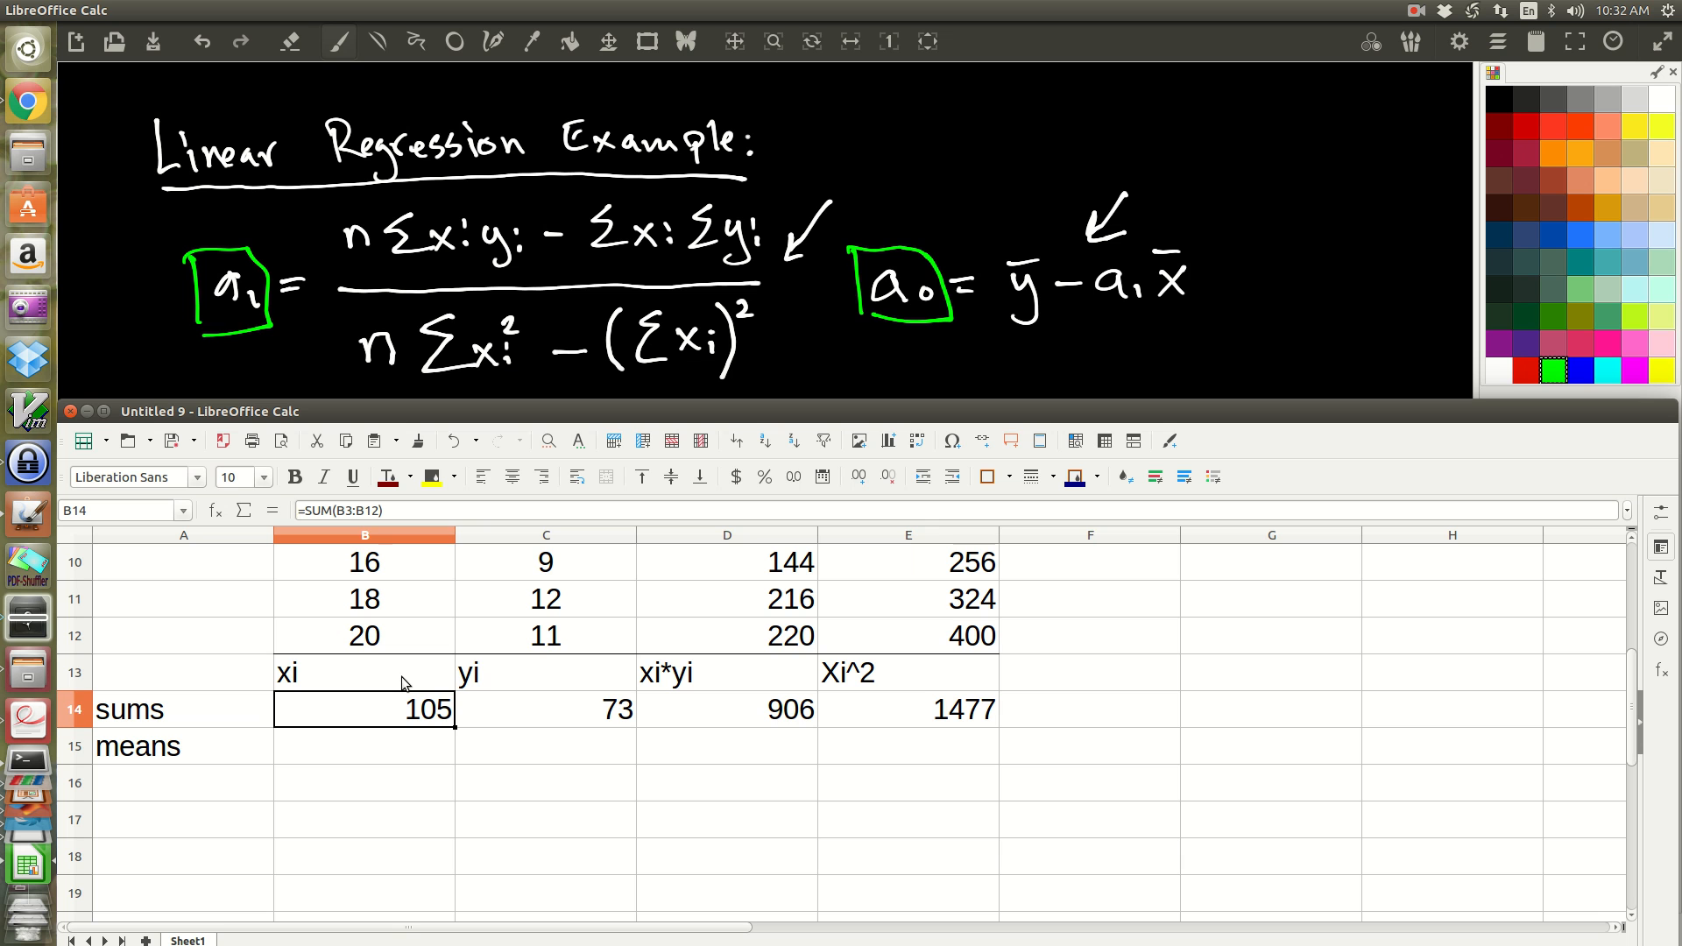
pyautogui.moveTo(315, 665); pyautogui.dragTo(872, 684)
pyautogui.click(771, 782)
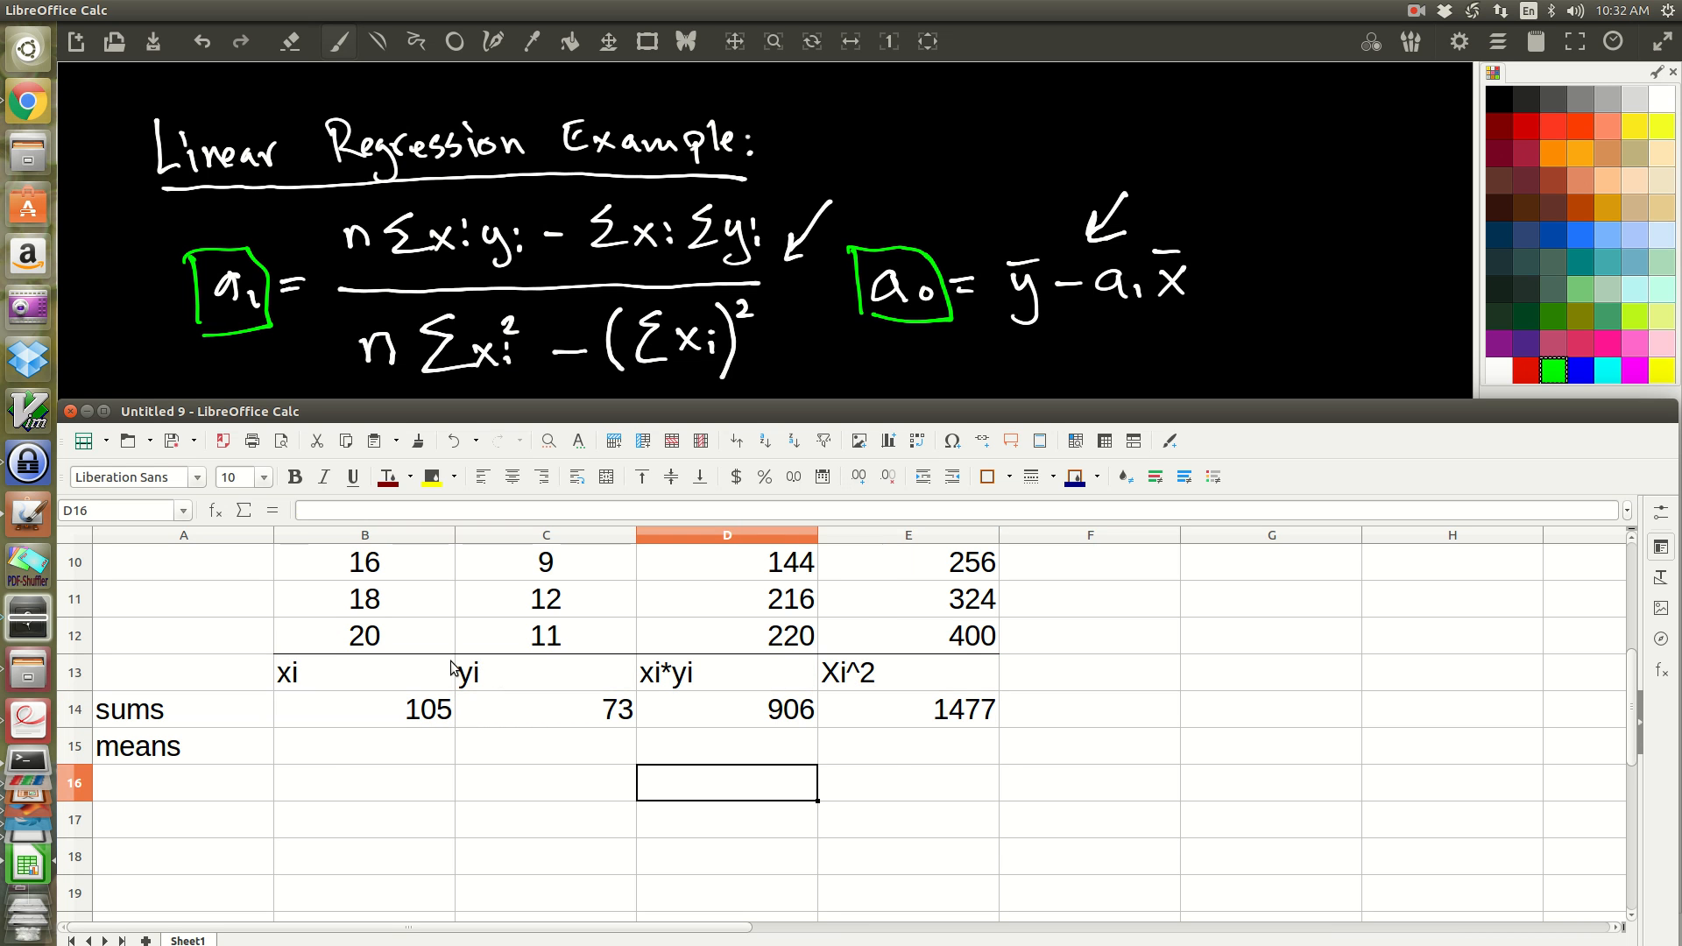
# Step: Calculate the xi mean in B15 with the formula =B14/10
pyautogui.click(335, 752)
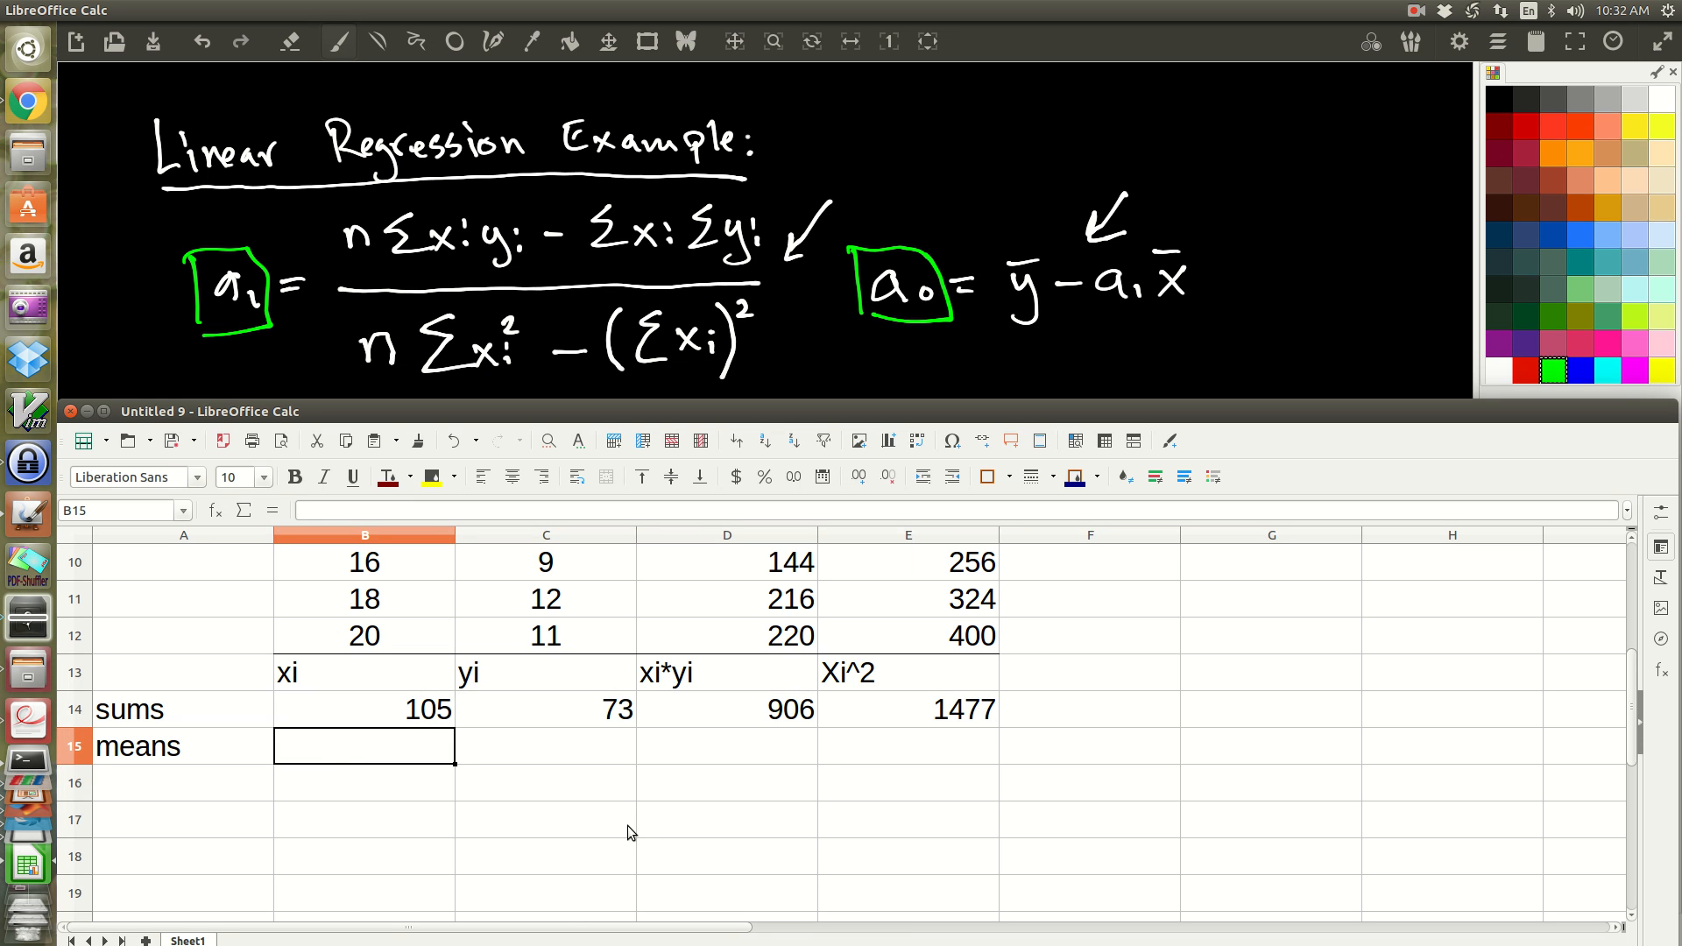
pyautogui.write('=')
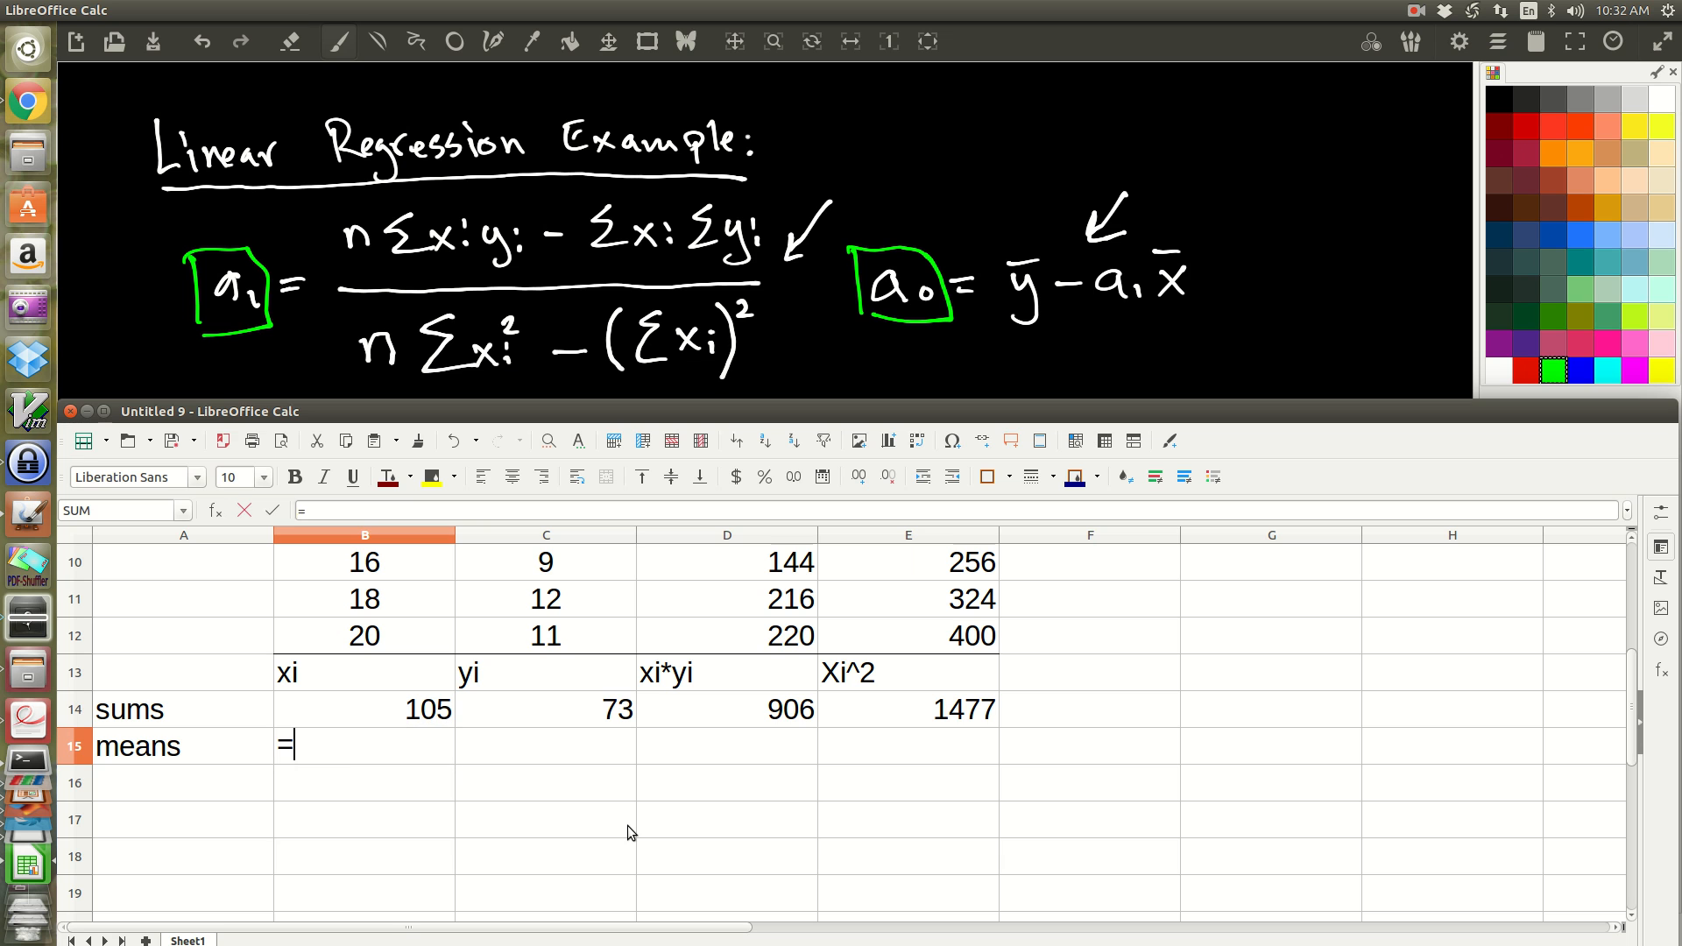
pyautogui.press('Up')
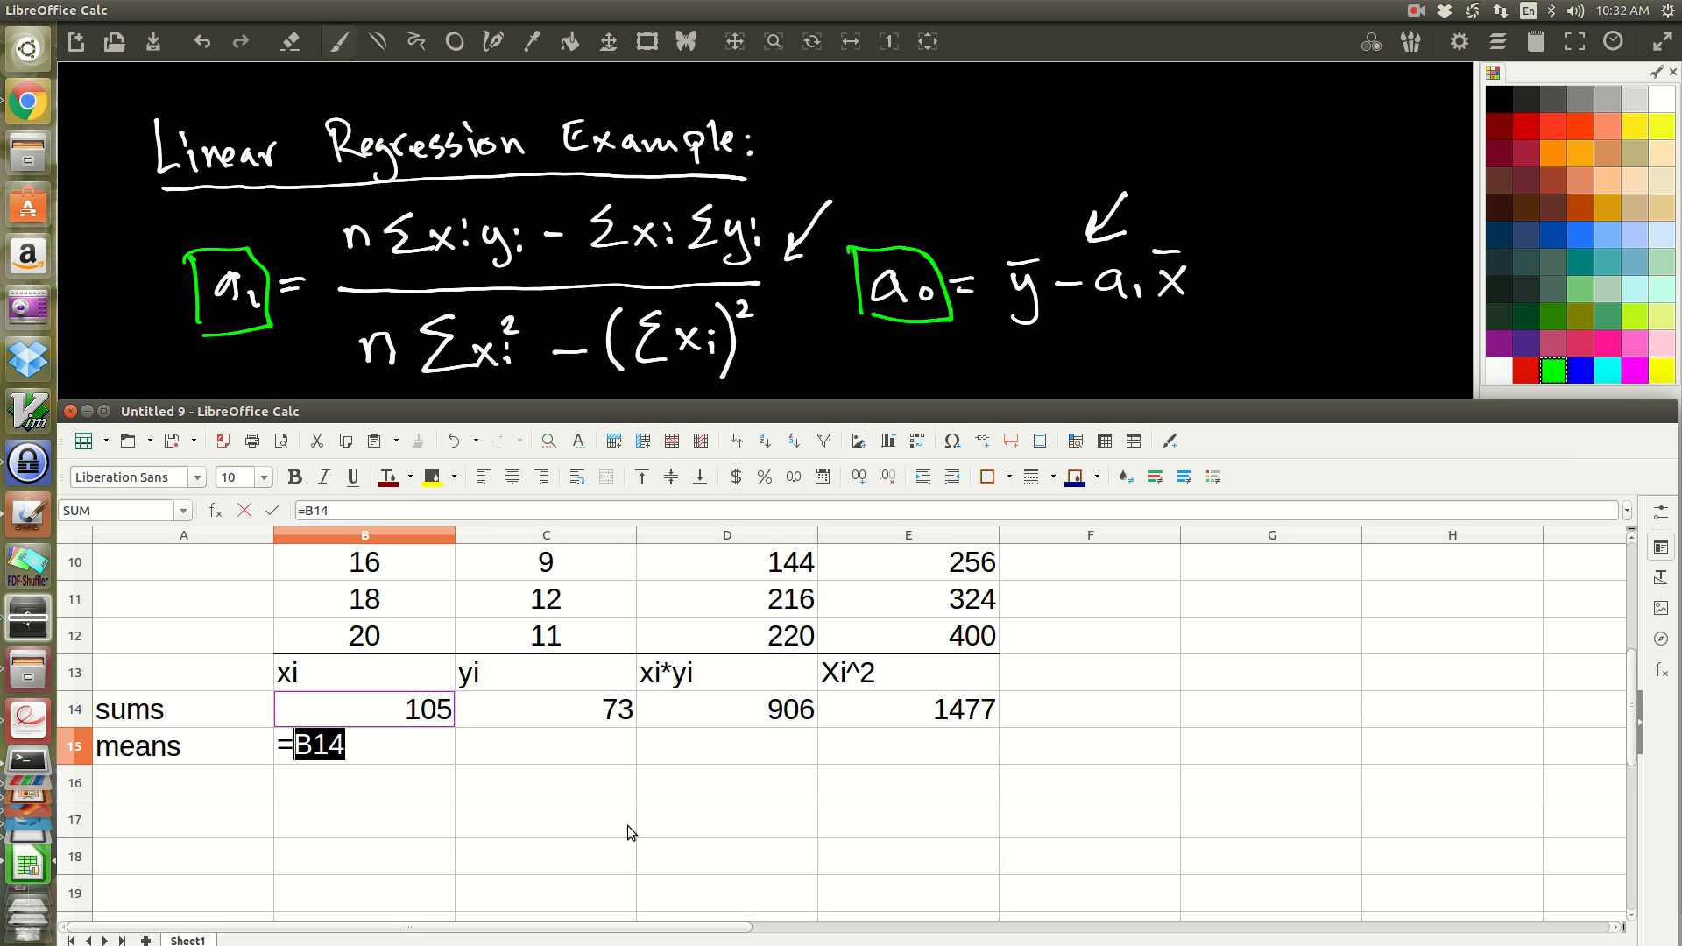
pyautogui.write('/10')
pyautogui.press('Return')
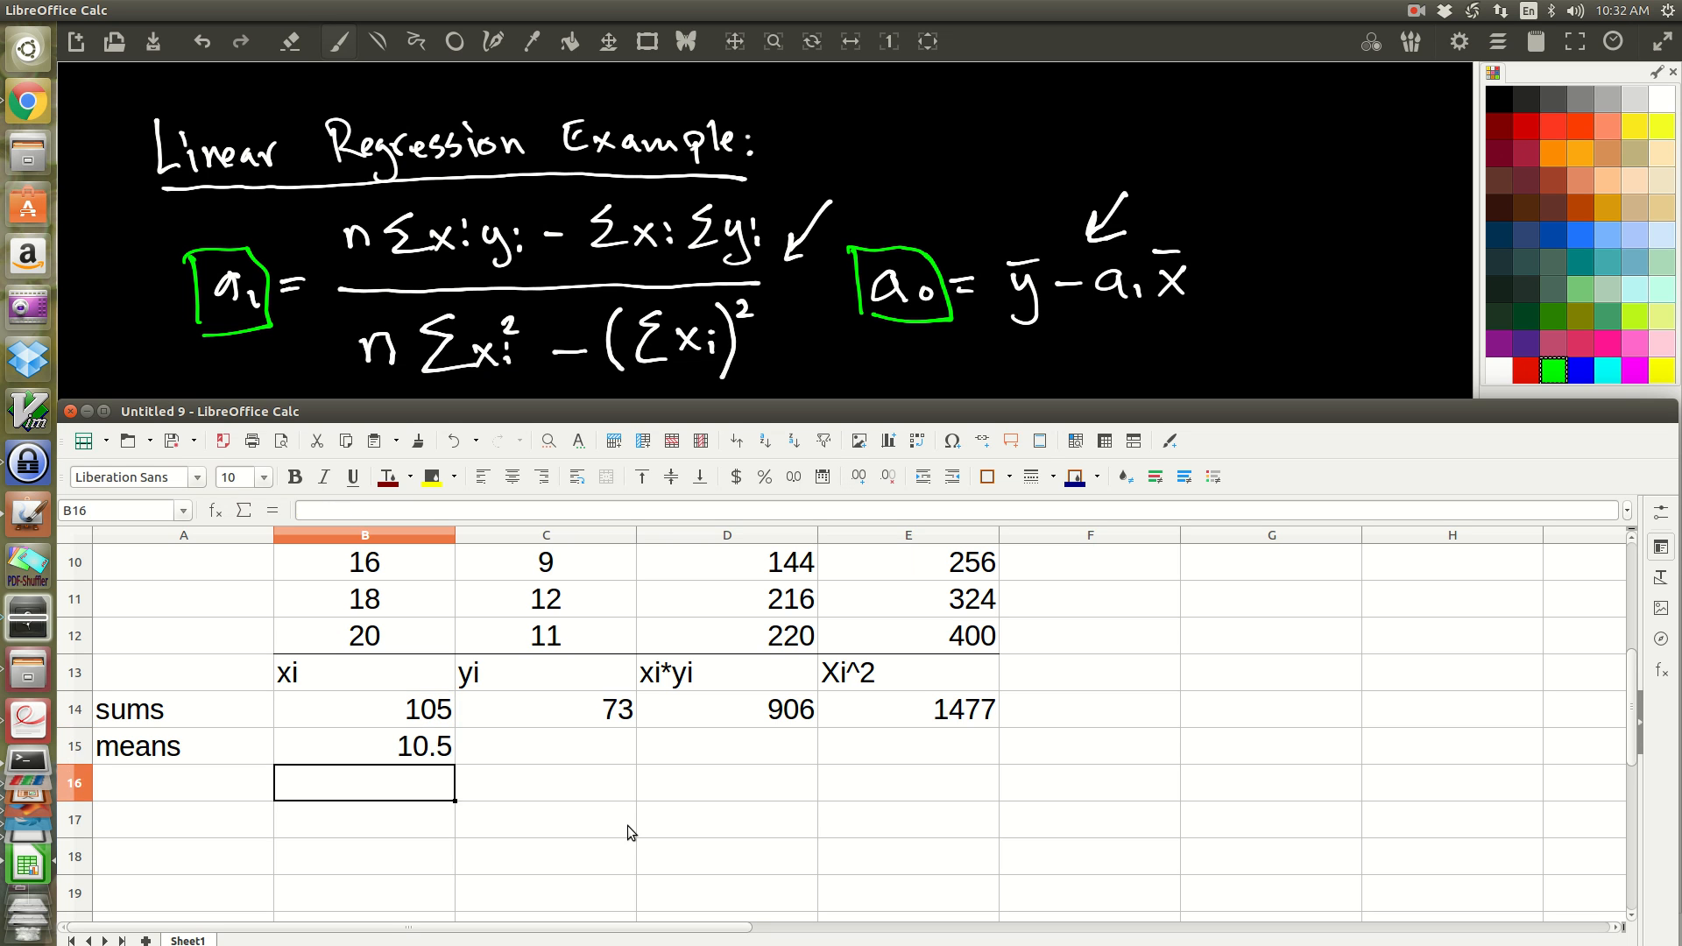
# Step: Calculate the yi mean in C15 with the formula =C14/10
pyautogui.press('Up')
pyautogui.press('Right')
pyautogui.press('Up')
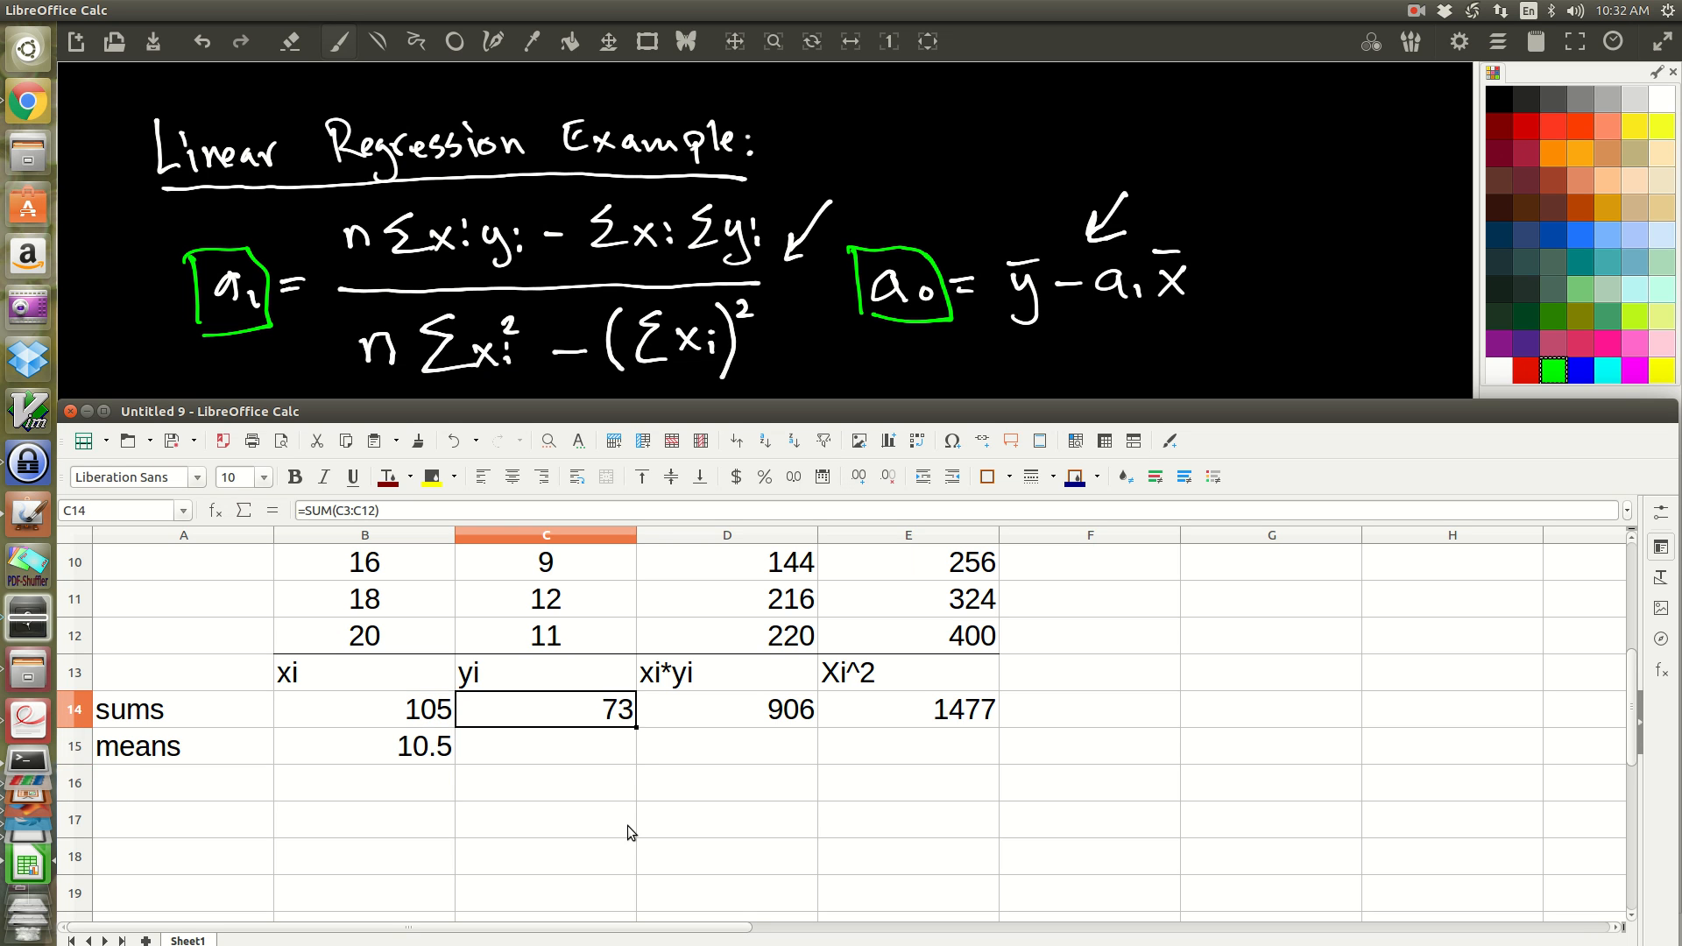
pyautogui.press('Down')
pyautogui.write('=')
pyautogui.press('Up')
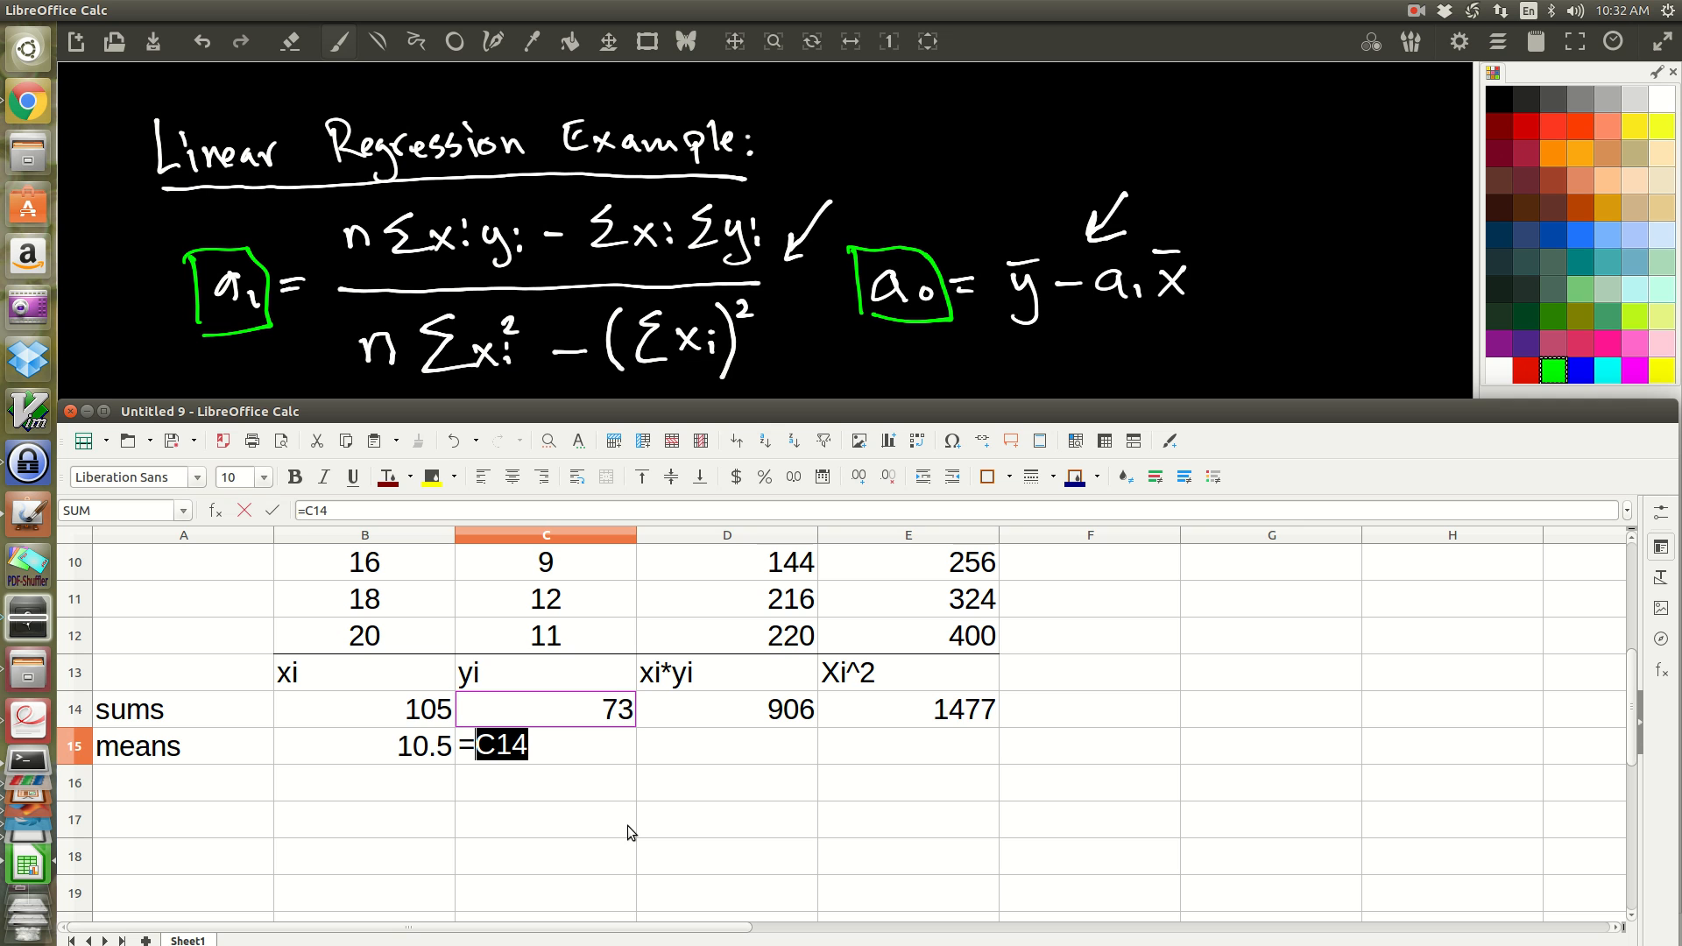
pyautogui.write('/10')
pyautogui.press('Return')
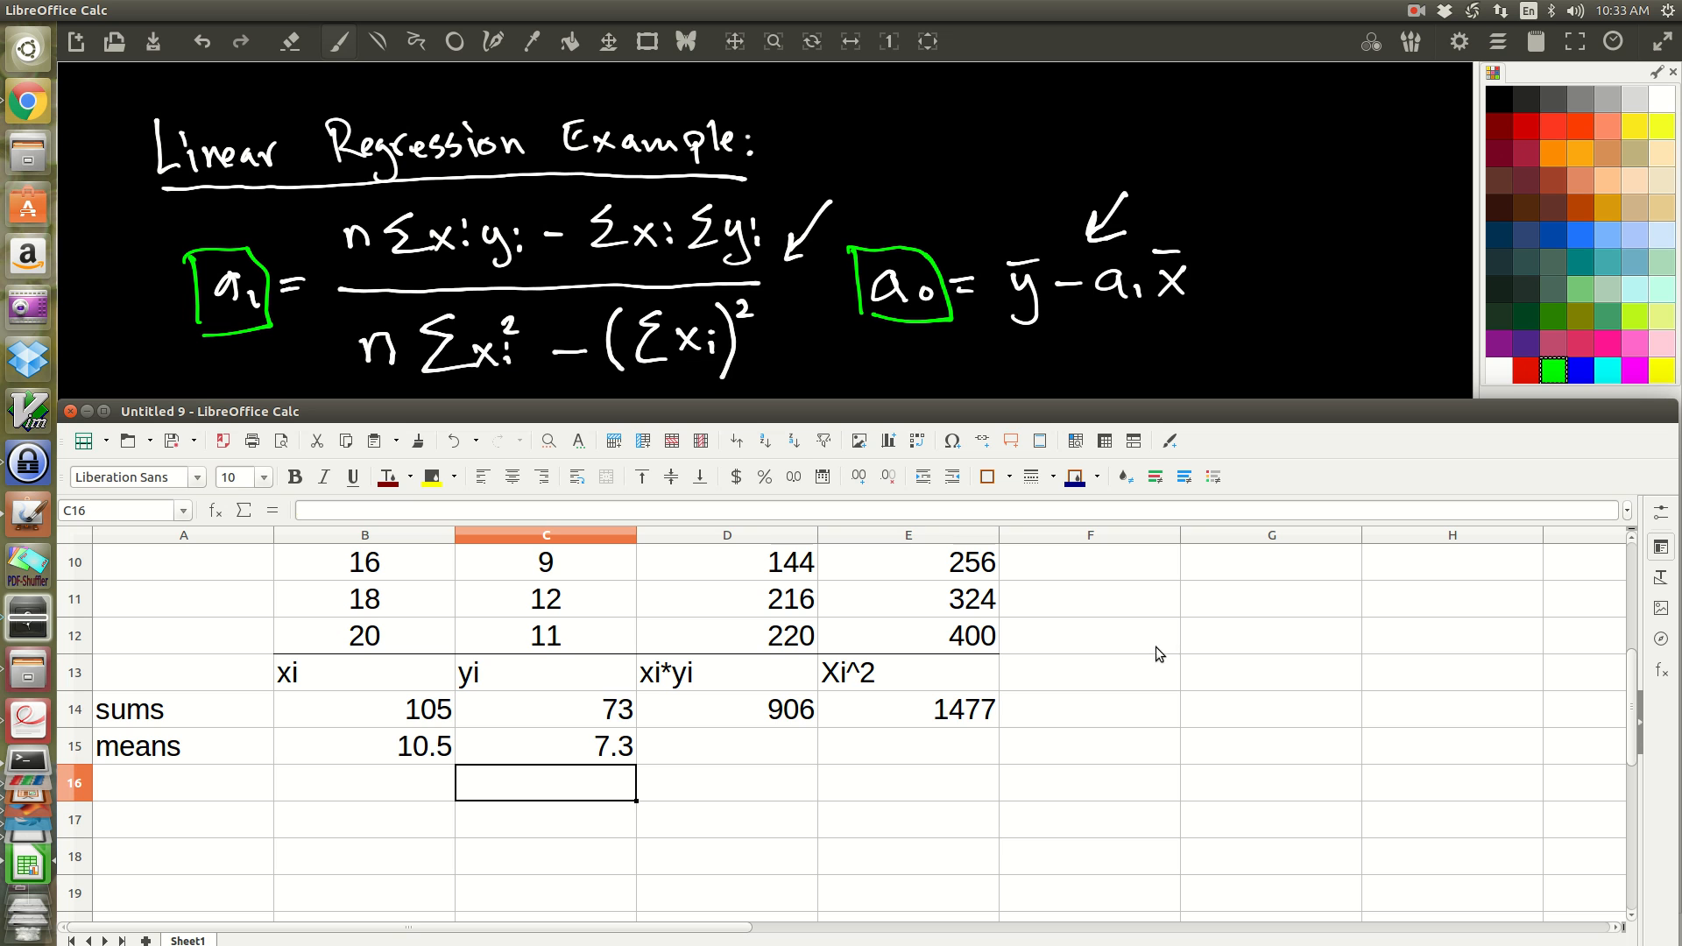
# Step: Enter the coefficient labels a1 in G12 and a2 in H12
pyautogui.click(1213, 631)
pyautogui.write('a`')
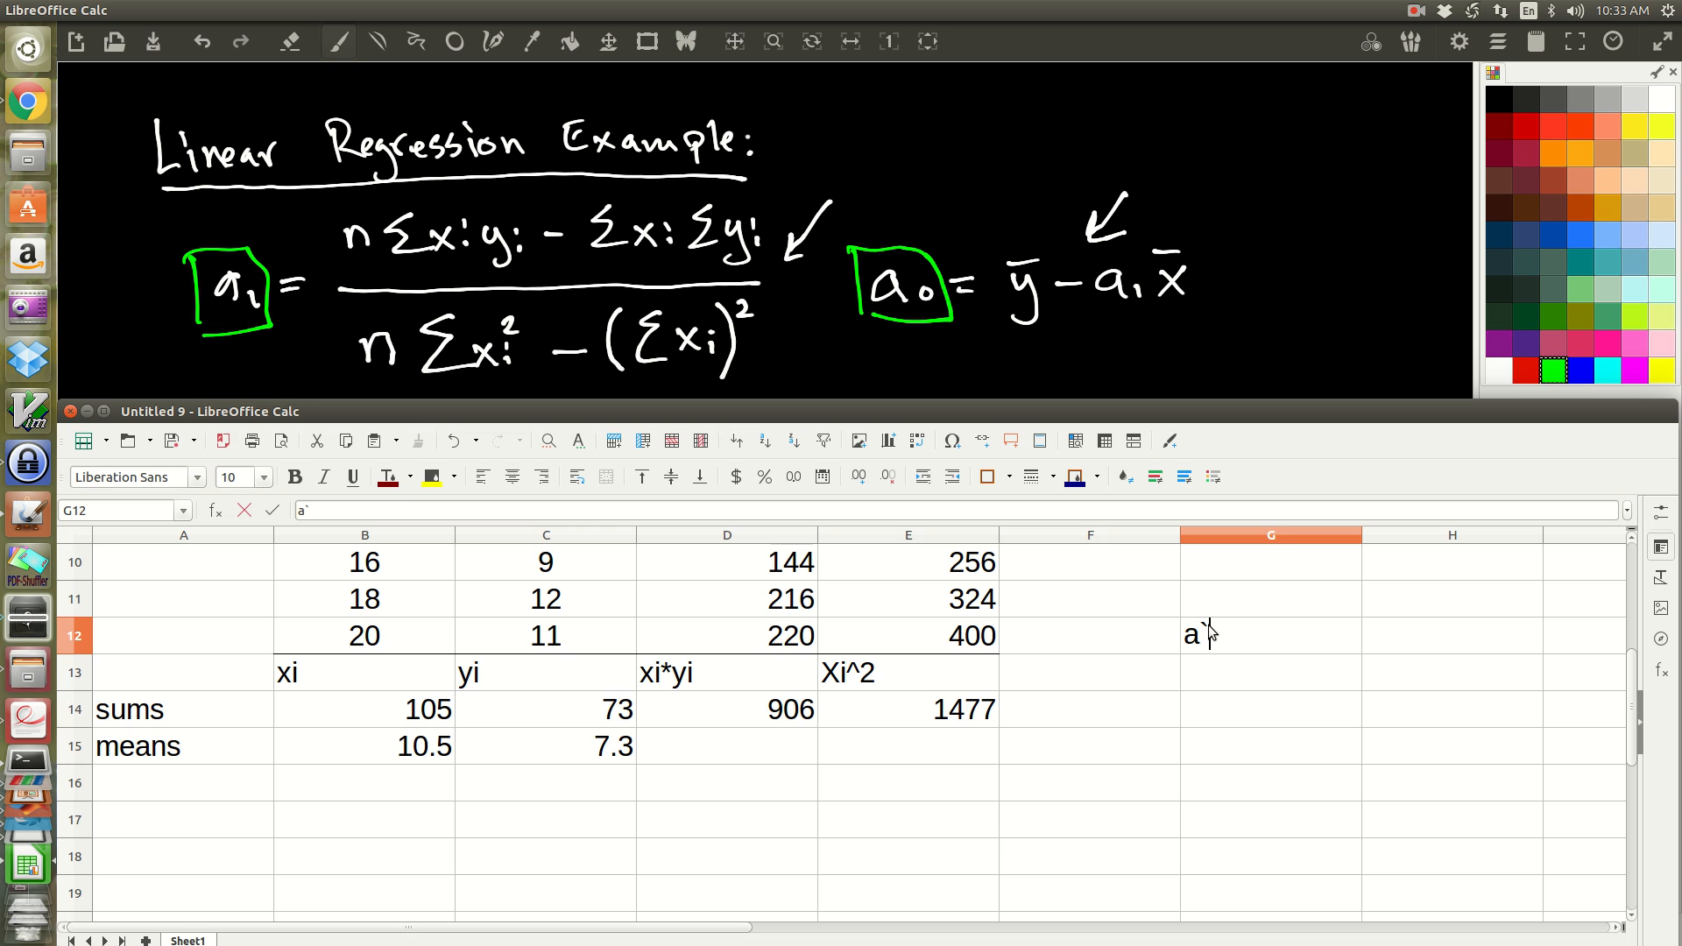
pyautogui.press('BackSpace')
pyautogui.press('Tab')
pyautogui.write('a2')
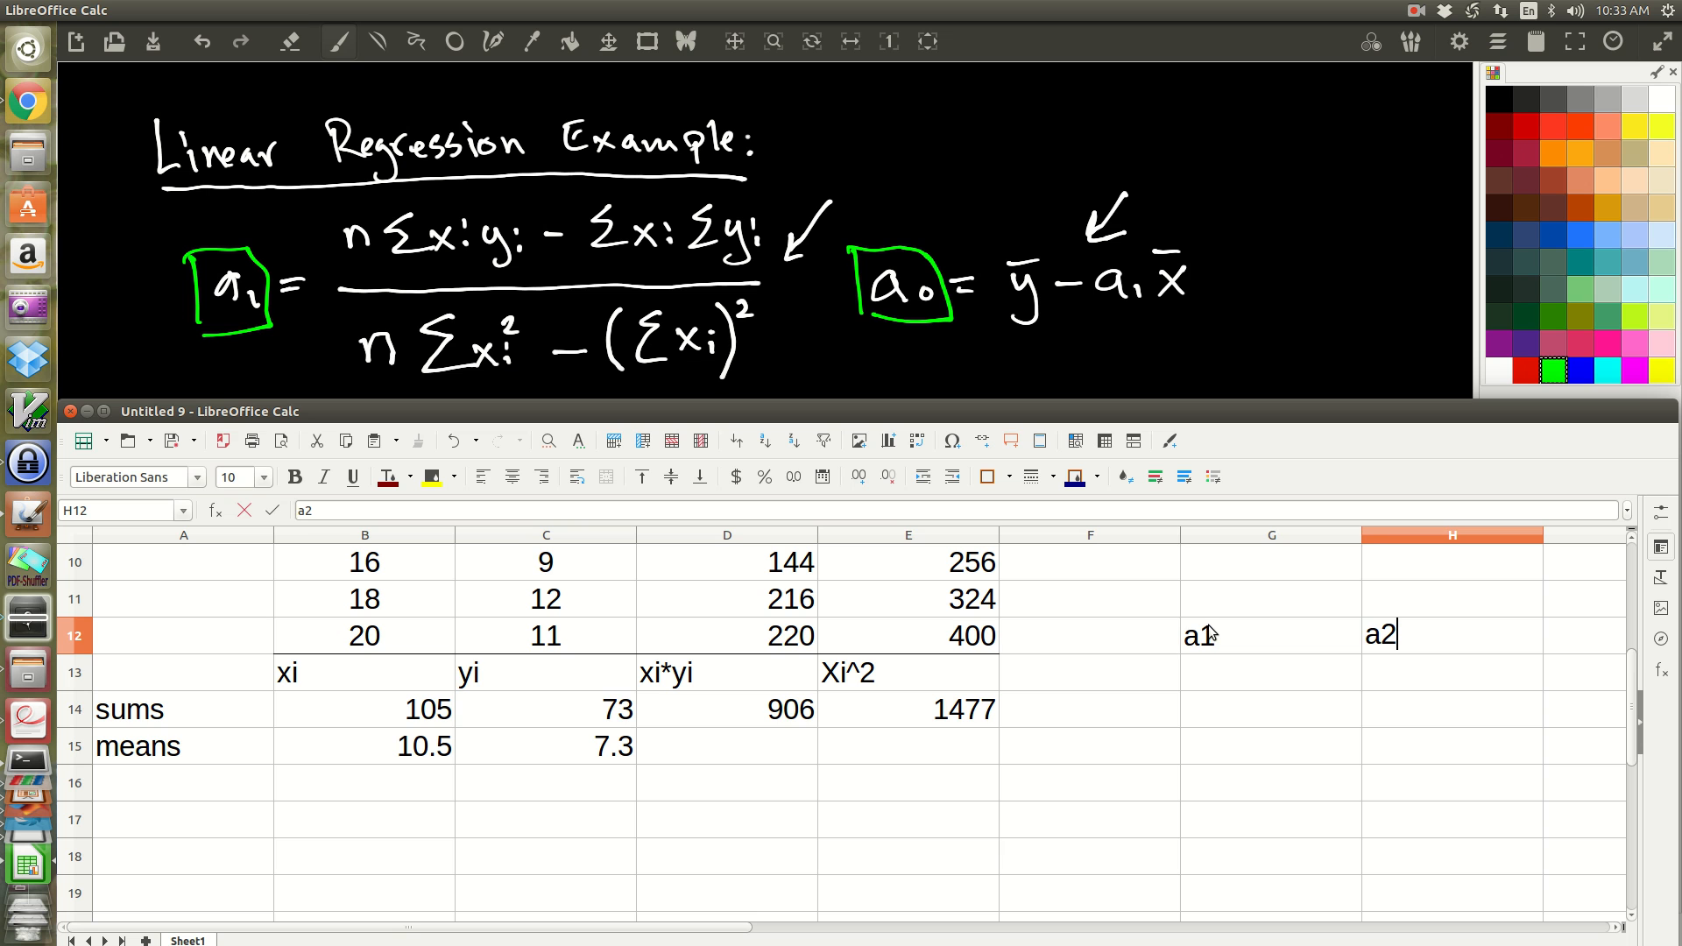
# Step: Center the contents of cells G12:H13 and add borders around and between all of them
pyautogui.moveTo(1223, 633); pyautogui.dragTo(1391, 652)
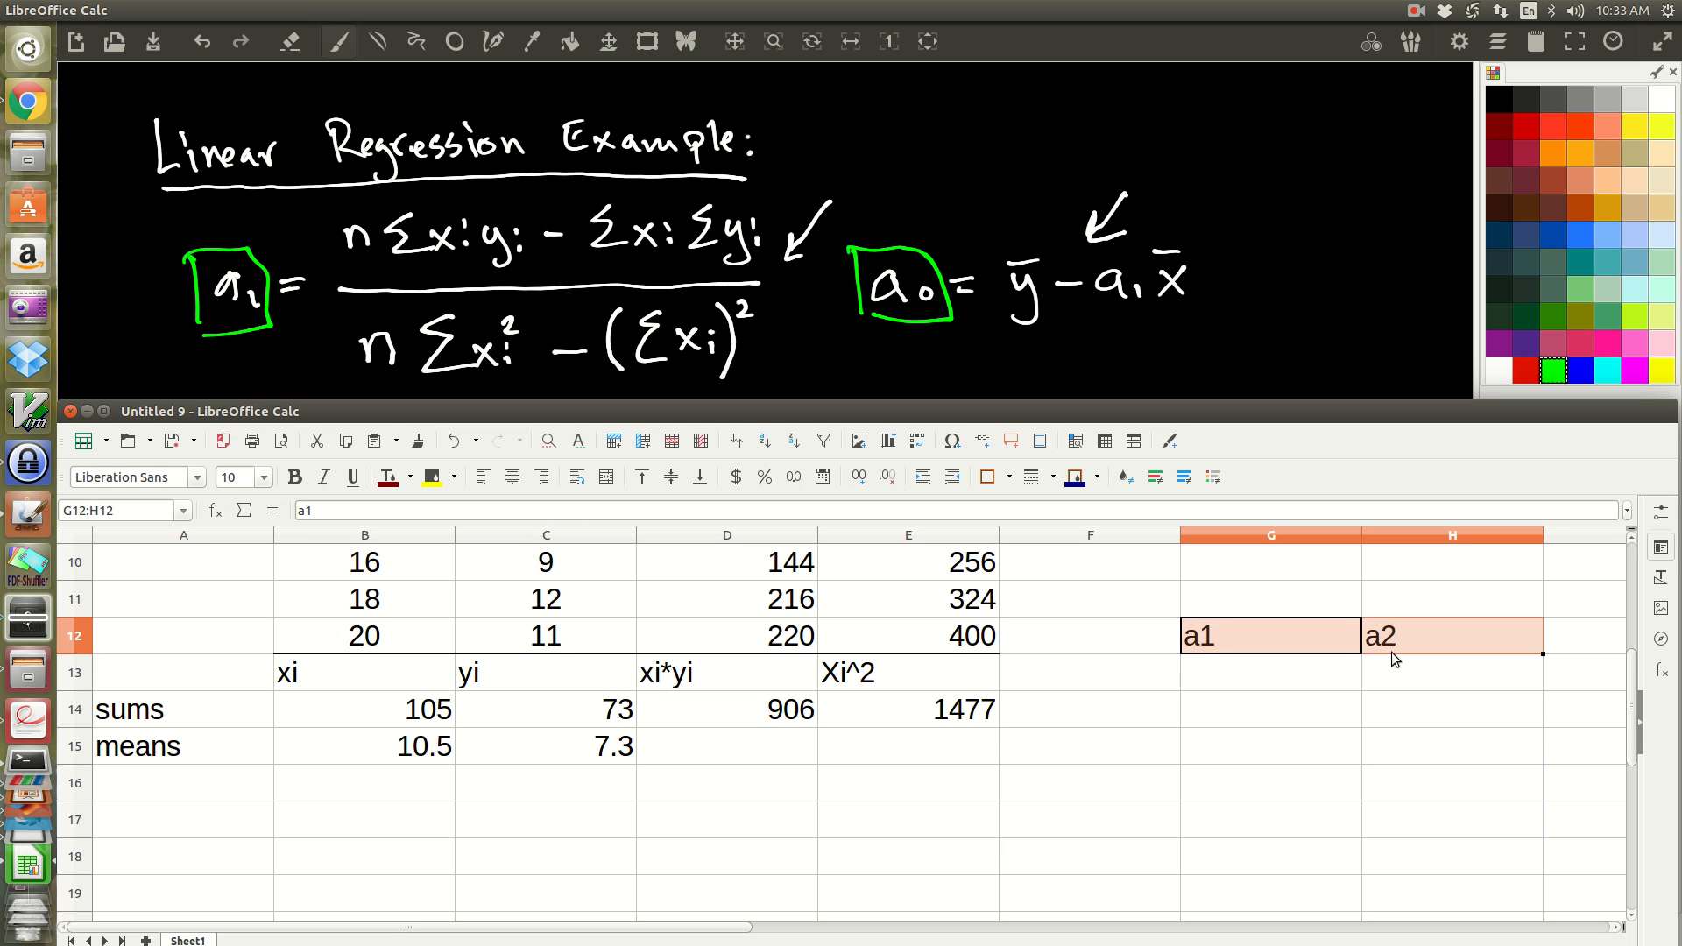
pyautogui.click(1392, 652)
pyautogui.moveTo(1261, 634); pyautogui.dragTo(1382, 661)
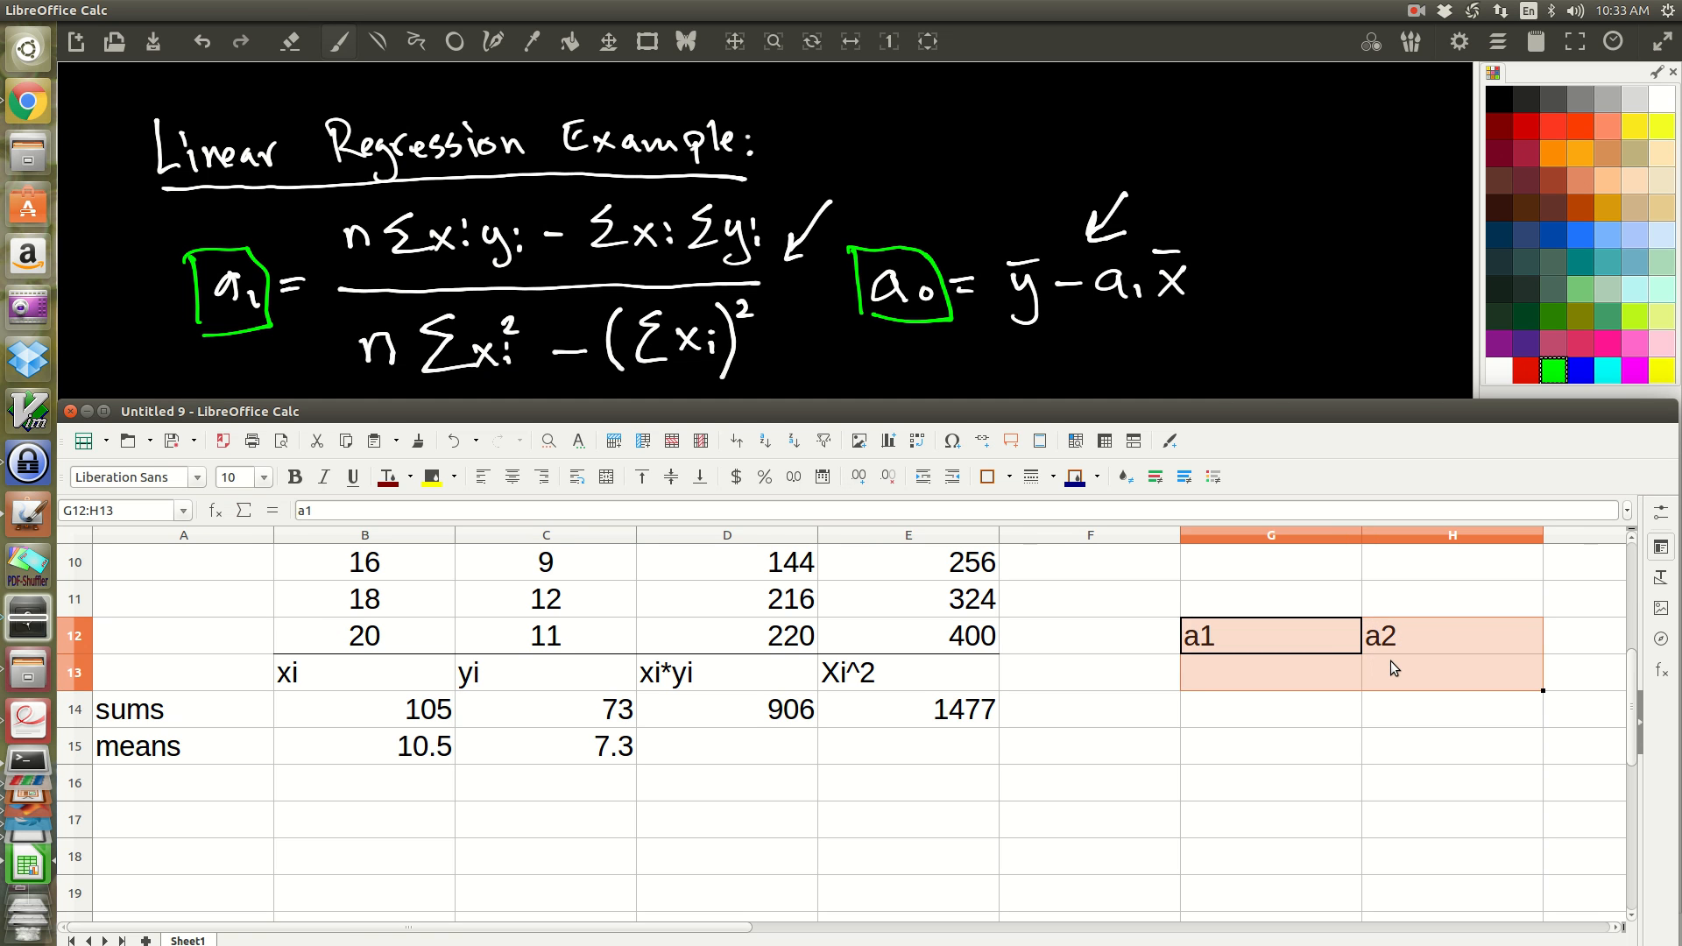
pyautogui.hotkey('ctrl', 'e')
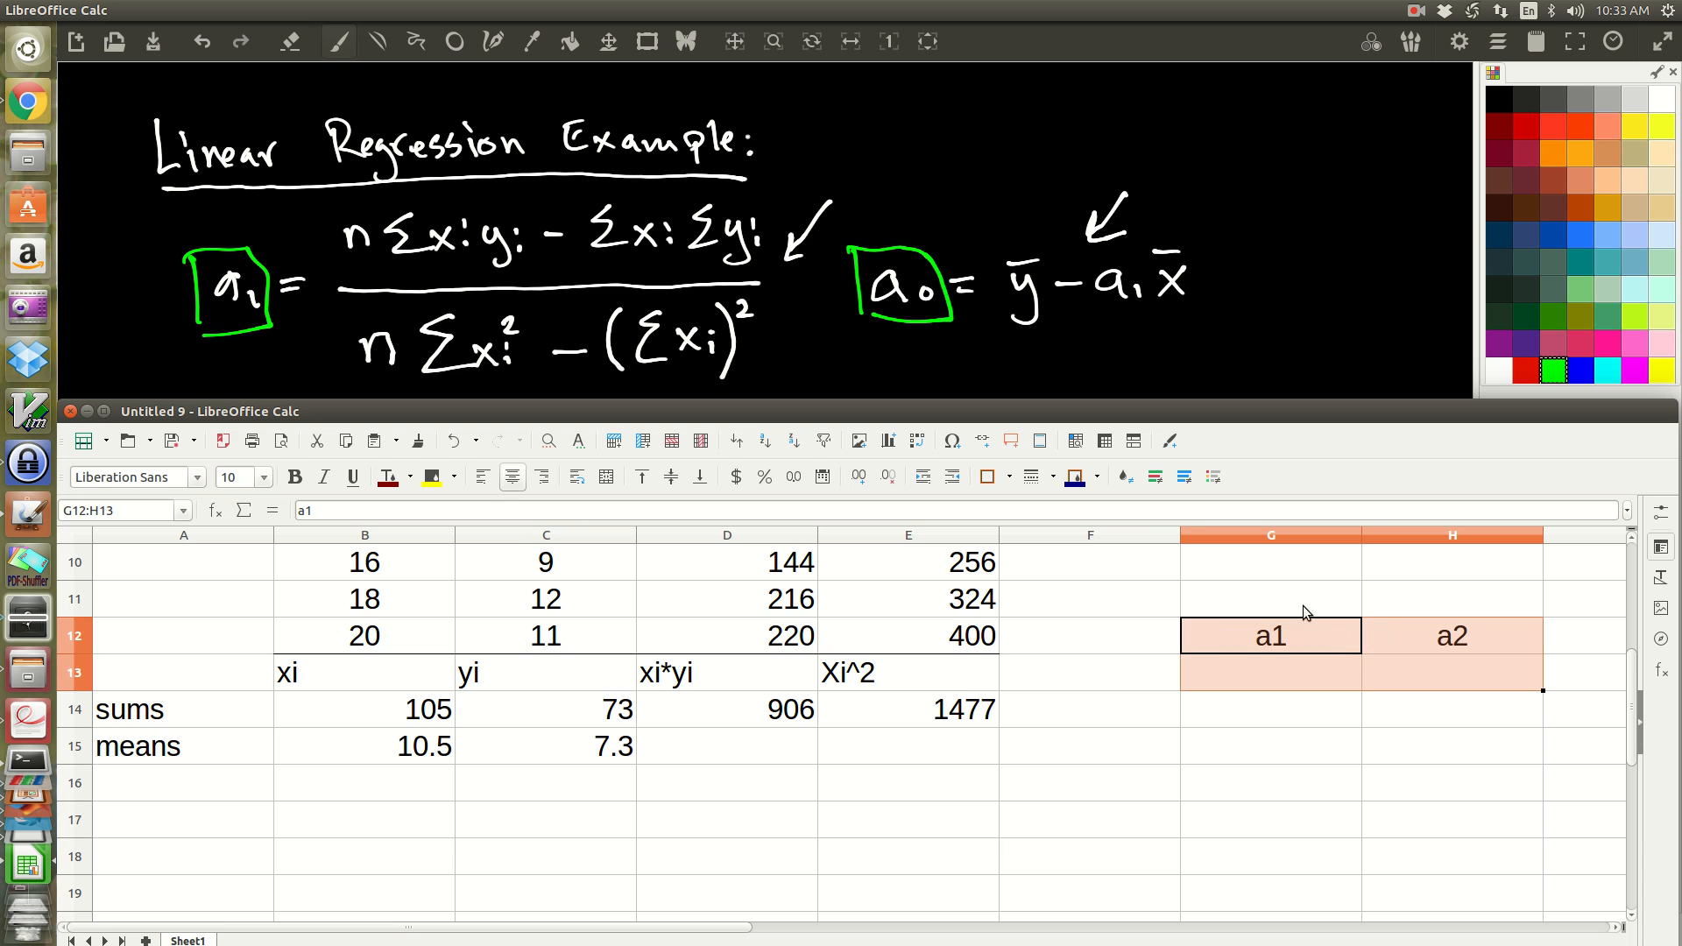
pyautogui.click(1011, 476)
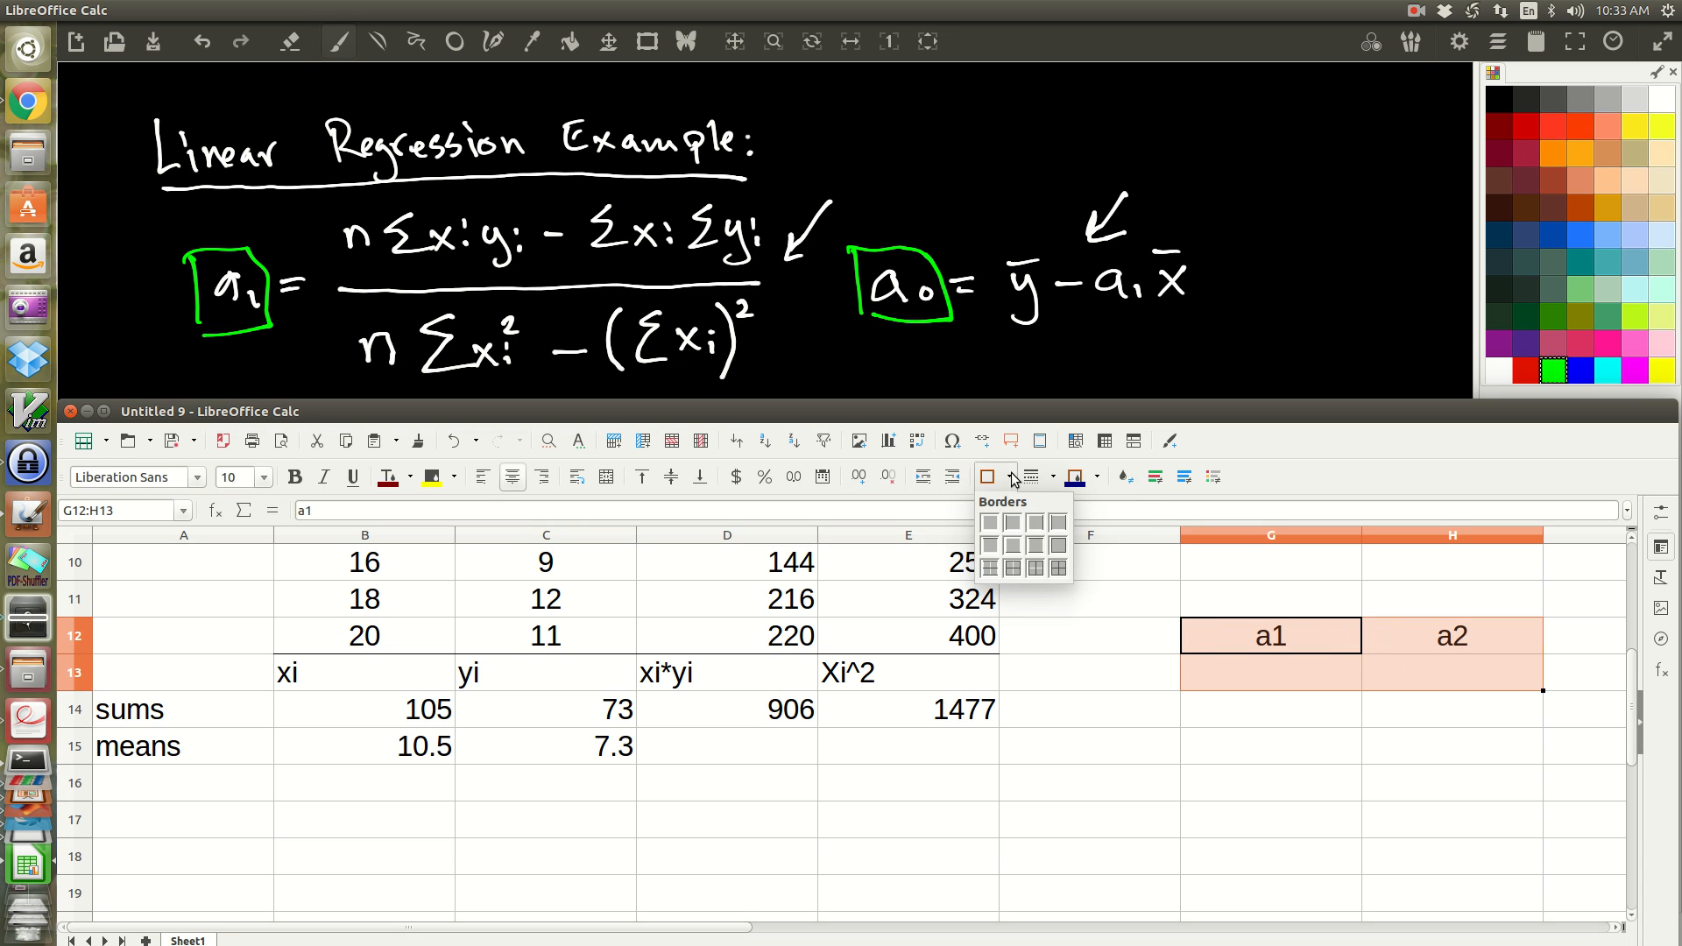
pyautogui.click(1069, 575)
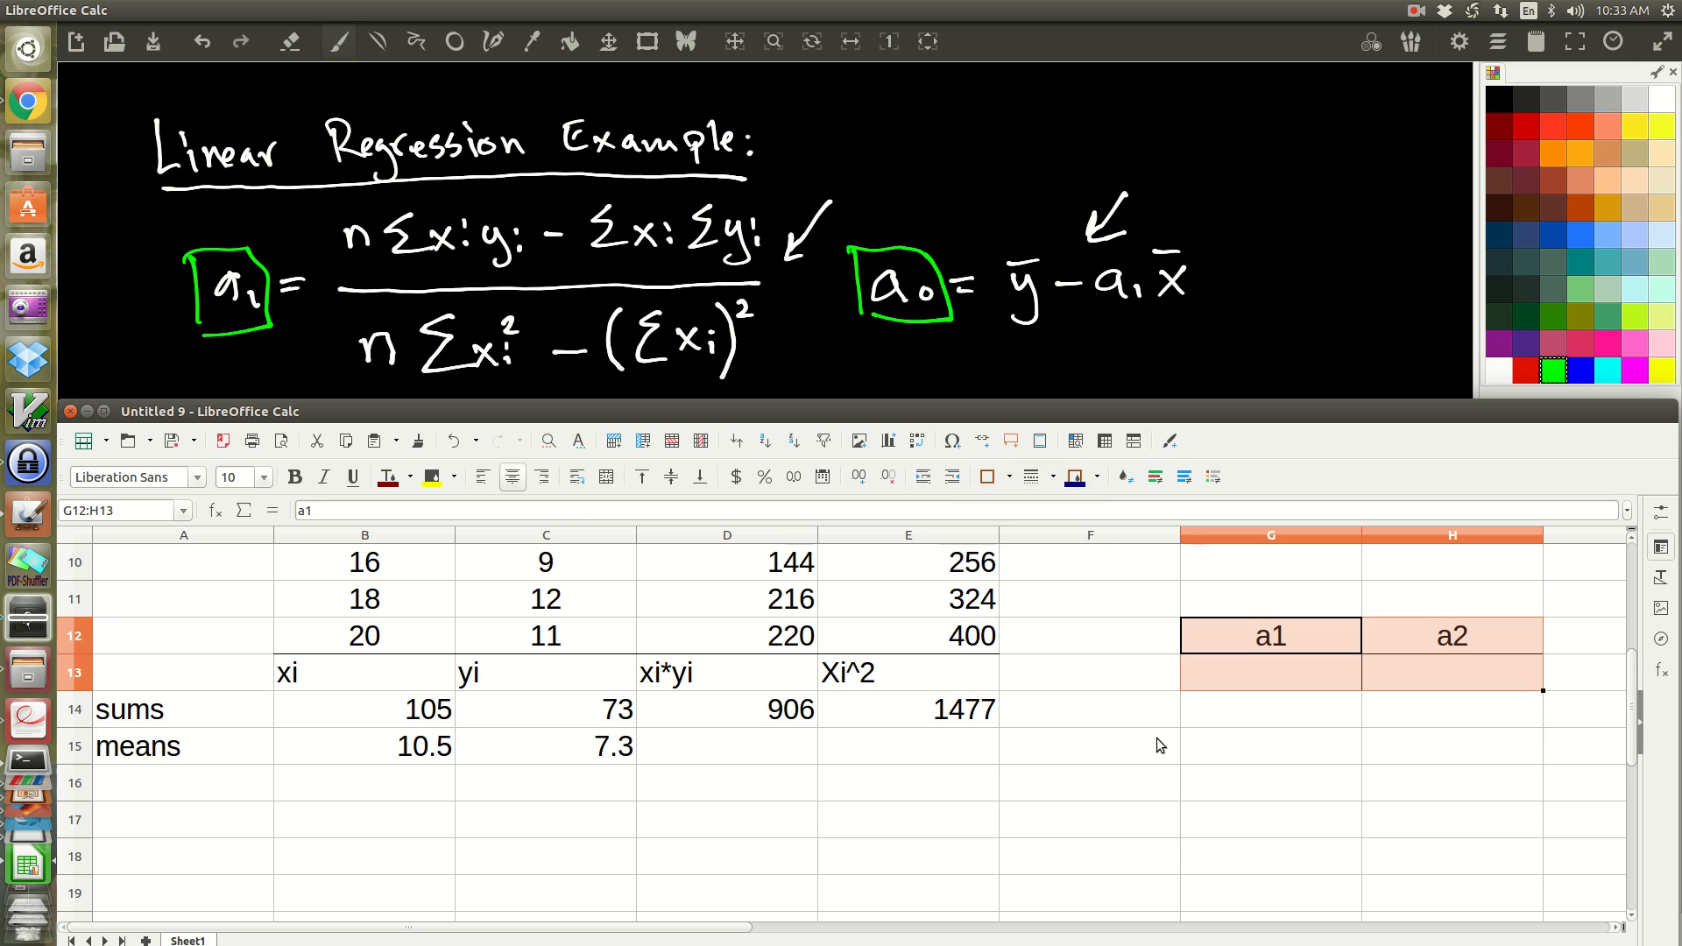
pyautogui.click(1156, 740)
# Step: Start the a1 formula in G13 with the numerator =(10*D14-B14*C14)
pyautogui.click(1225, 675)
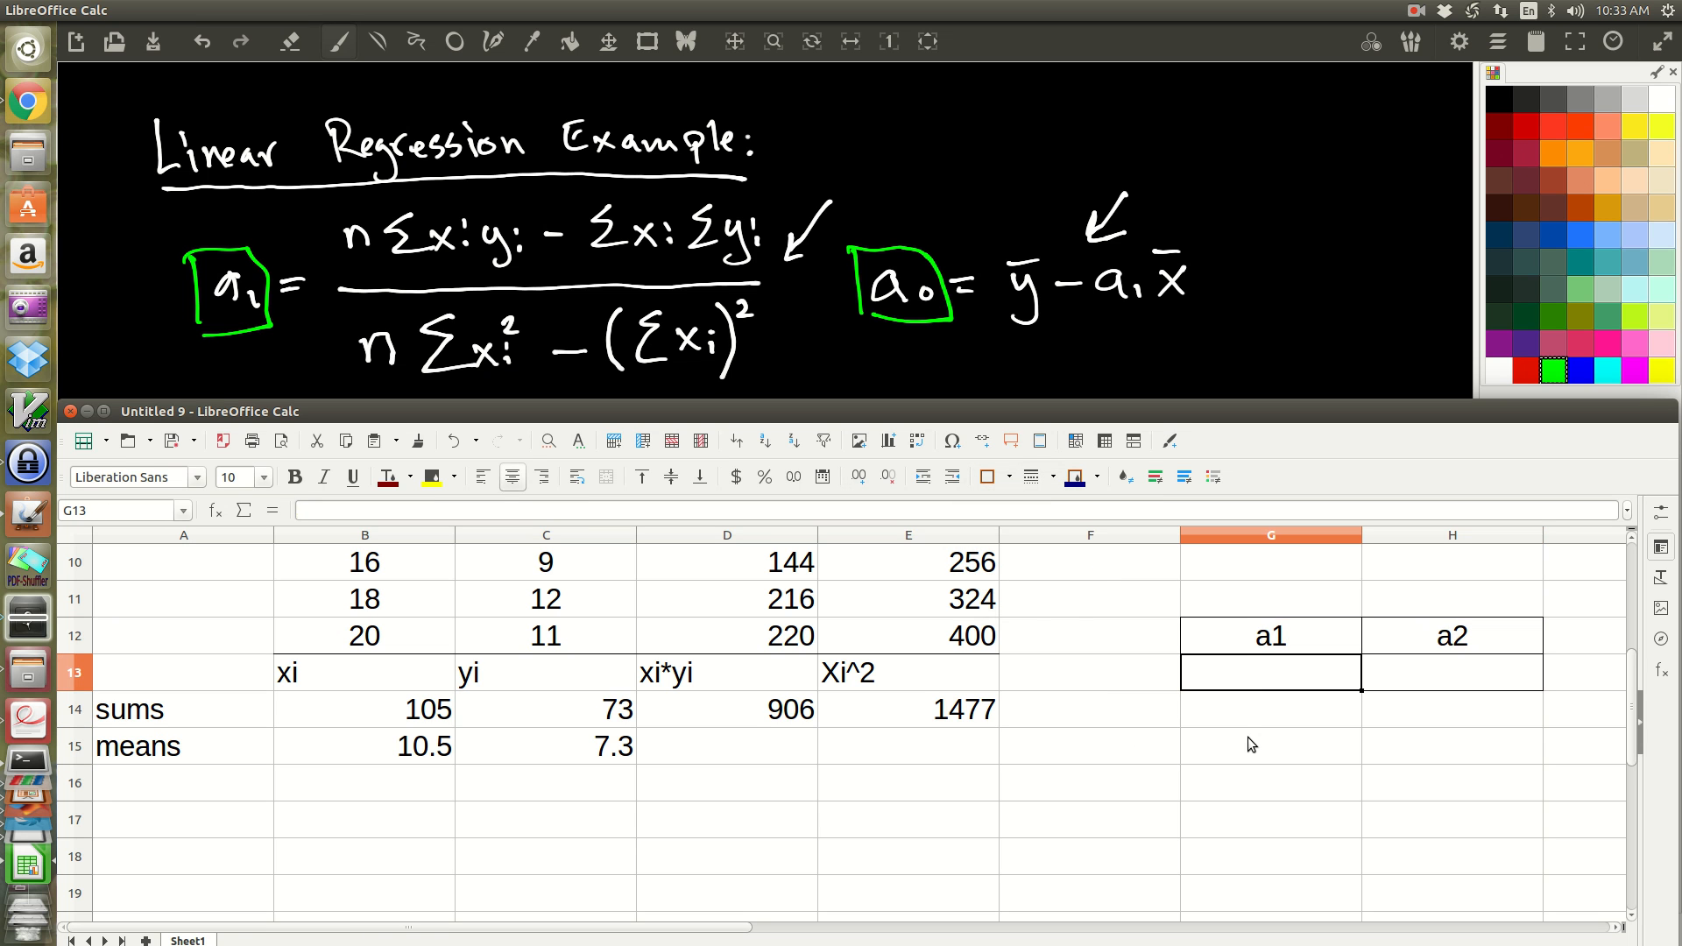
pyautogui.write('=')
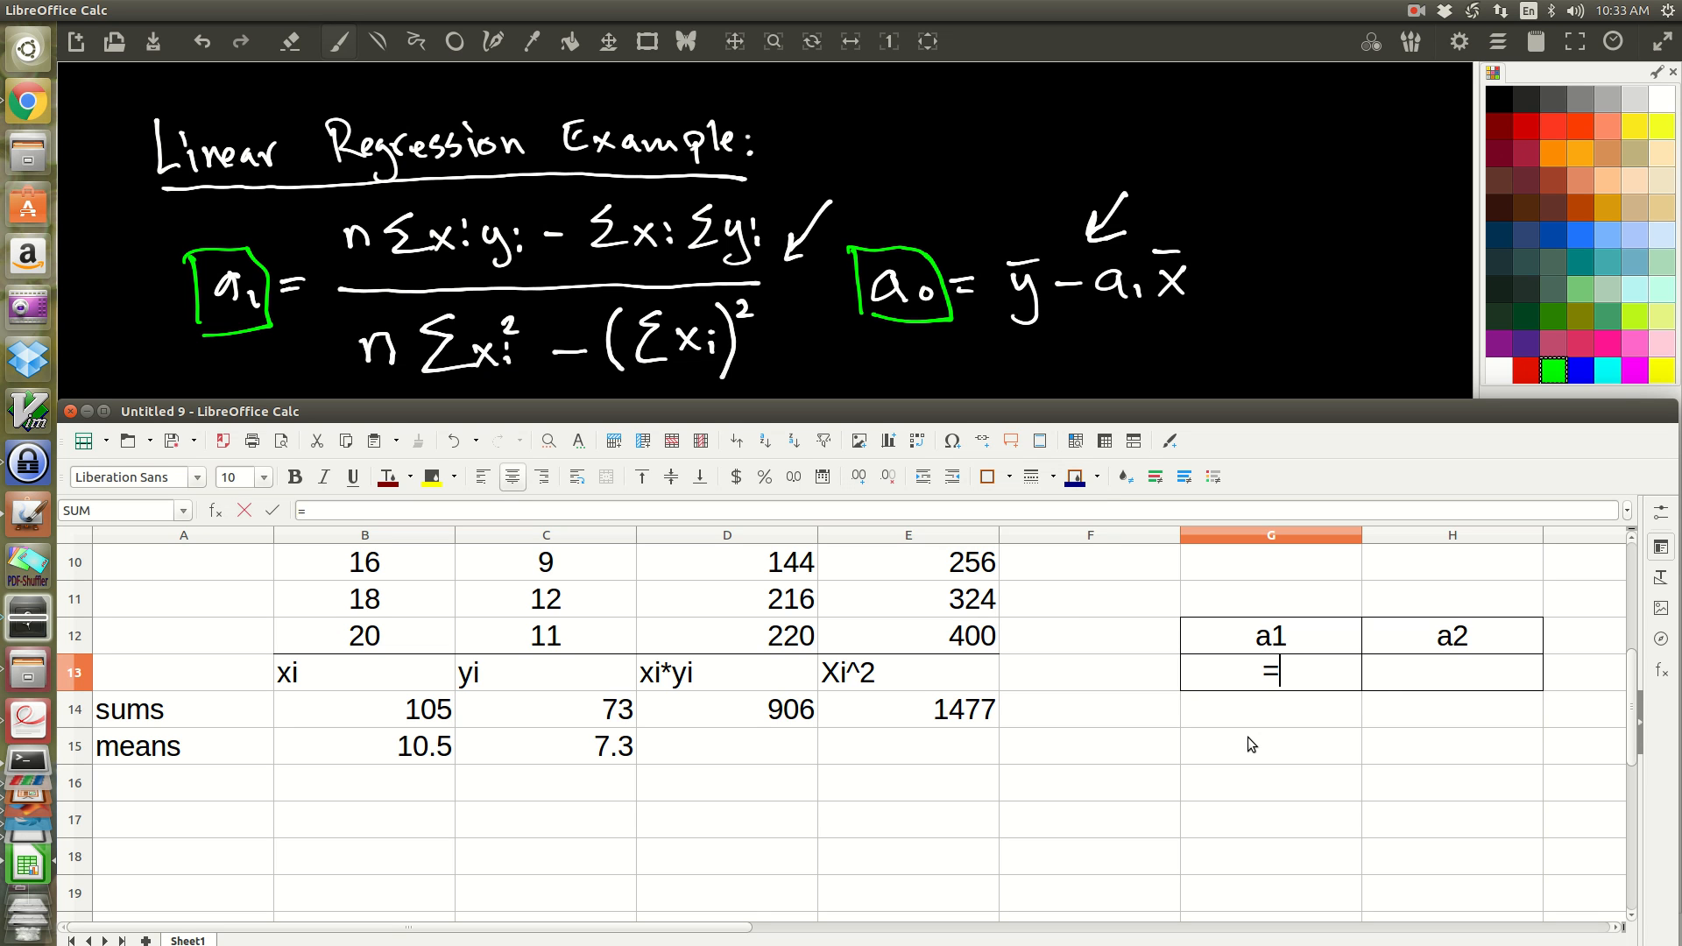
pyautogui.write('(10*')
pyautogui.click(743, 711)
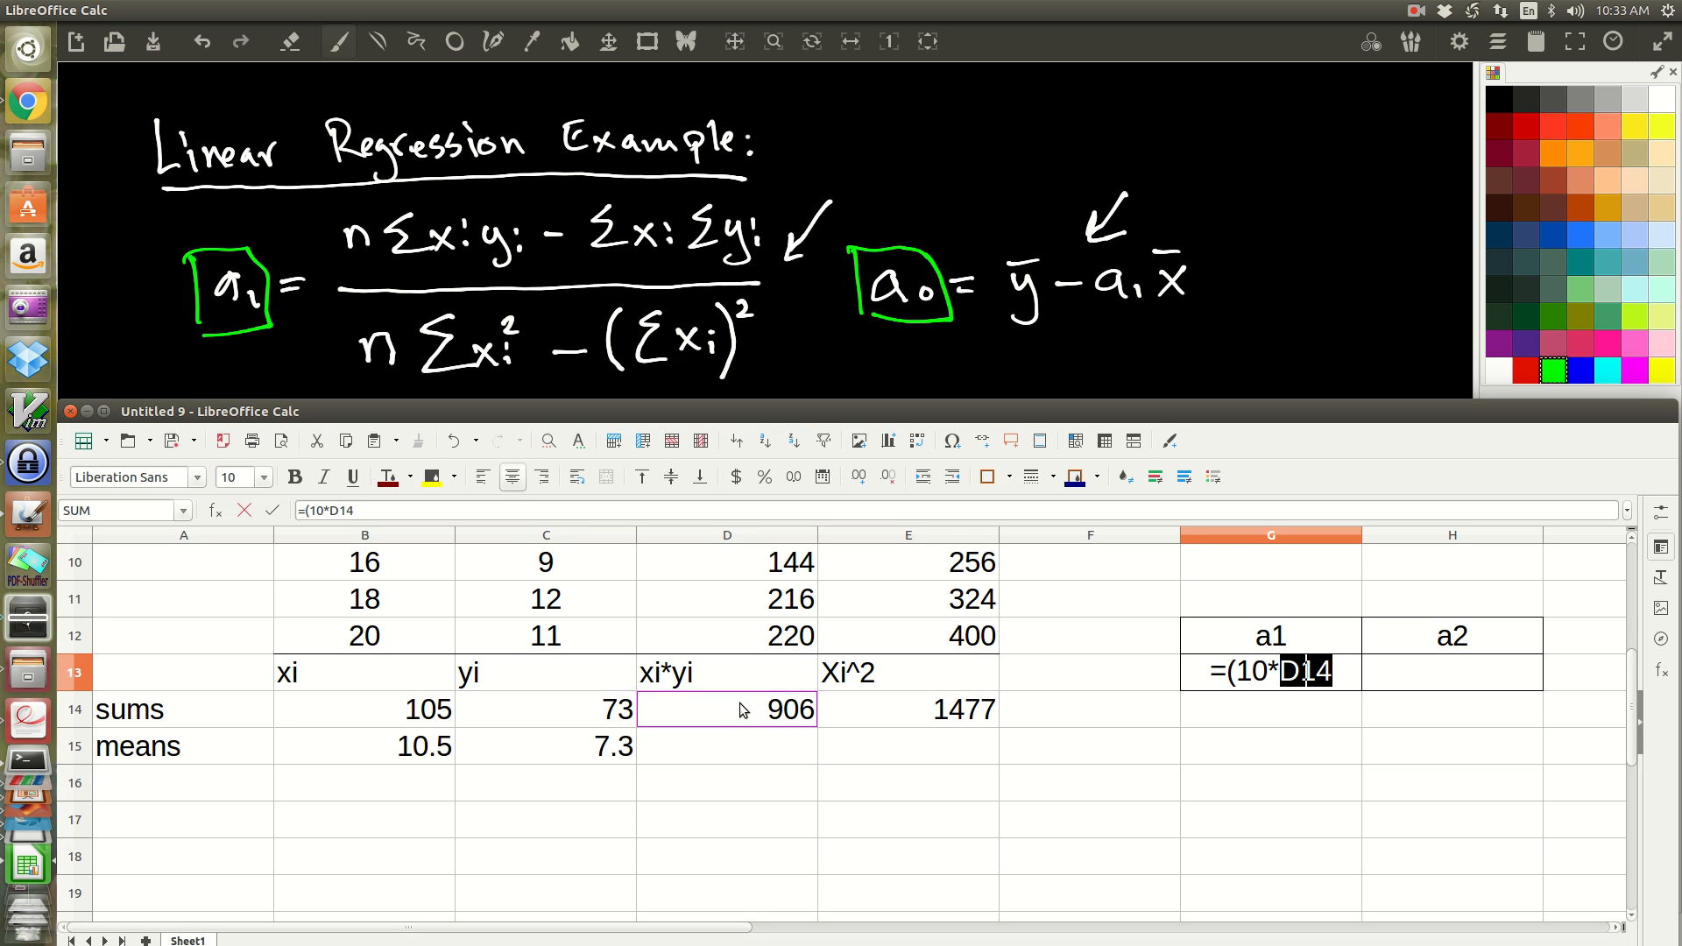
pyautogui.write('-')
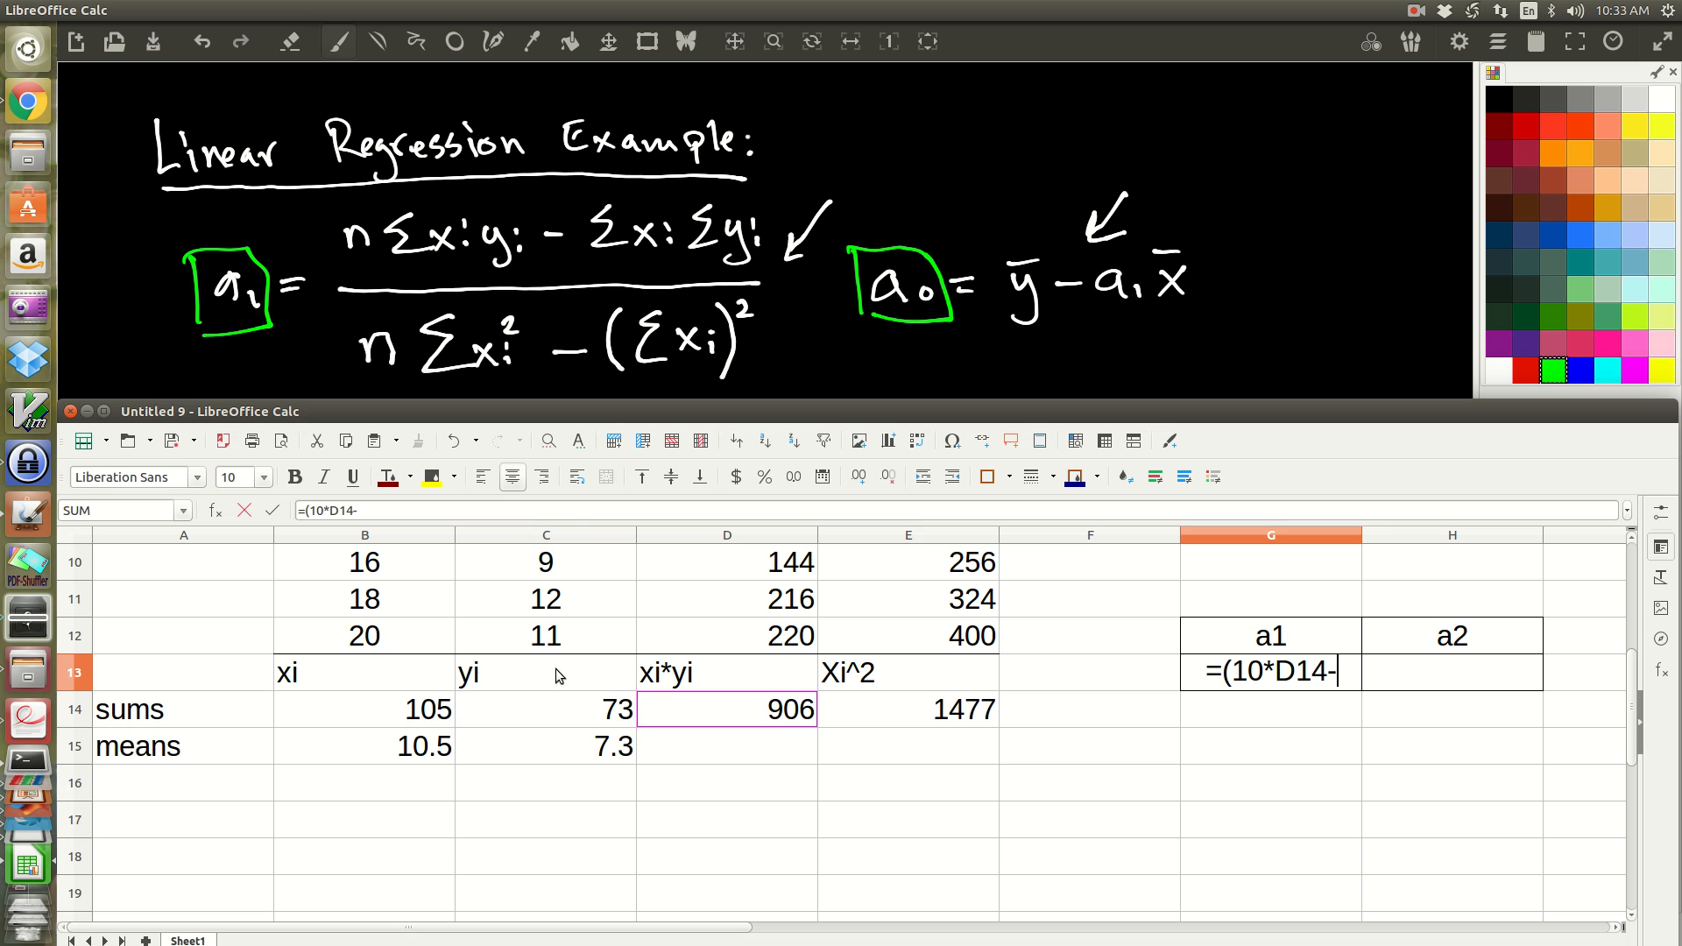
pyautogui.click(422, 706)
pyautogui.write('*')
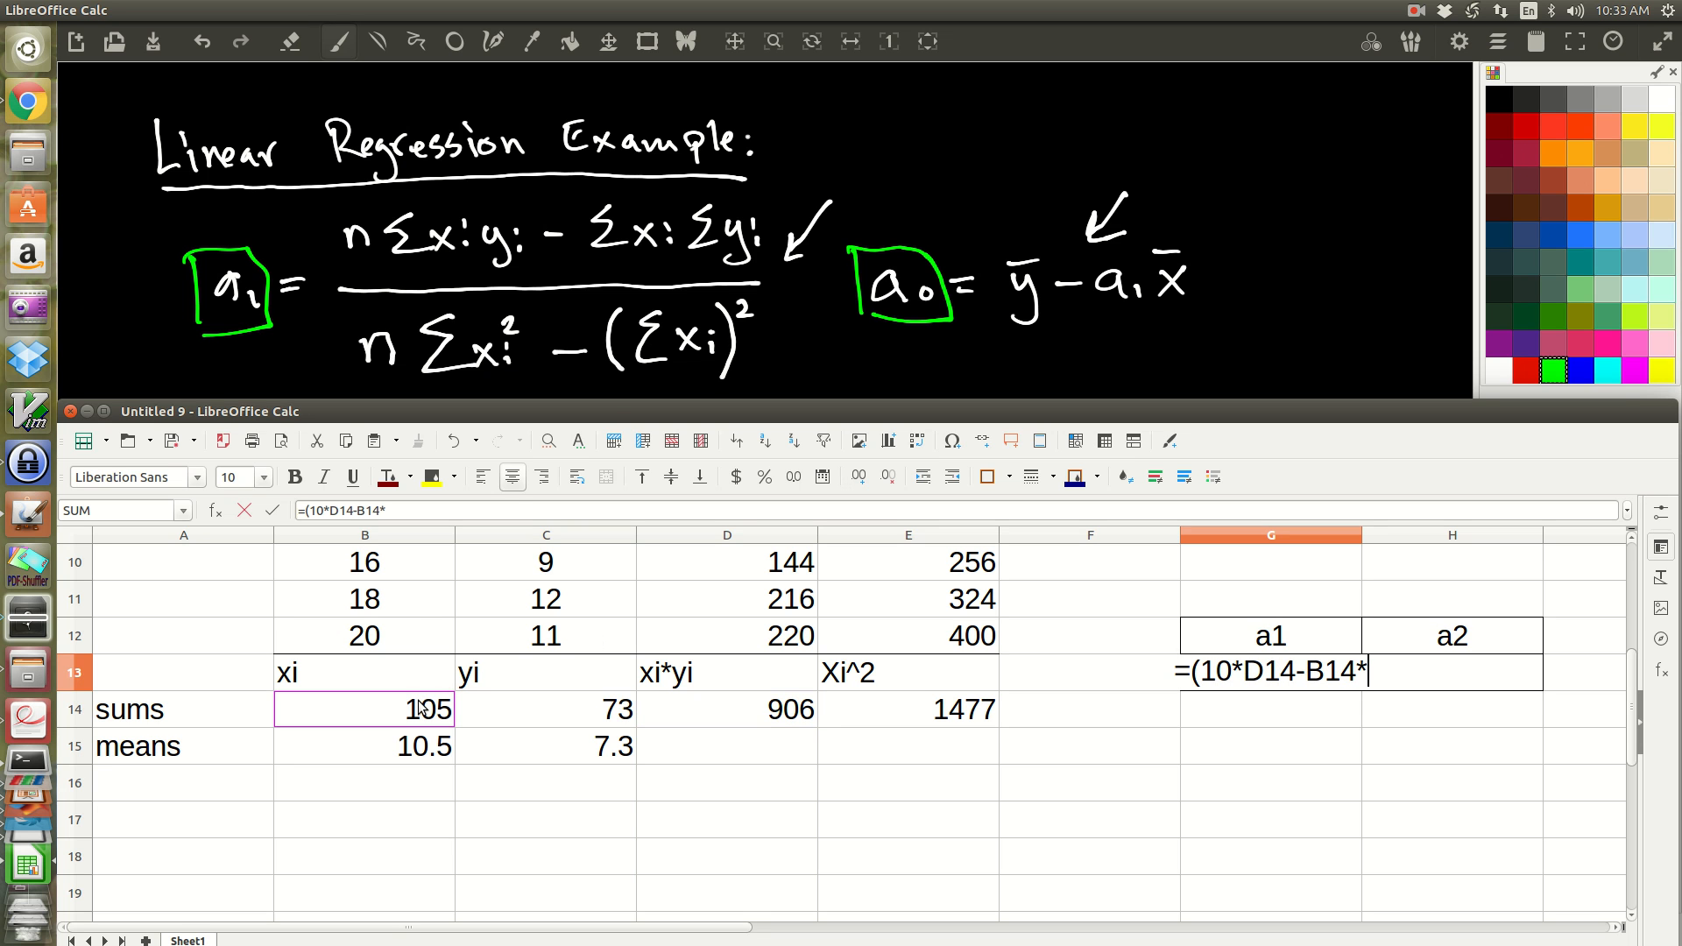
pyautogui.click(520, 713)
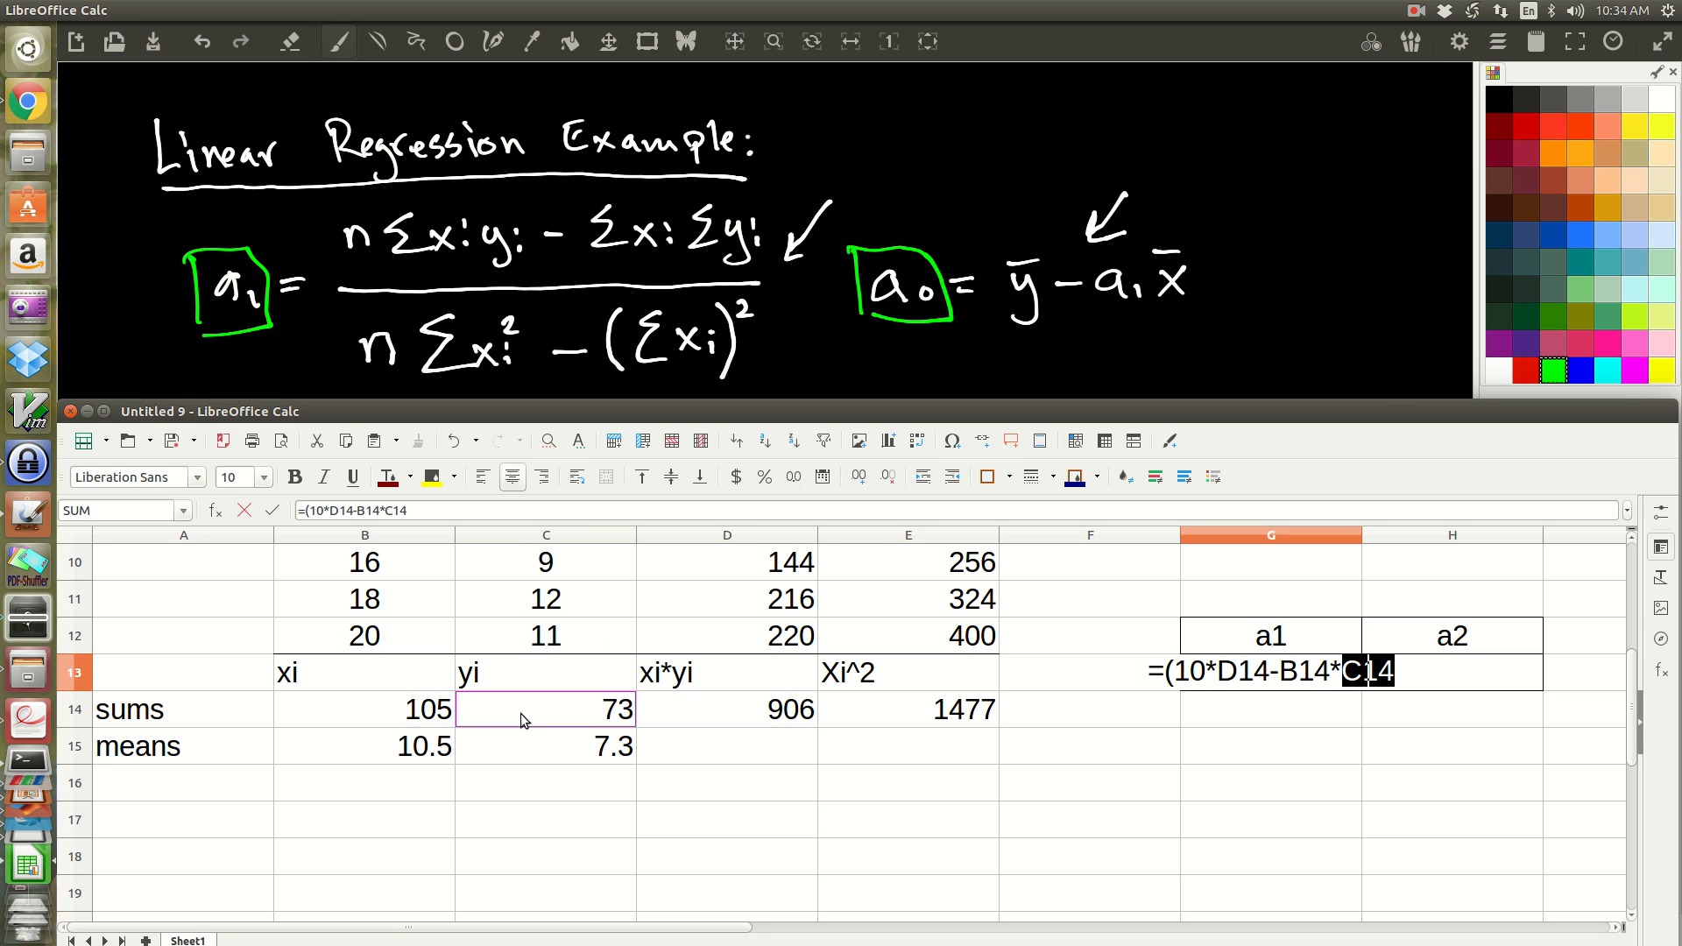
pyautogui.write(')')
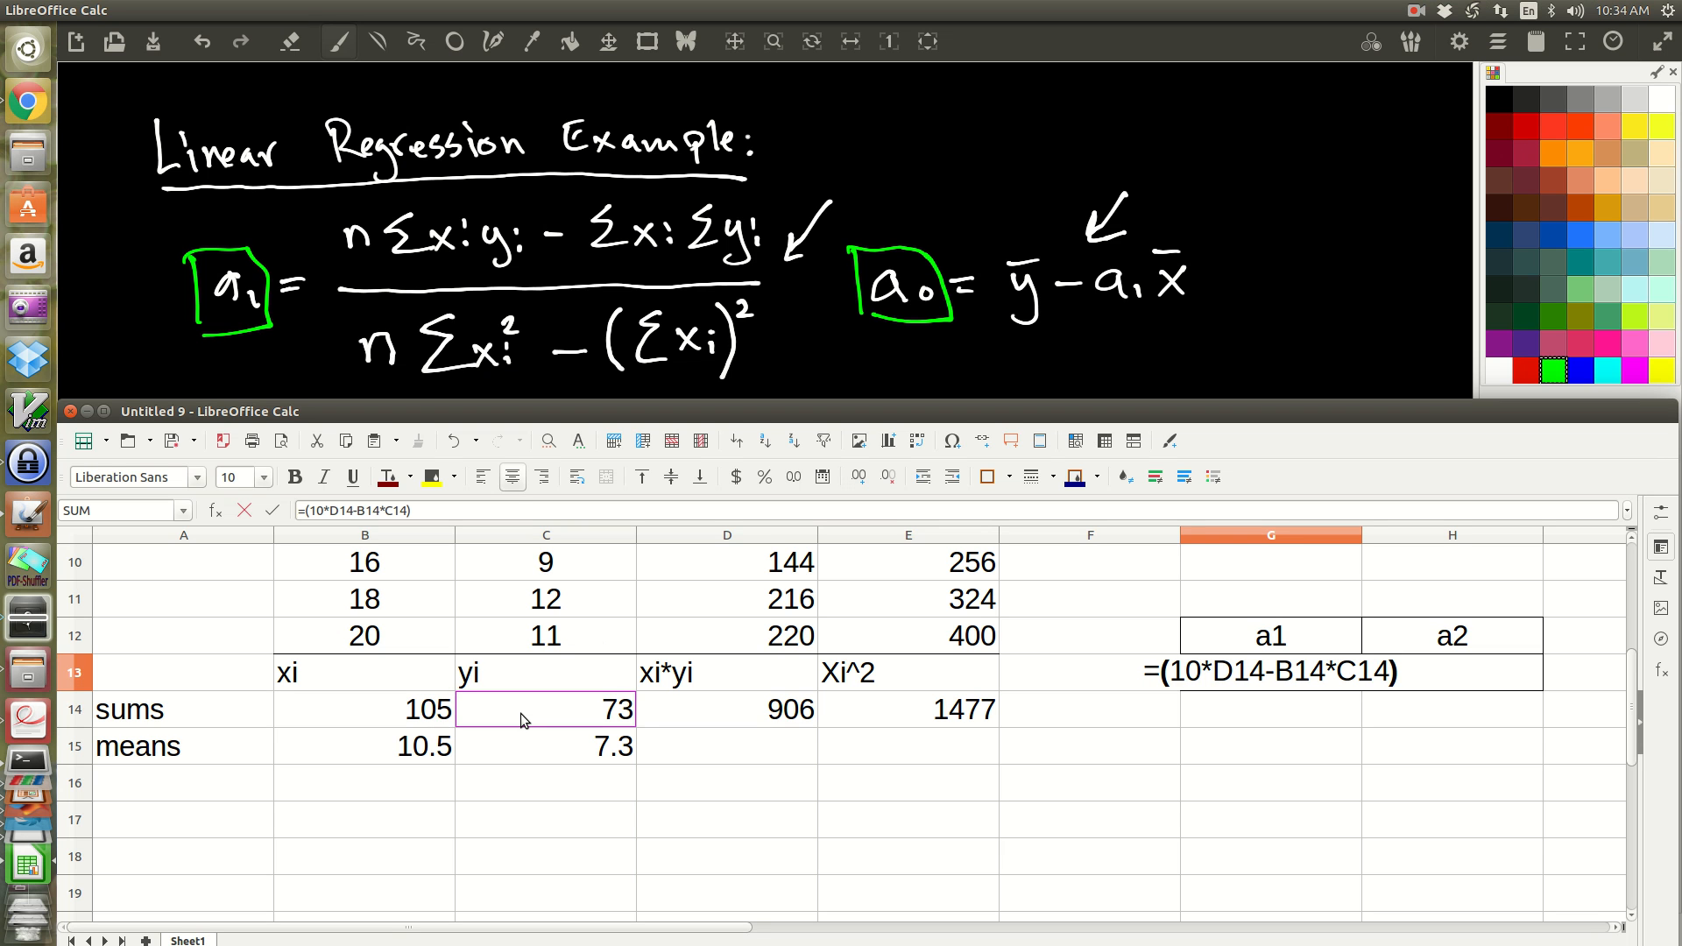
pyautogui.write('/')
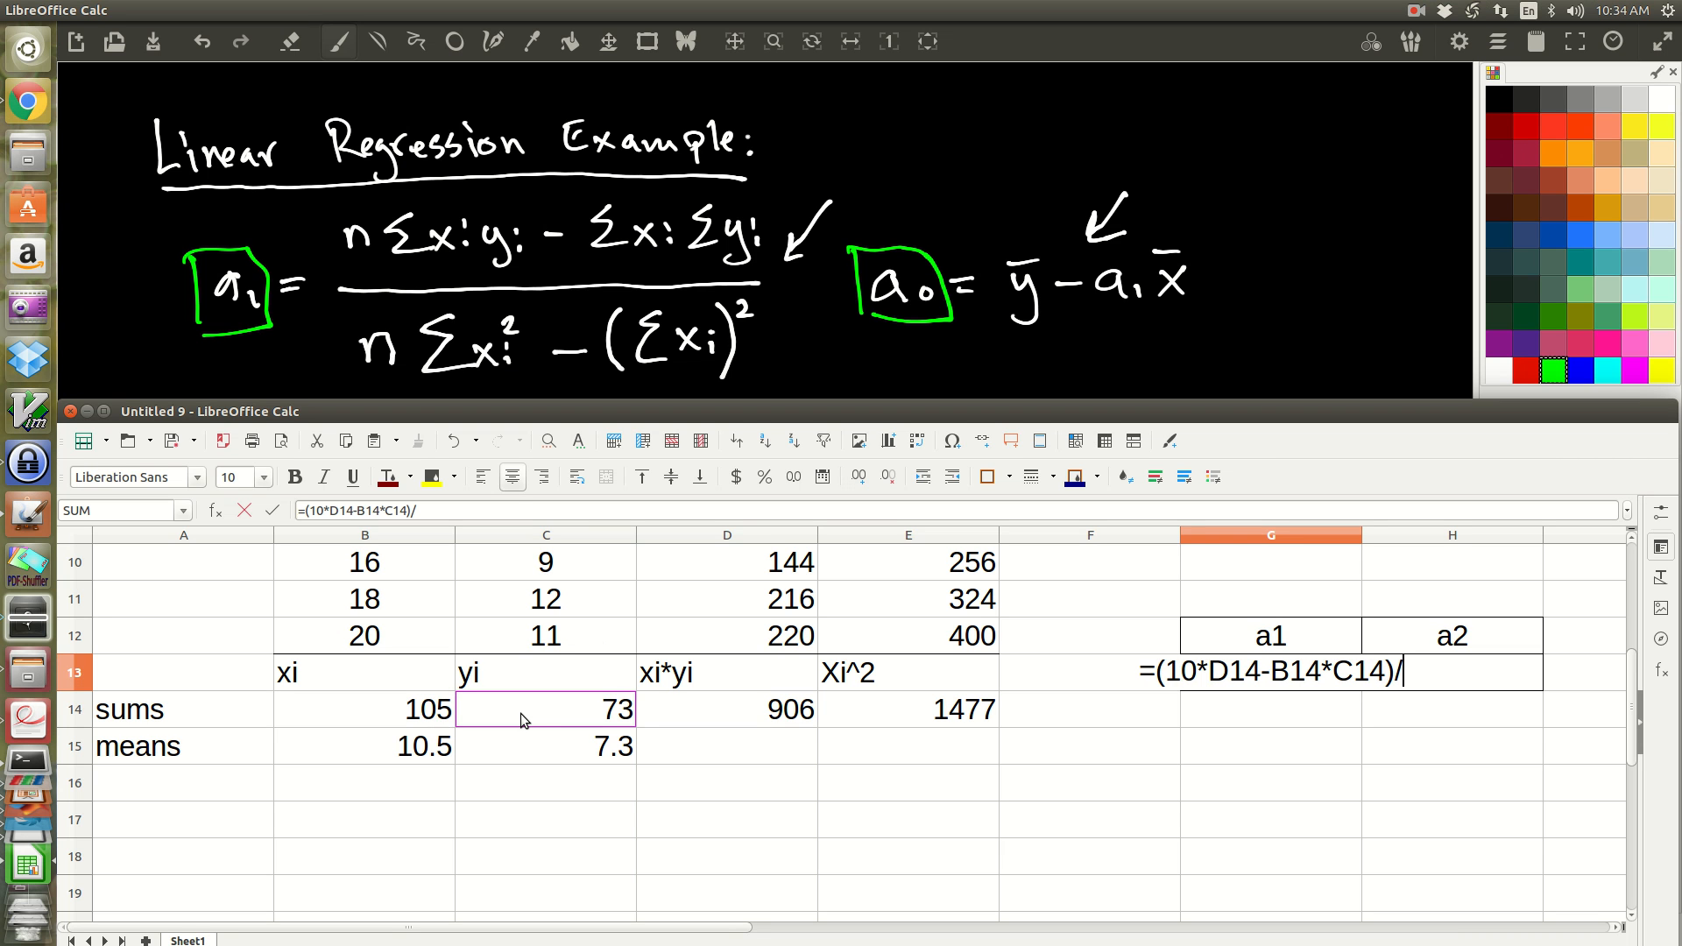
pyautogui.write('(')
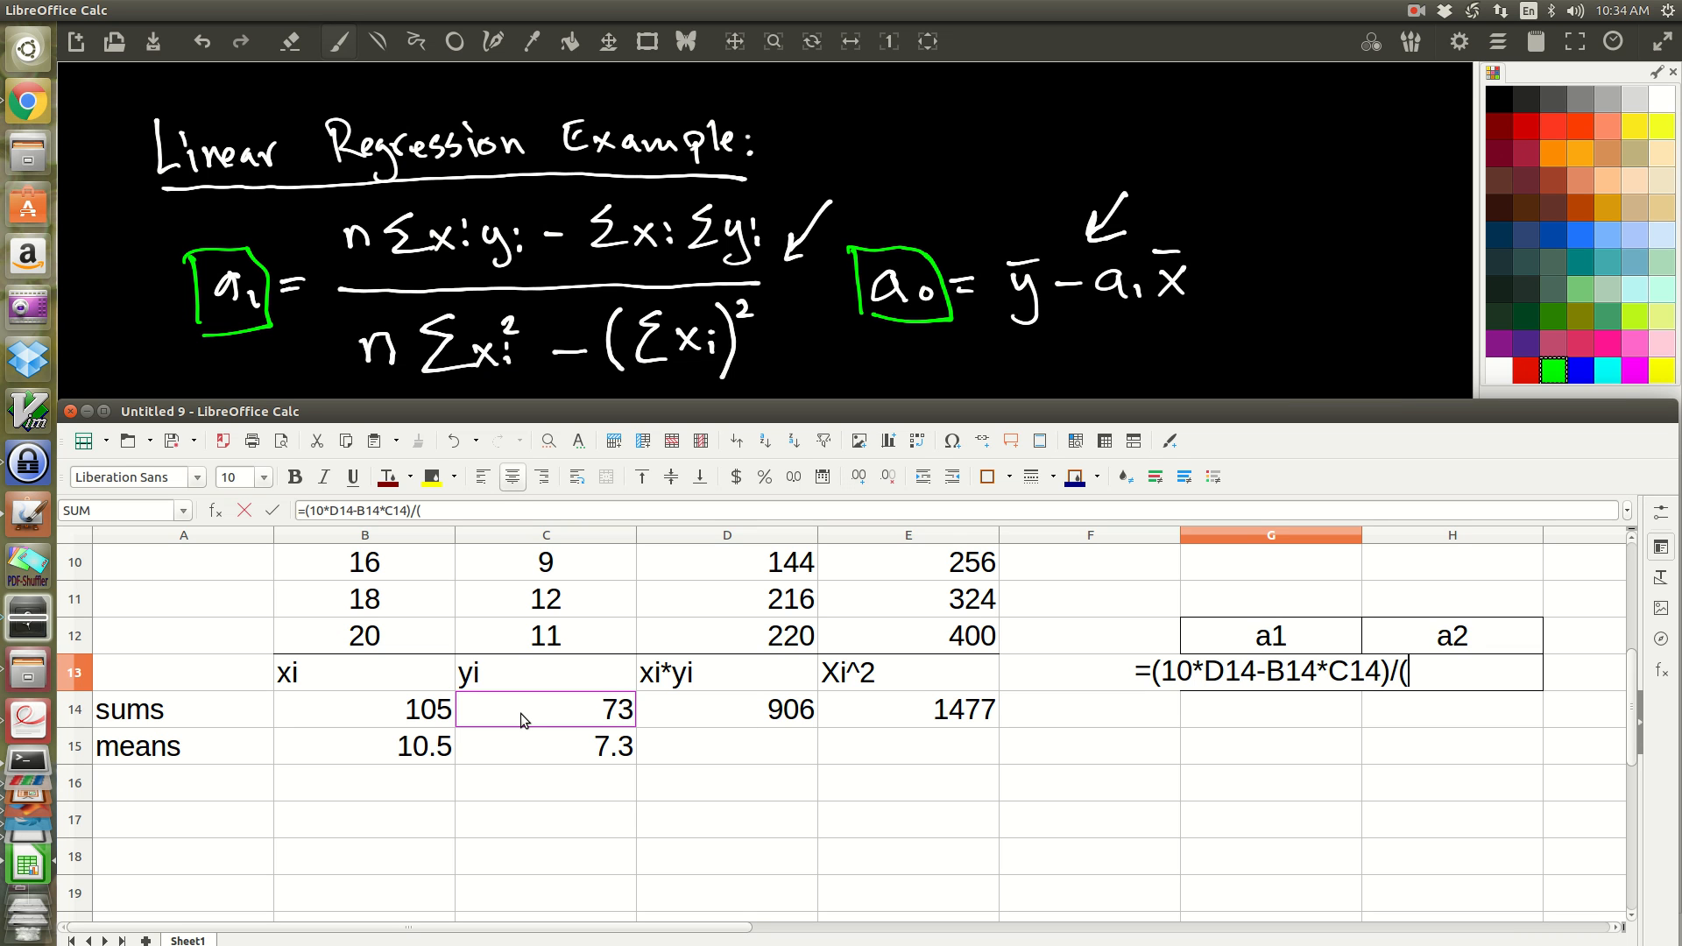
pyautogui.write('10')
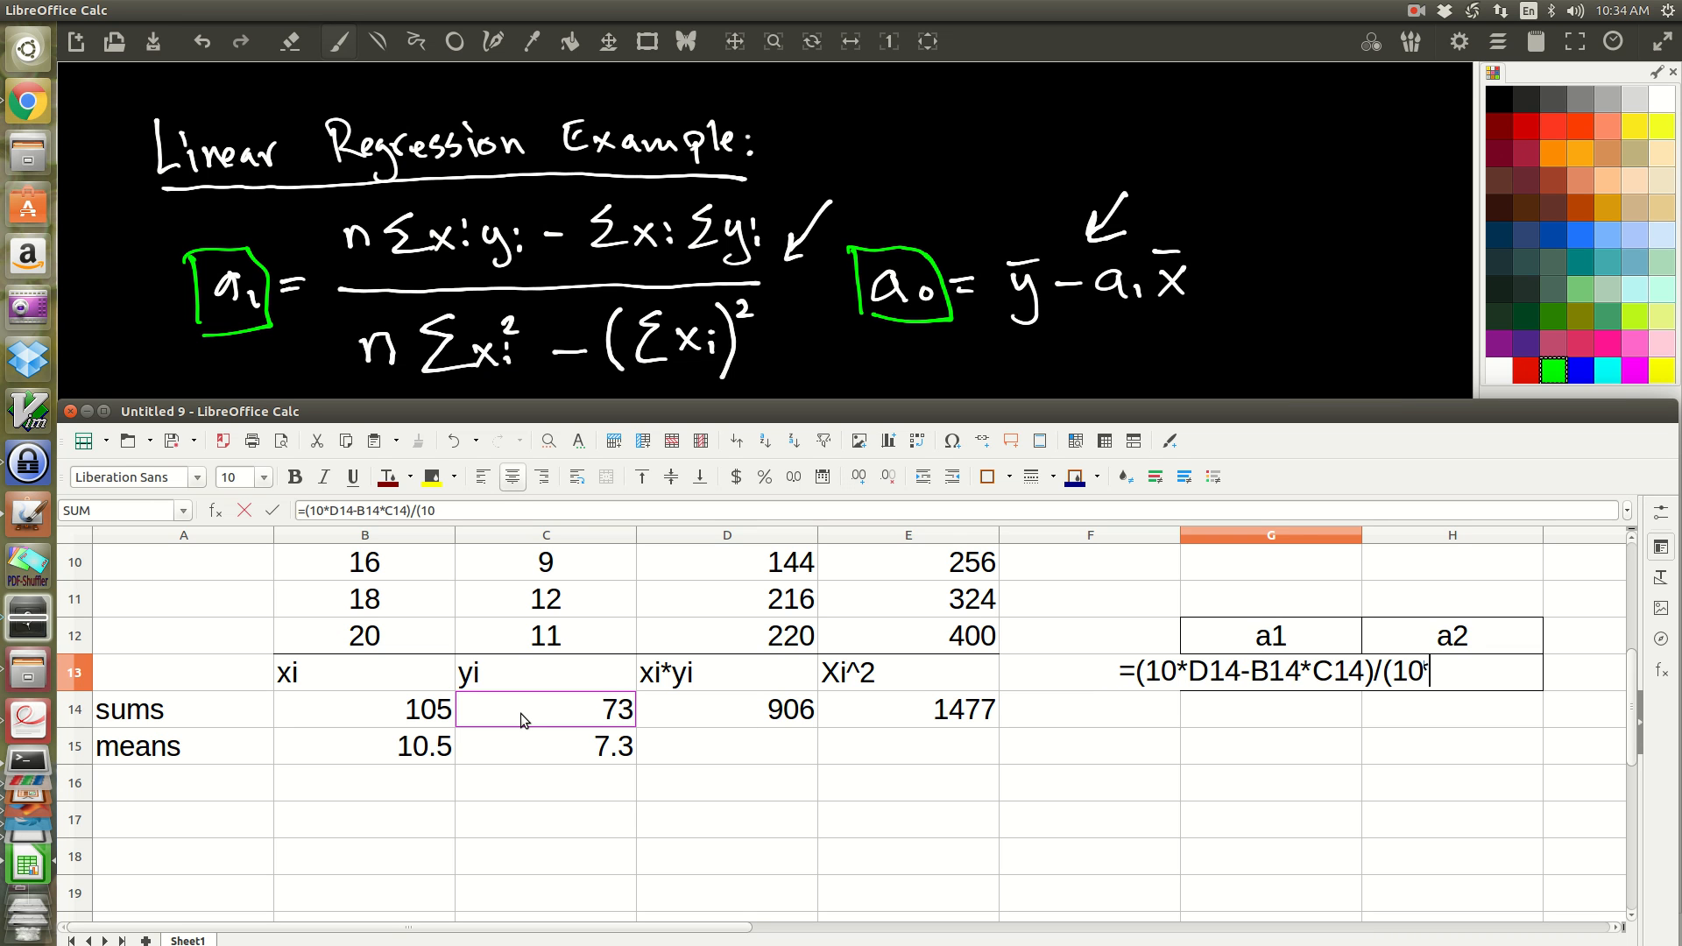
pyautogui.write('*')
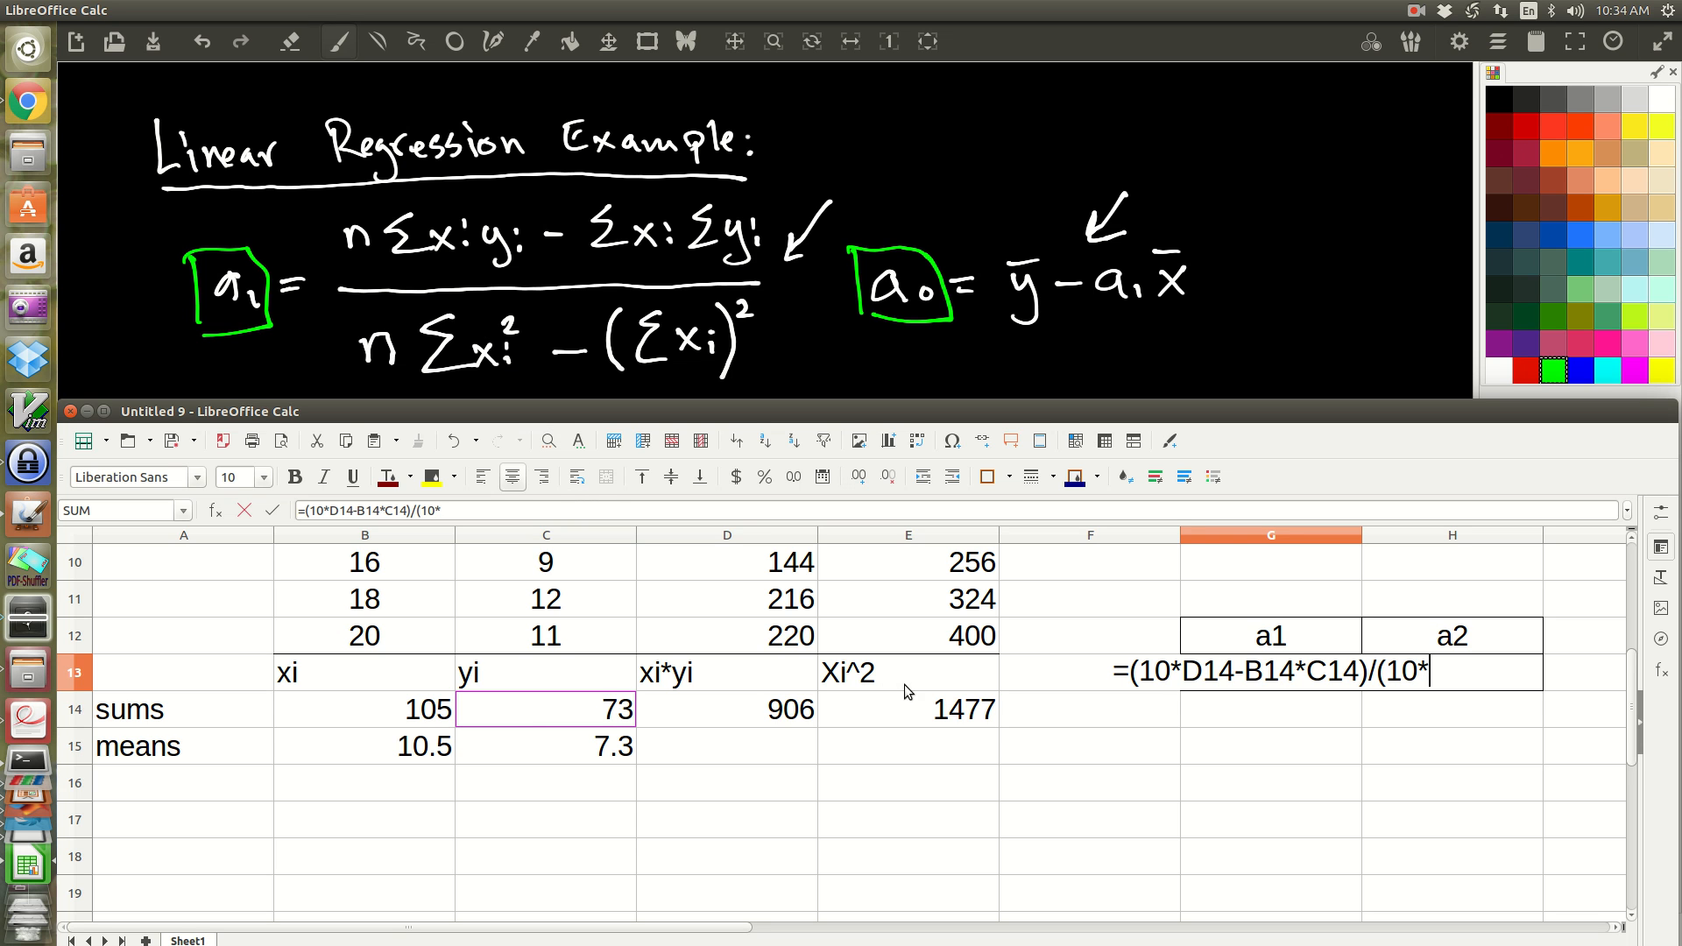
# Step: Complete the a1 formula in G13 with the denominator /(10*E14-B14^2) and compare its result with the slope in the chart's trend line equation
pyautogui.click(936, 714)
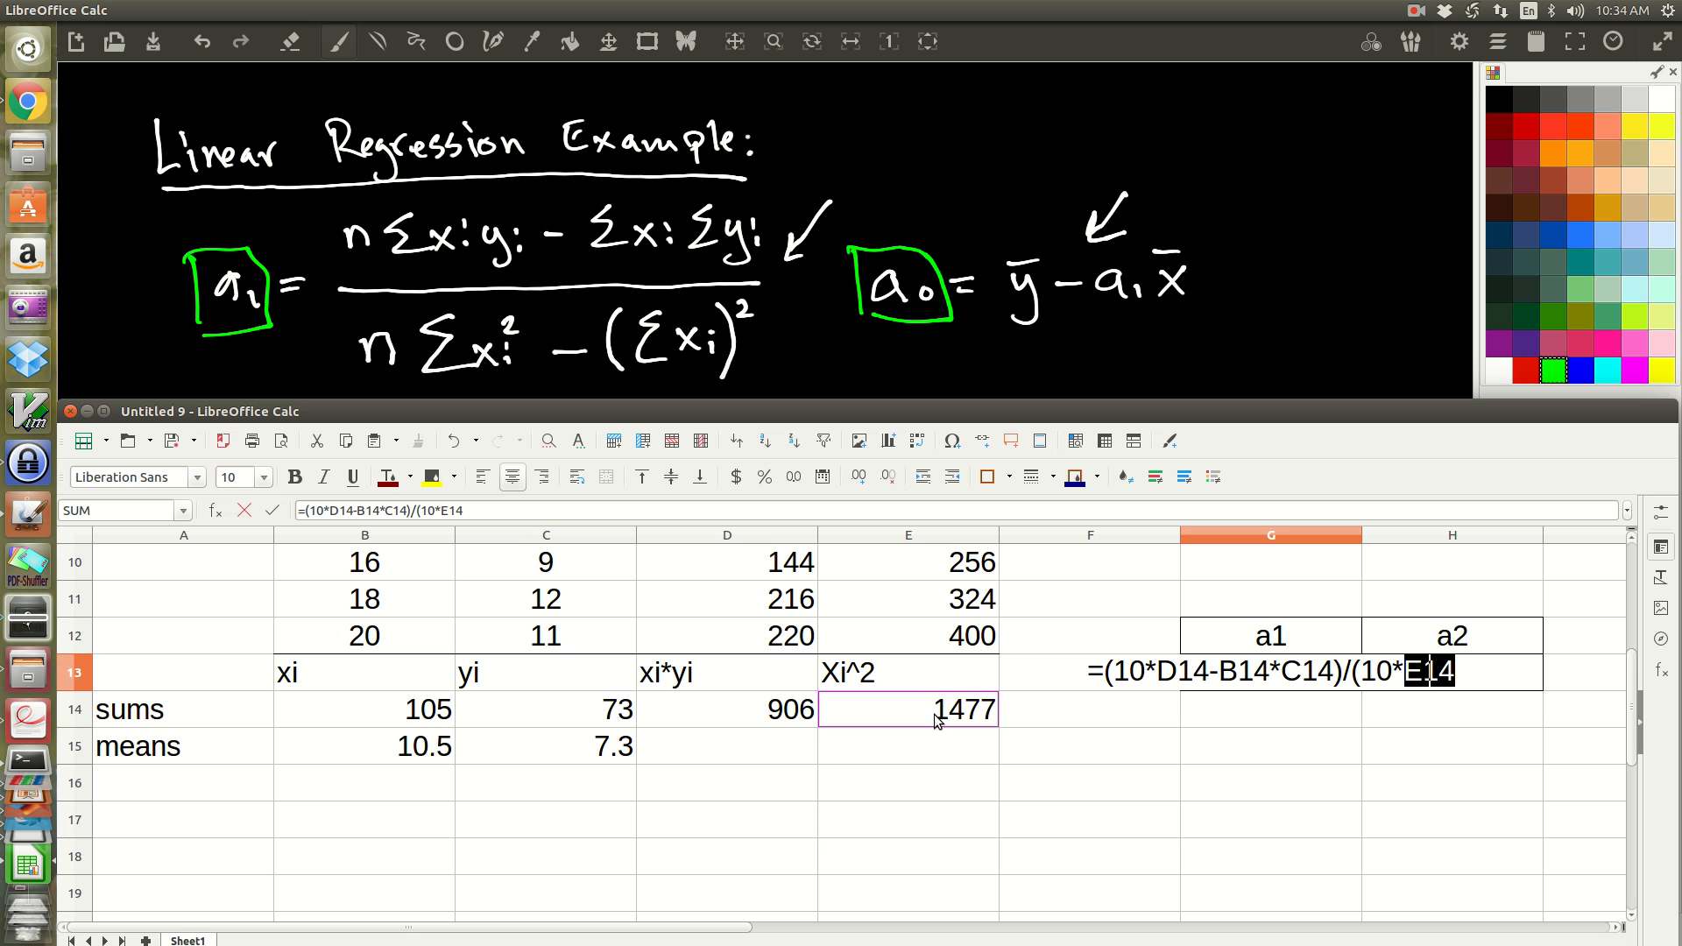
pyautogui.write('-')
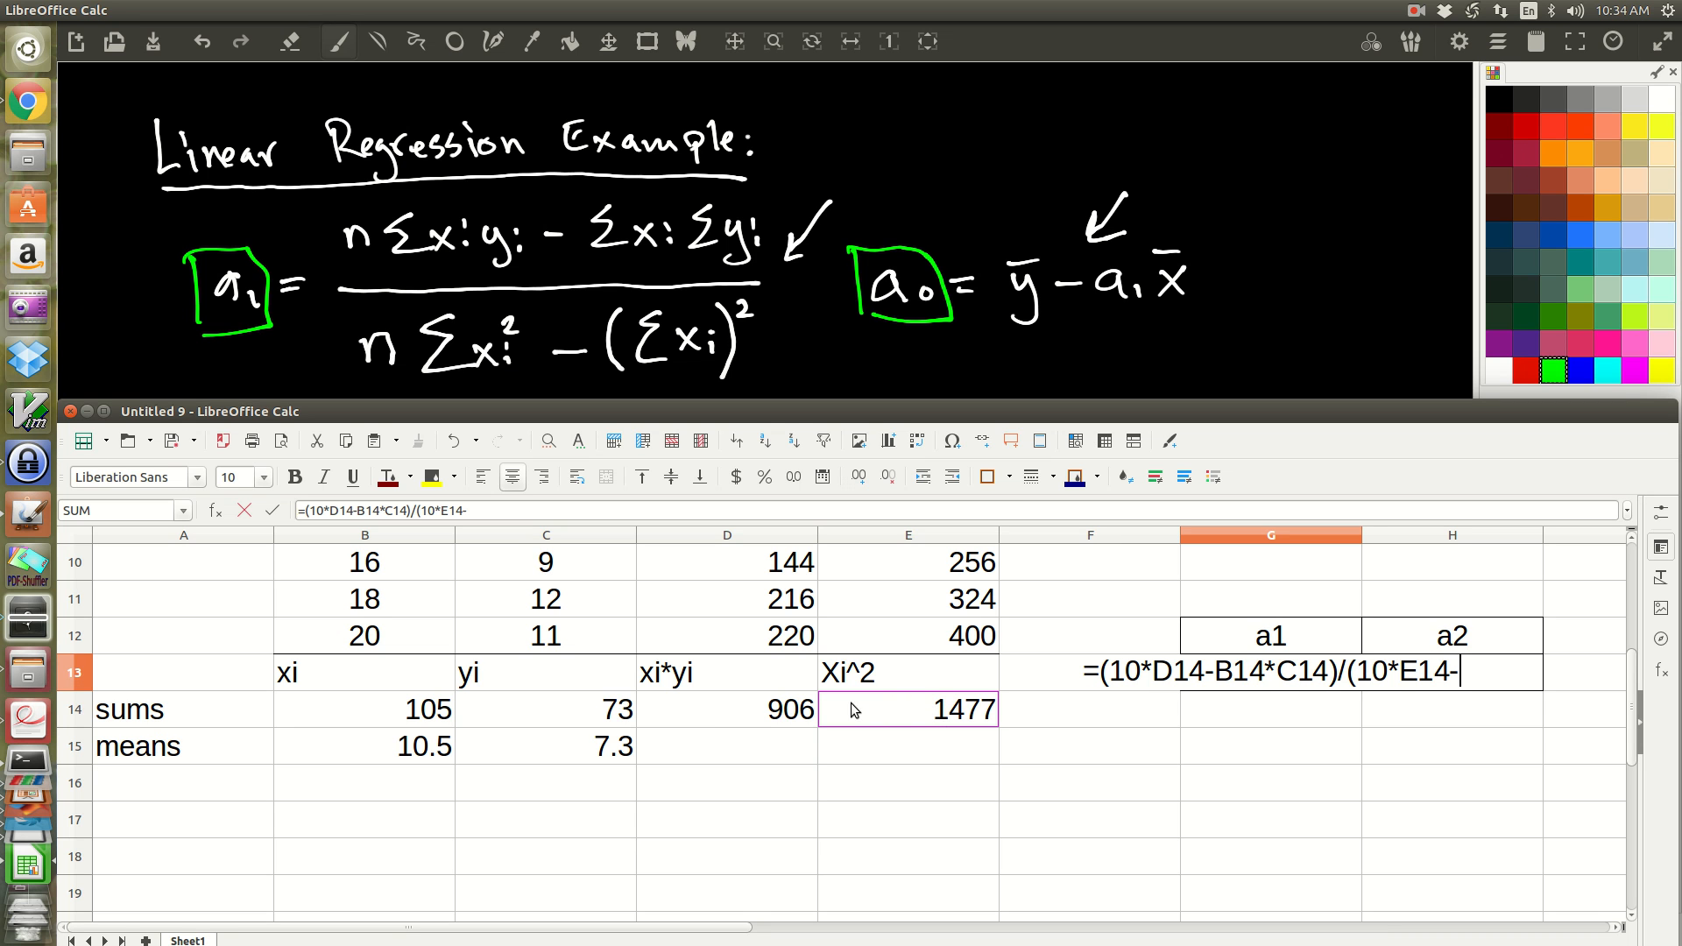
pyautogui.click(431, 709)
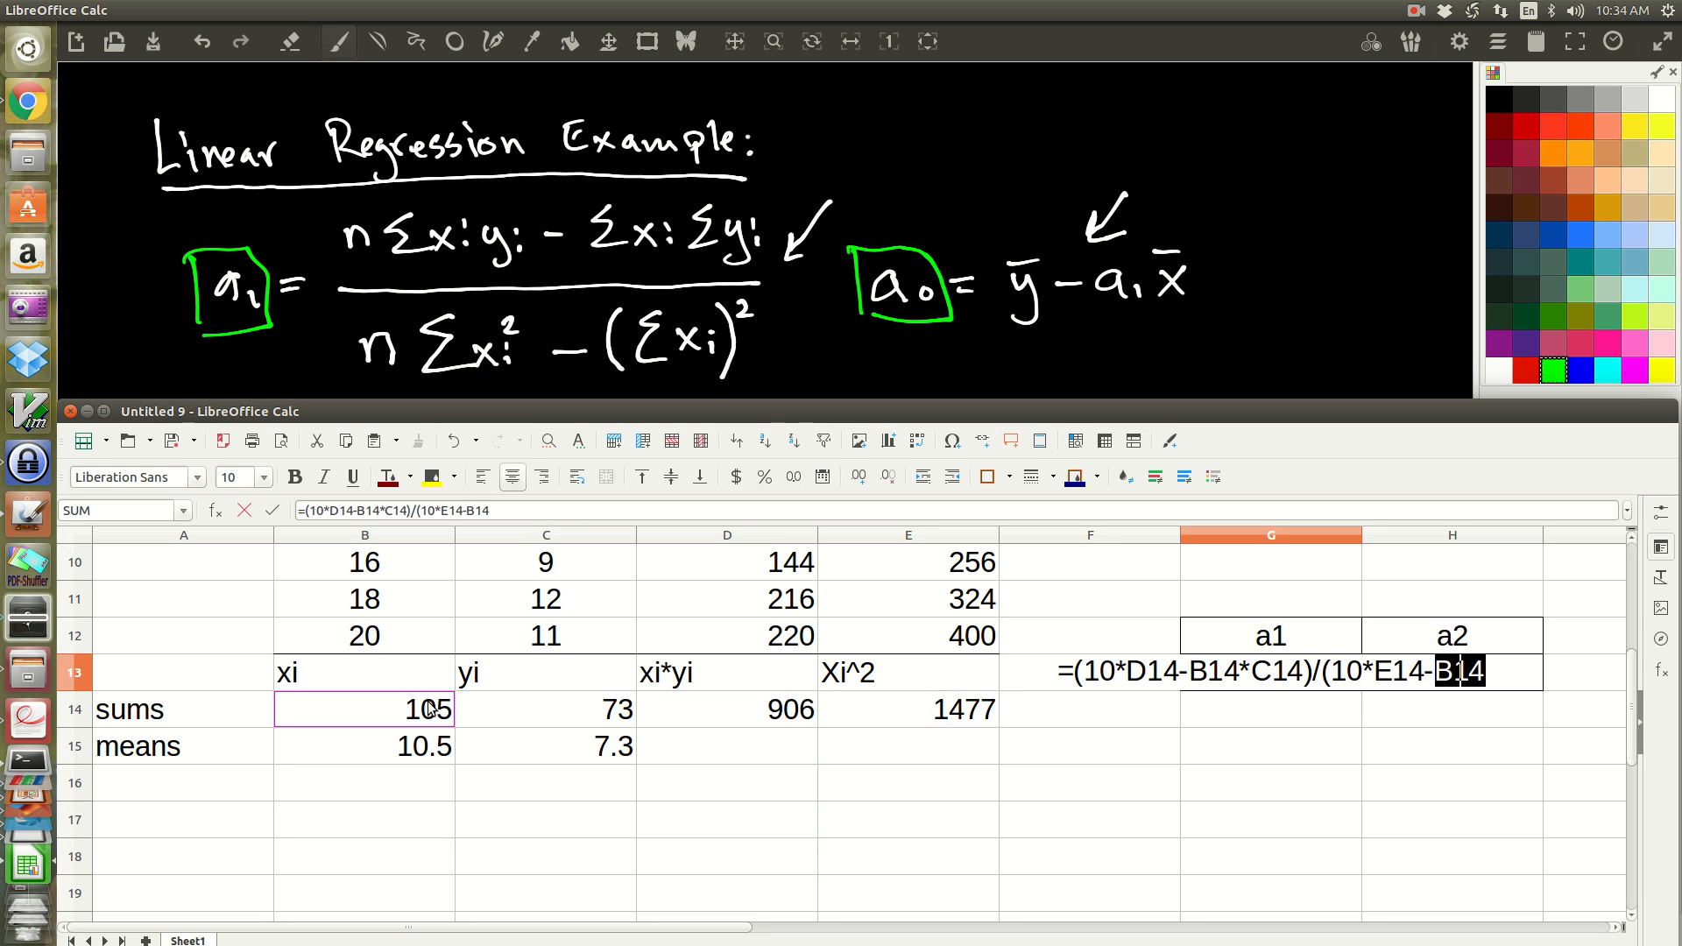
pyautogui.write('^2')
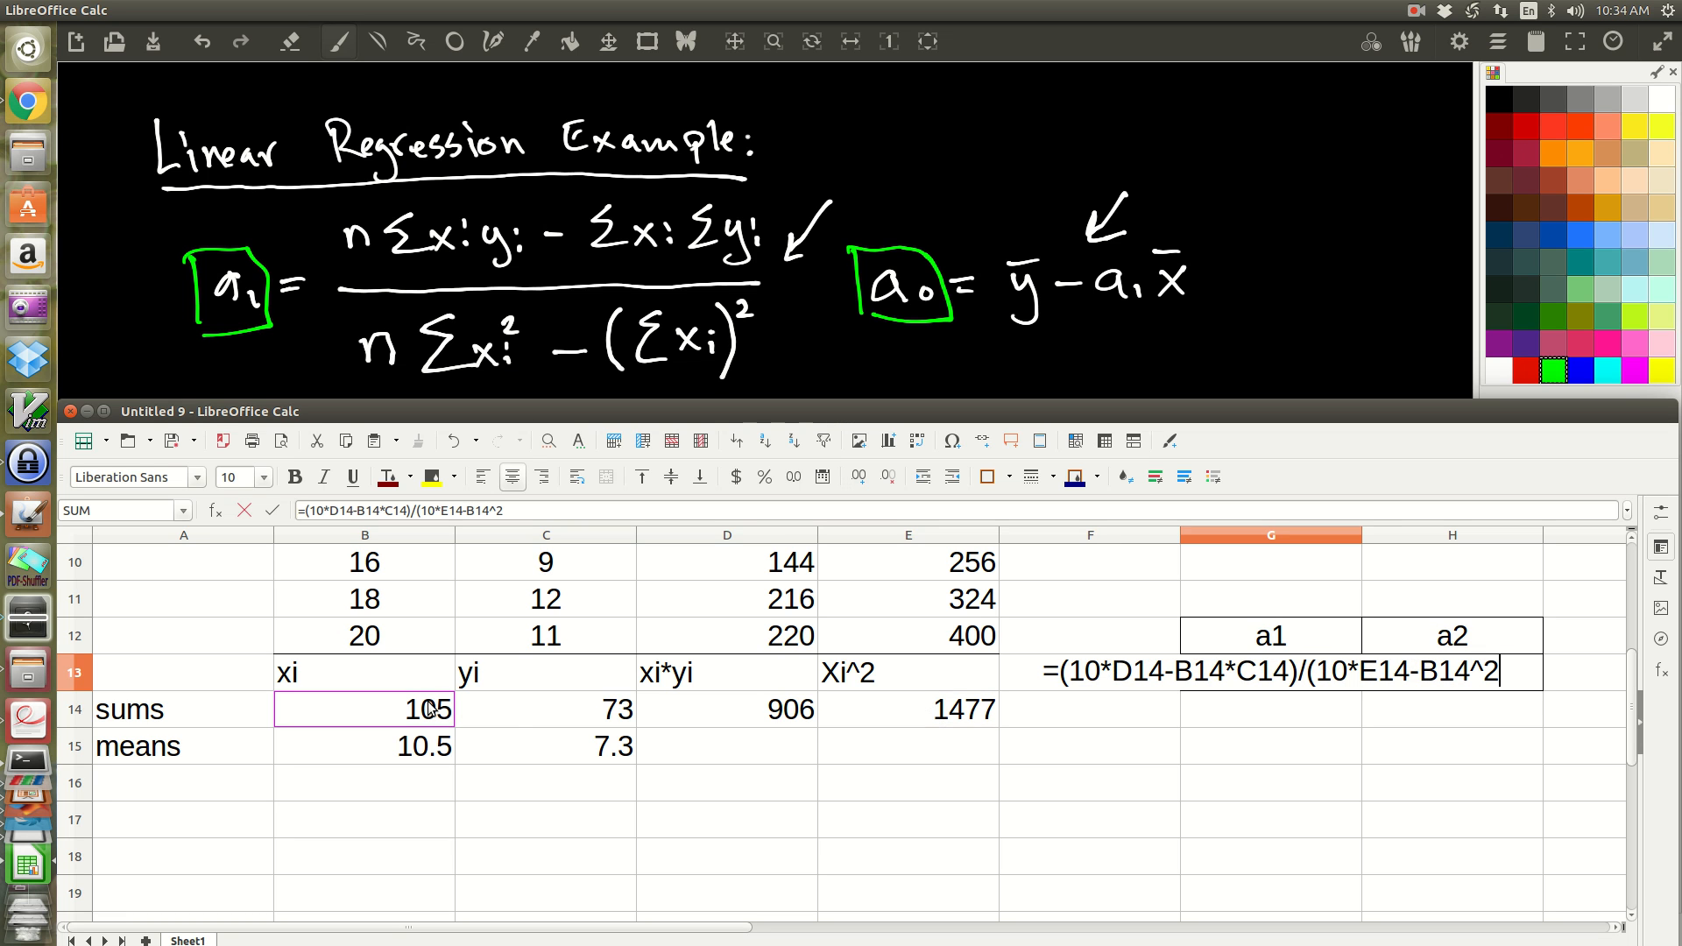
pyautogui.write(')')
pyautogui.press('Return')
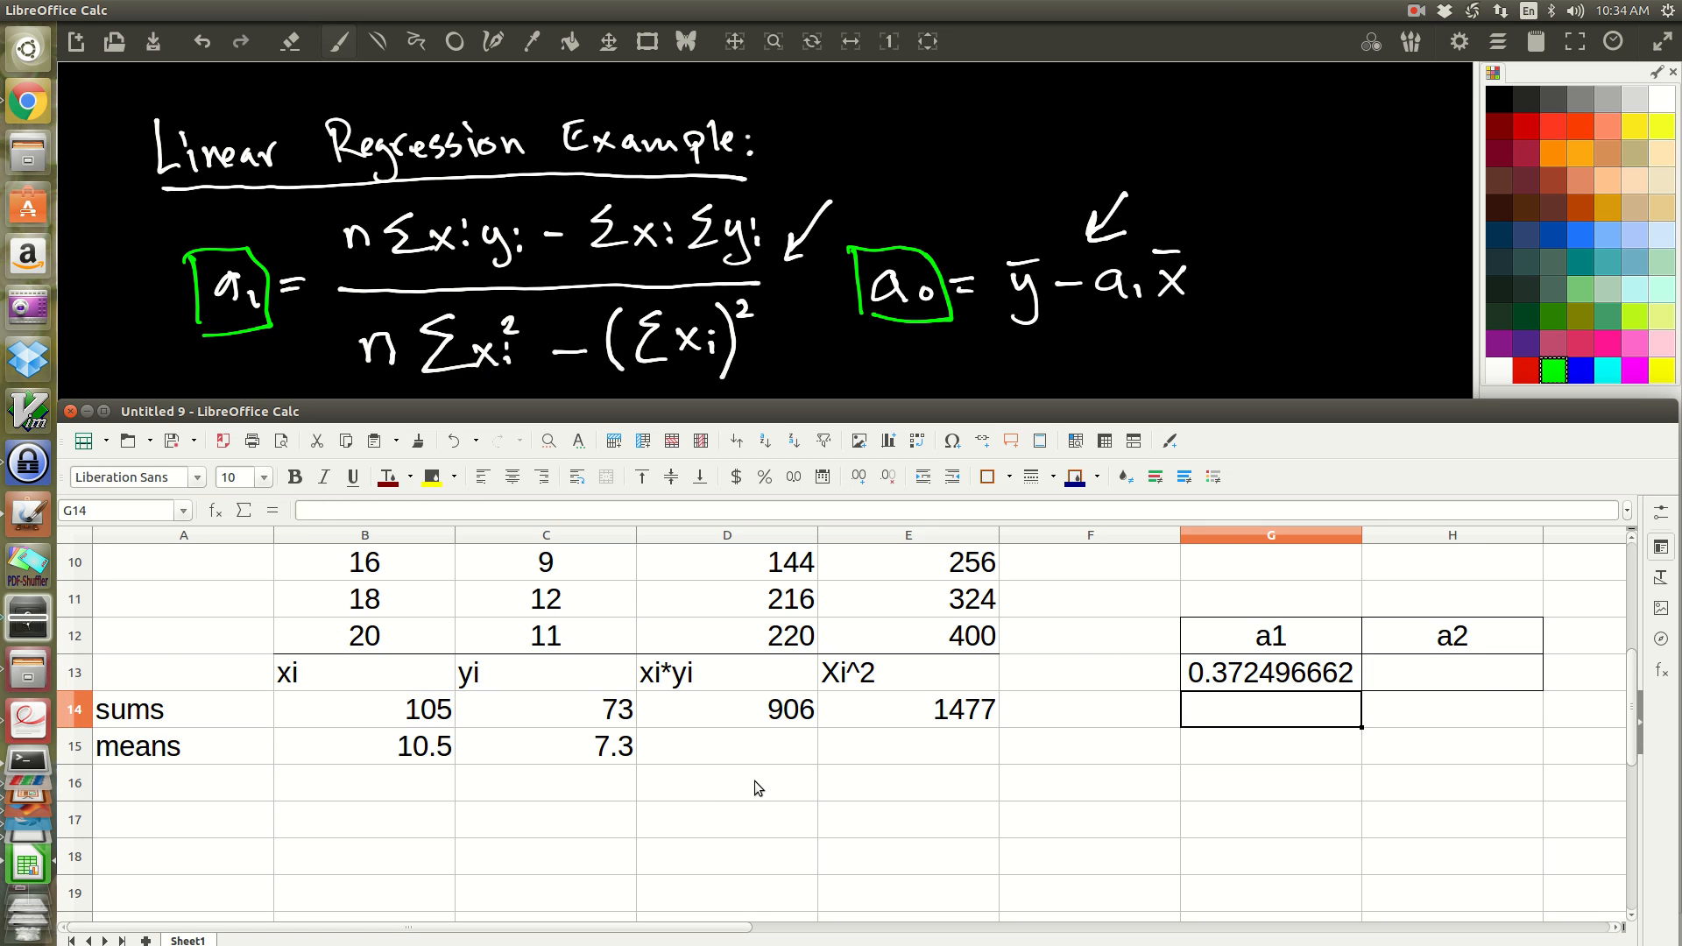
pyautogui.scroll(-3, 754, 781)
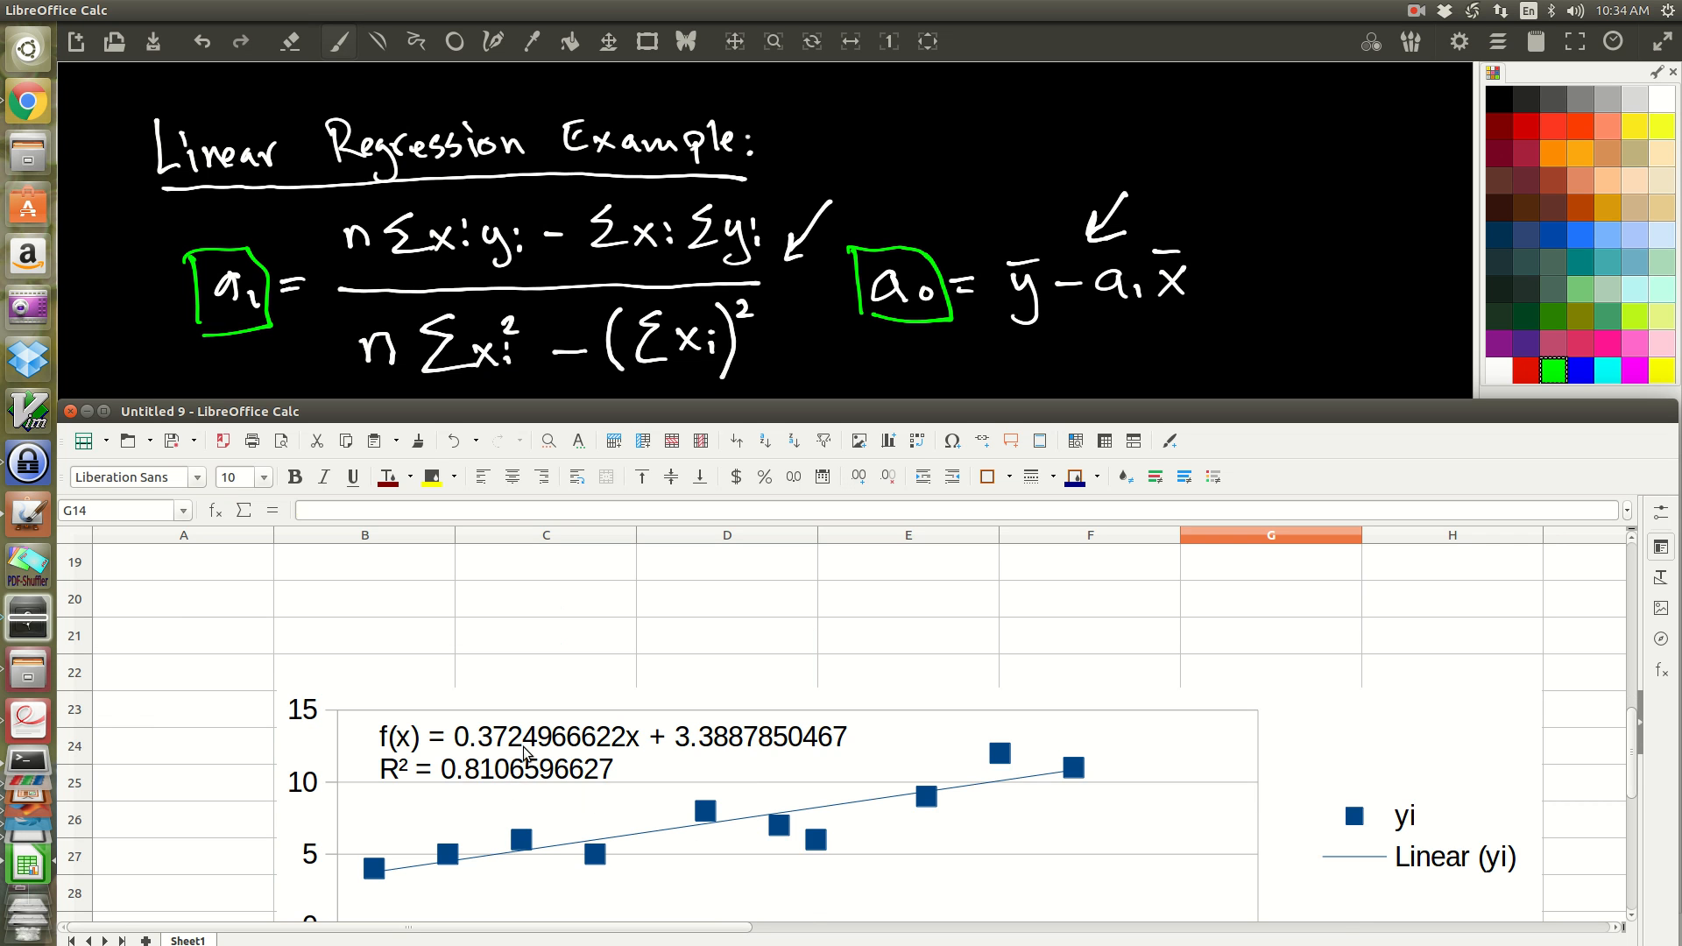
pyautogui.scroll(3, 526, 752)
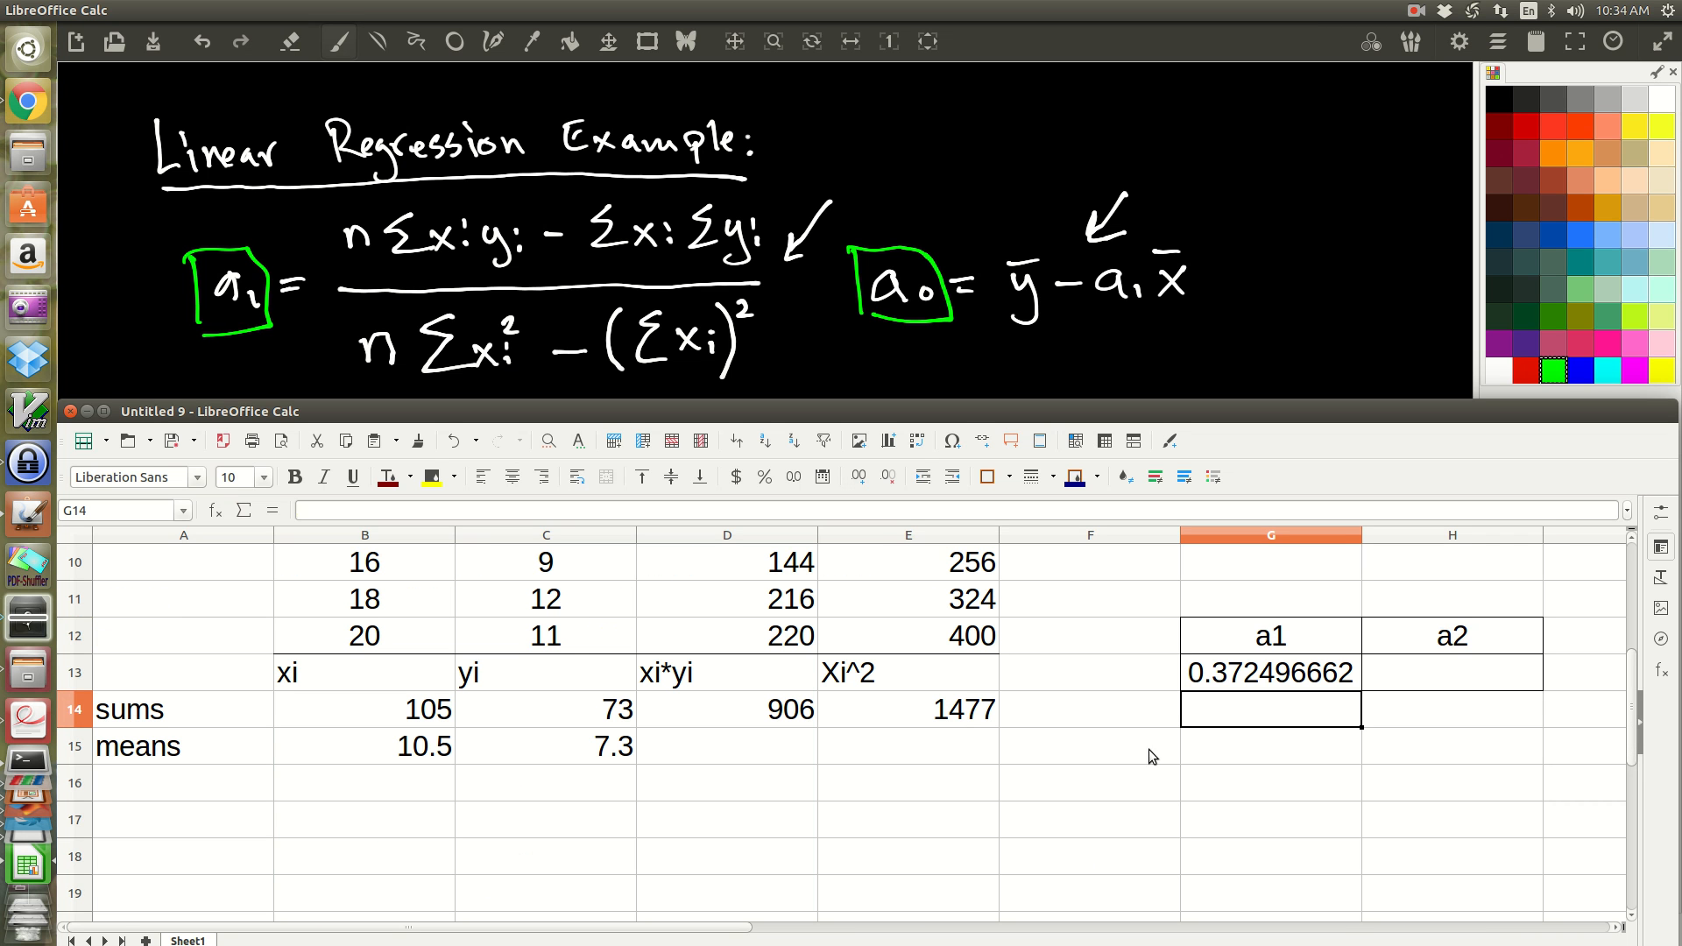
# Step: Calculate the intercept in H13 with the formula =C15-G13*B15 and compare it with the constant in the chart's trend line equation
pyautogui.click(1463, 666)
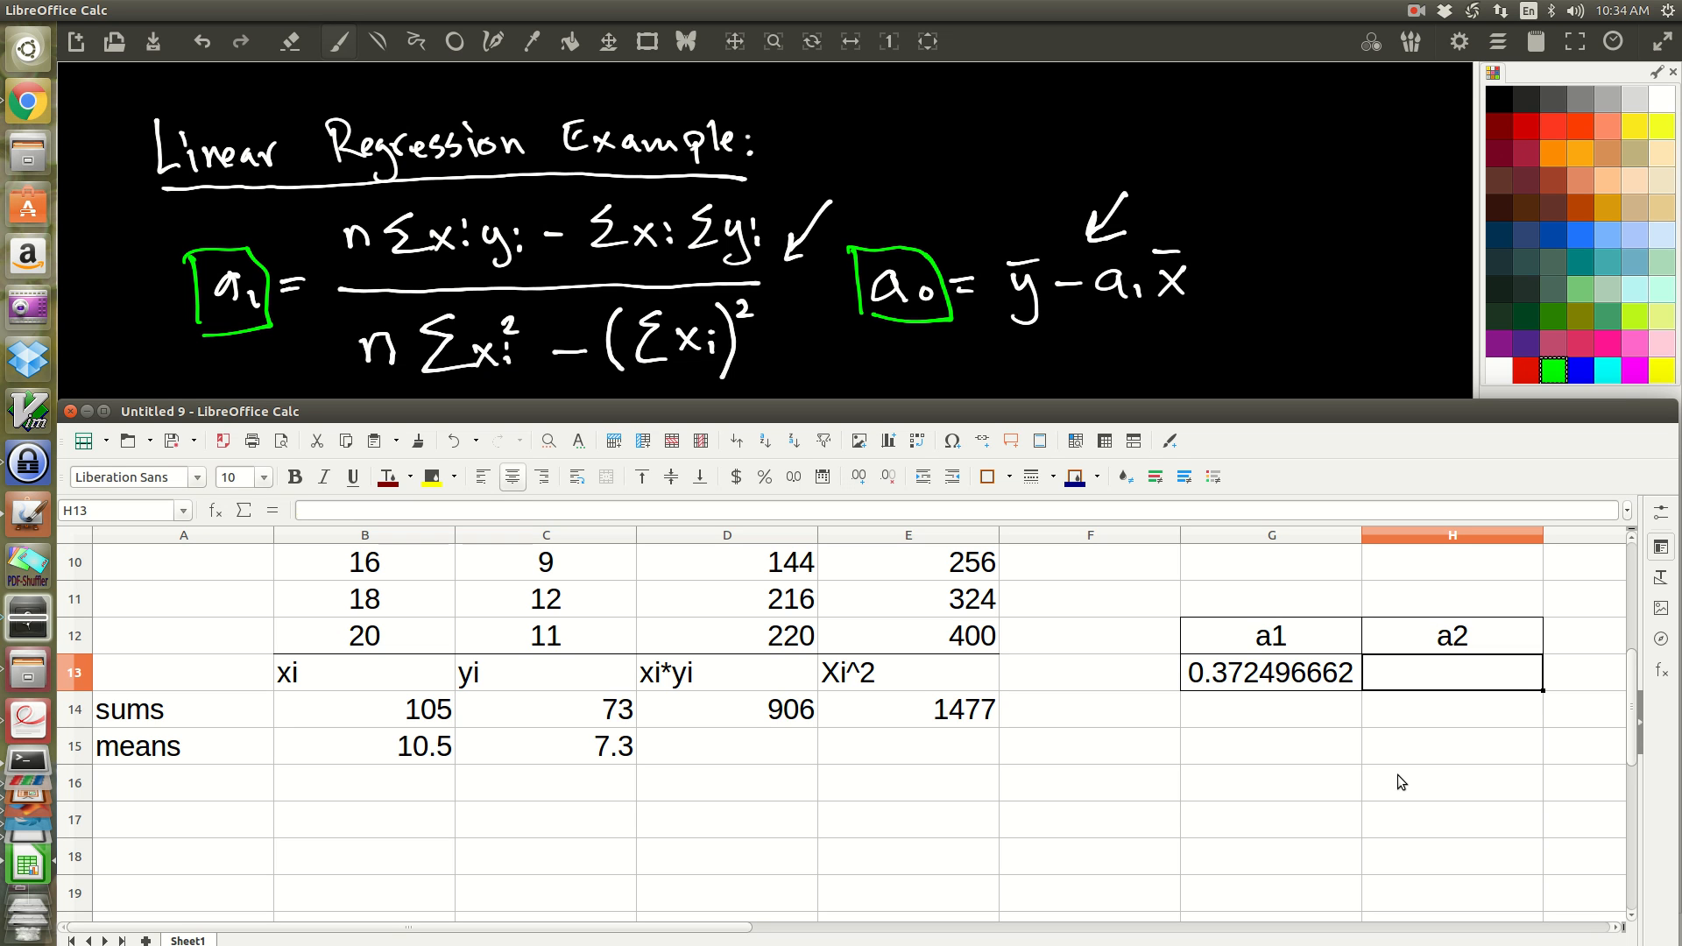
pyautogui.write('=')
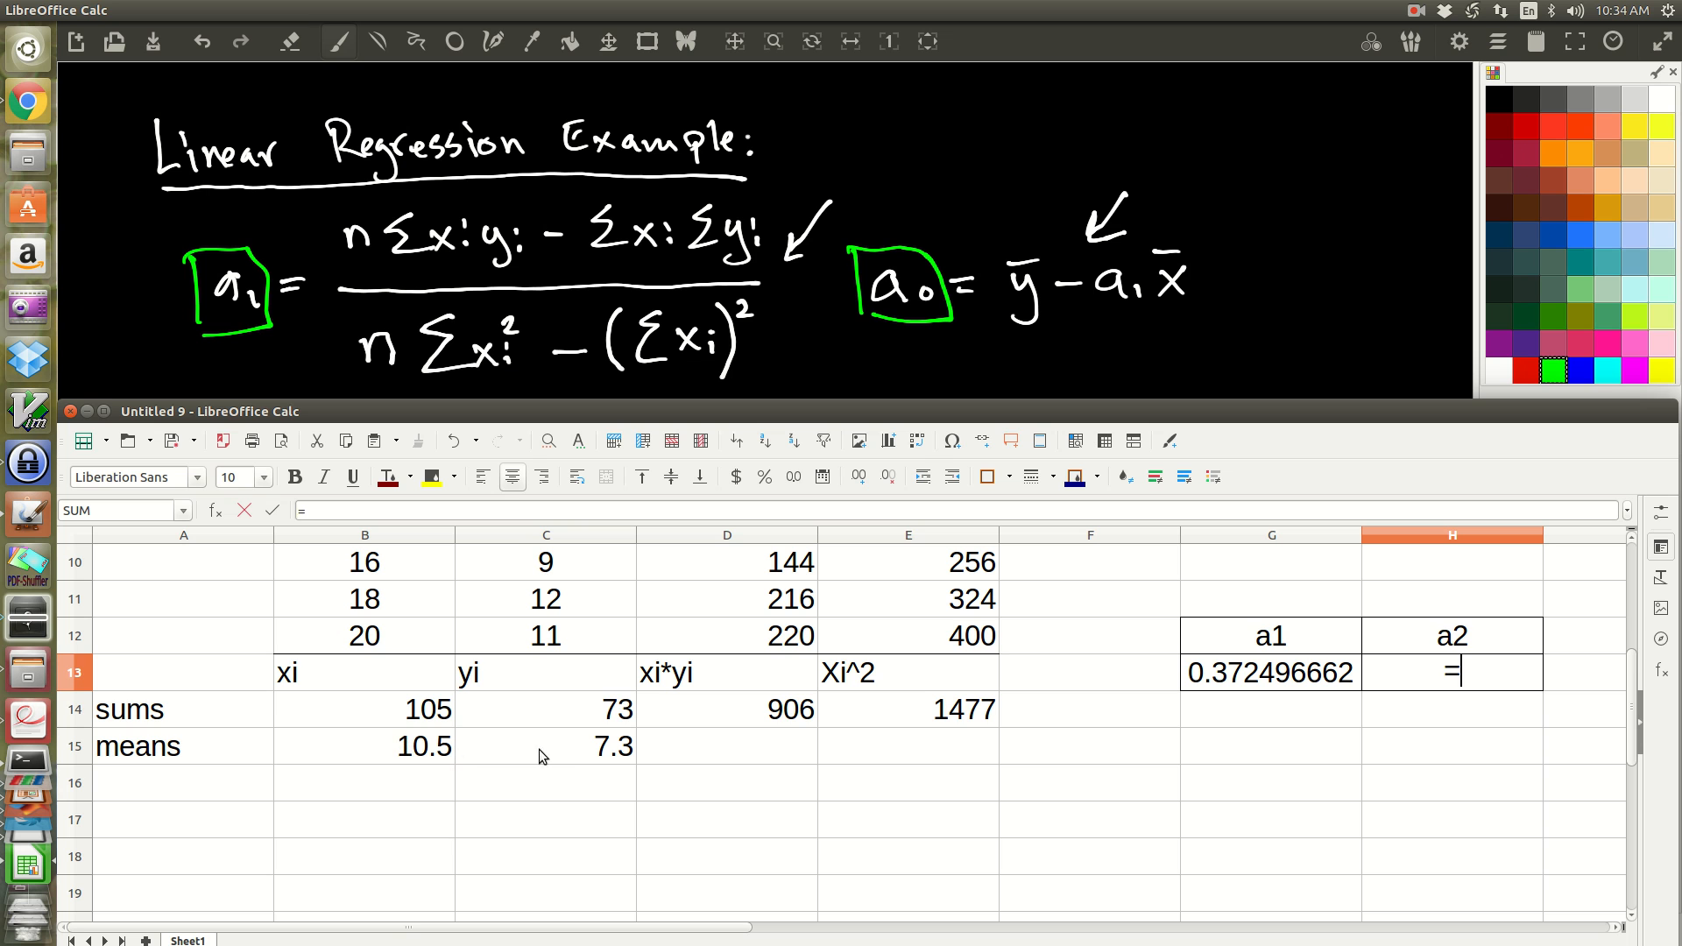
pyautogui.click(565, 748)
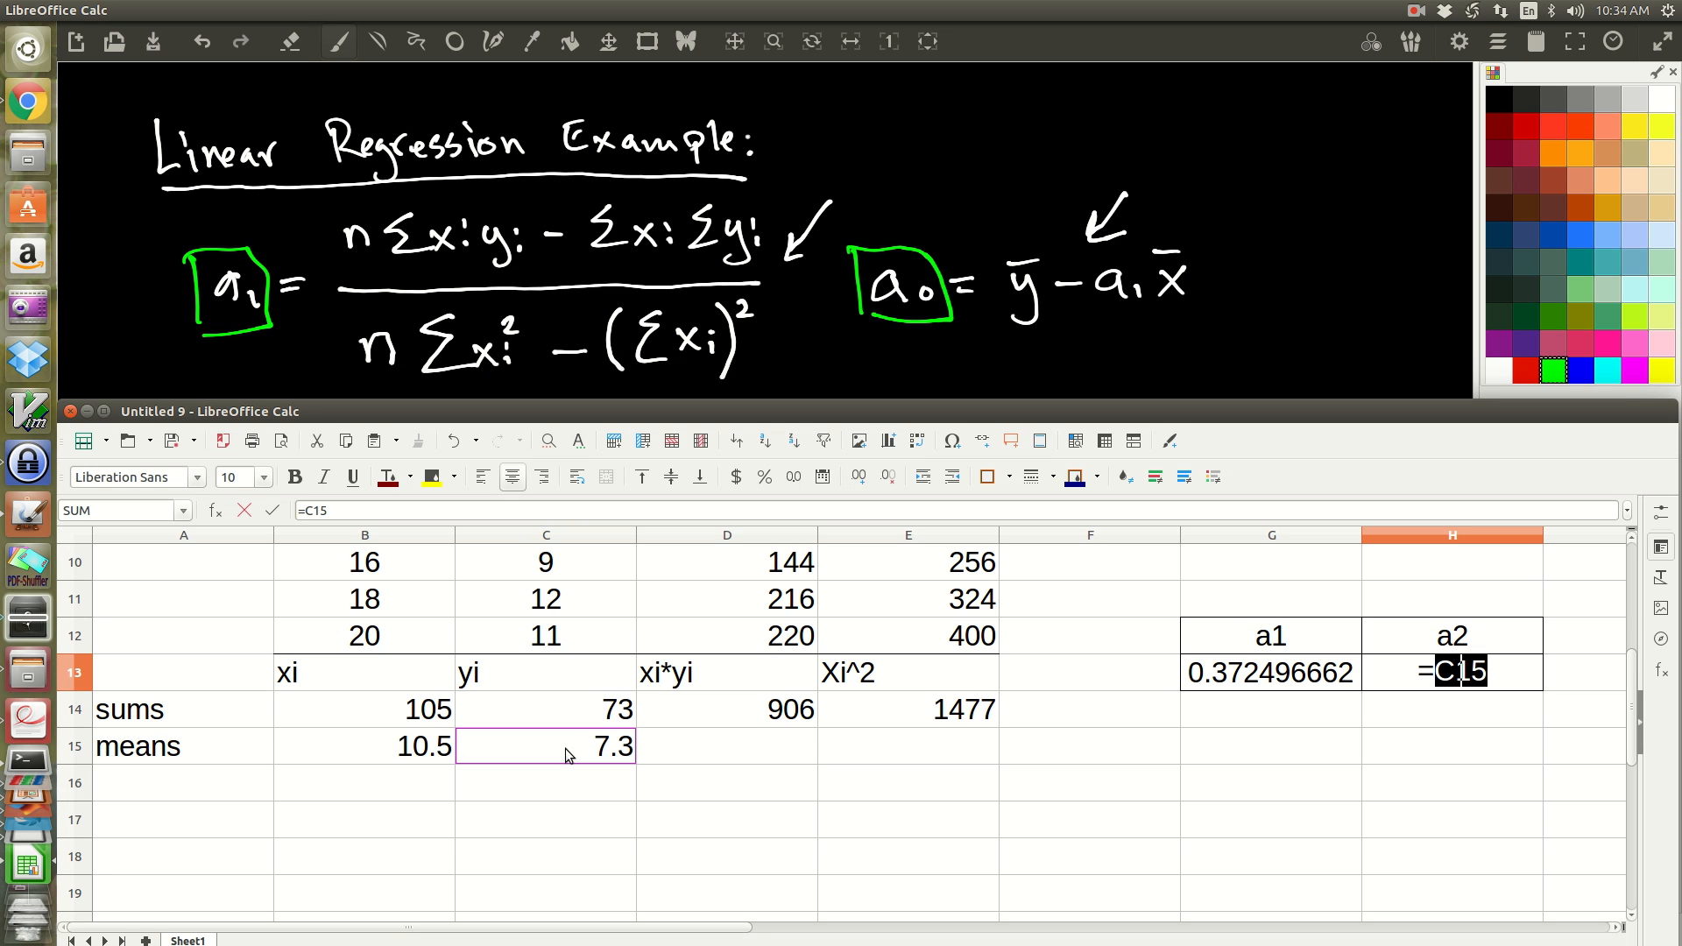
pyautogui.write('-')
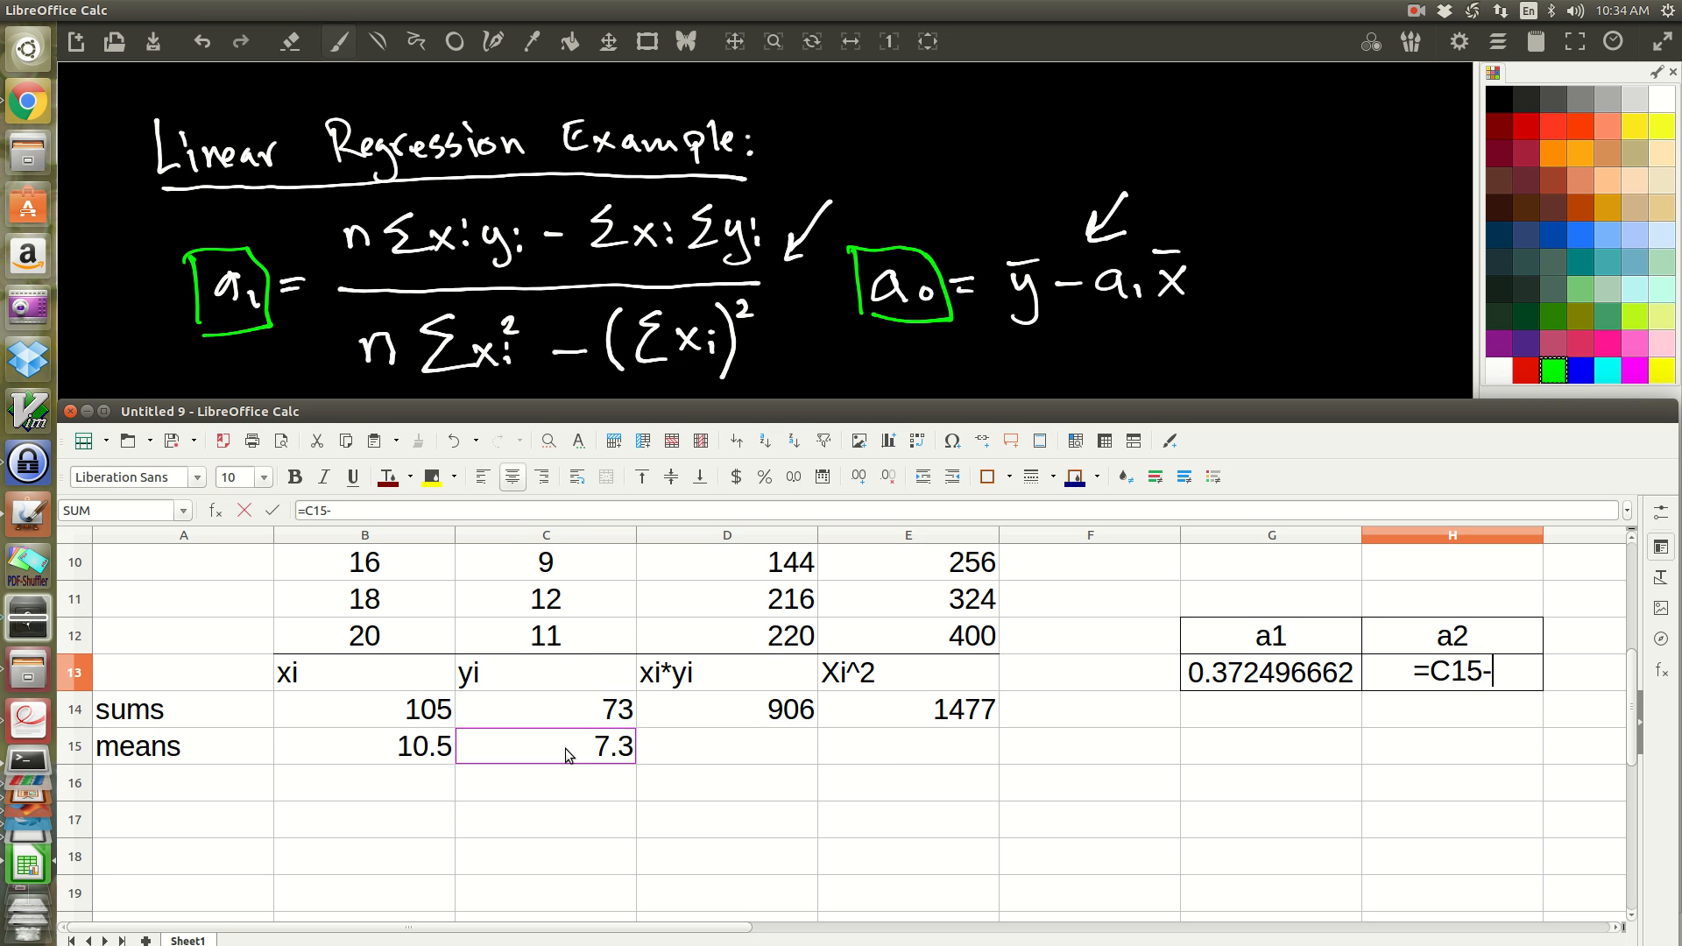
pyautogui.click(1280, 676)
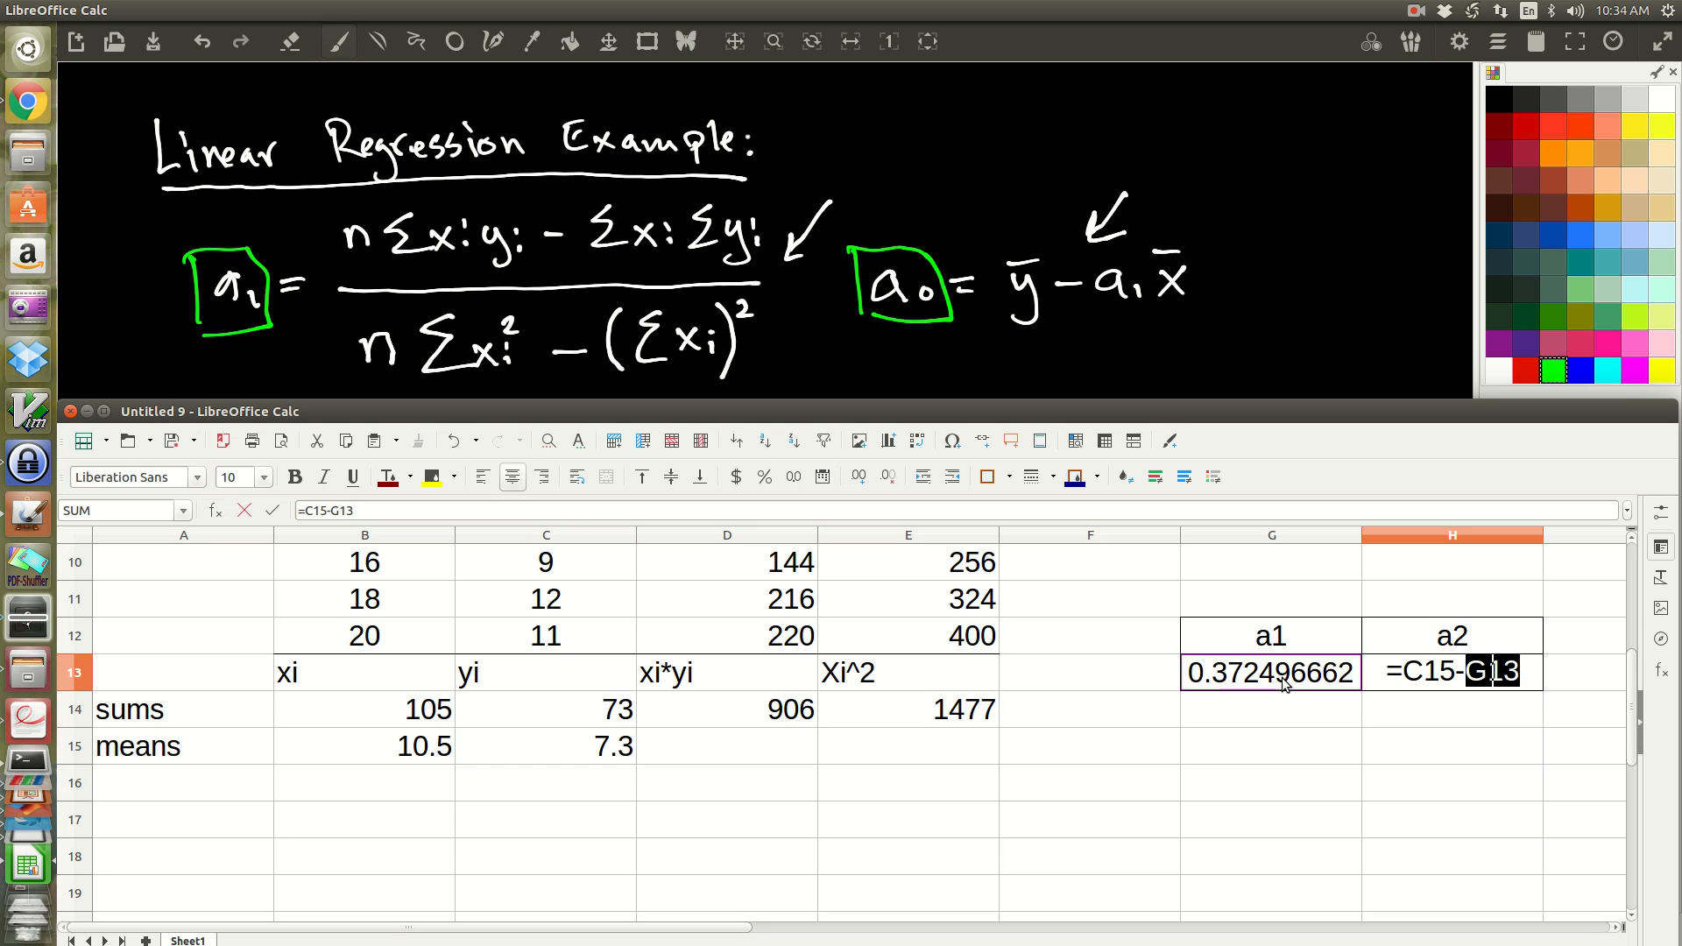
pyautogui.write('*')
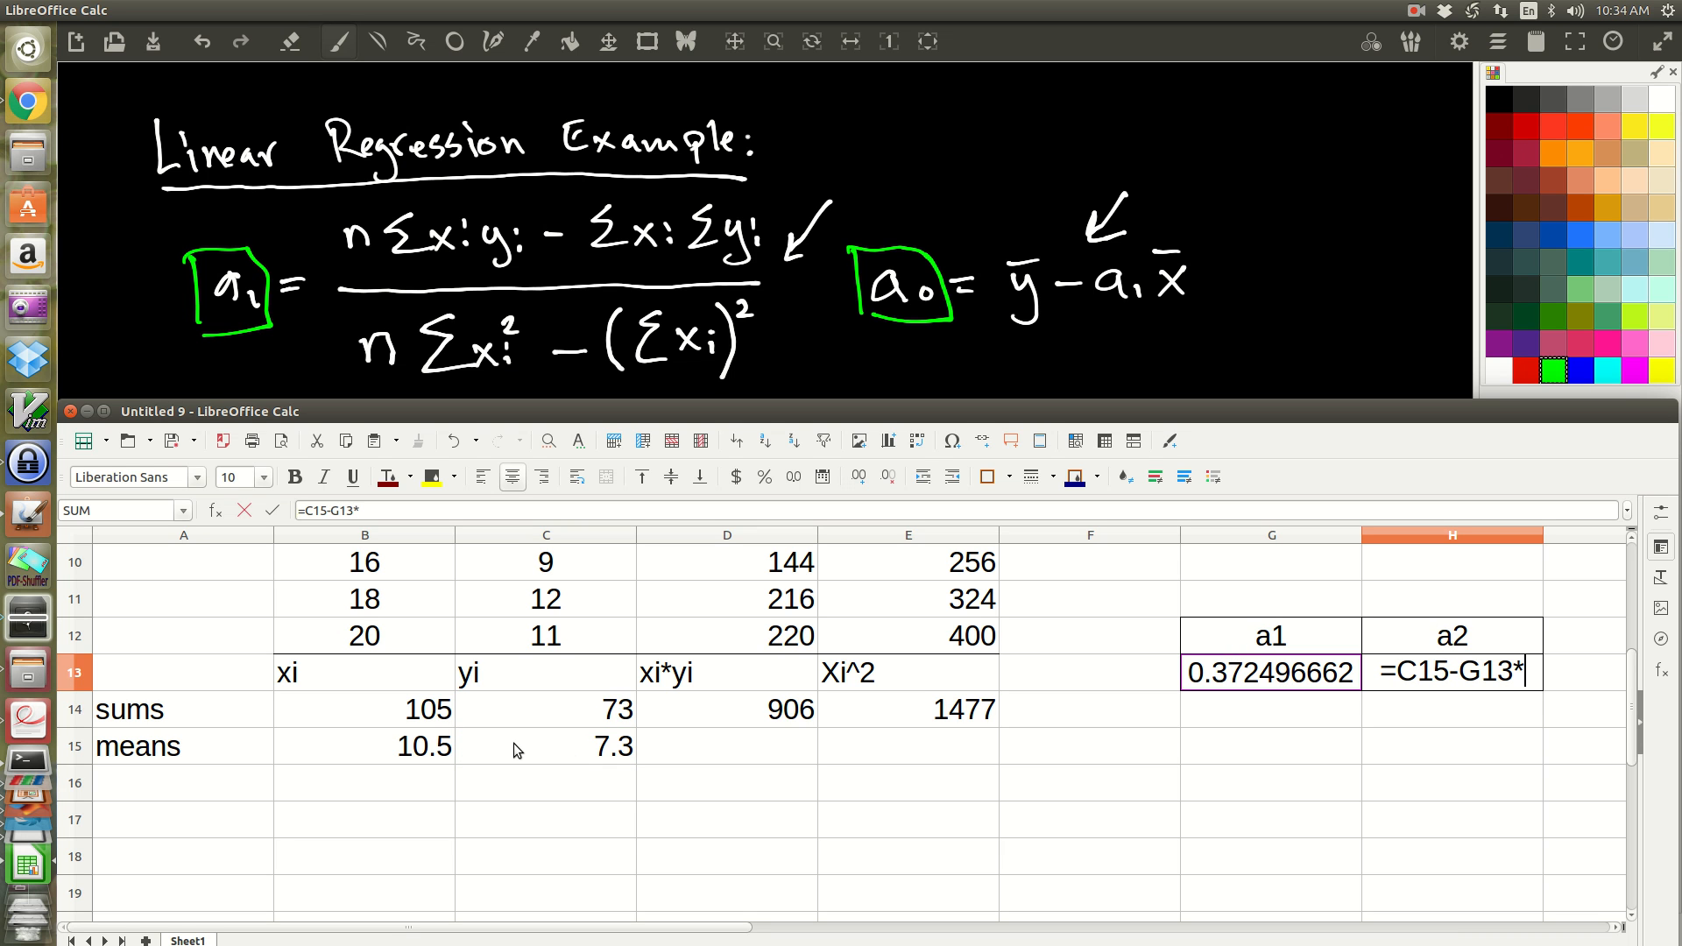
pyautogui.click(405, 757)
pyautogui.press('Return')
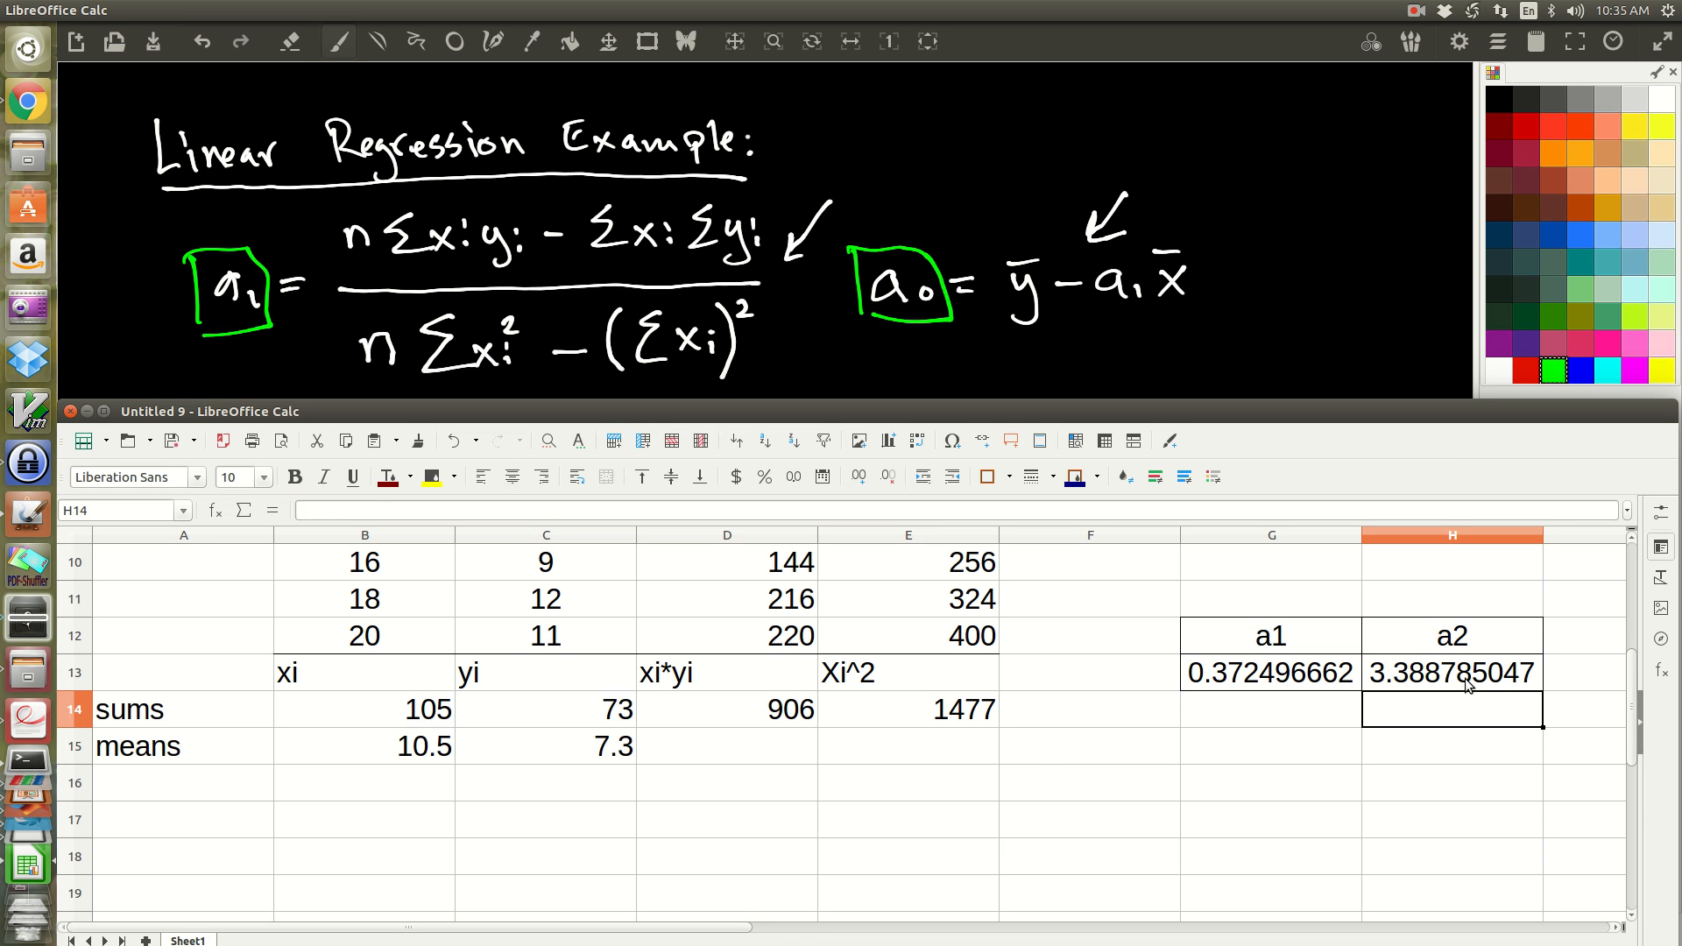
pyautogui.scroll(-4, 854, 771)
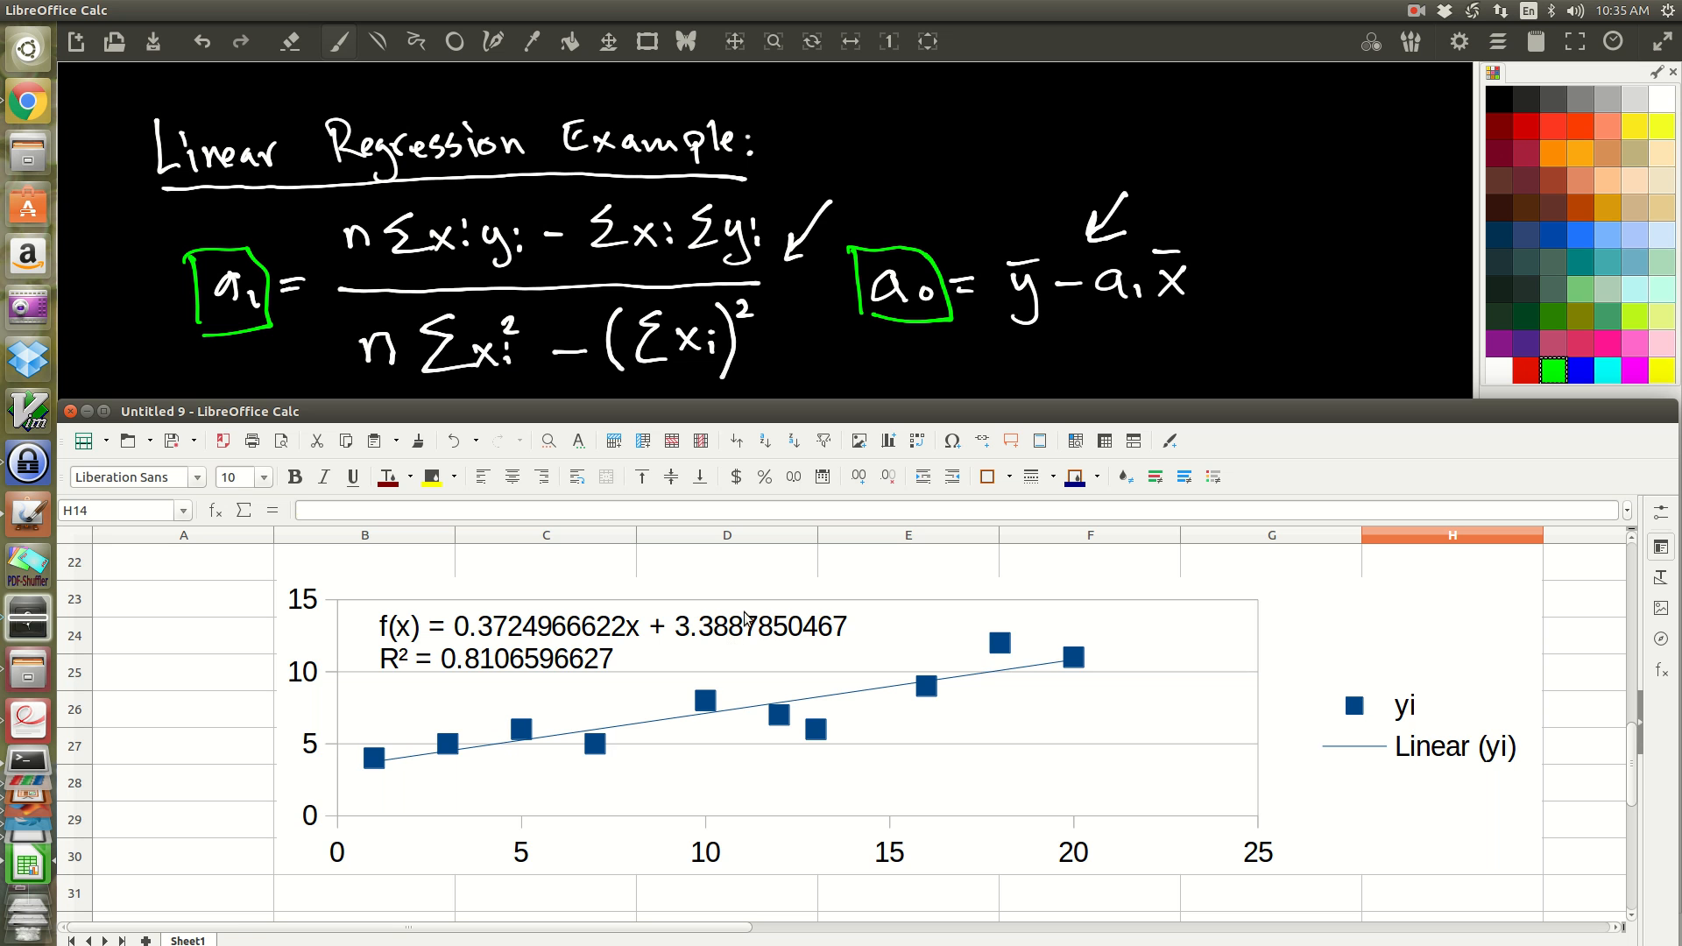
pyautogui.scroll(4, 789, 681)
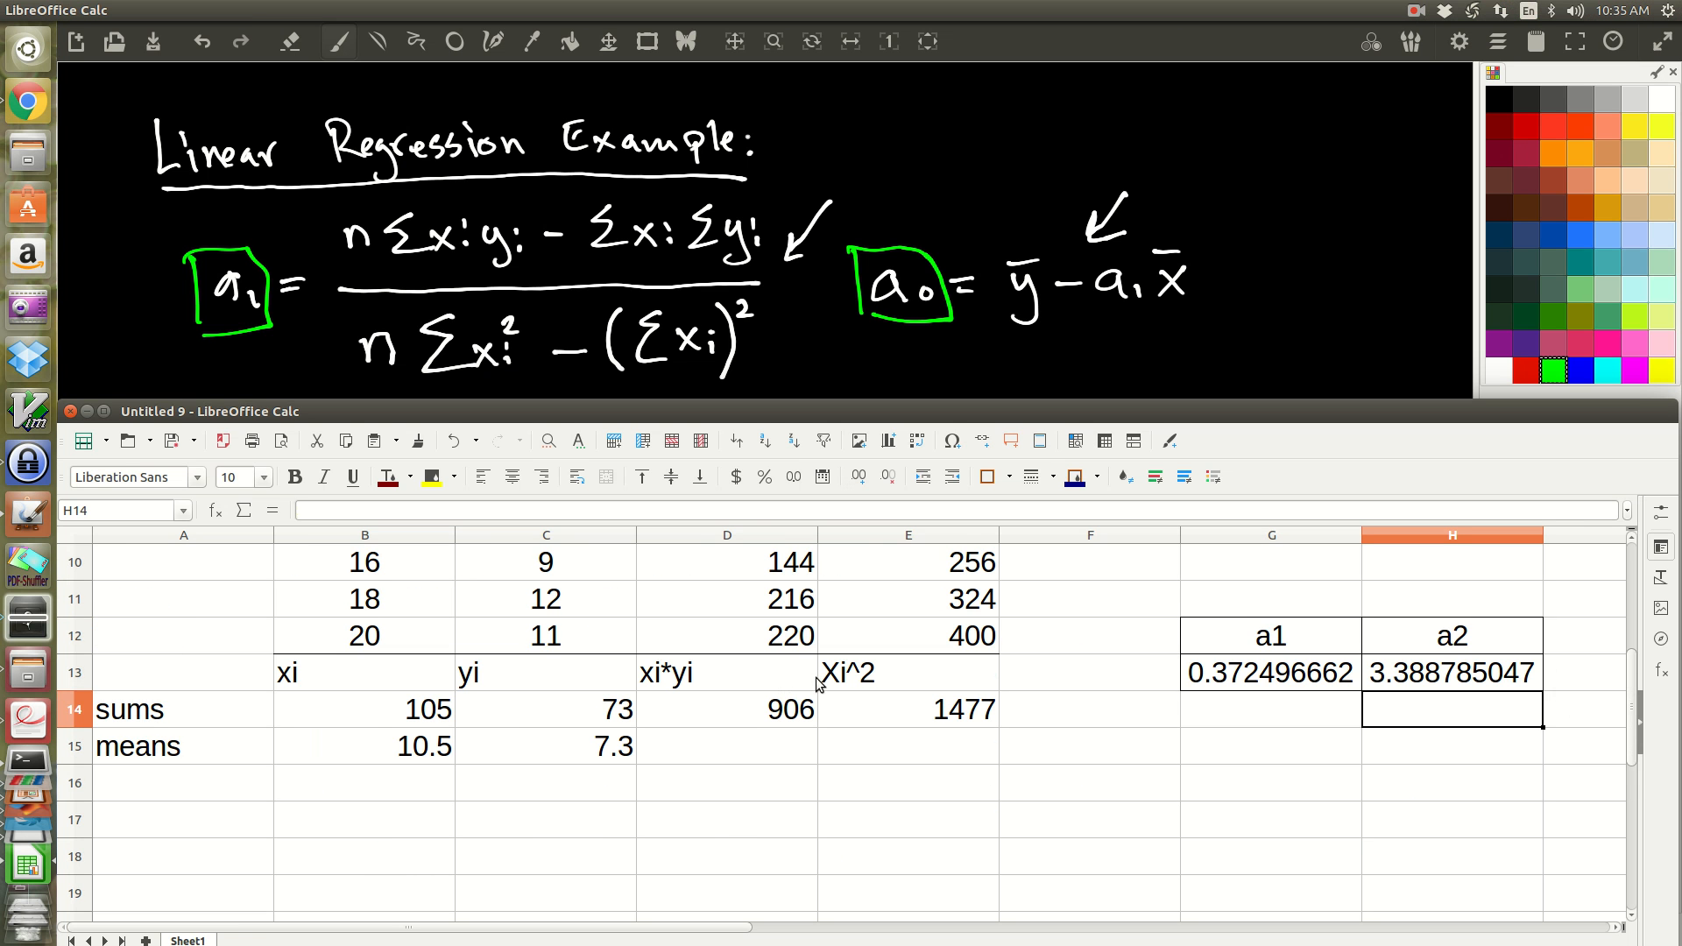
# Step: Move the coefficient table G12:H13 down one row so that it starts at G13
pyautogui.scroll(1, 816, 676)
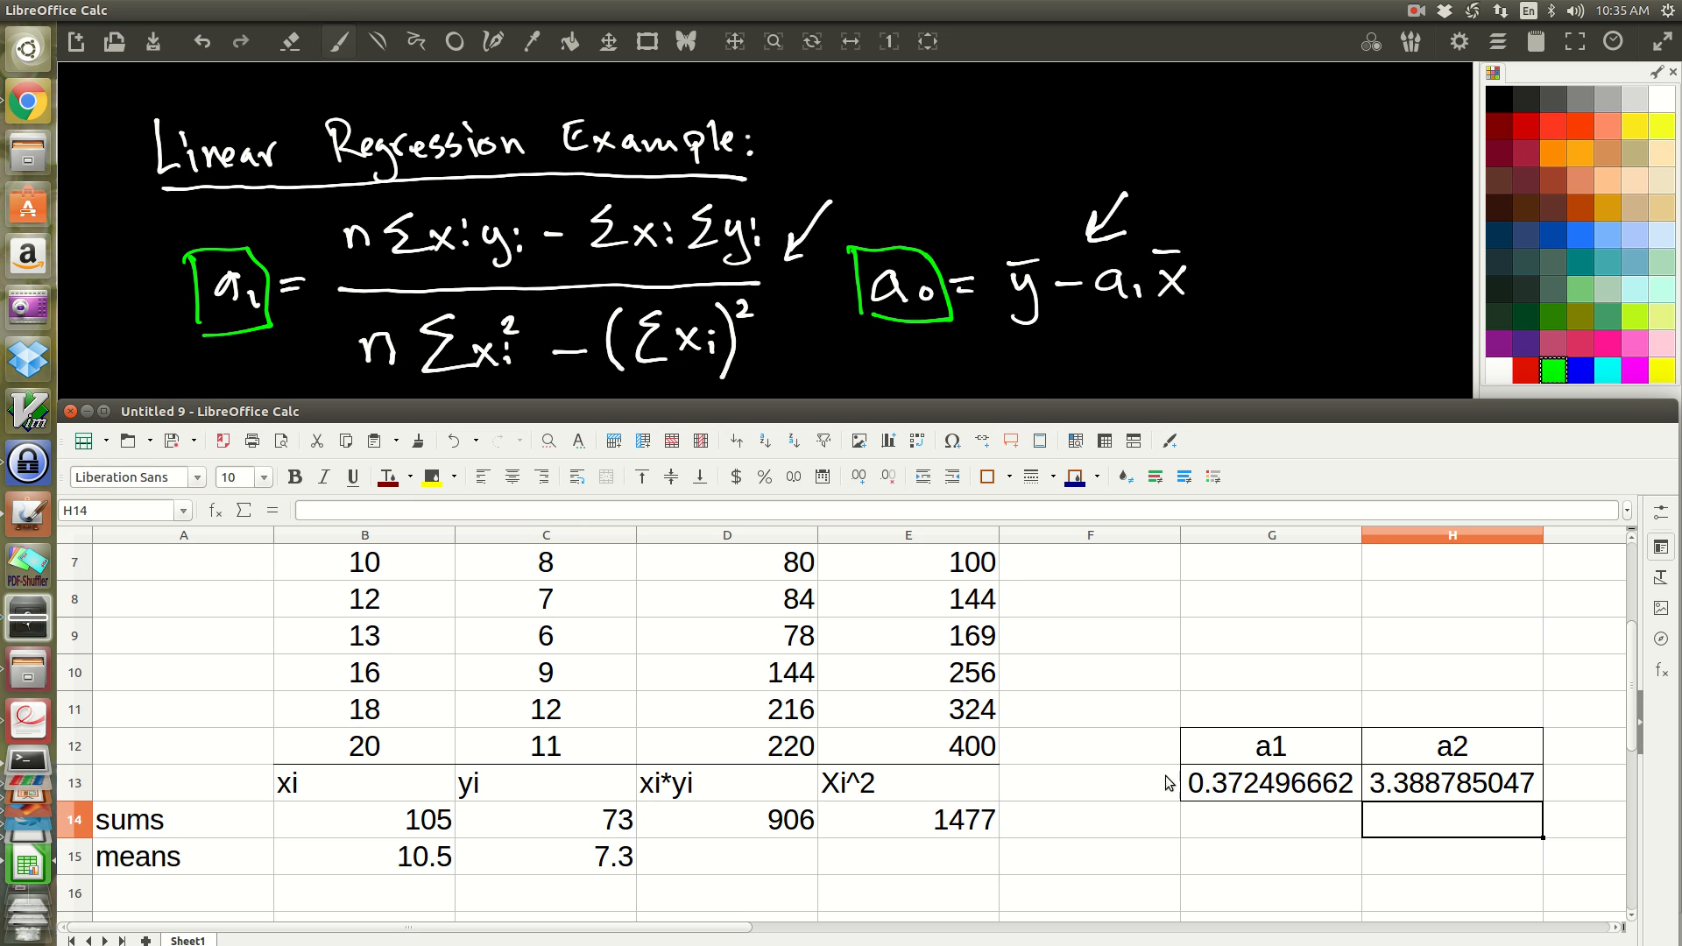
pyautogui.moveTo(1226, 734); pyautogui.dragTo(1409, 776)
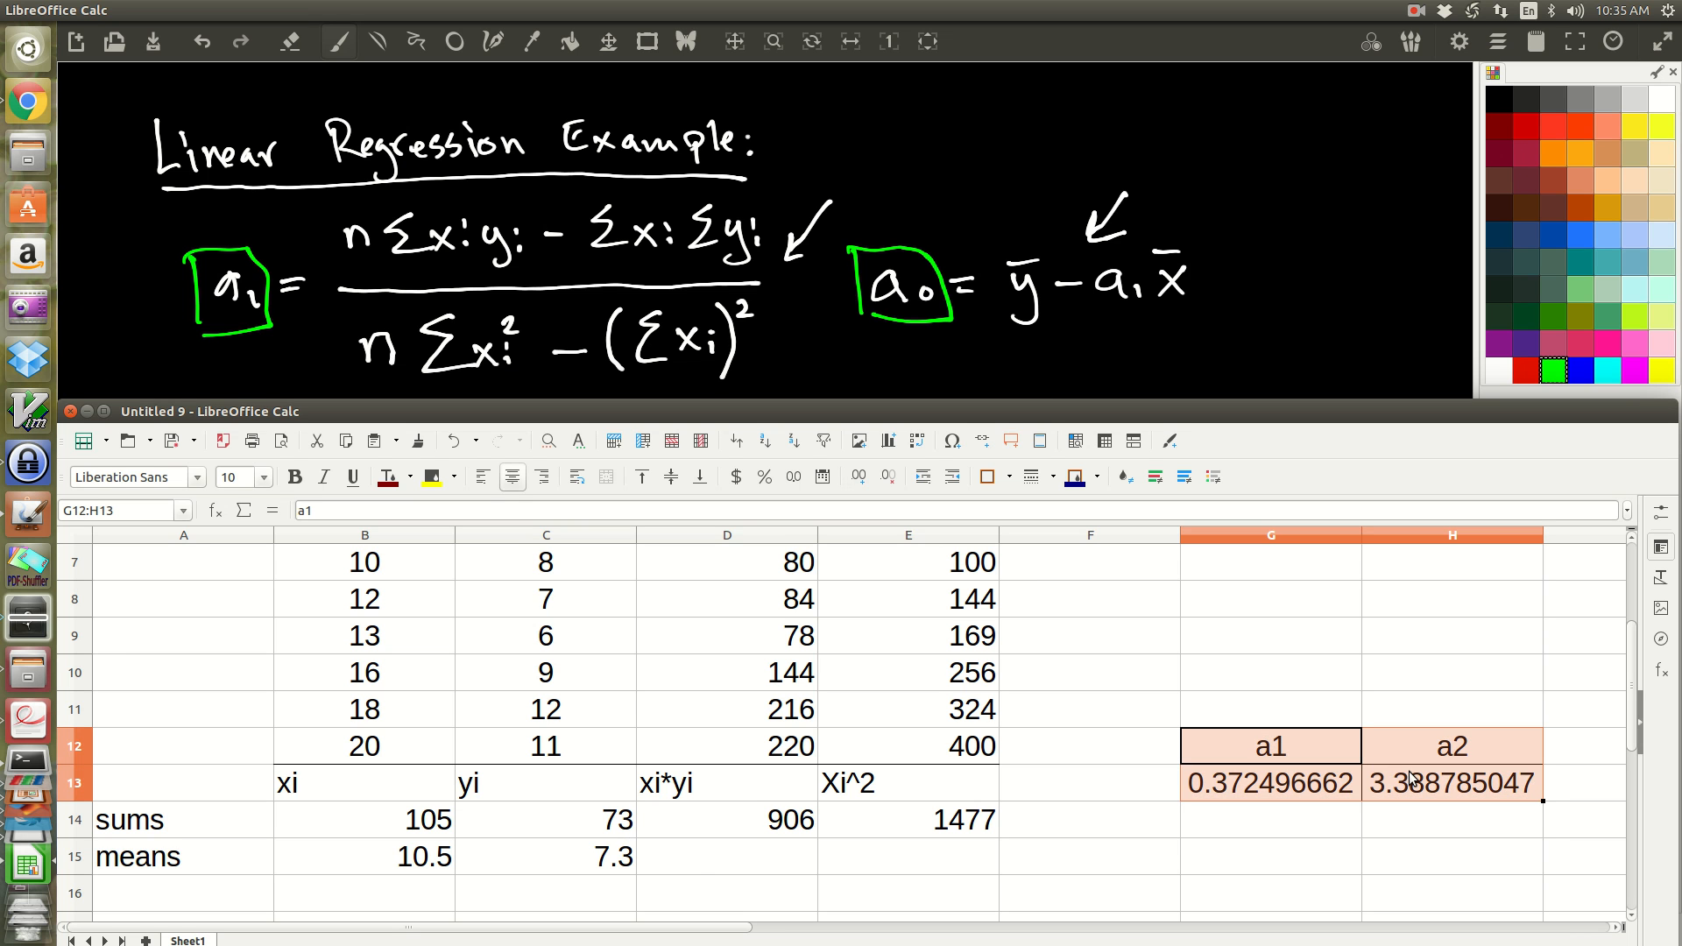
pyautogui.hotkey('ctrl', 'x')
pyautogui.click(1231, 784)
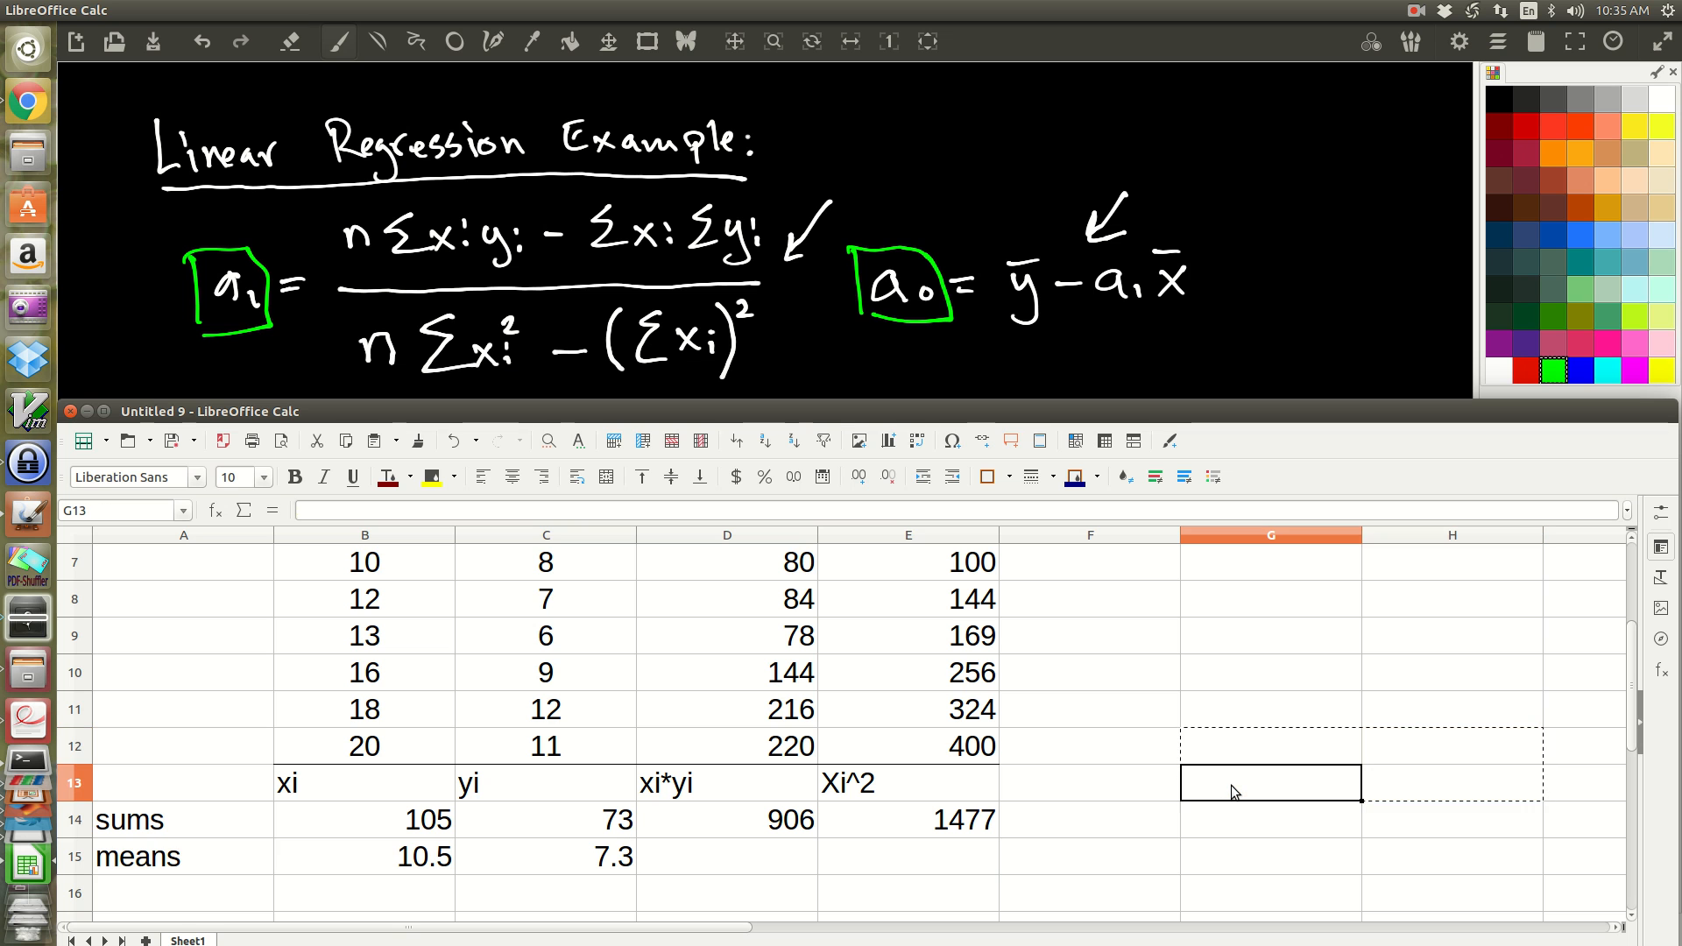
pyautogui.hotkey('ctrl', 'v')
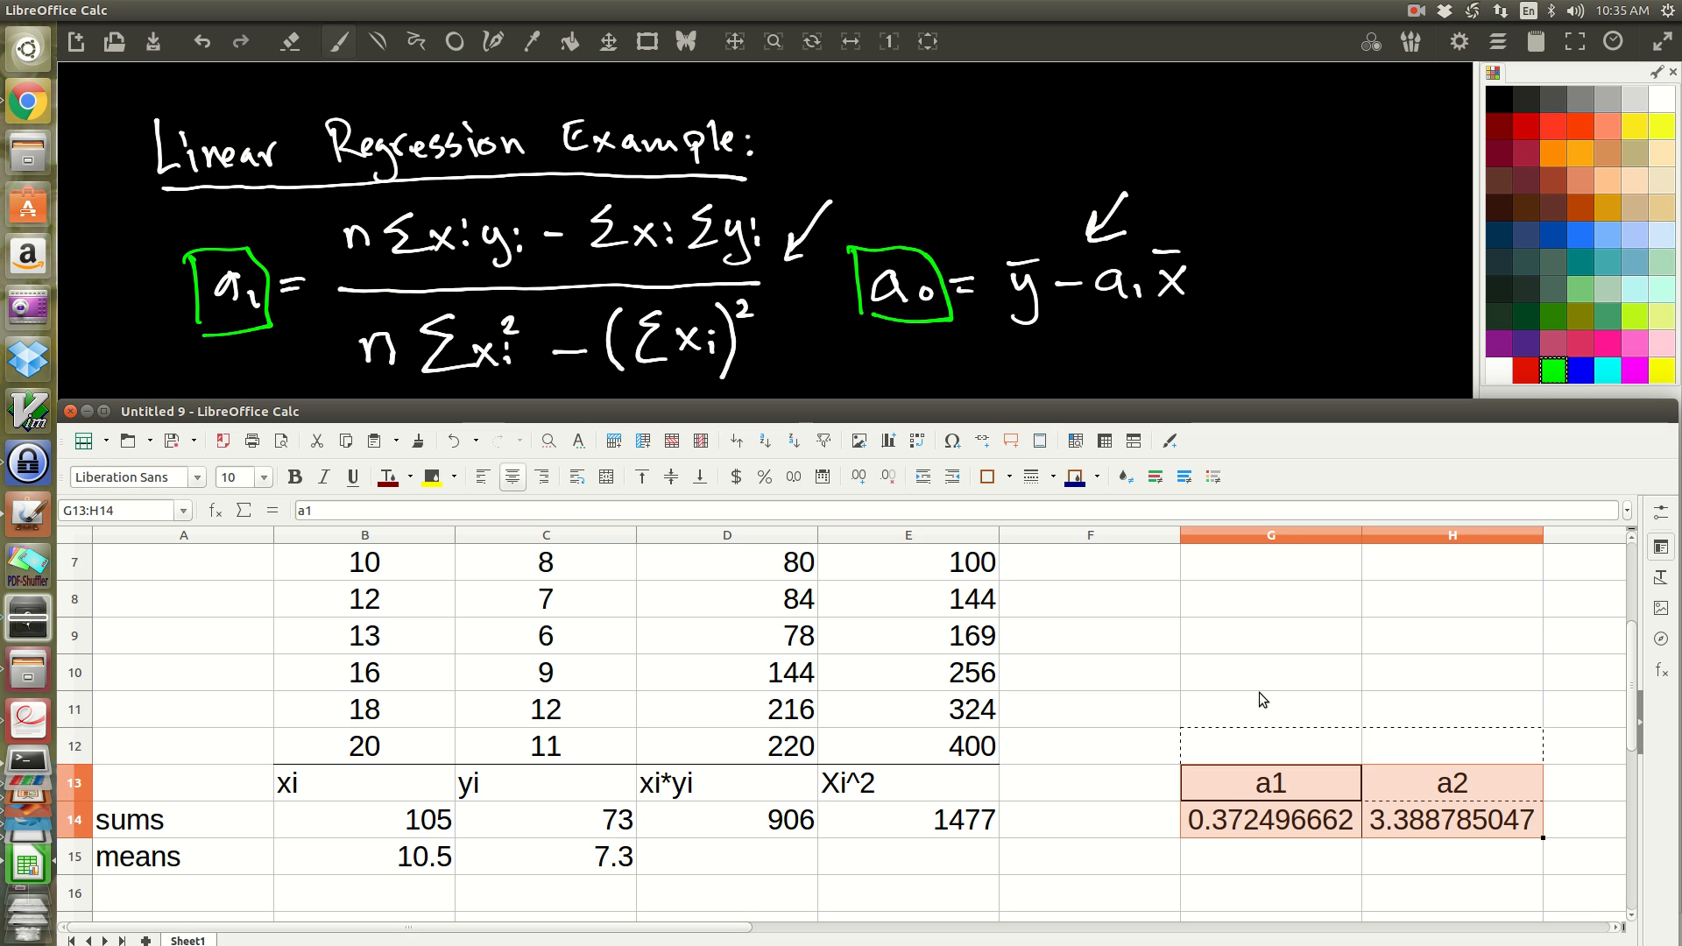
pyautogui.click(1220, 852)
pyautogui.hotkey('ctrl', 'v')
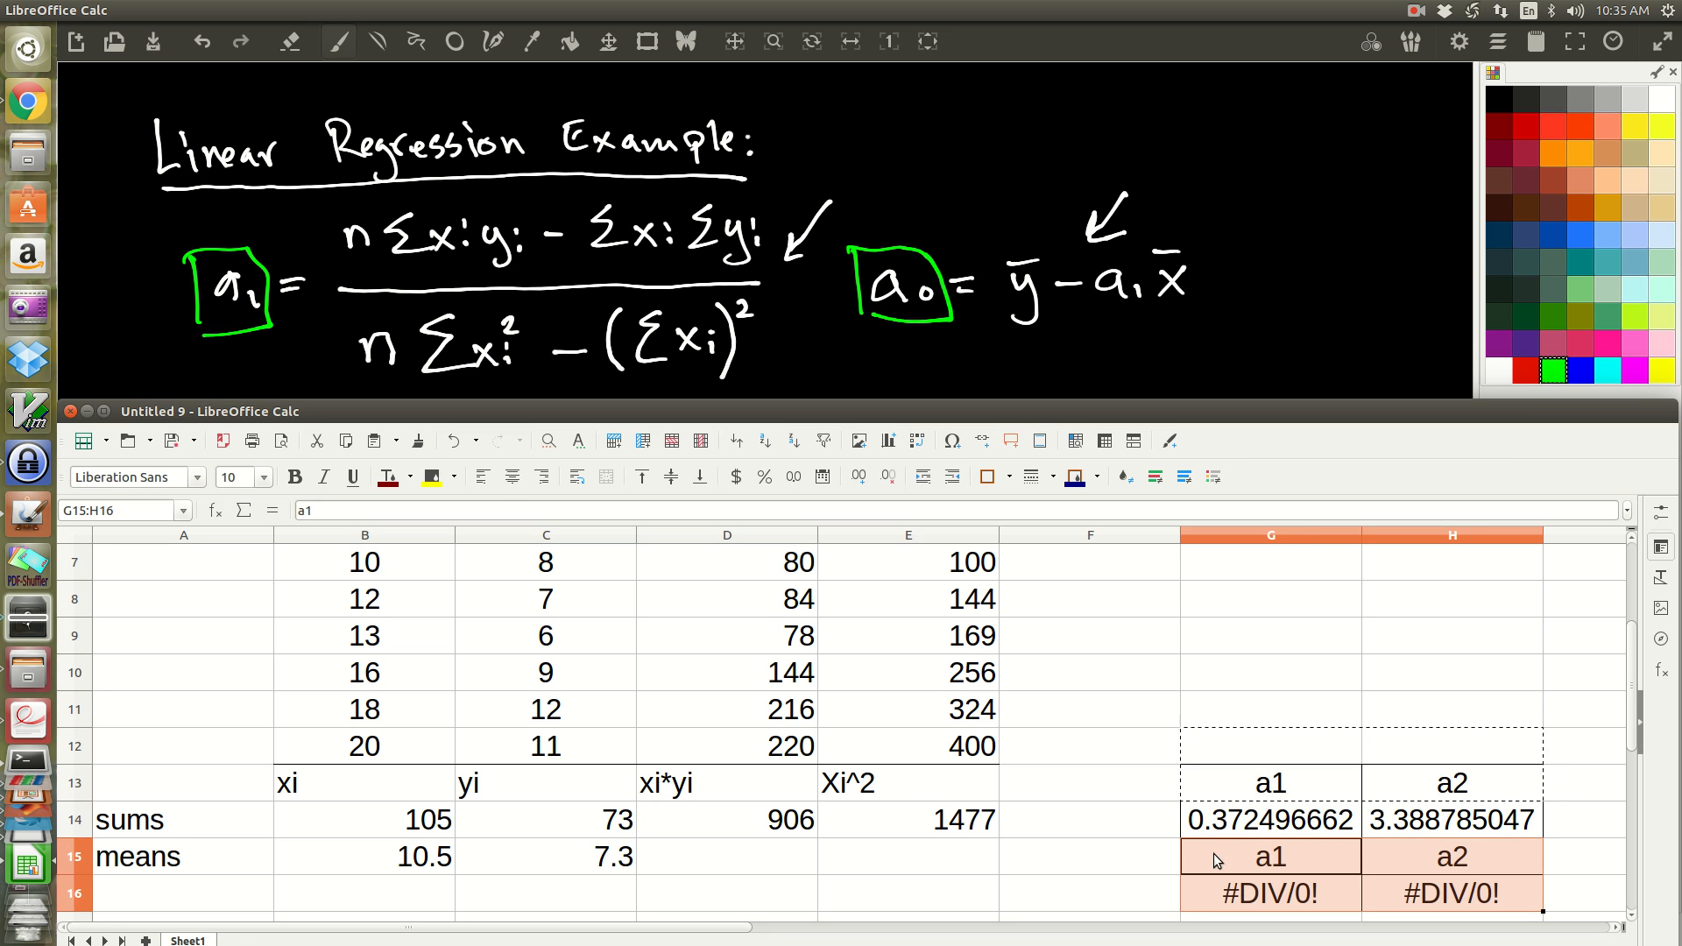
pyautogui.hotkey('ctrl', 'z')
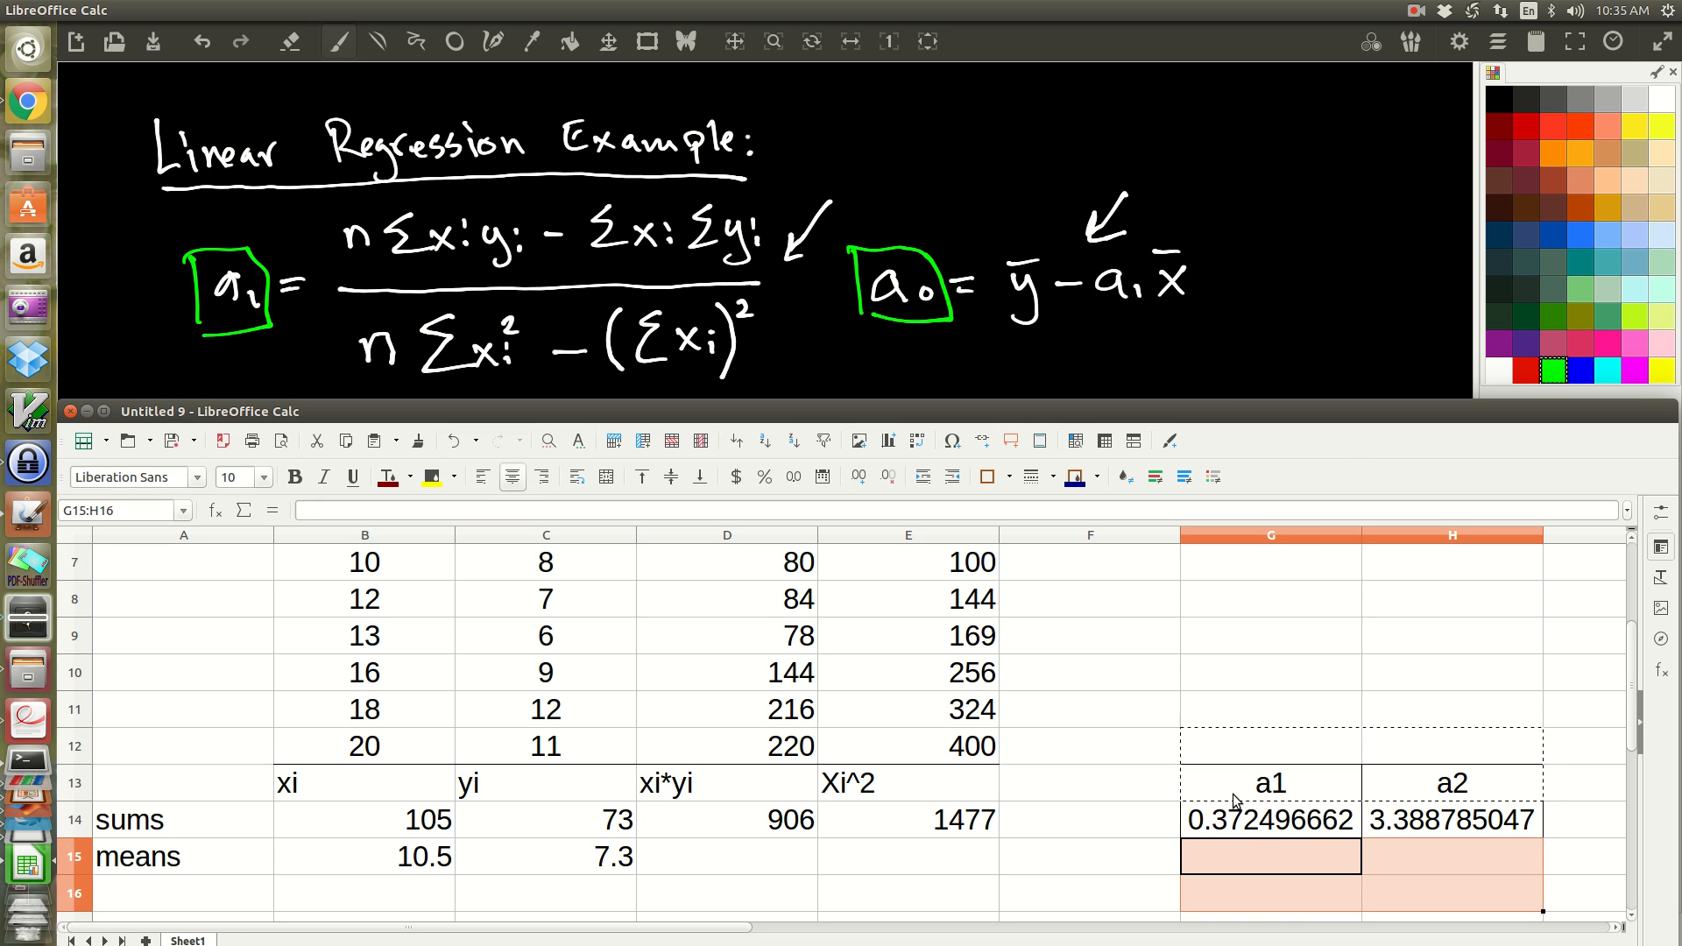
# Step: Move the coefficient table G13:H14 down two rows so that it starts at G15
pyautogui.click(1219, 775)
pyautogui.moveTo(1219, 774); pyautogui.dragTo(1375, 828)
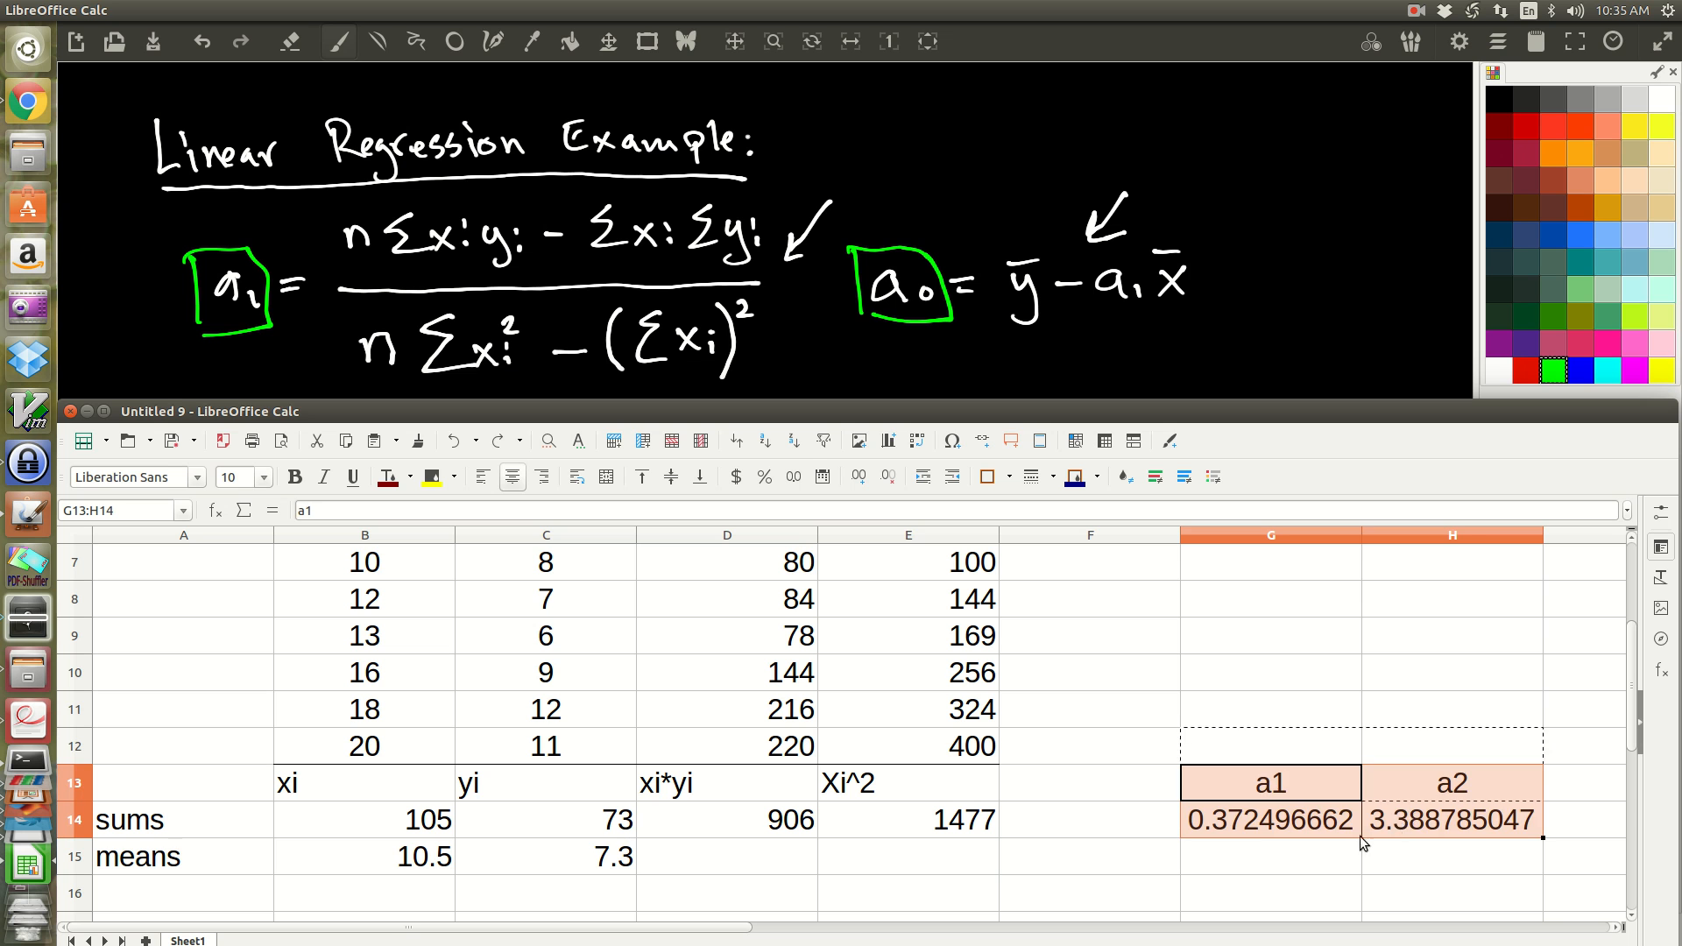
pyautogui.hotkey('ctrl', 'x')
pyautogui.click(1235, 845)
pyautogui.hotkey('ctrl', 'v')
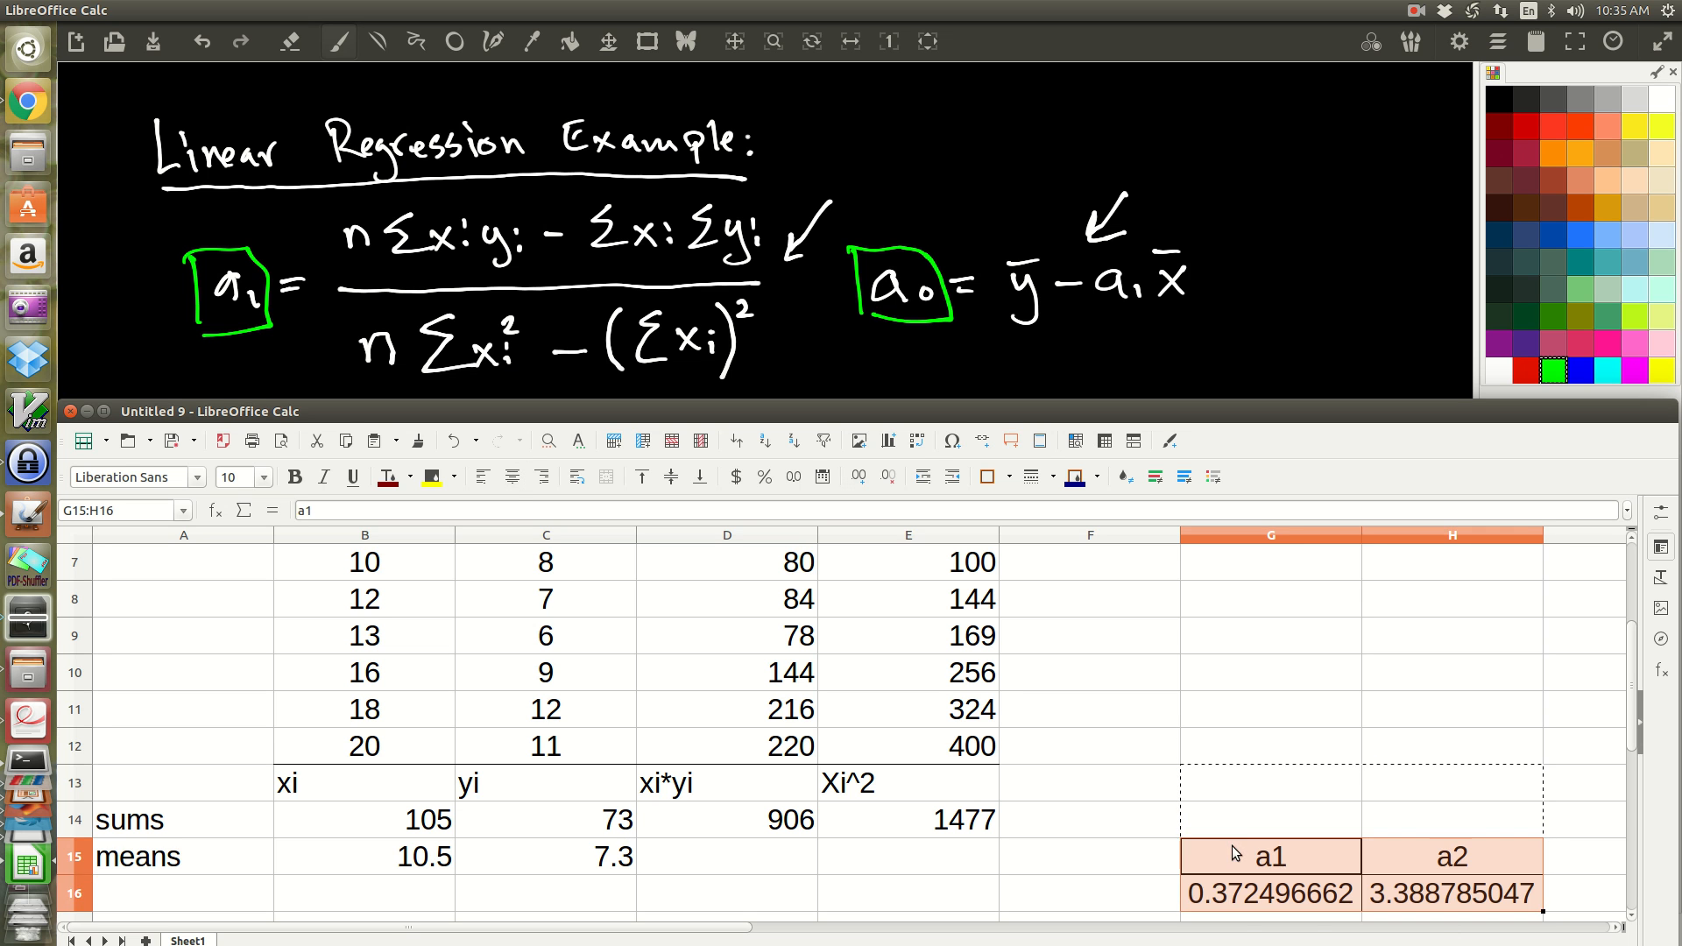
pyautogui.click(1250, 761)
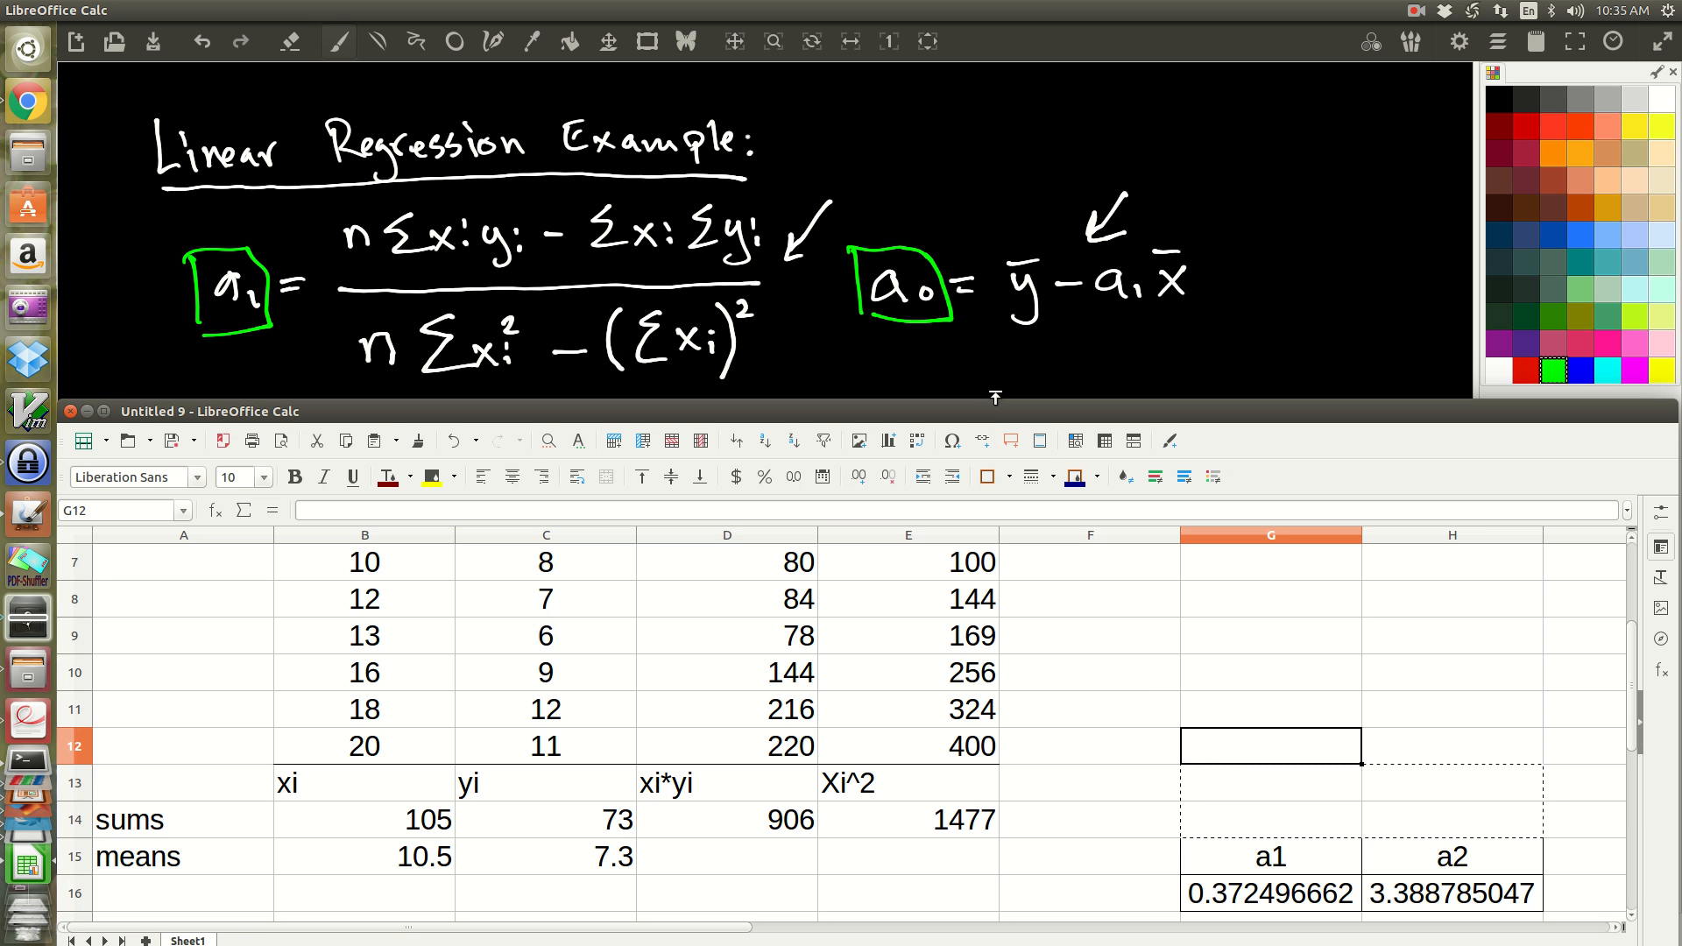
# Step: Move the spreadsheet window up to uncover the lower part of the handwritten notes
pyautogui.scroll(-5, 823, 779)
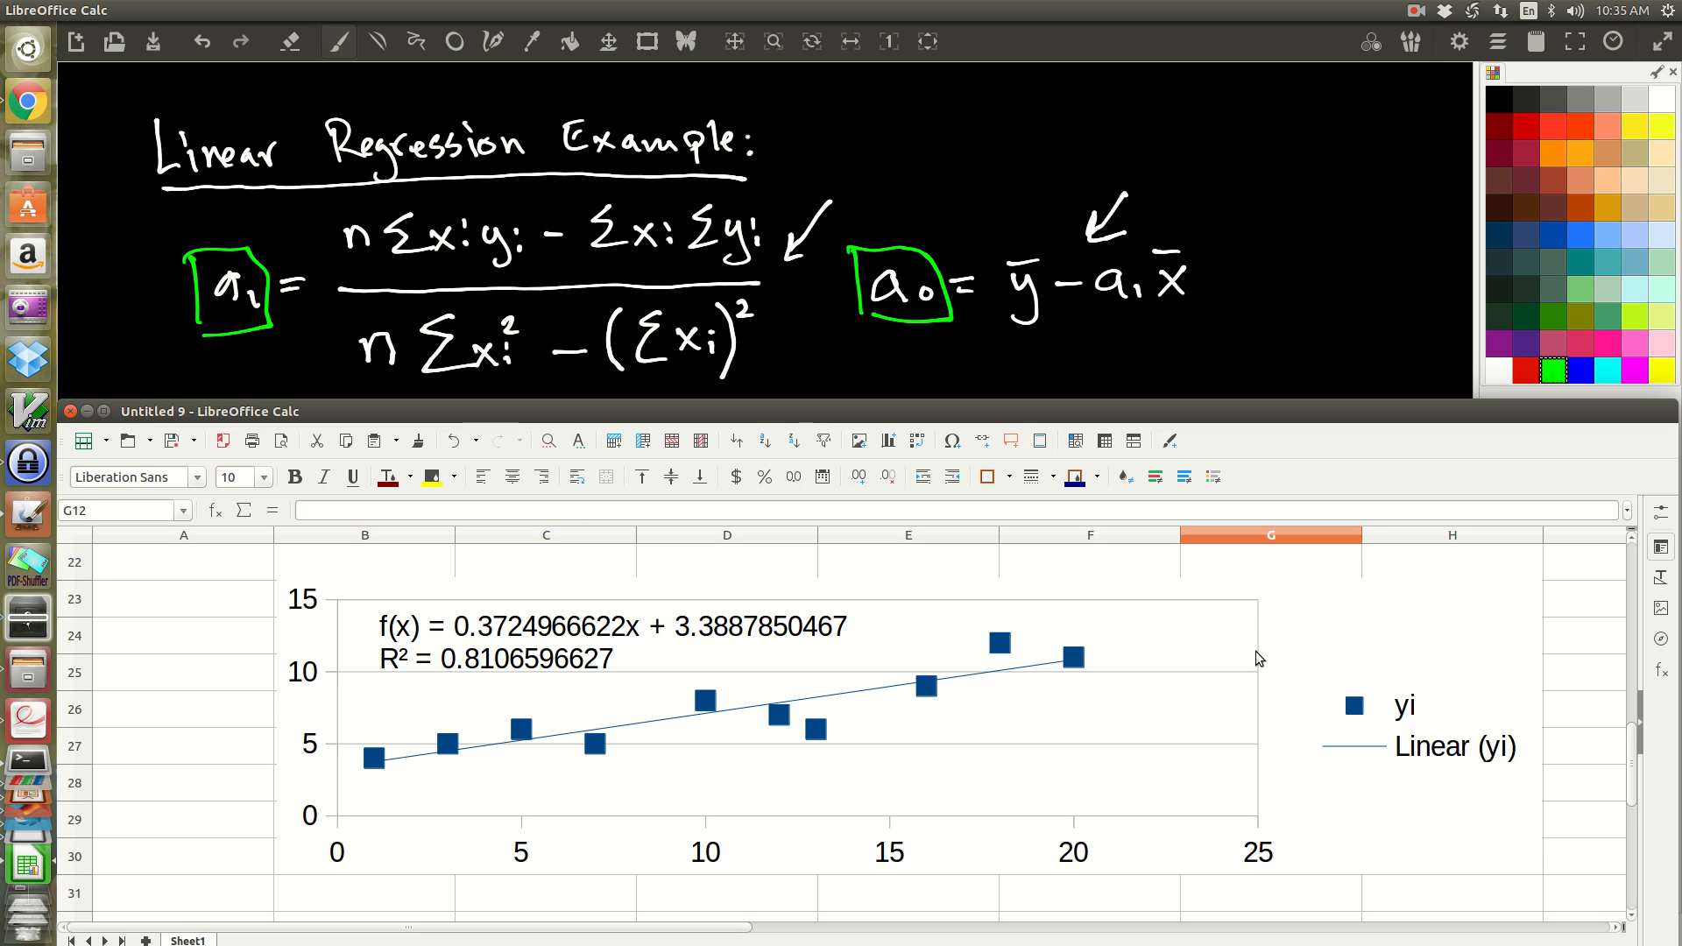
pyautogui.scroll(4, 1258, 658)
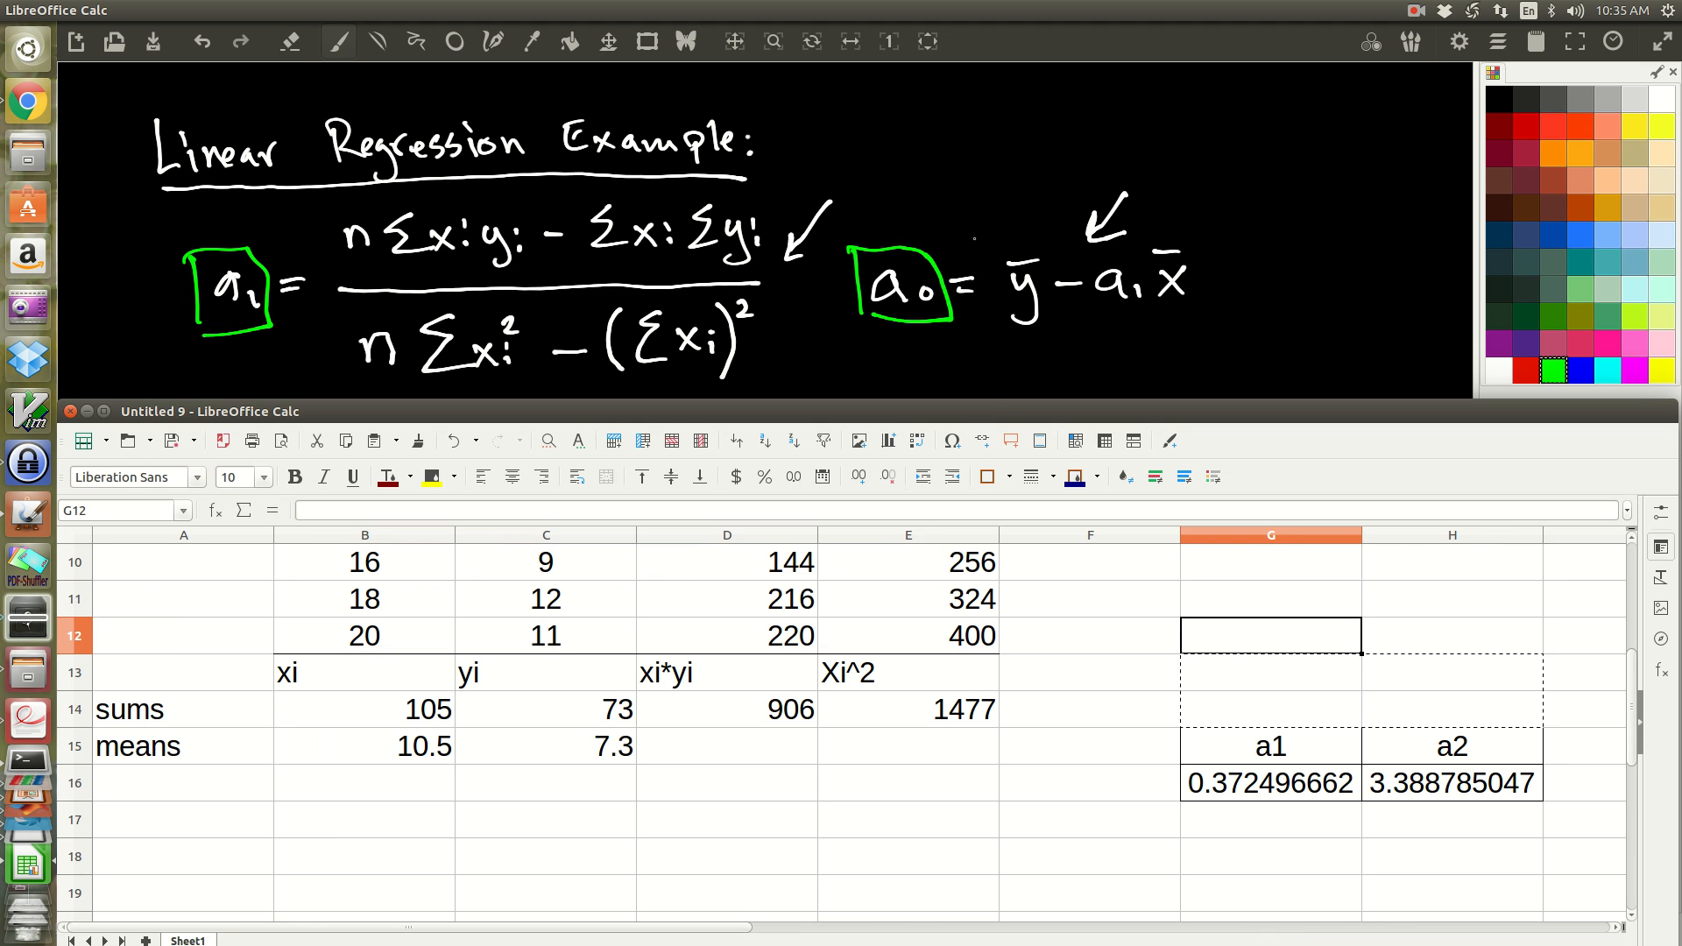
pyautogui.moveTo(976, 399); pyautogui.dragTo(978, 47)
pyautogui.moveTo(979, 45); pyautogui.dragTo(979, 42)
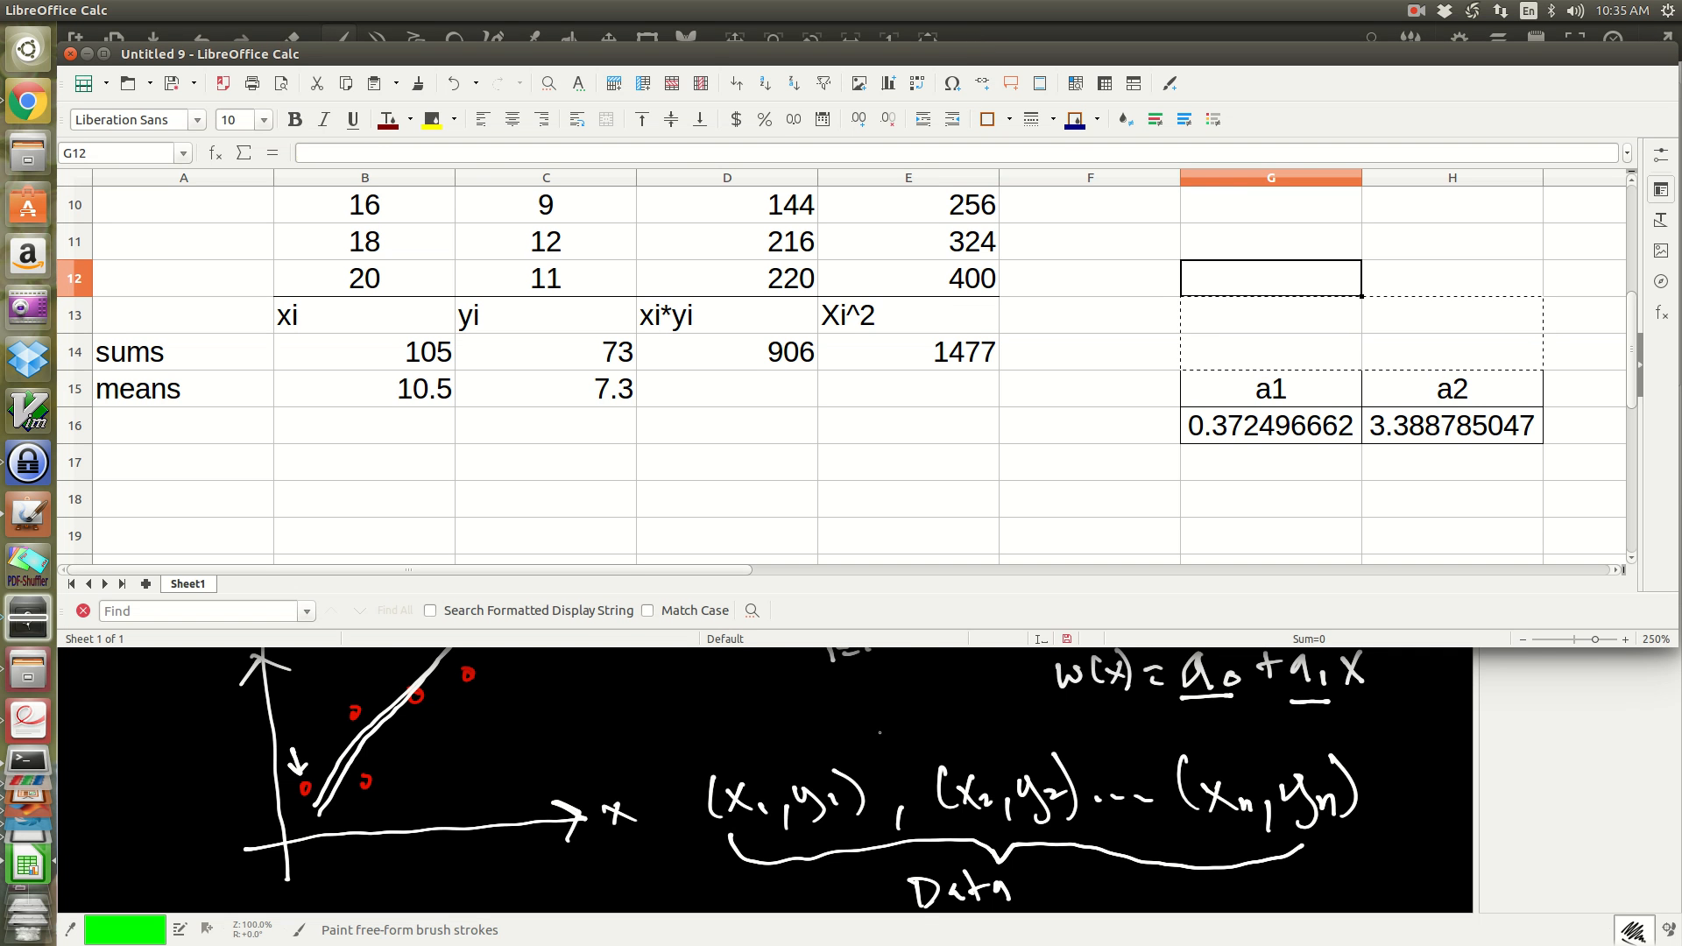
# Step: Switch to MyPaint, pan the canvas to show the R², St and Sr formulas, and return to cell G13 in LibreOffice Calc
pyautogui.moveTo(878, 716)
pyautogui.mouseDown()
pyautogui.moveTo(897, 805)
pyautogui.moveTo(872, 945)
pyautogui.mouseUp()
pyautogui.moveTo(856, 829); pyautogui.dragTo(848, 852)
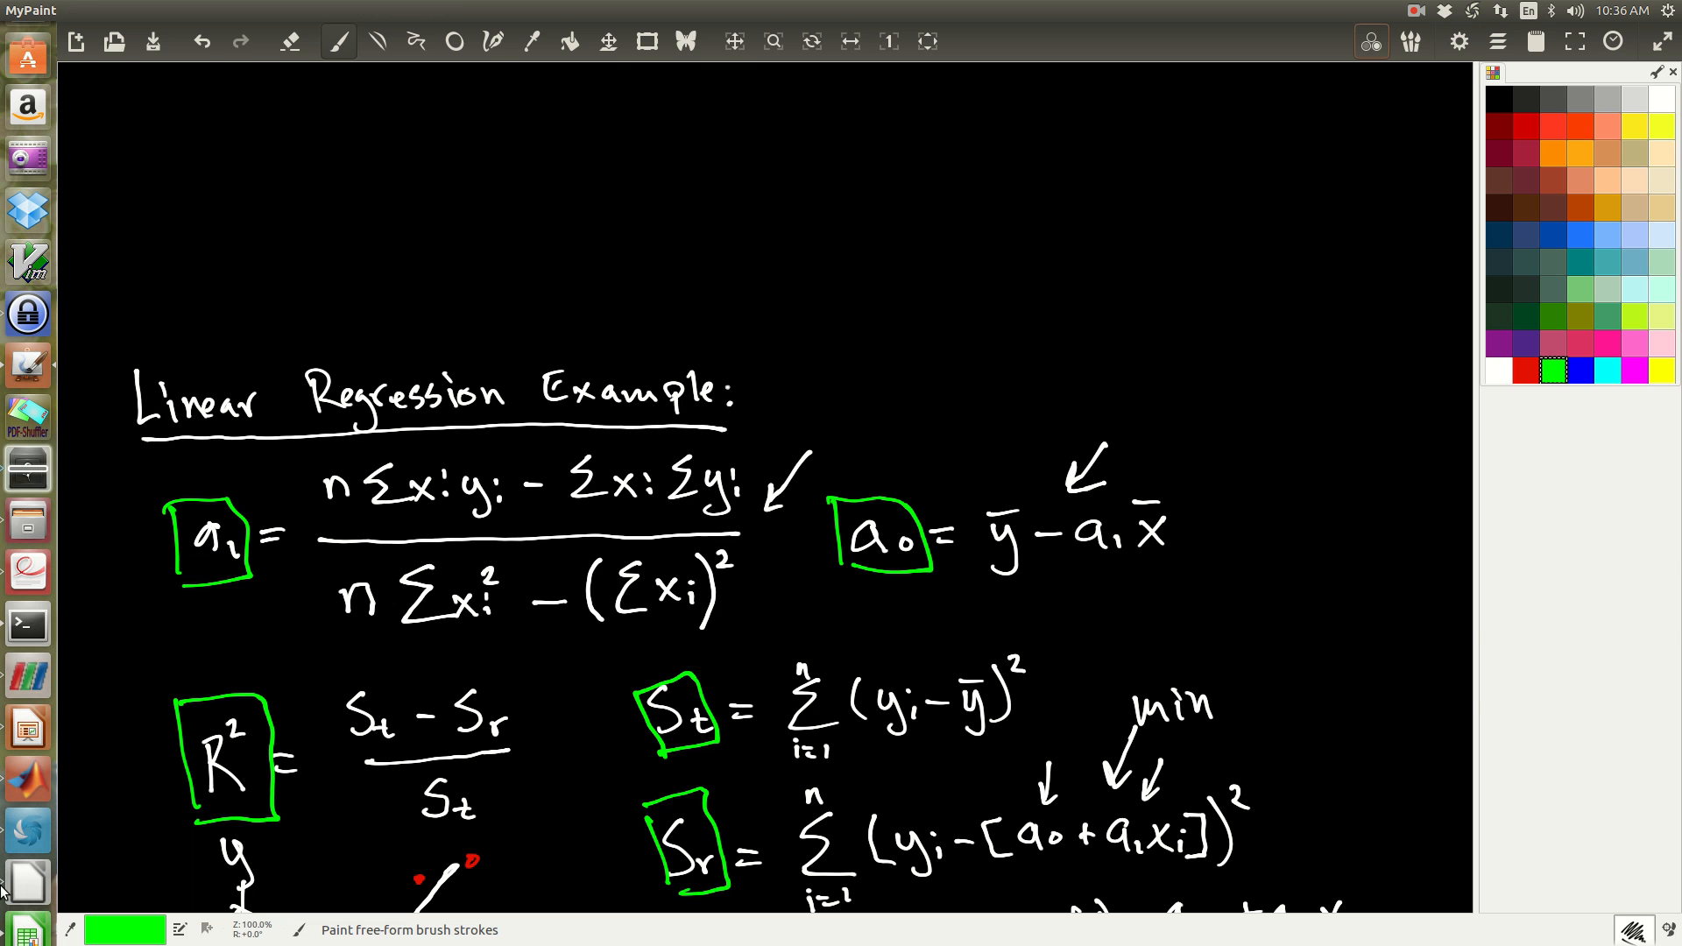
pyautogui.click(29, 889)
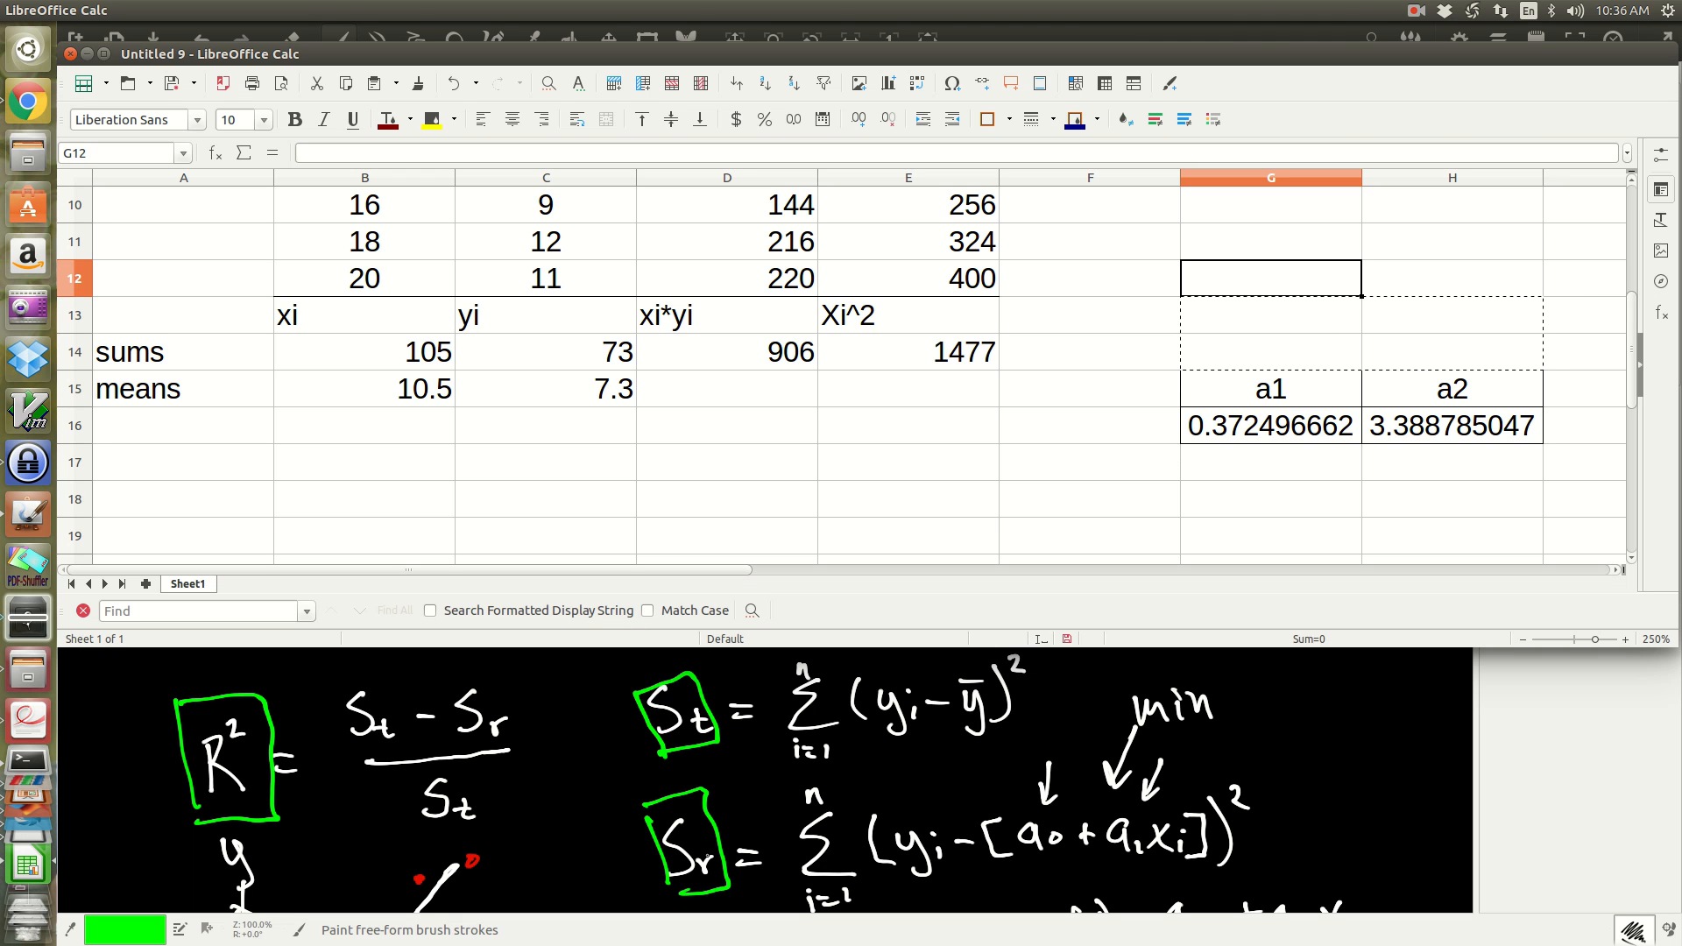
pyautogui.click(1236, 314)
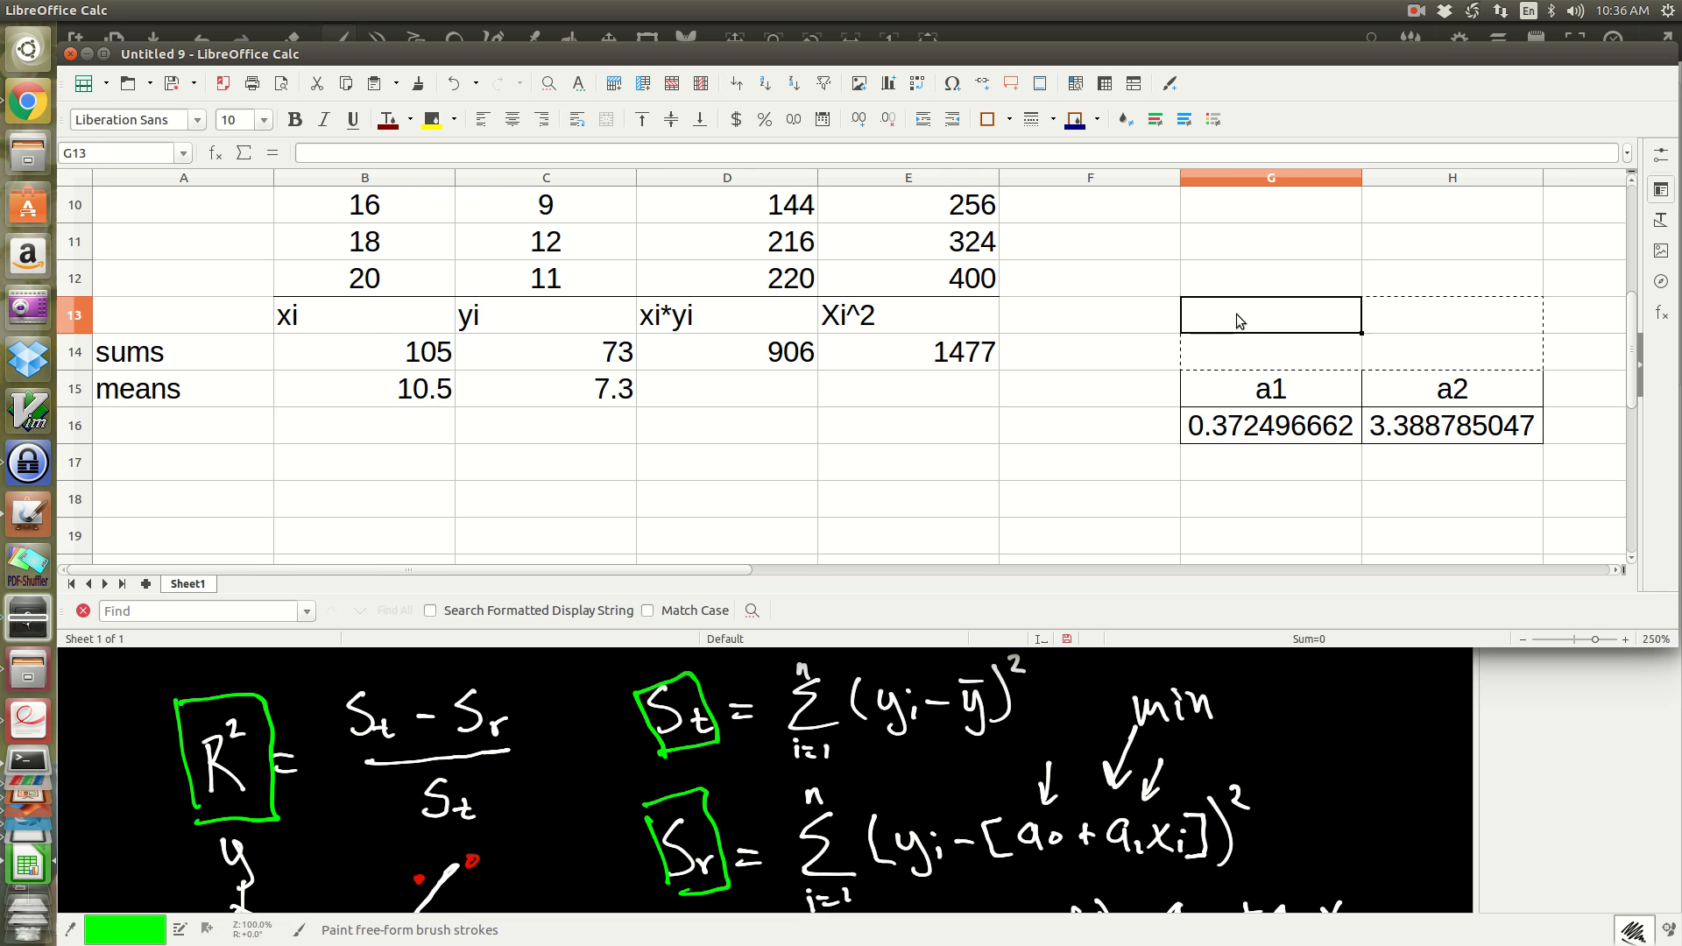
# Step: Enter the heading "Err abou ybar" in cell G2
pyautogui.scroll(3, 1207, 344)
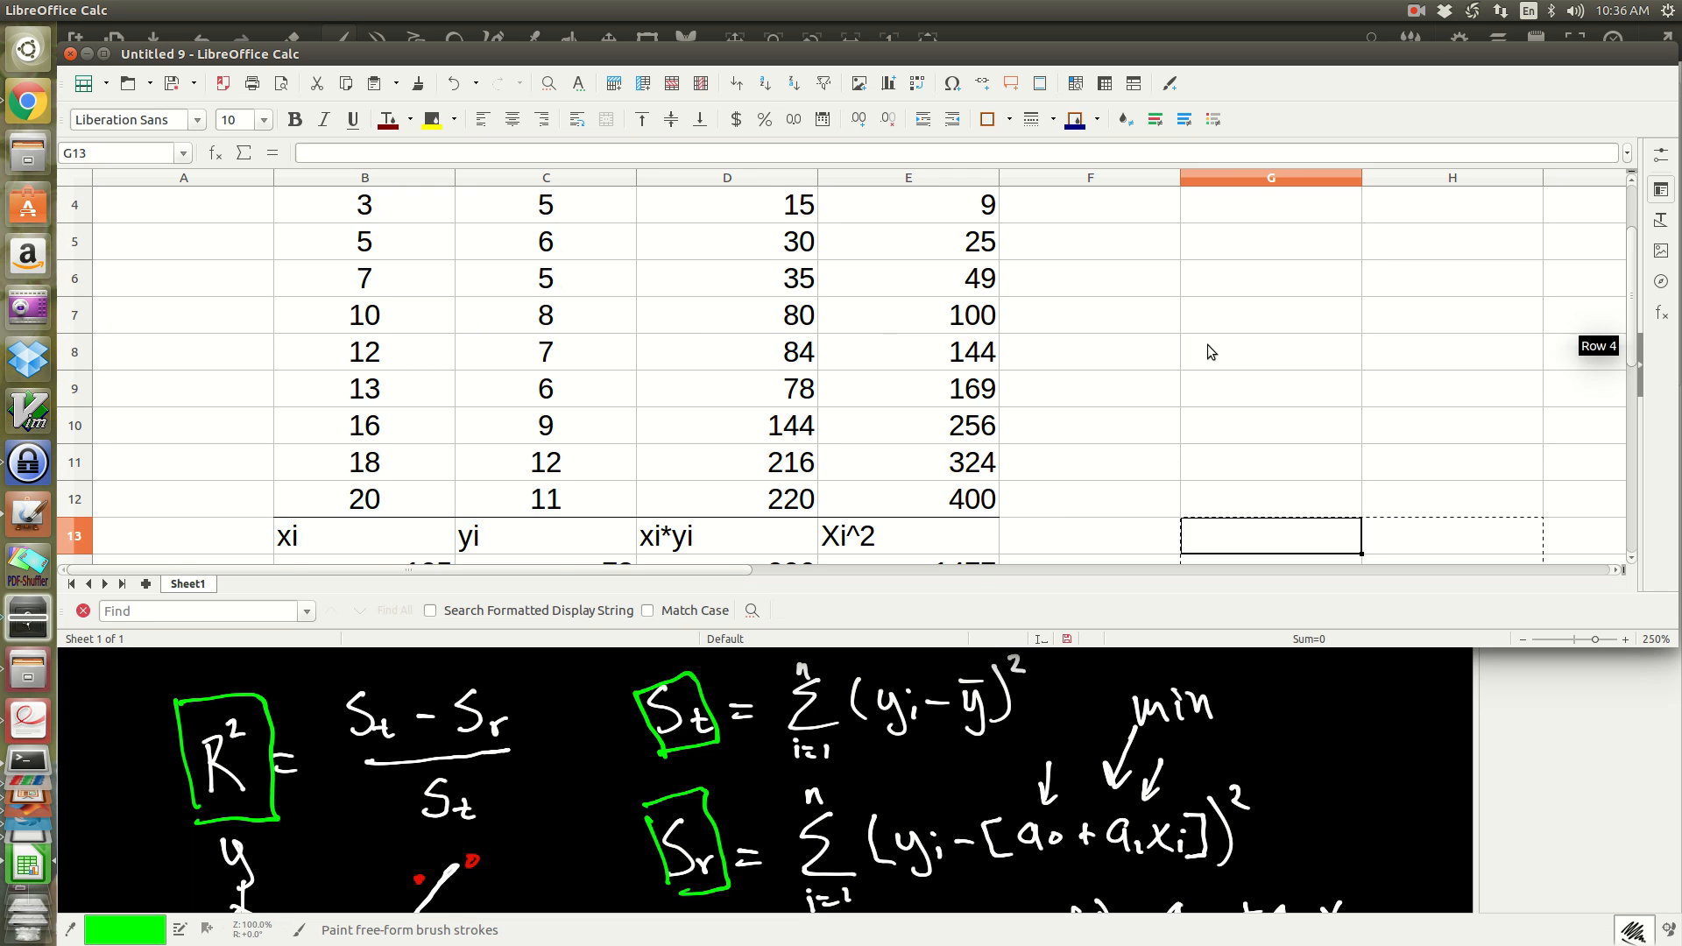
pyautogui.click(1248, 248)
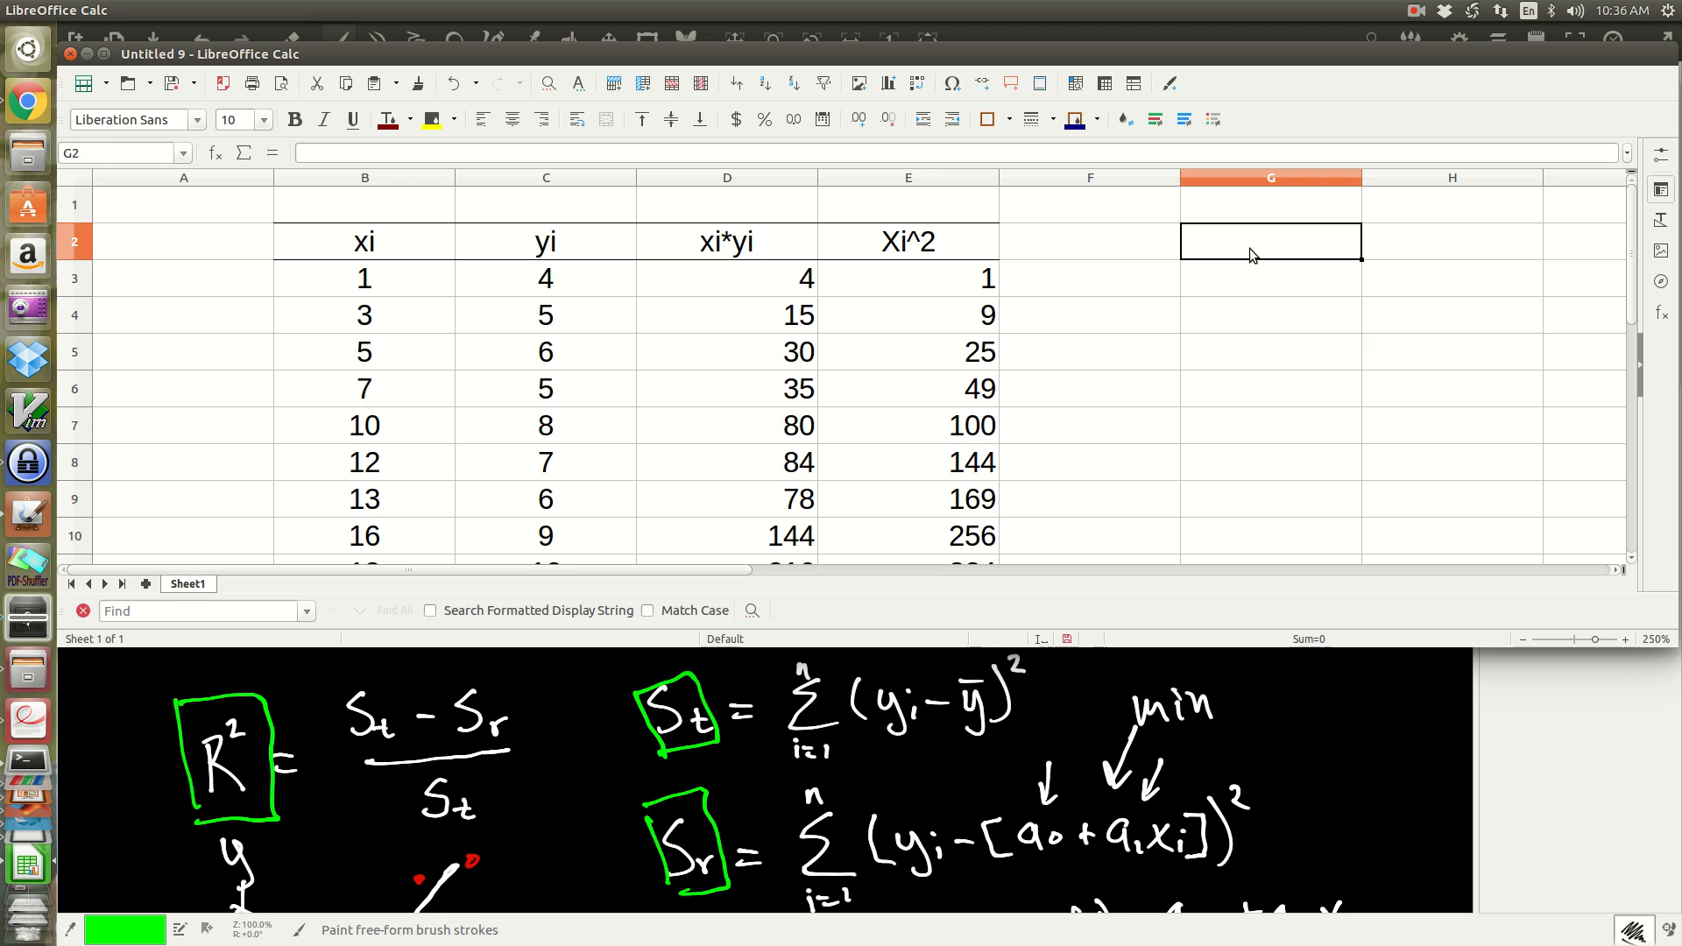
pyautogui.write('Err ')
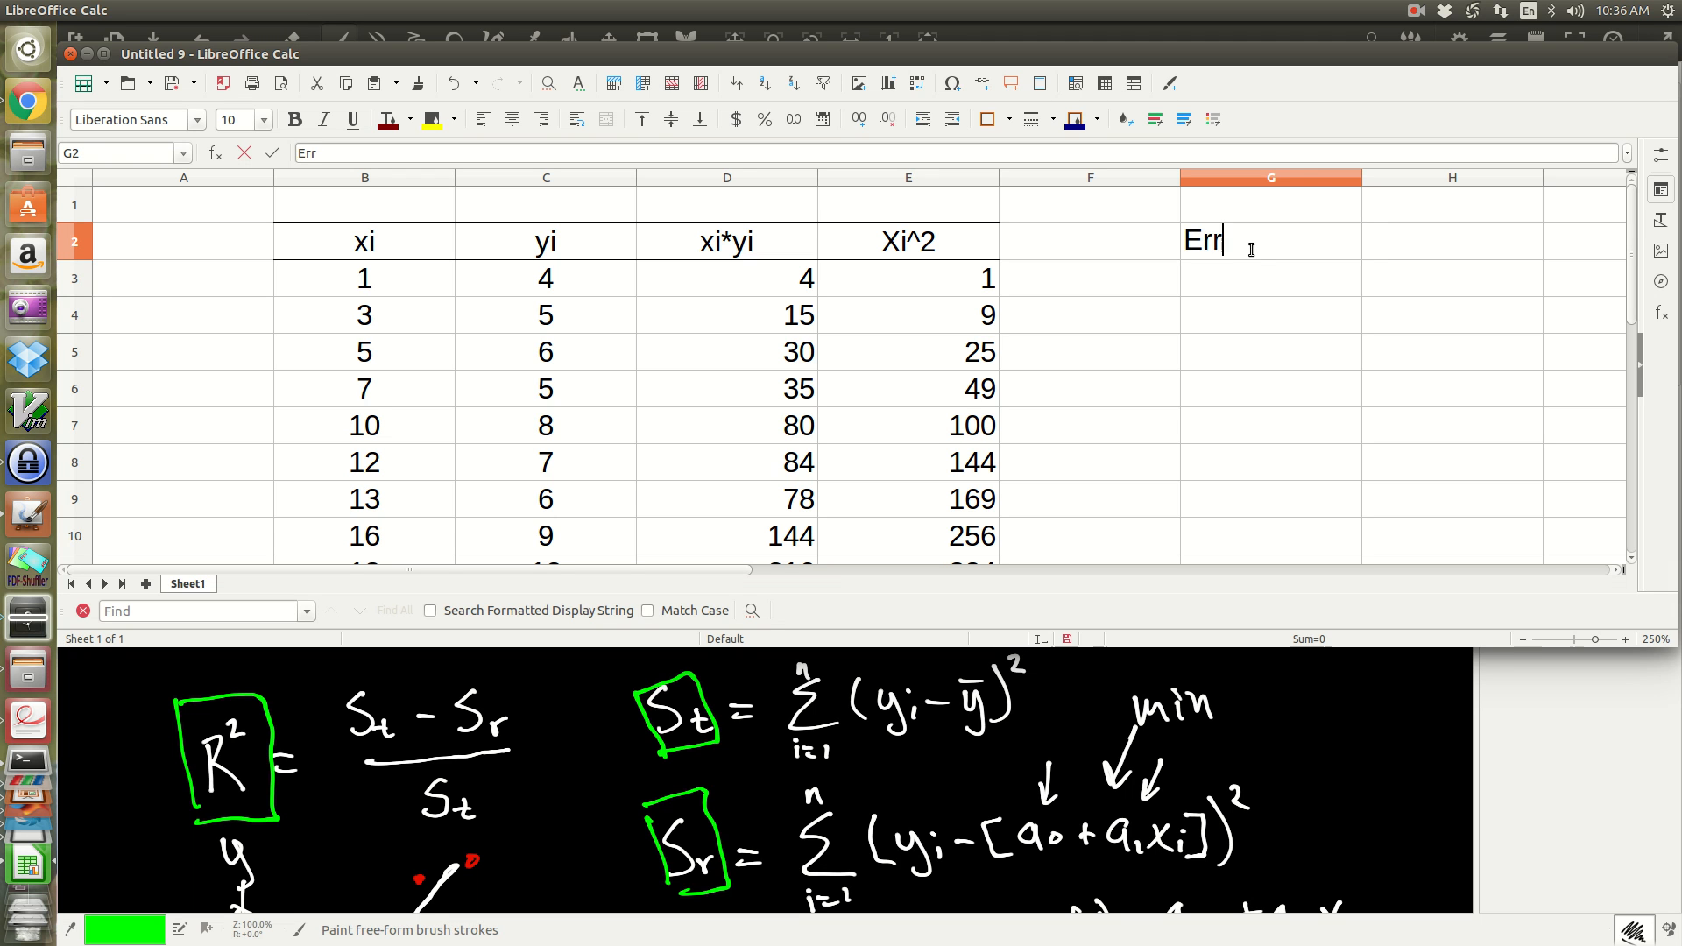
pyautogui.write('abou ybar')
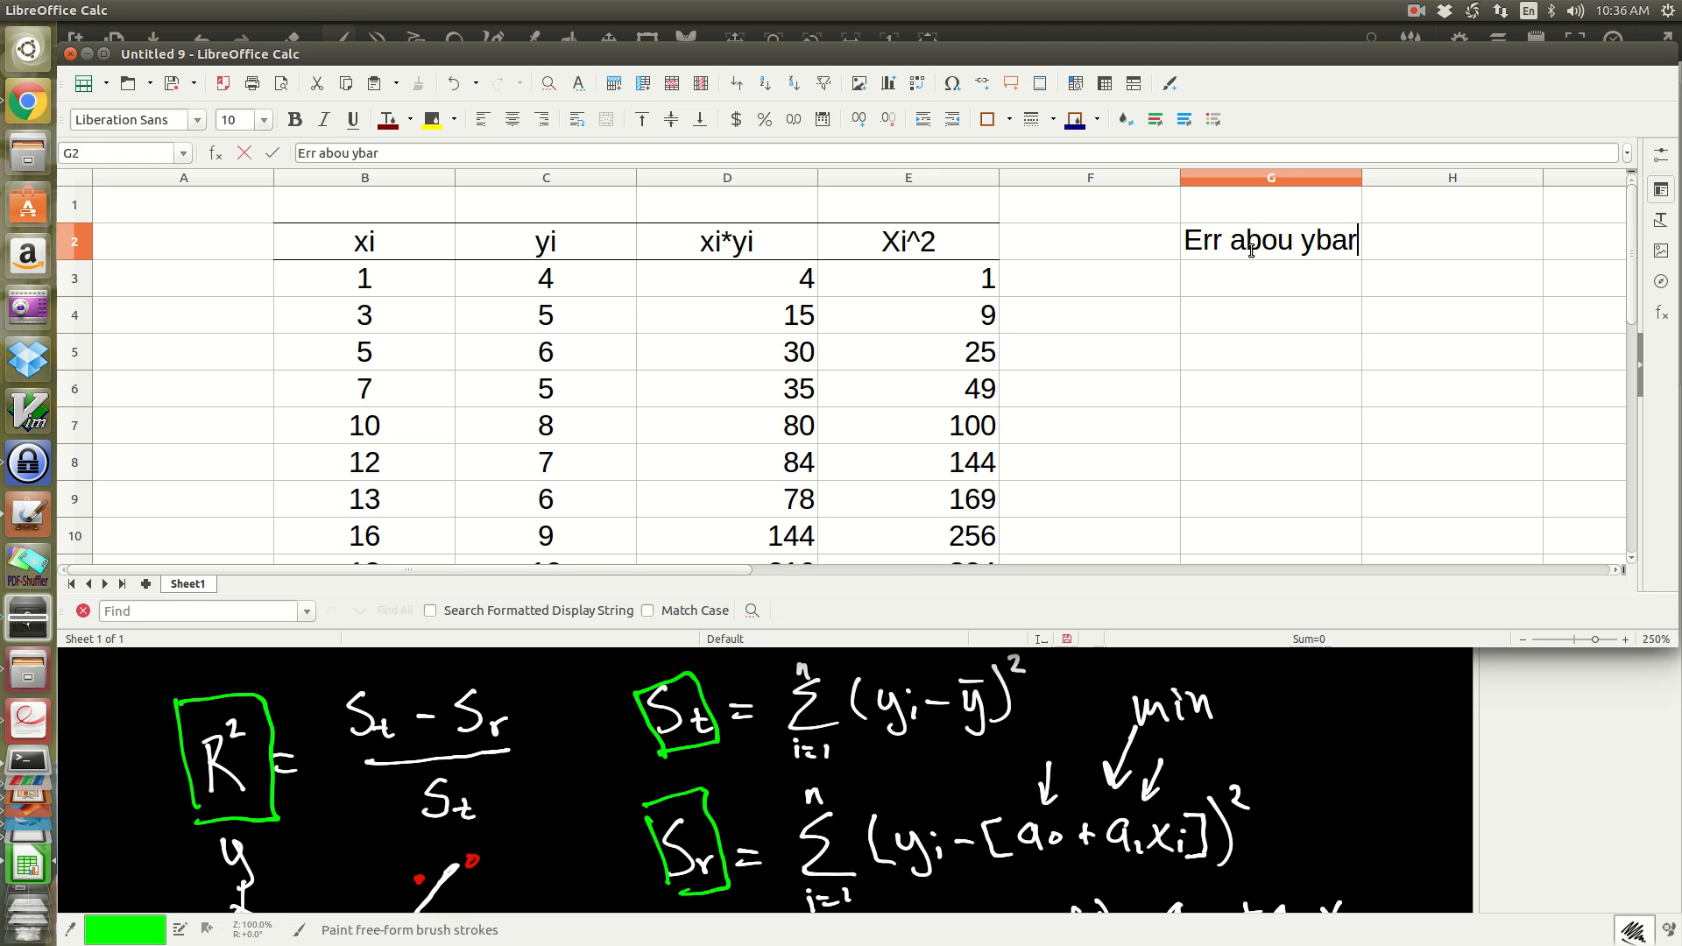
# Step: Enter the heading "Err about Reg" in cell H2
pyautogui.press('Tab')
pyautogui.write('eerr')
pyautogui.press('BackSpace')
pyautogui.press('BackSpace')
pyautogui.press('BackSpace')
pyautogui.press('BackSpace')
pyautogui.write('Err about Reg')
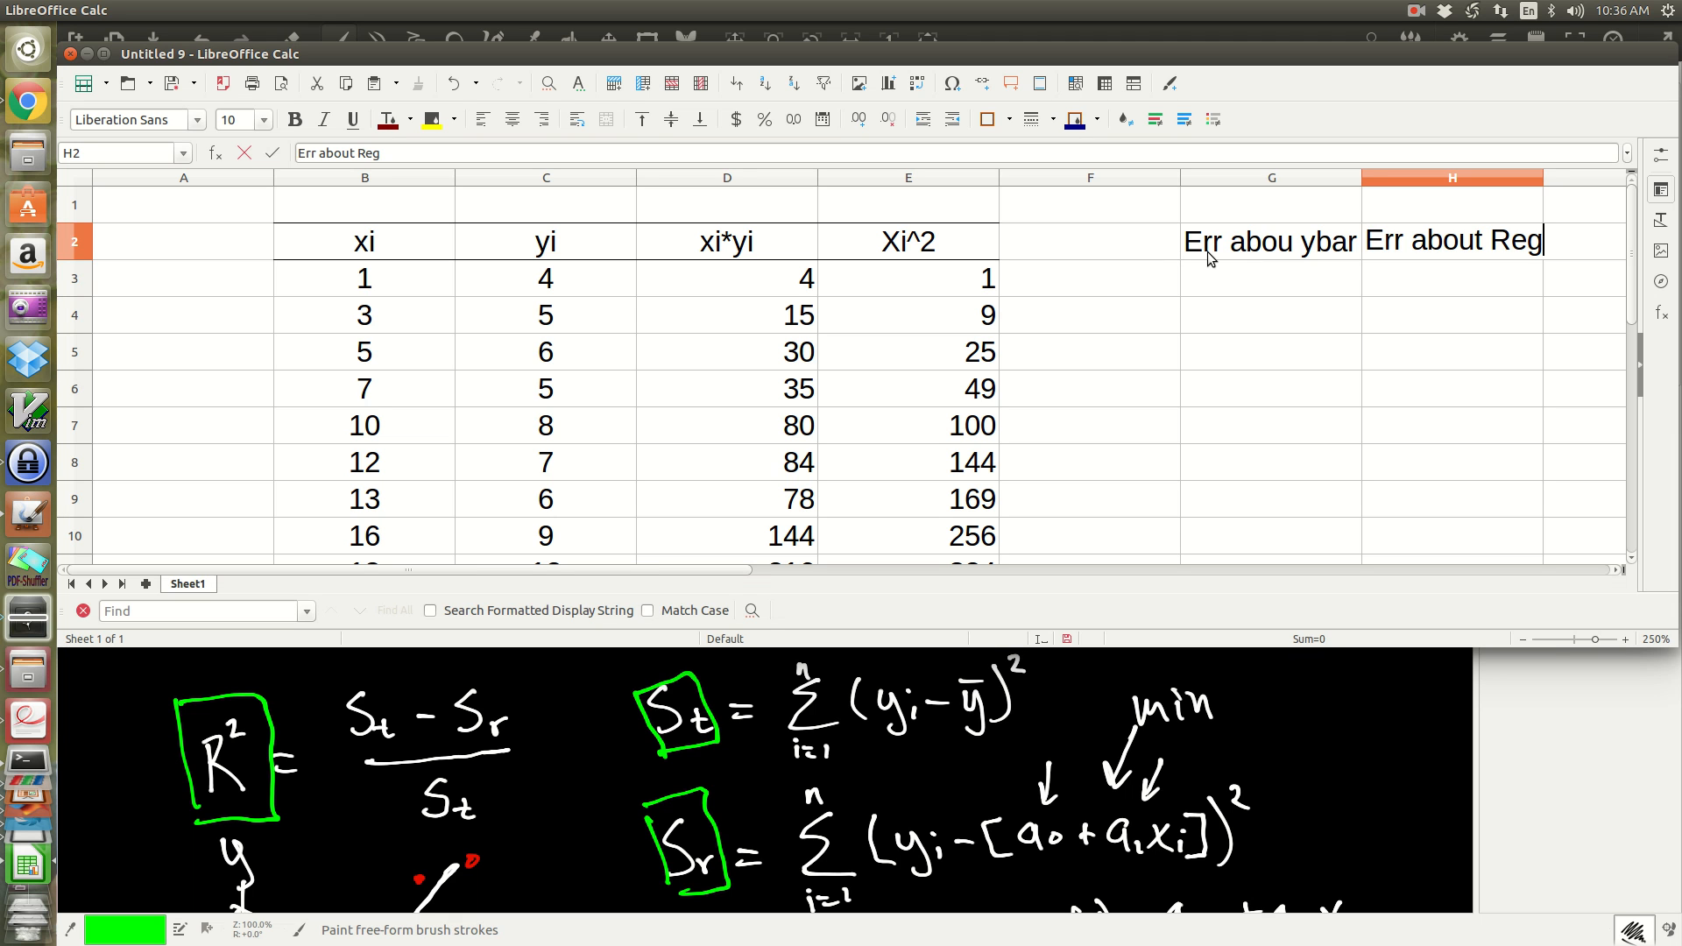
pyautogui.click(1212, 254)
# Step: Enter the formula =(C3-C15) in G3 to subtract the mean of yi from the first yi value
pyautogui.click(1219, 282)
pyautogui.doubleClick(1219, 282)
pyautogui.write('=')
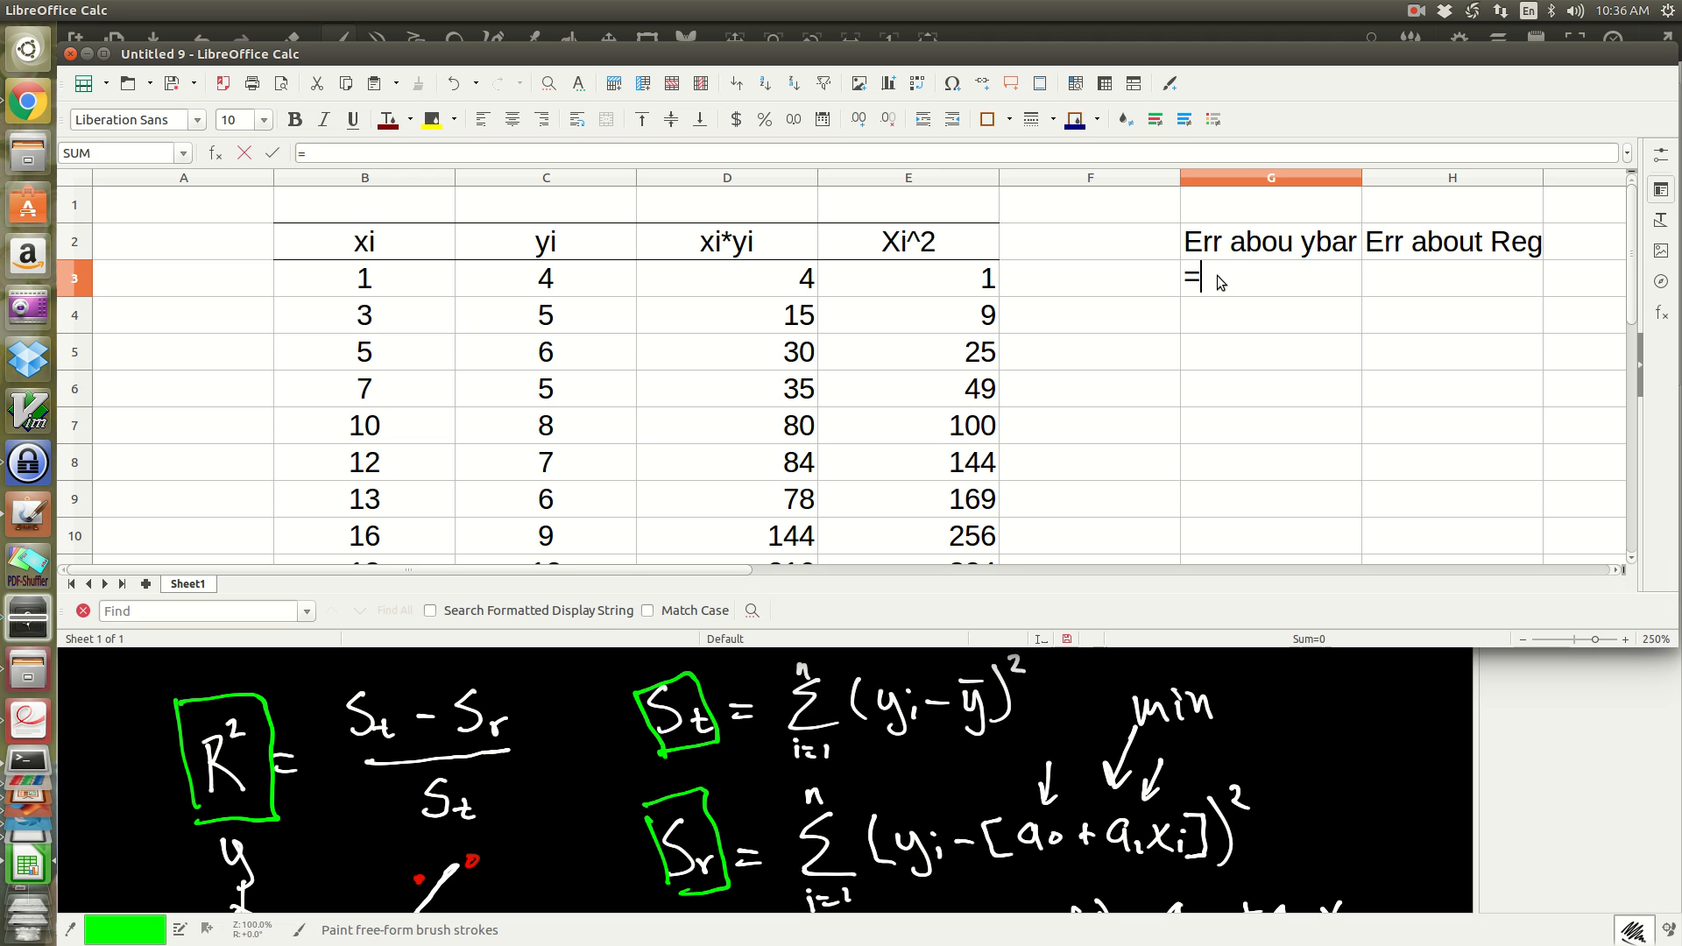
pyautogui.press('Left')
pyautogui.press('Left')
pyautogui.press('Left')
pyautogui.press('Left')
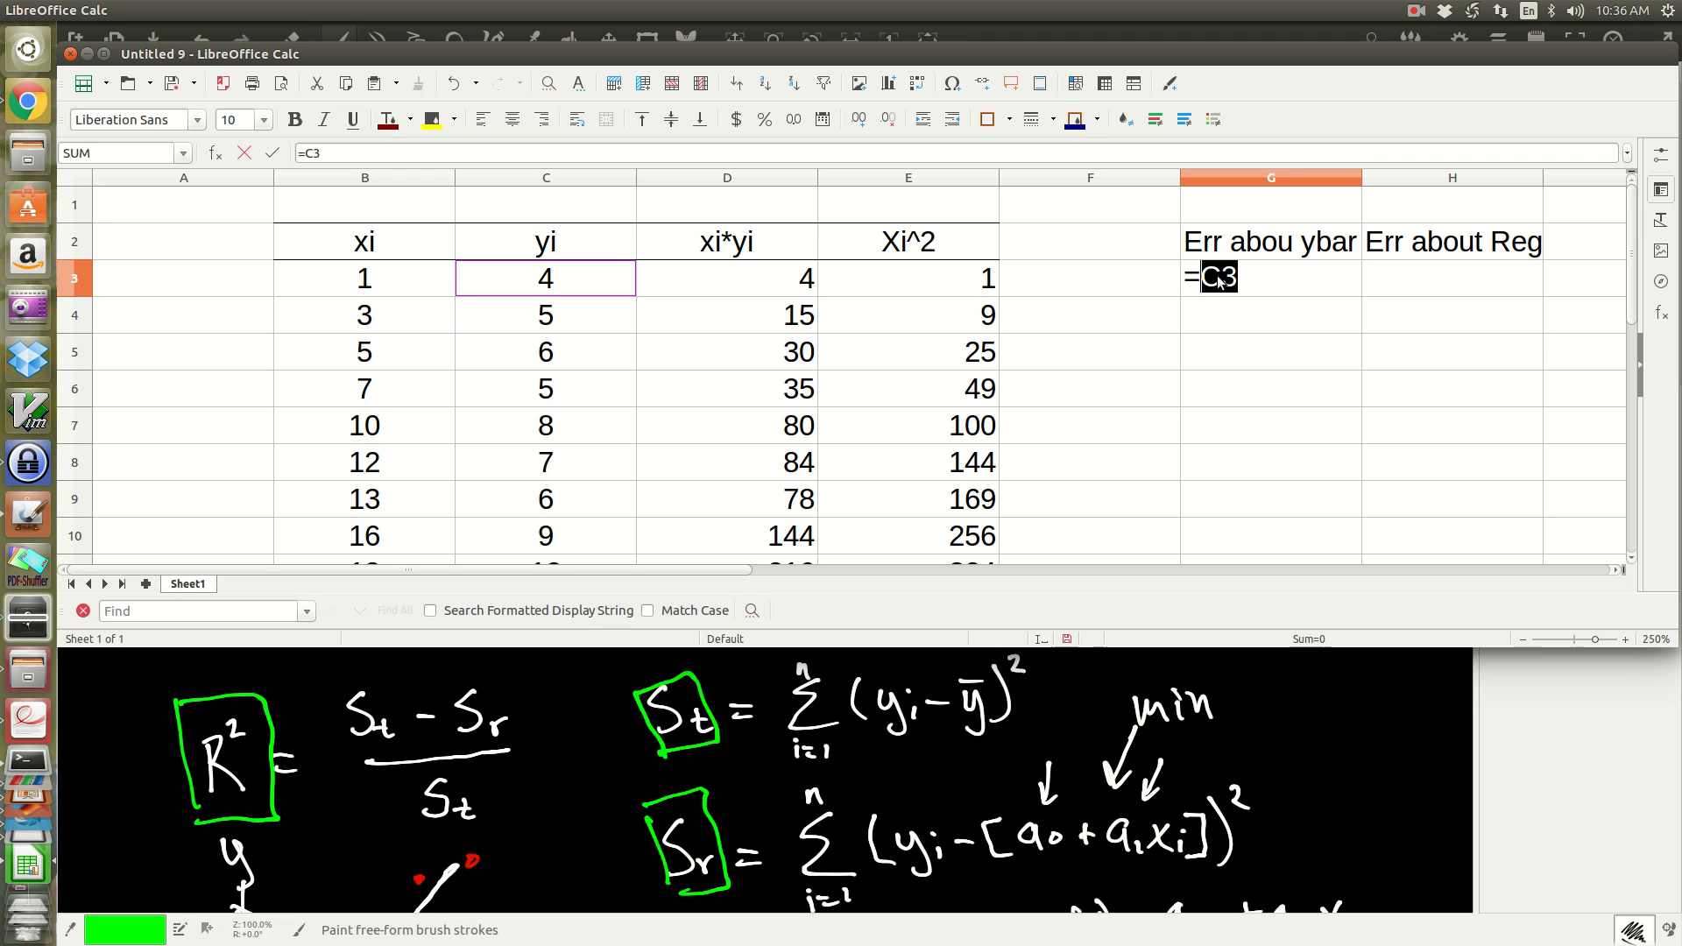
pyautogui.press('BackSpace')
pyautogui.press('BackSpace')
pyautogui.write('(')
pyautogui.click(596, 277)
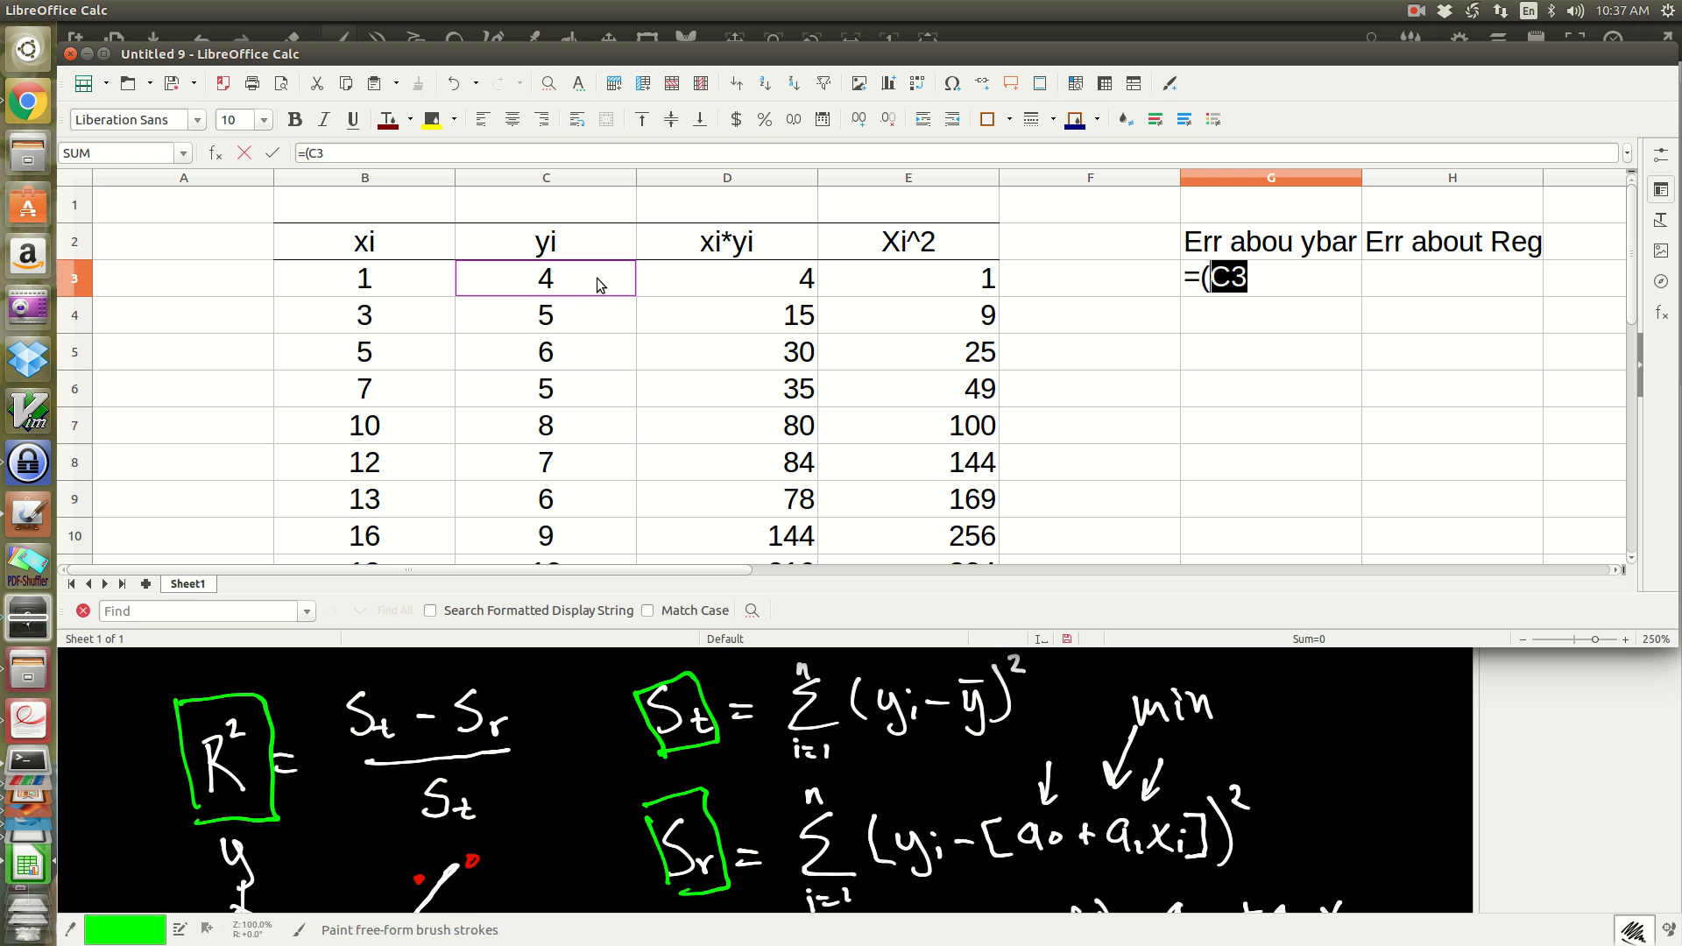
pyautogui.write('-')
pyautogui.scroll(-2, 702, 338)
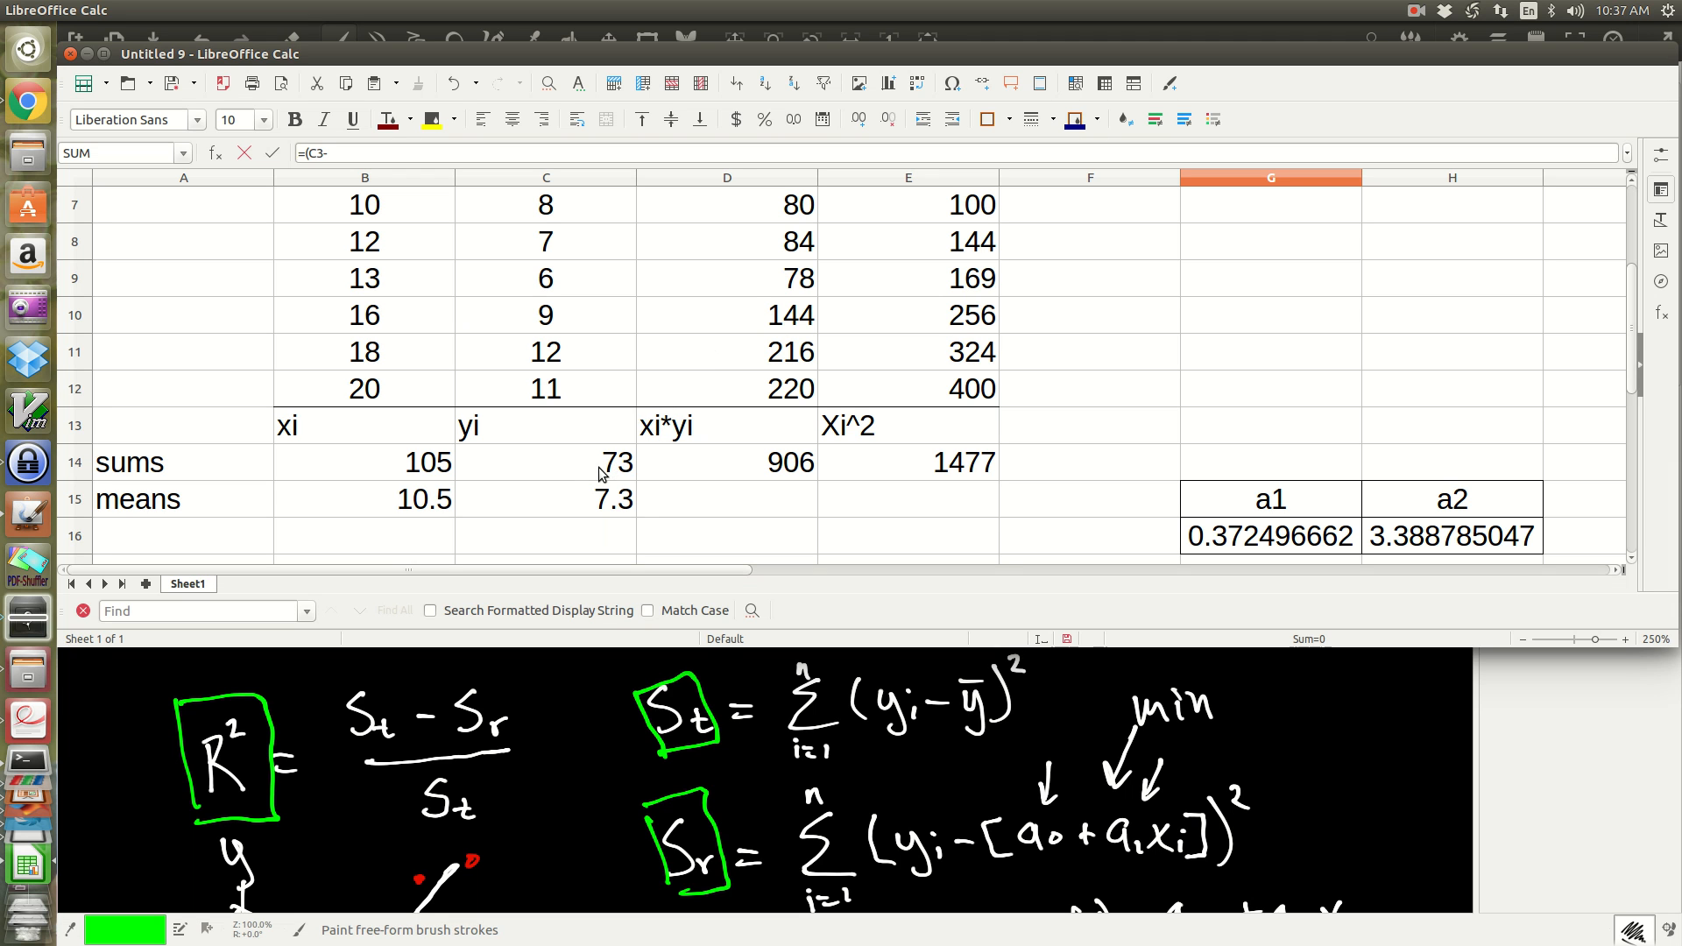
pyautogui.click(568, 501)
pyautogui.scroll(2, 1158, 433)
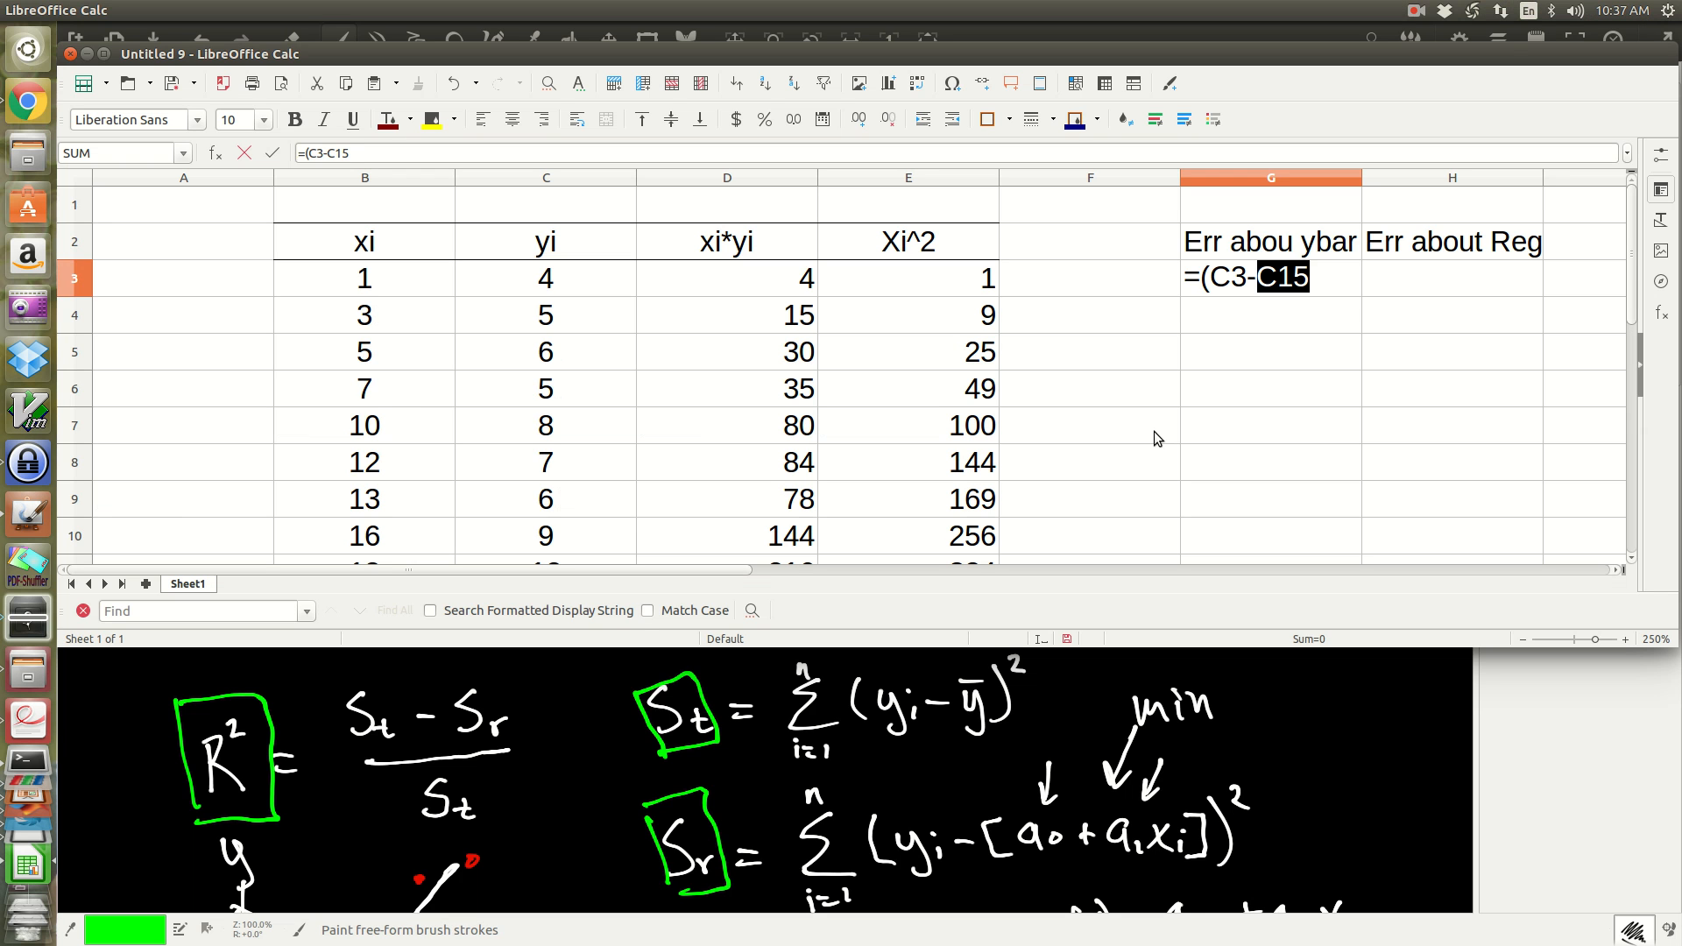
pyautogui.press('Return')
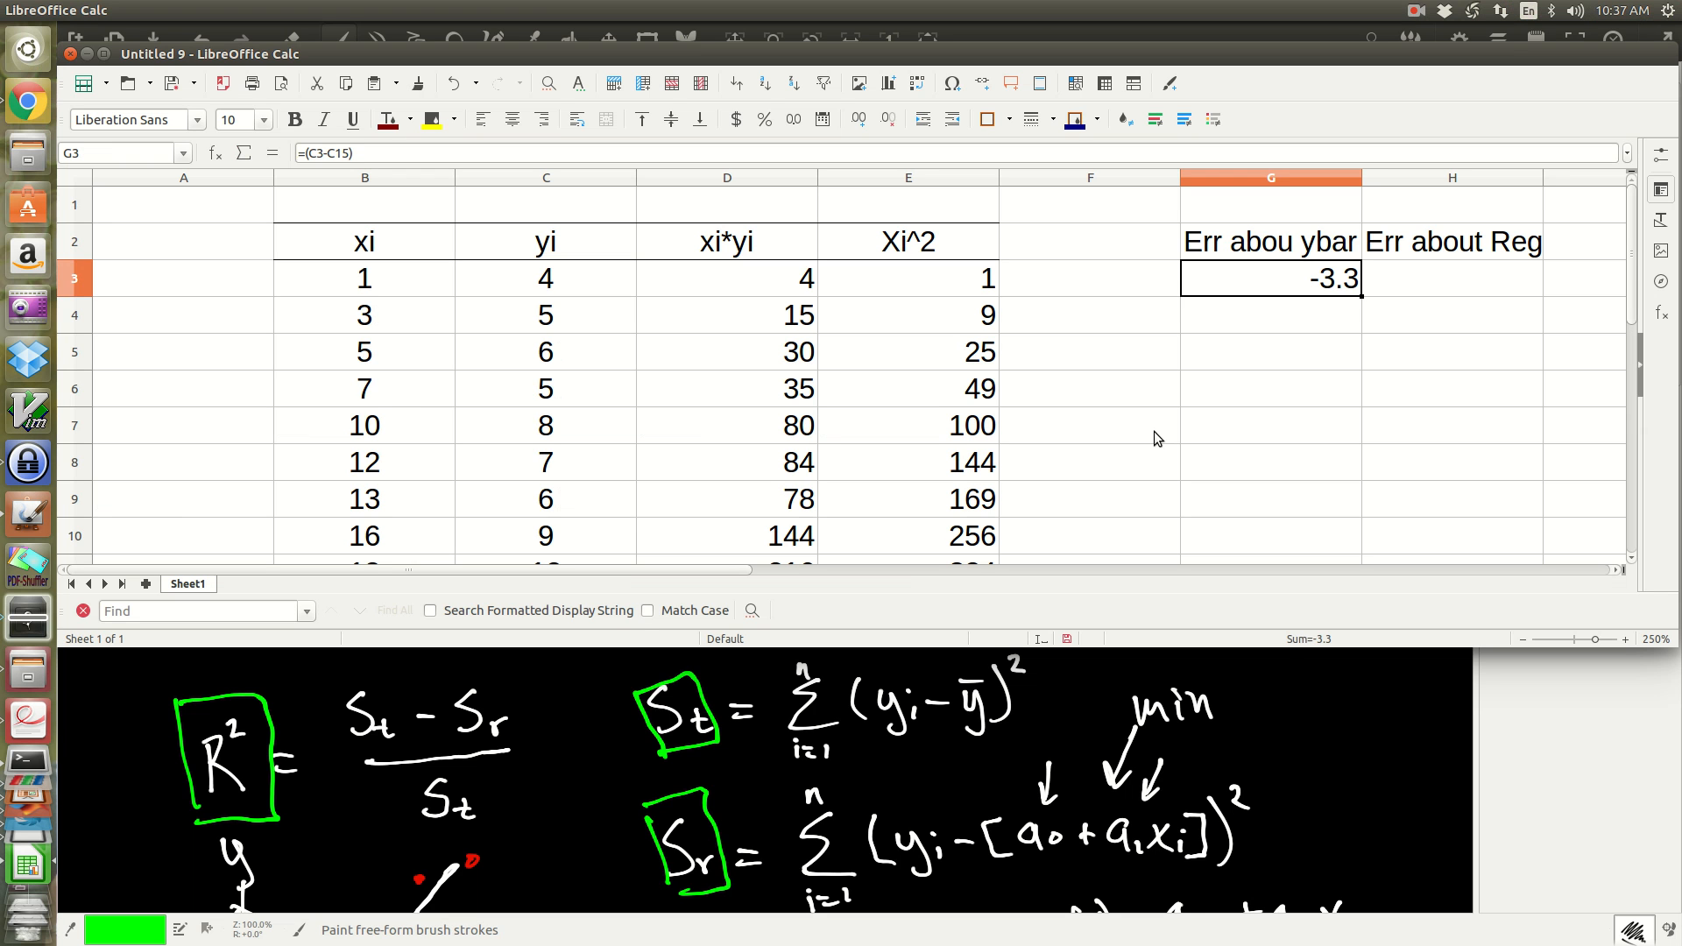
pyautogui.press('BackSpace')
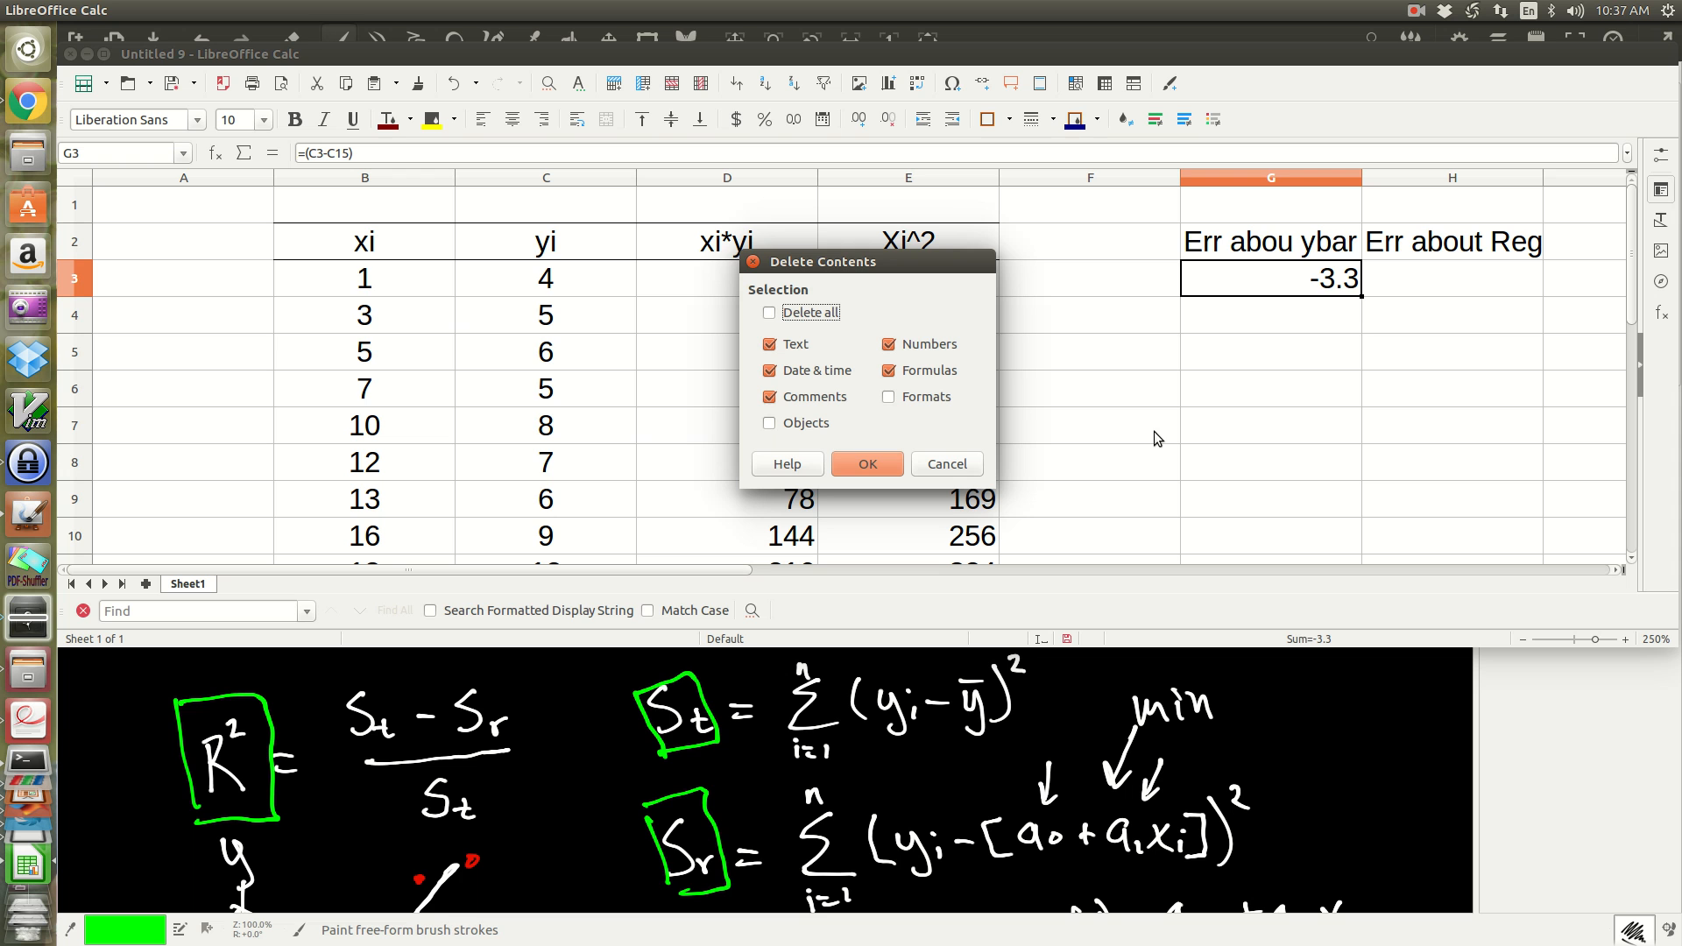
pyautogui.click(946, 463)
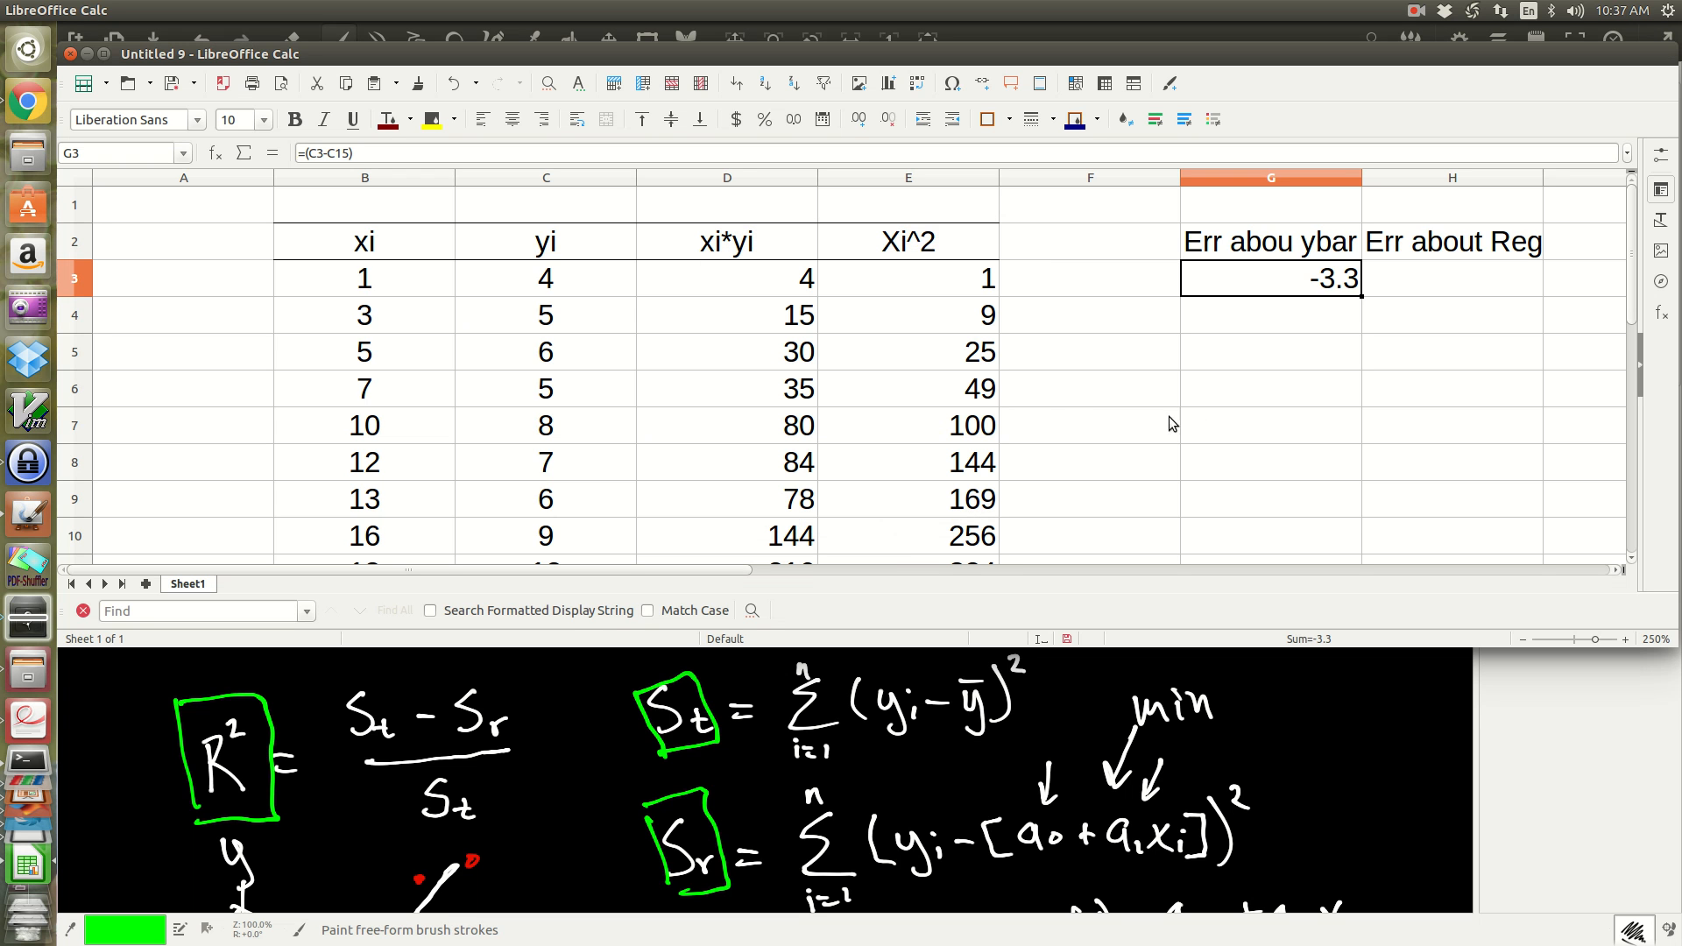
# Step: Change the G3 formula to =(C3-$C$15)^2 so that the mean reference is absolute and the difference is squared
pyautogui.doubleClick(1329, 286)
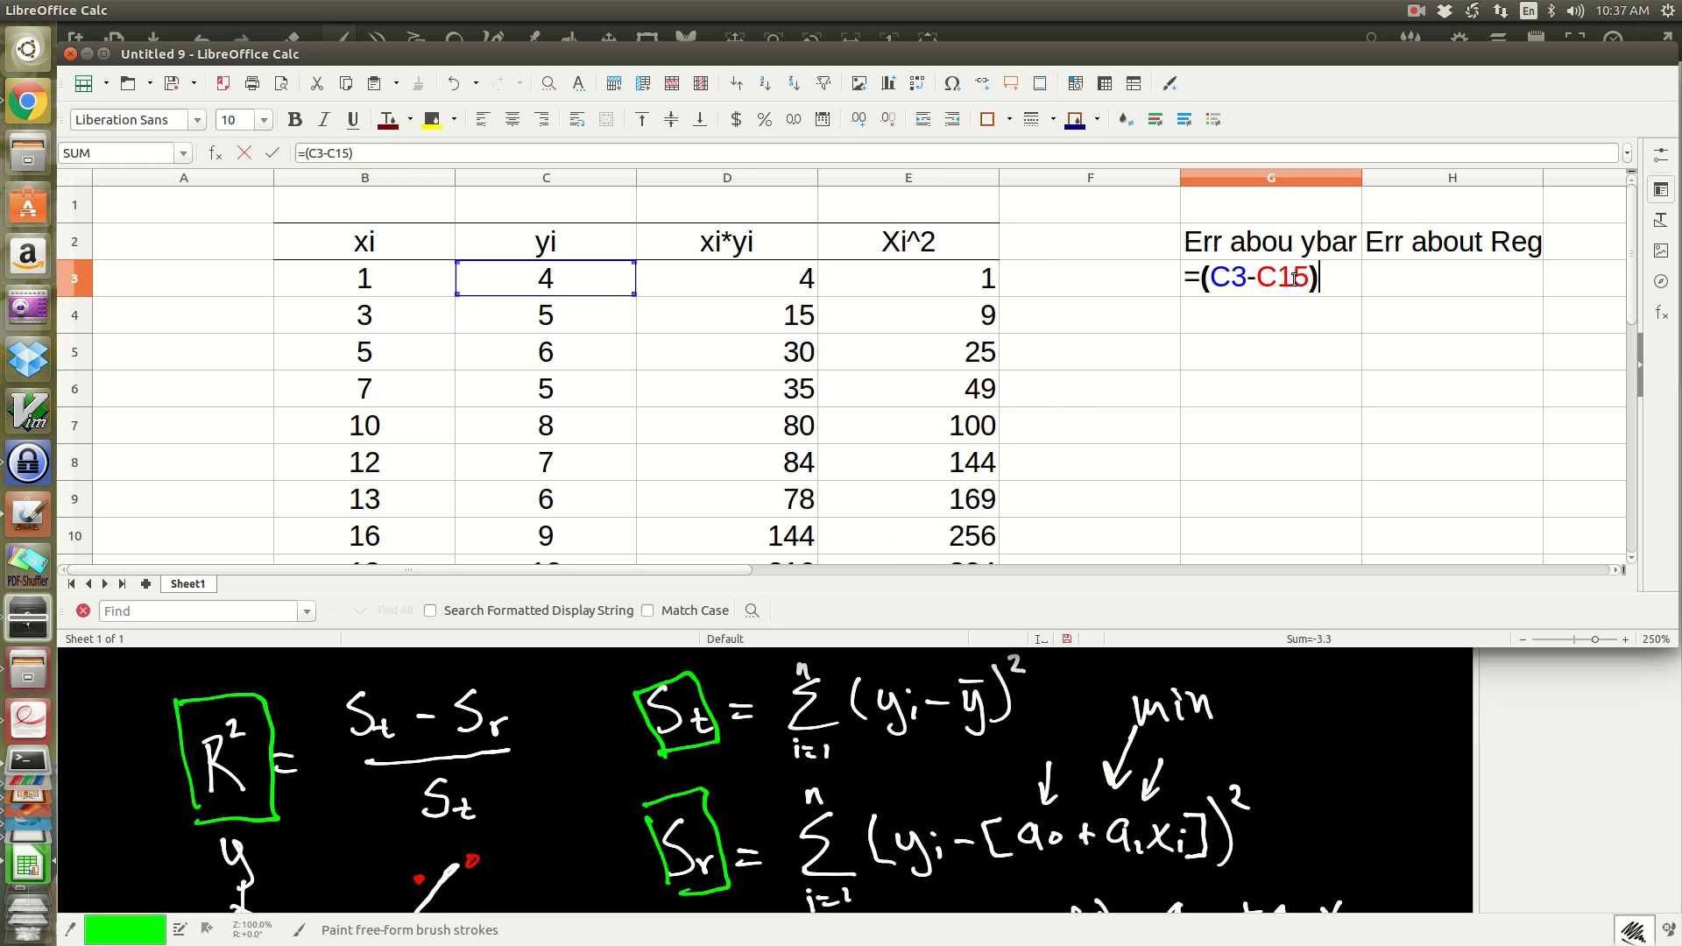
pyautogui.press('Left')
pyautogui.press('Left')
pyautogui.press('Left')
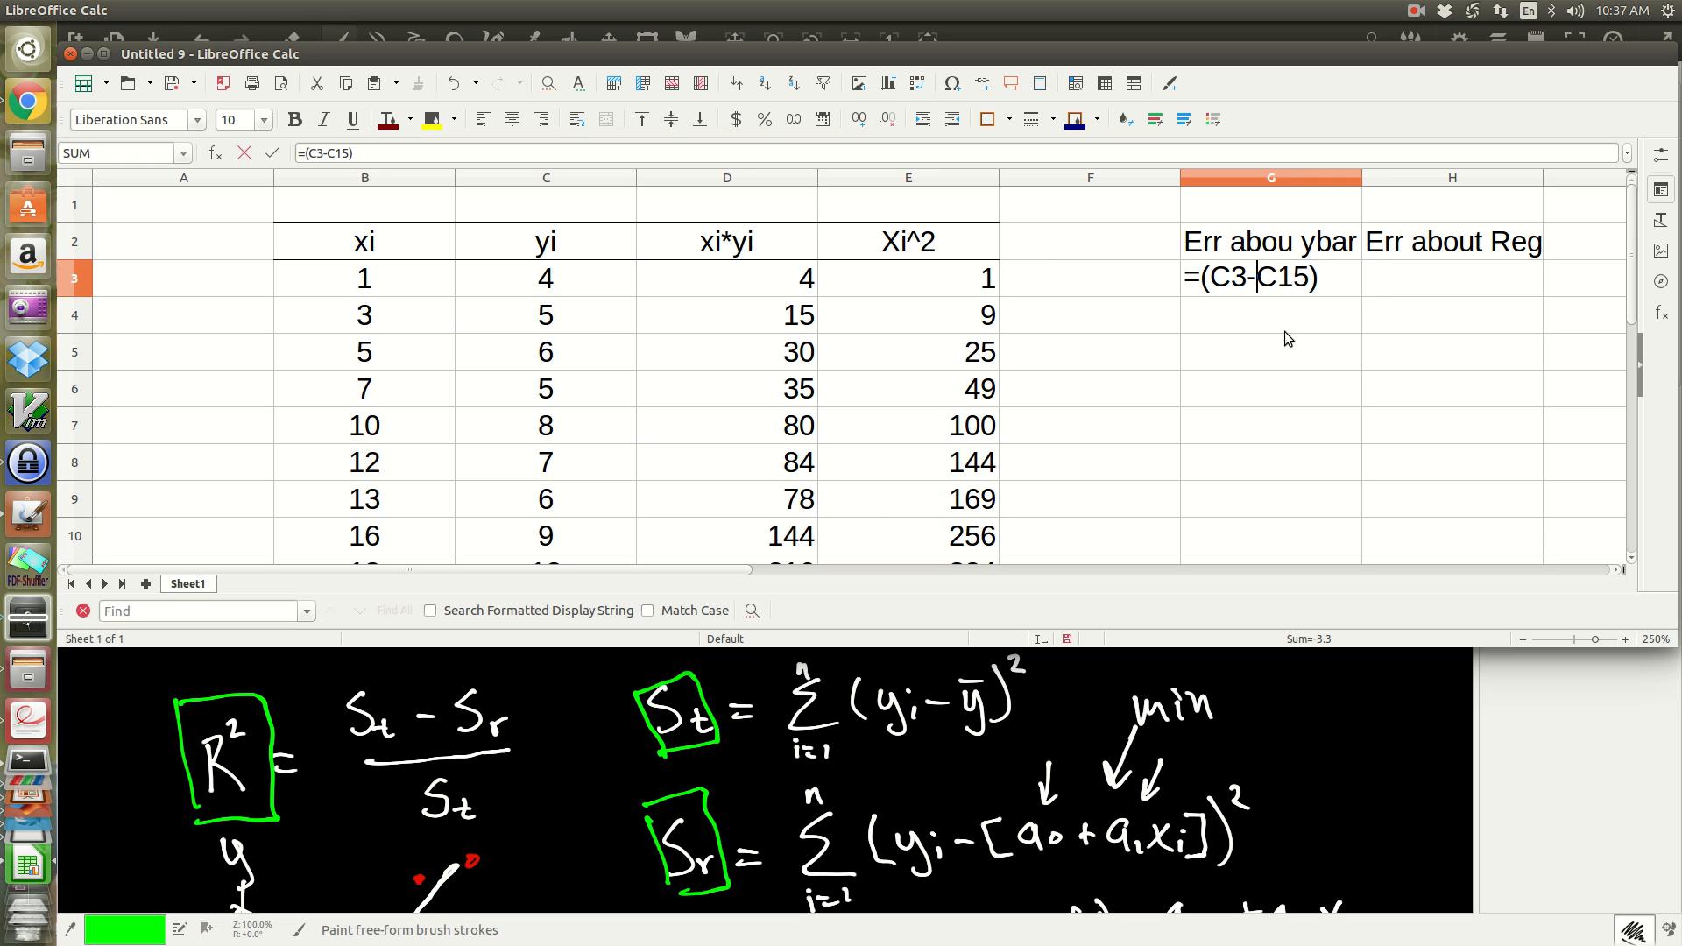
pyautogui.write('$C$')
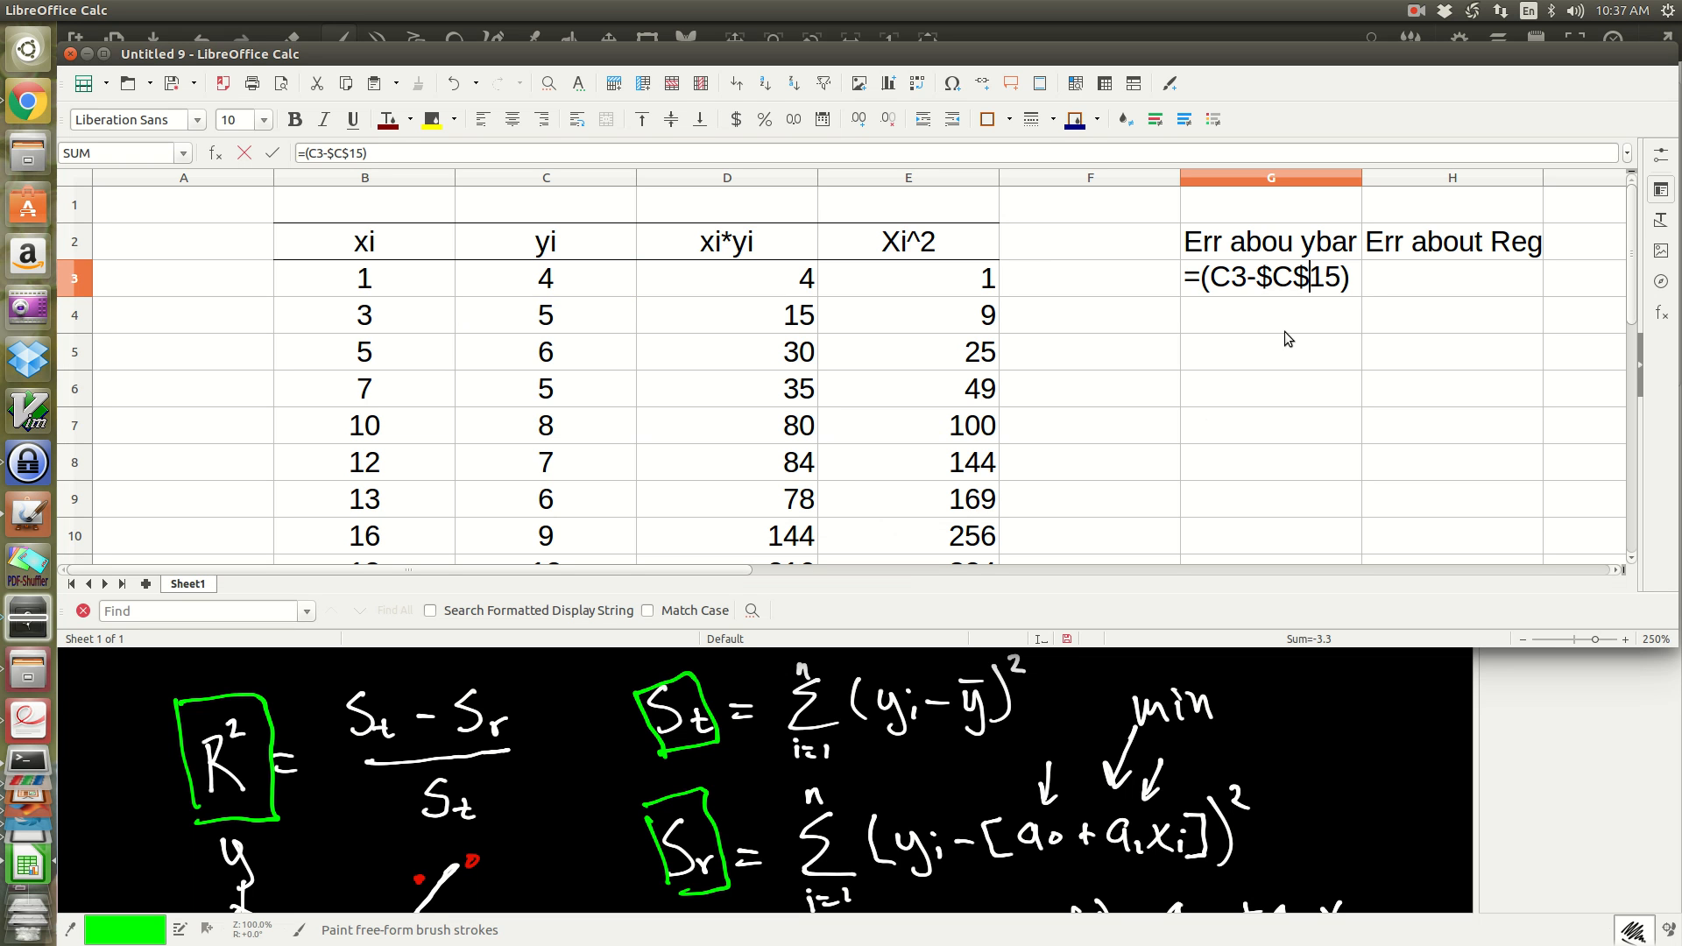
pyautogui.press('Right')
pyautogui.press('Right')
pyautogui.press('Right')
pyautogui.write('^2')
pyautogui.press('Return')
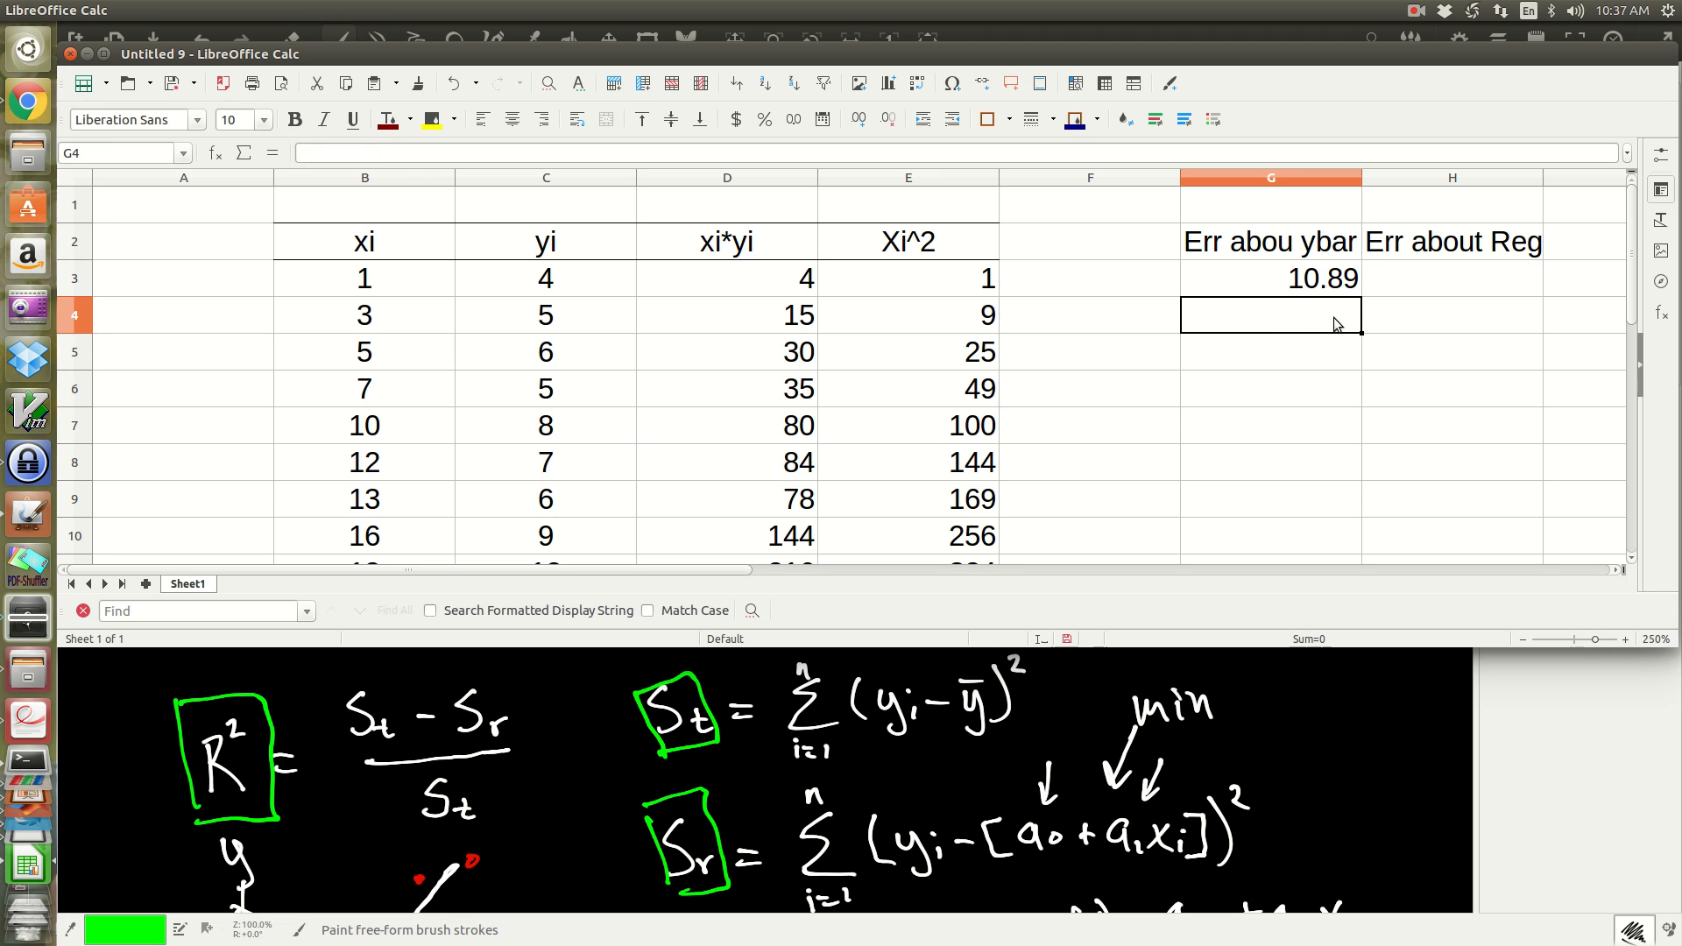
# Step: Begin the regression error formula in H3 as =(C3-(H16, referencing the first yi value and the a2 coefficient
pyautogui.click(1459, 273)
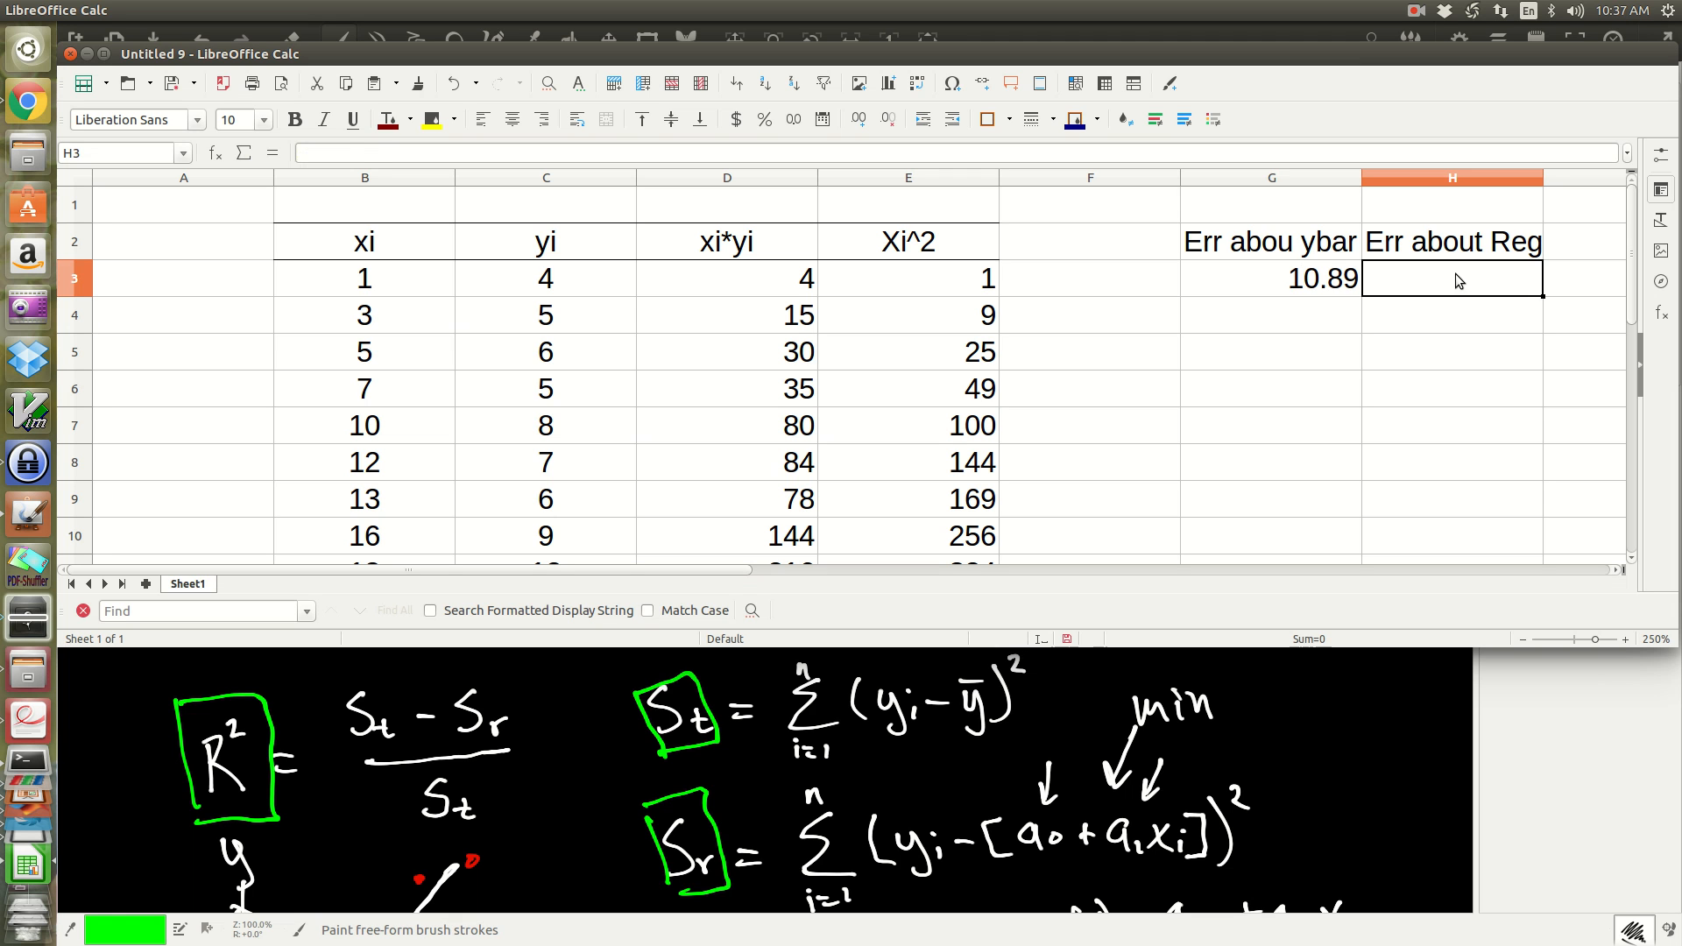
pyautogui.click(1336, 286)
pyautogui.click(1410, 265)
pyautogui.doubleClick(1442, 276)
pyautogui.write('=(')
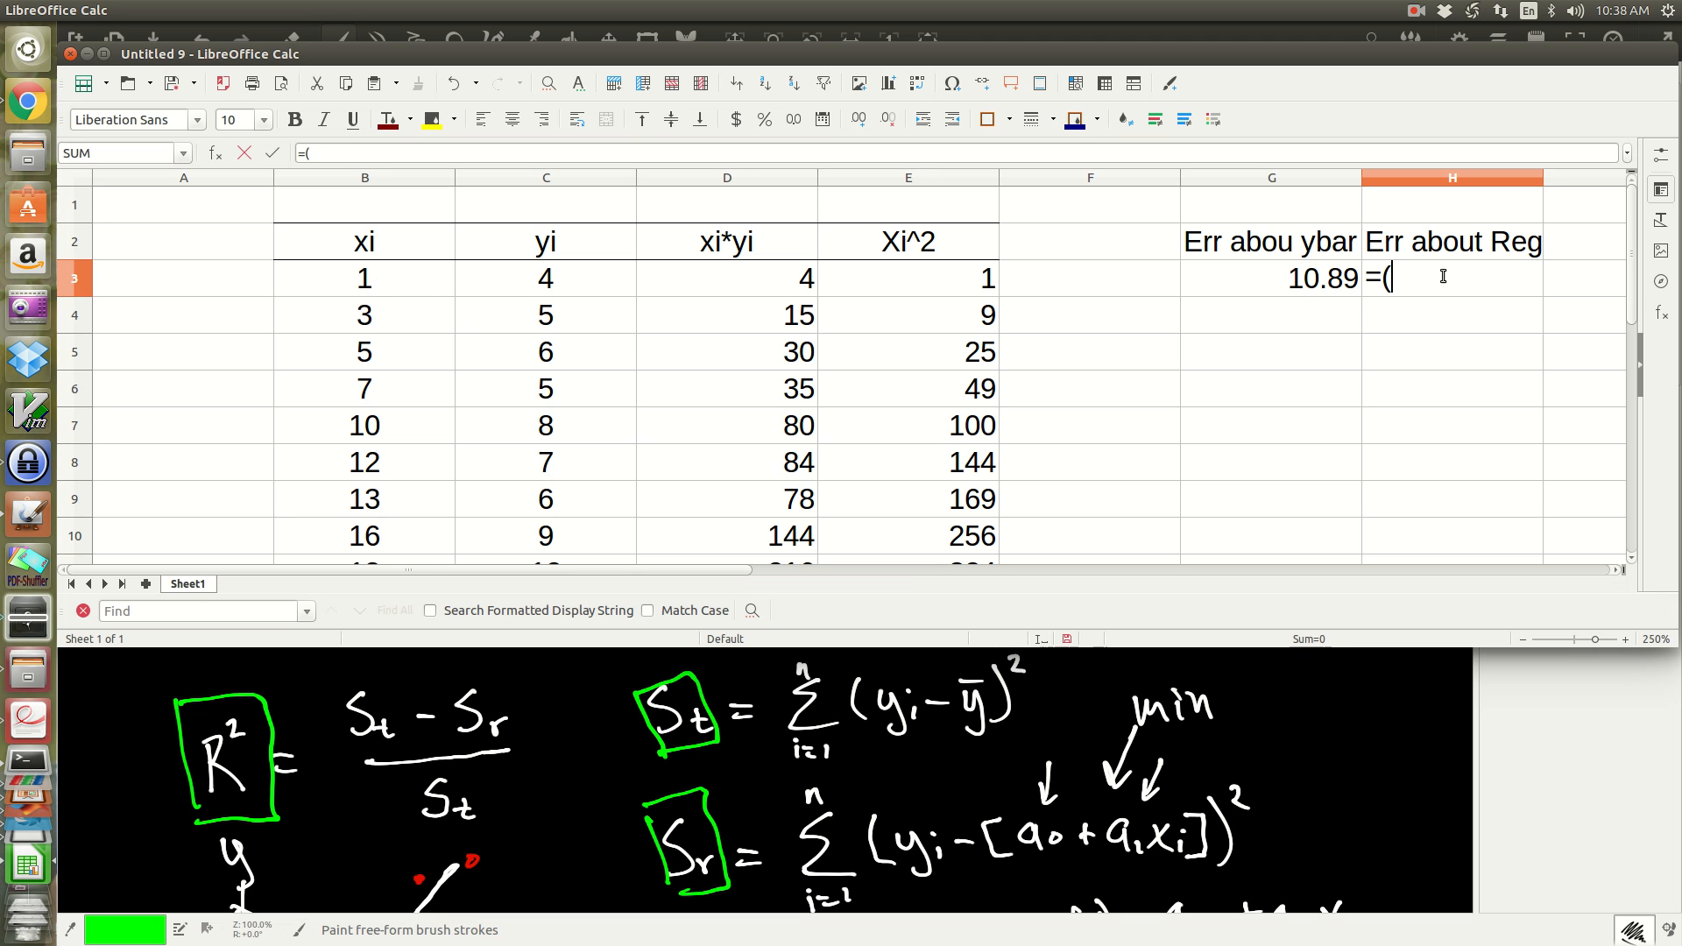
pyautogui.click(587, 277)
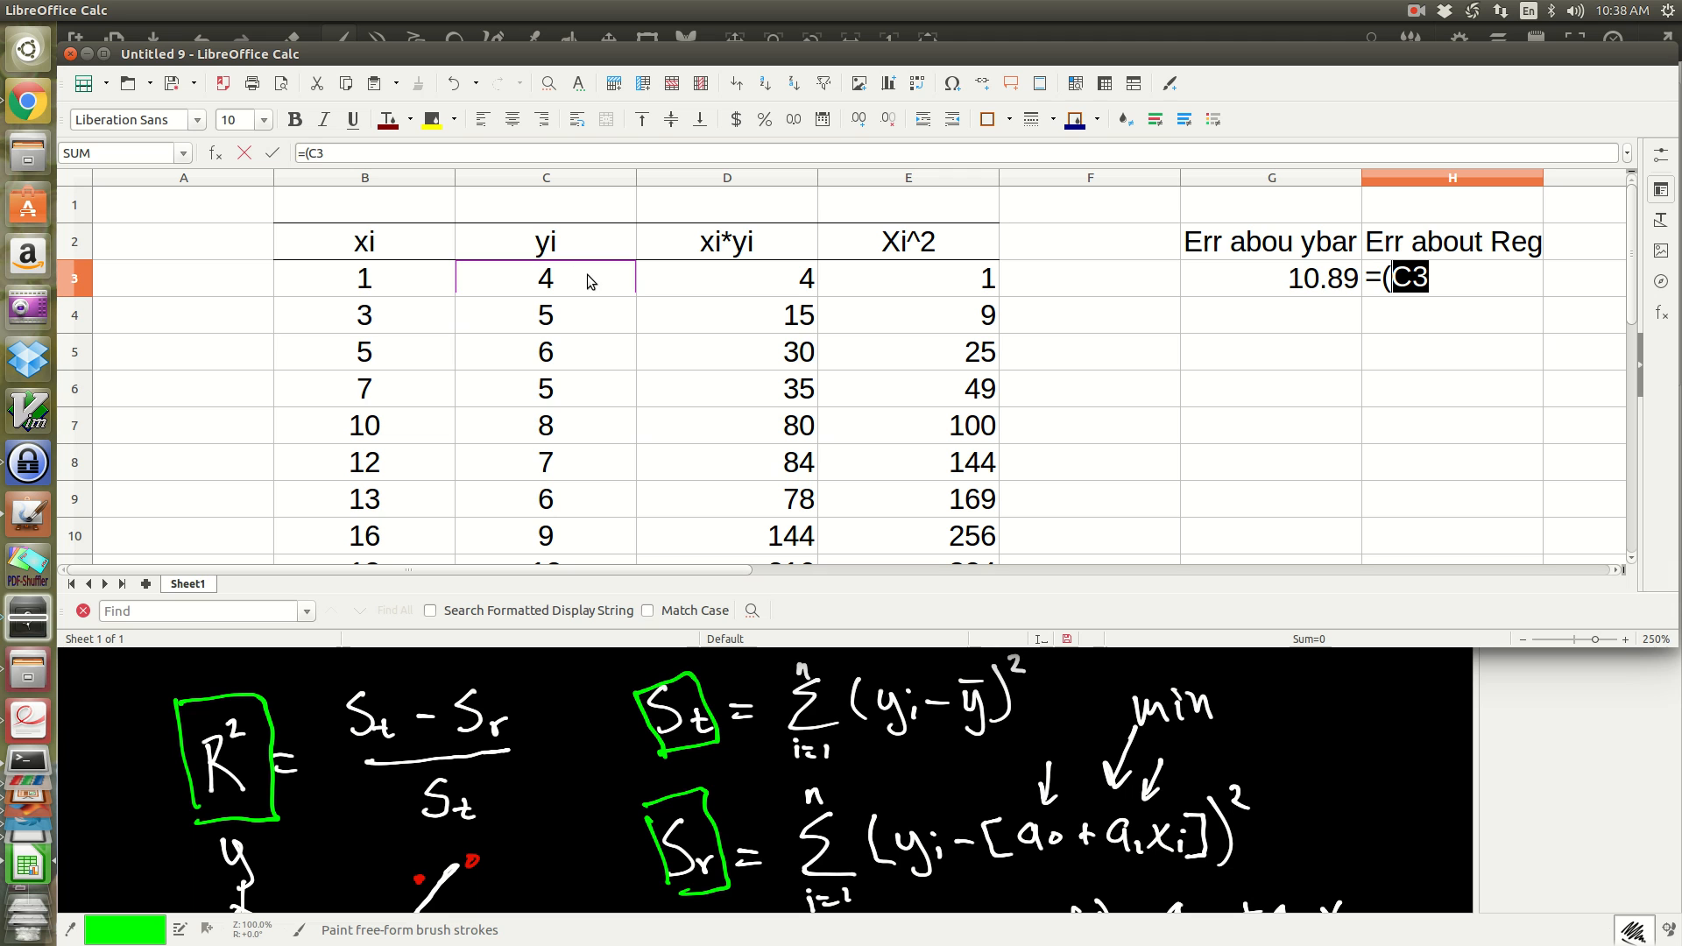
pyautogui.write('-(')
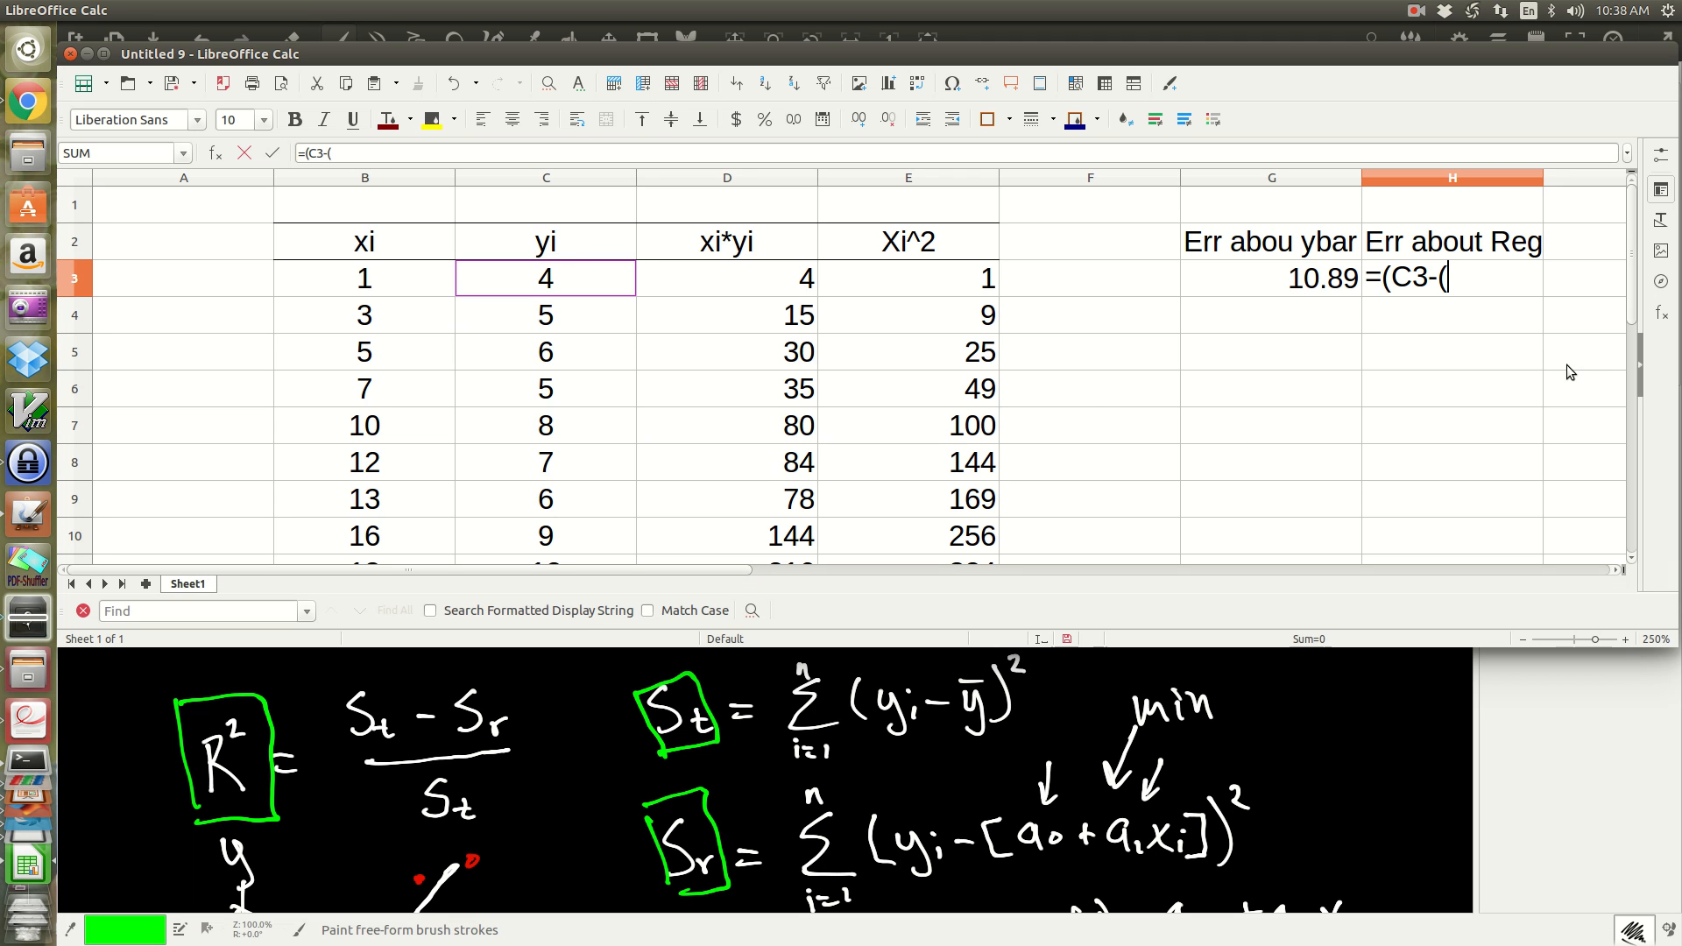
pyautogui.scroll(-3, 1091, 403)
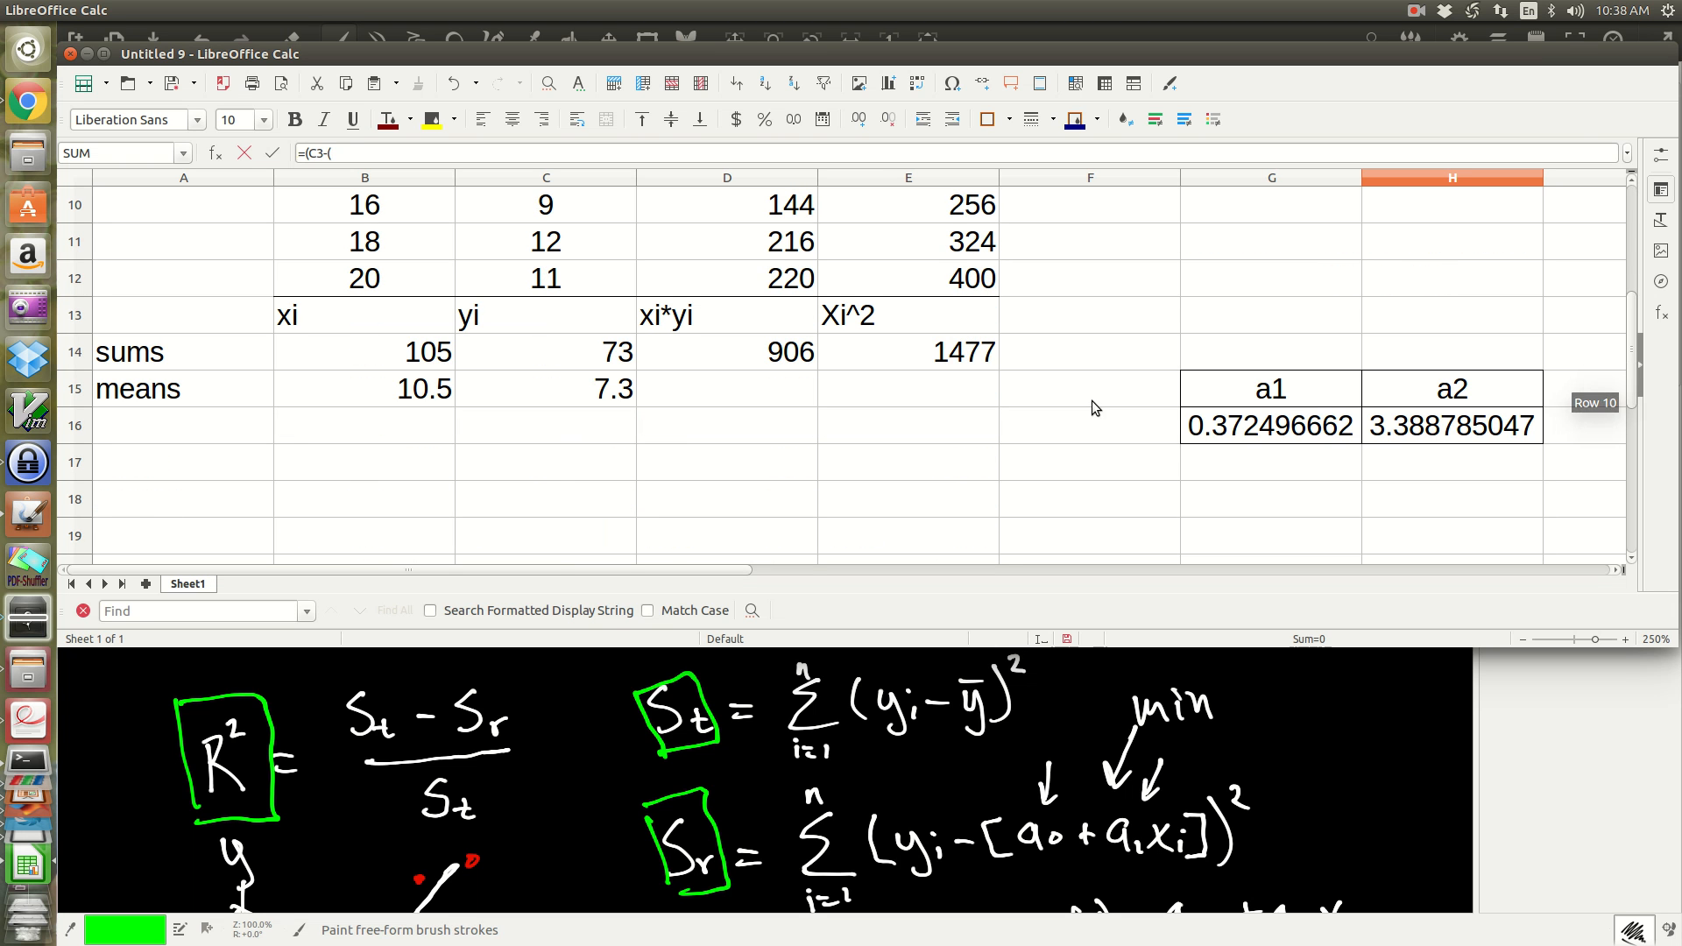
pyautogui.click(1440, 429)
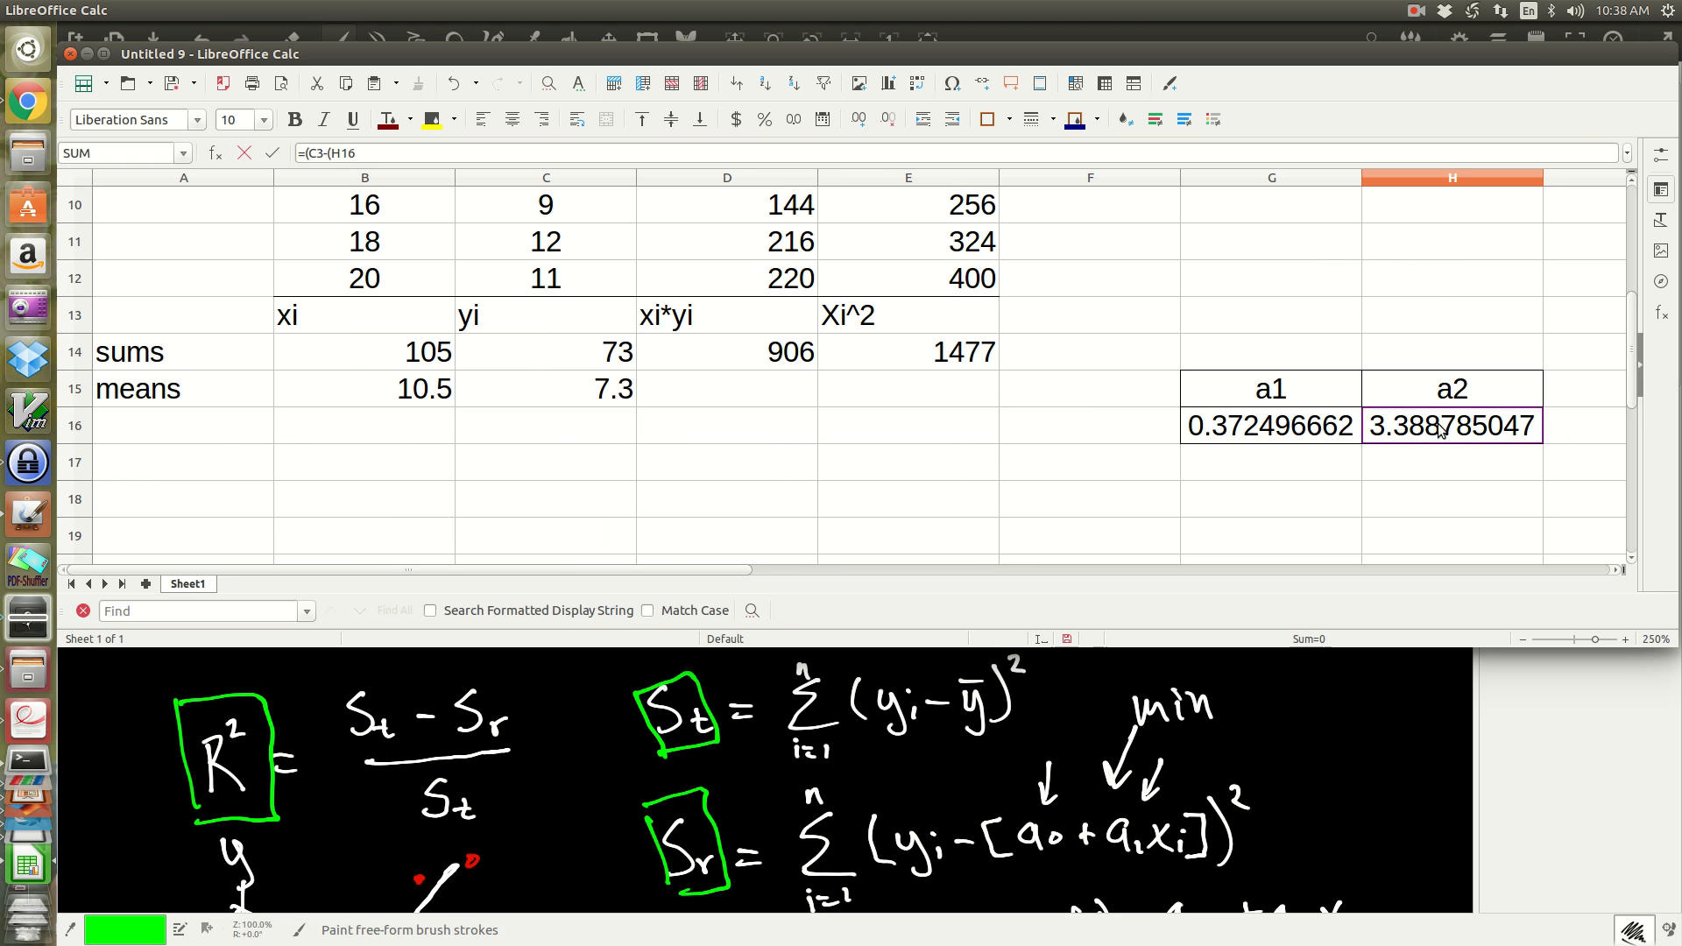
pyautogui.scroll(3, 1393, 374)
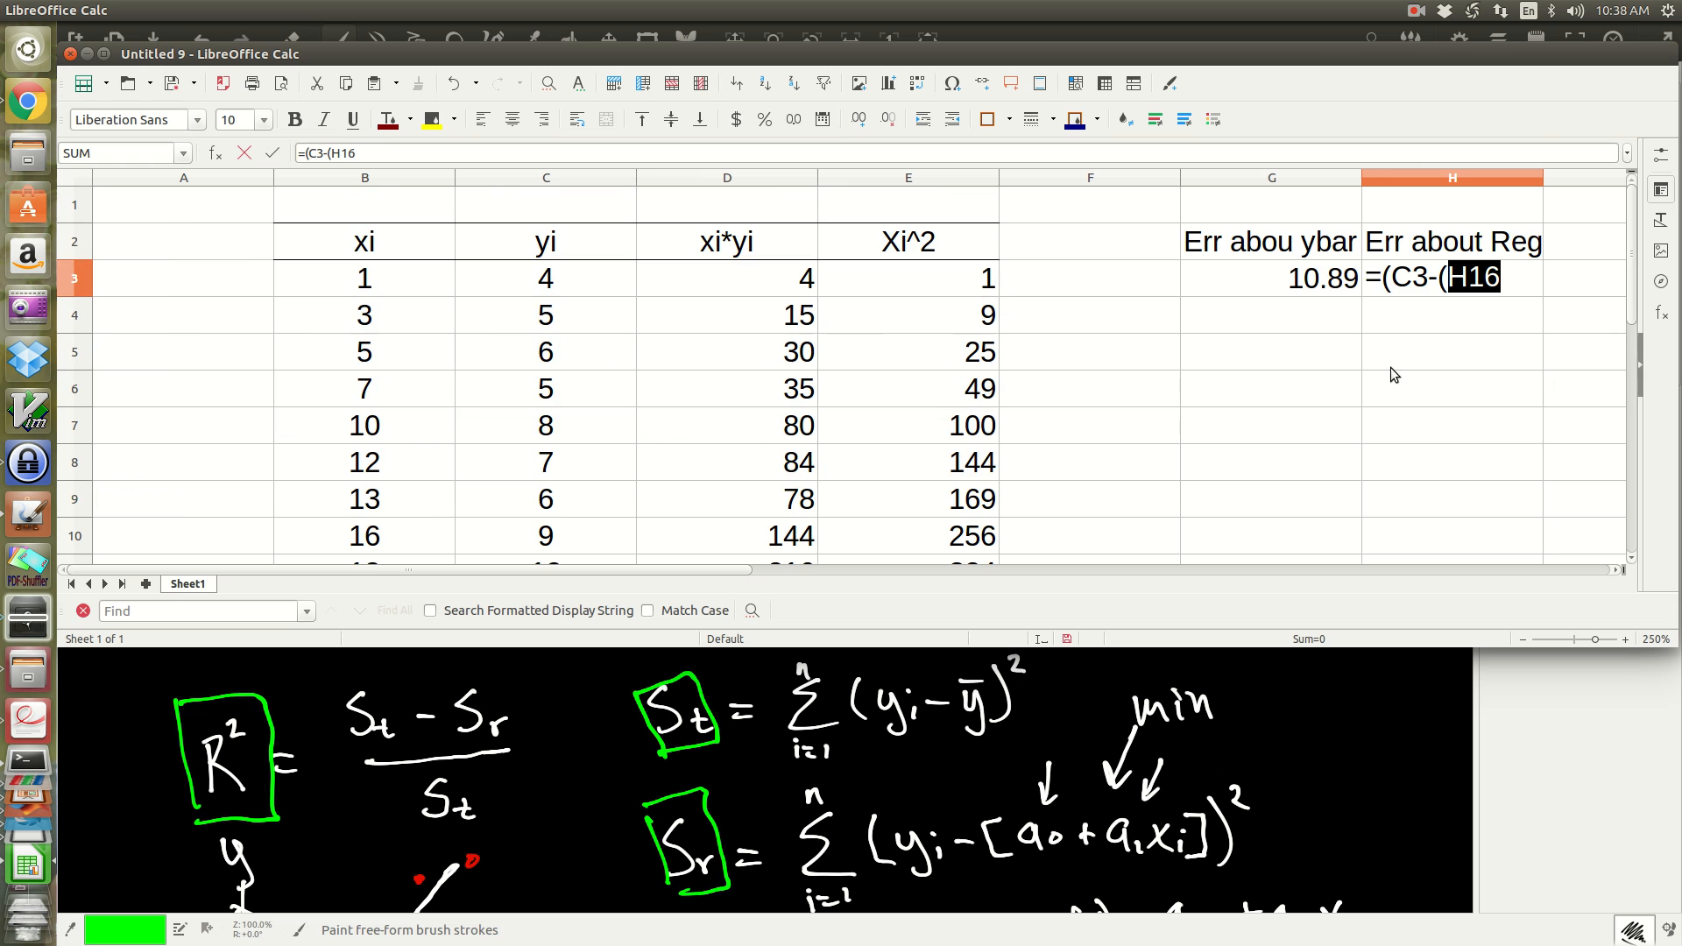
pyautogui.press('Right')
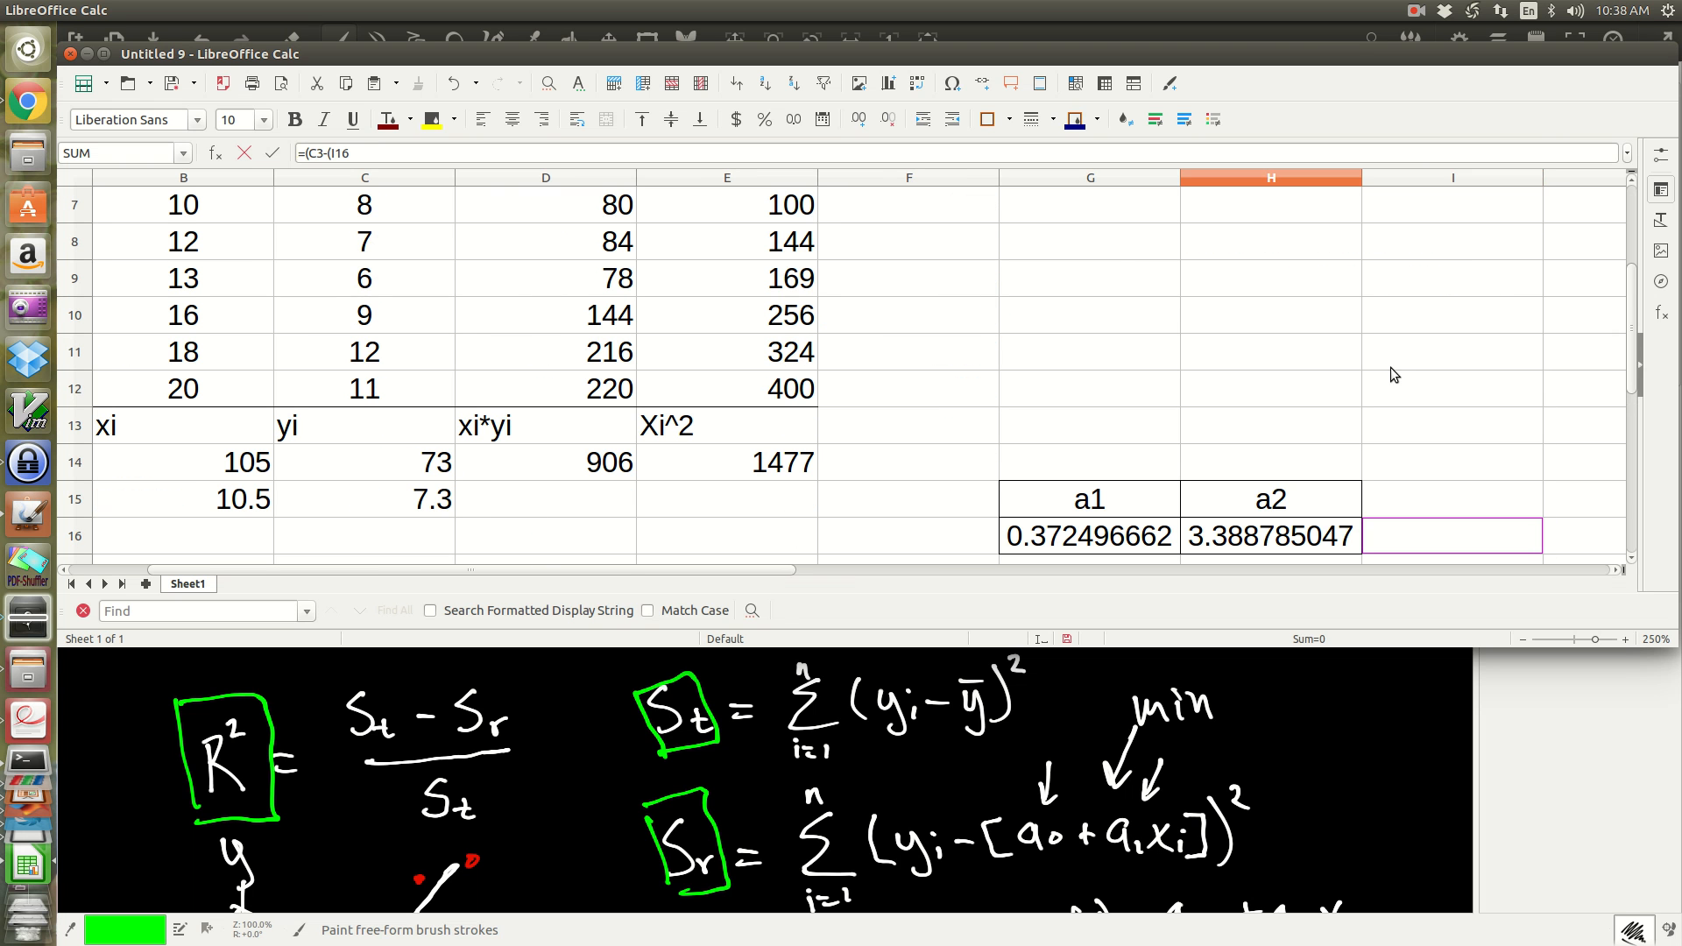
pyautogui.scroll(2, 1313, 366)
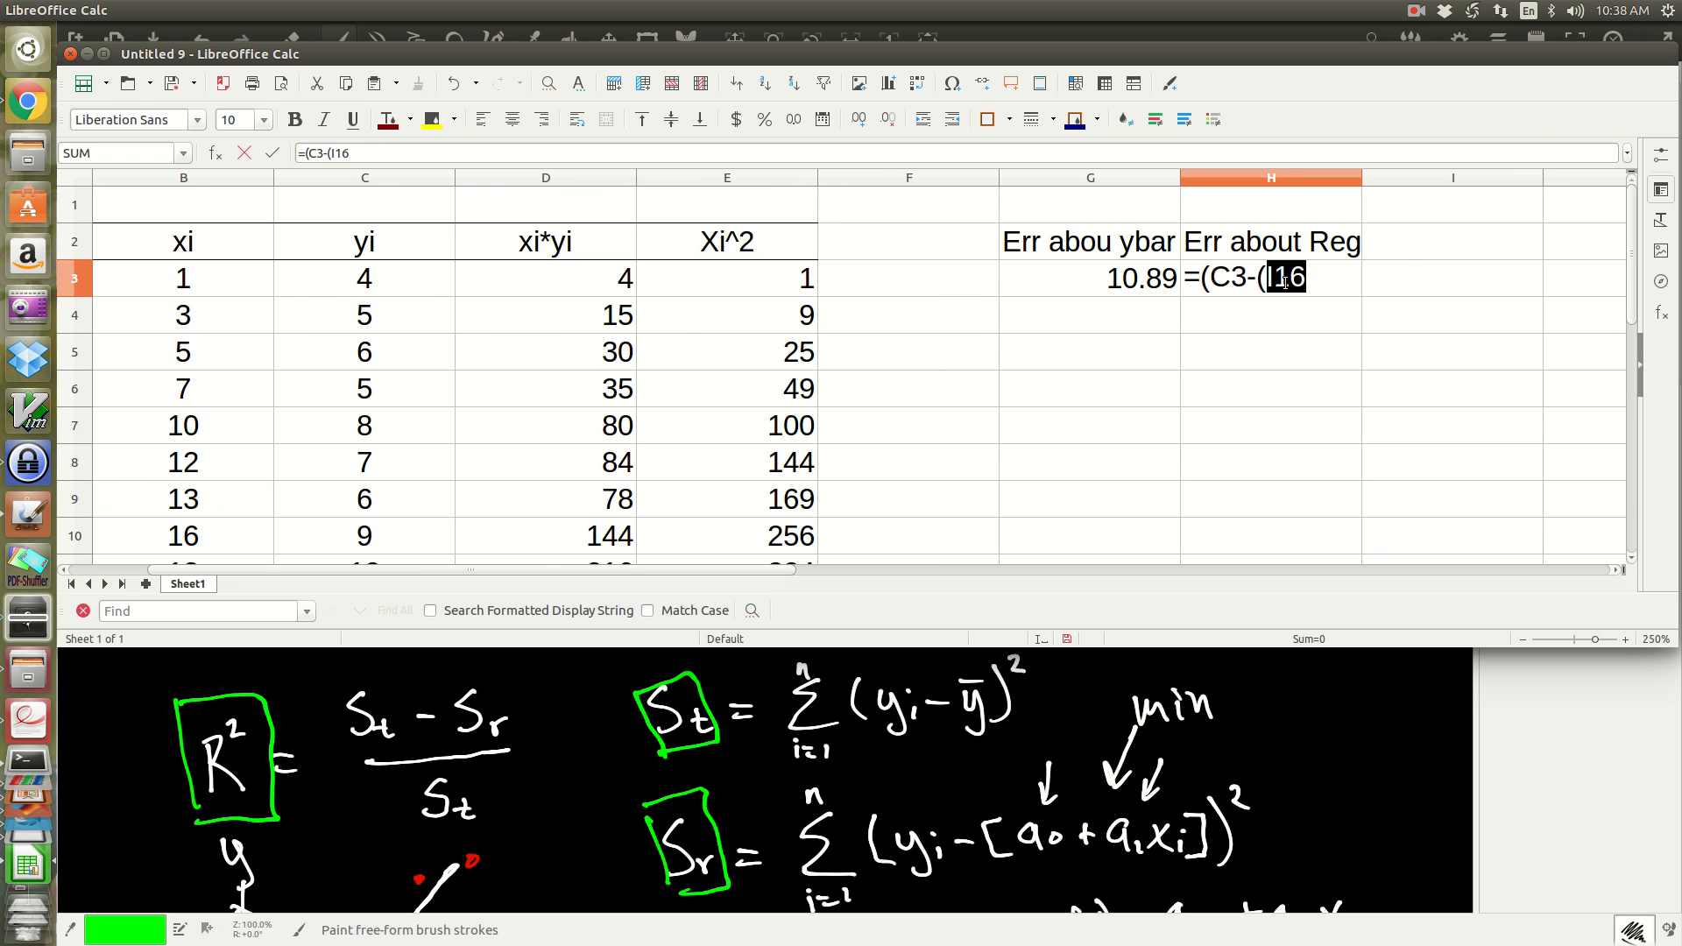
pyautogui.scroll(-3, 1284, 281)
pyautogui.click(1264, 426)
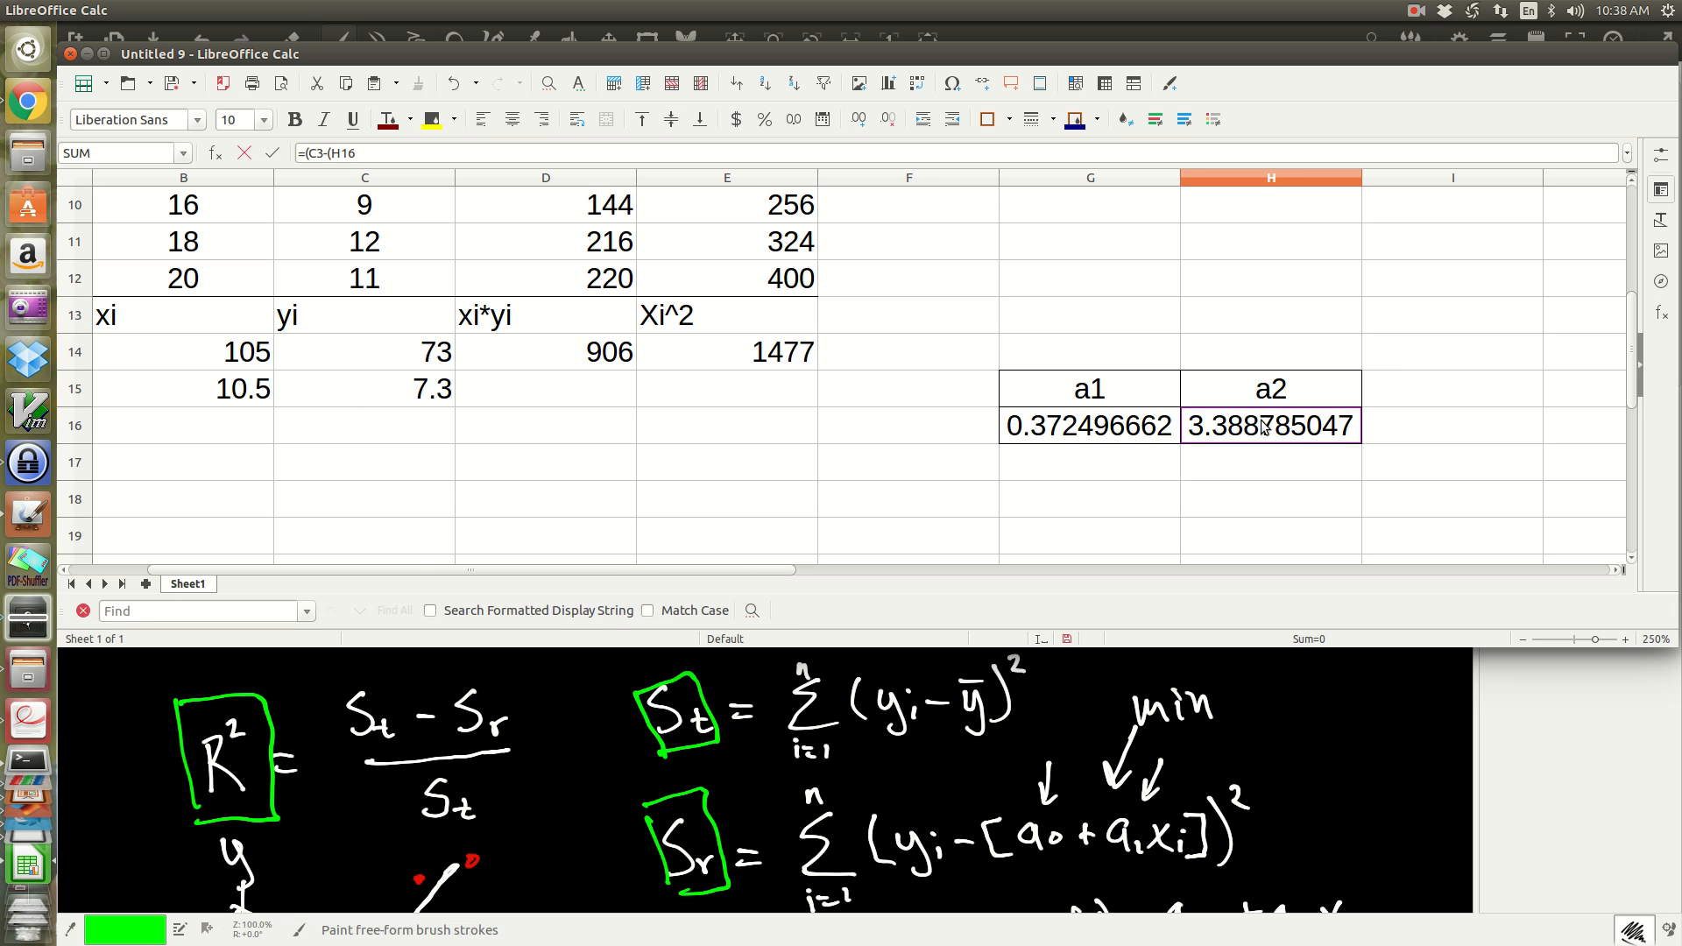
pyautogui.moveTo(1627, 371); pyautogui.dragTo(1639, 258)
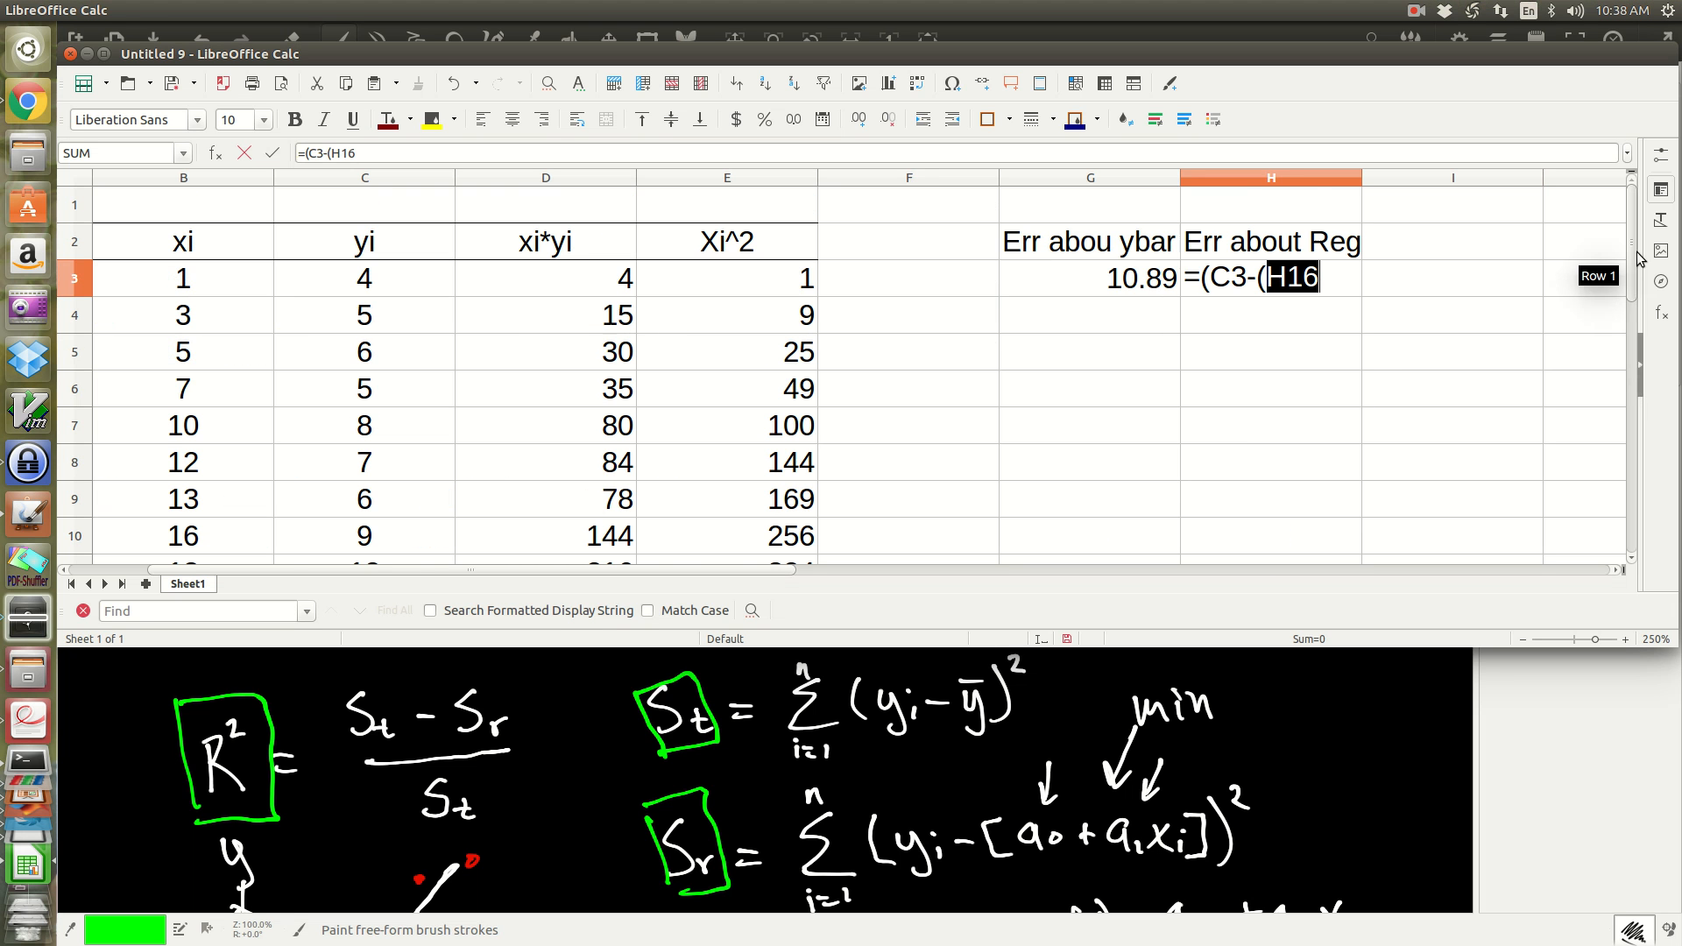
# Step: Make the H16 reference in the H3 formula absolute as $H$16
pyautogui.click(1320, 280)
pyautogui.press('Left')
pyautogui.press('Left')
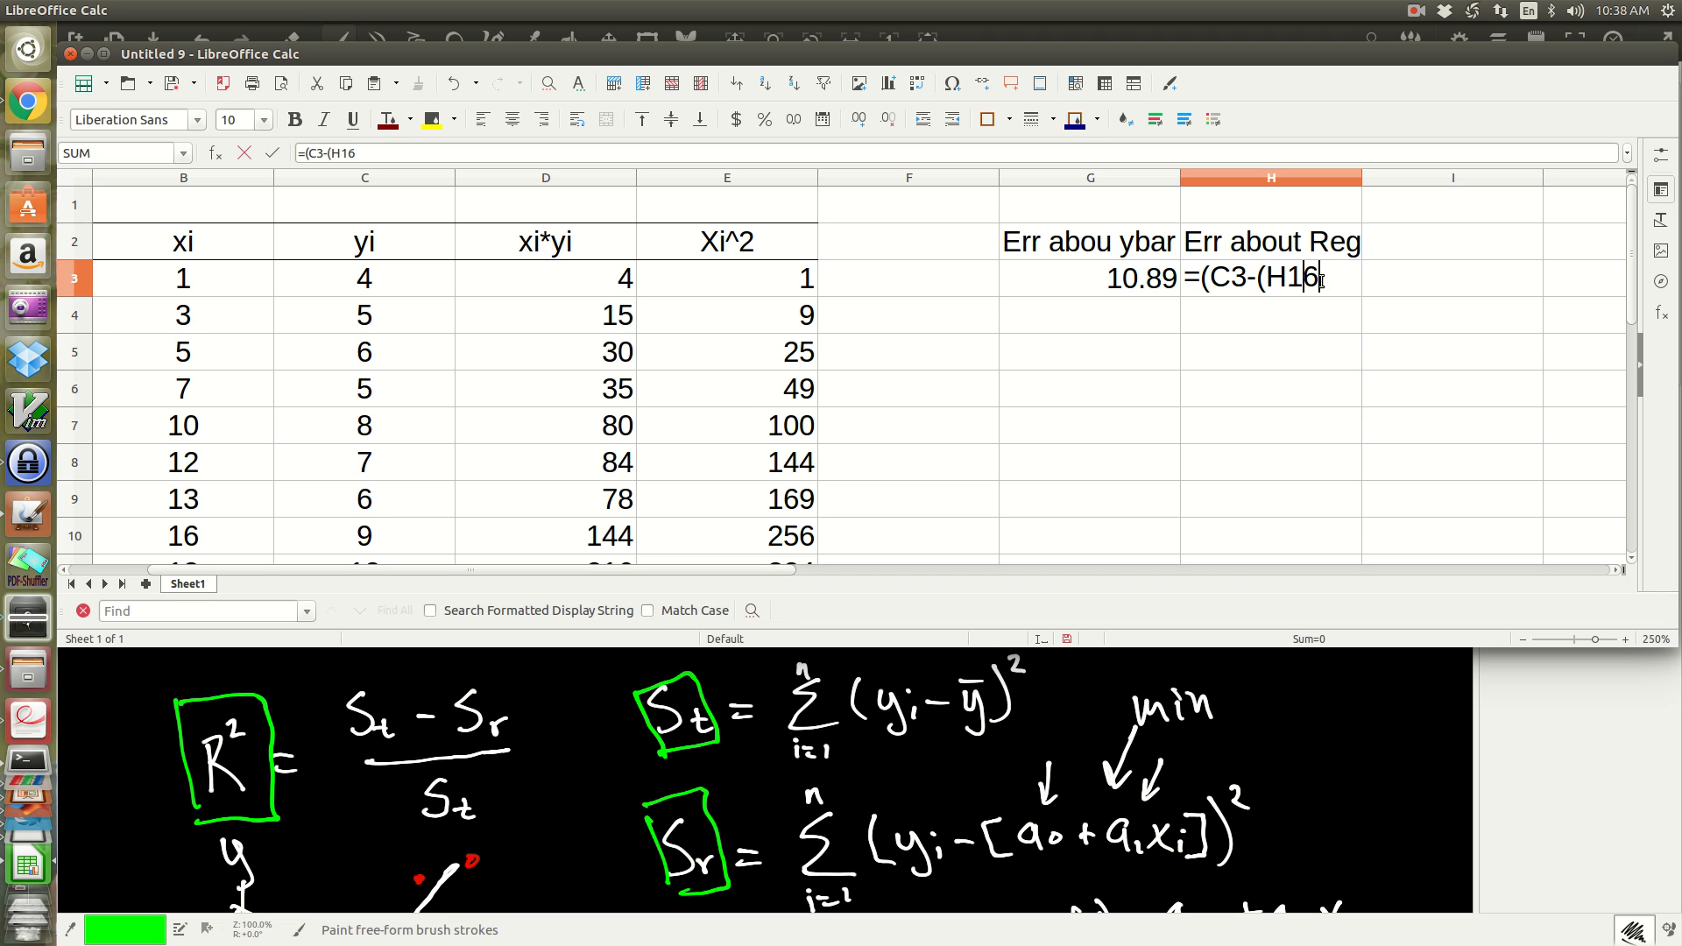
pyautogui.press('Left')
pyautogui.write('$')
pyautogui.press('Right')
pyautogui.write('$')
pyautogui.press('Right')
pyautogui.press('Right')
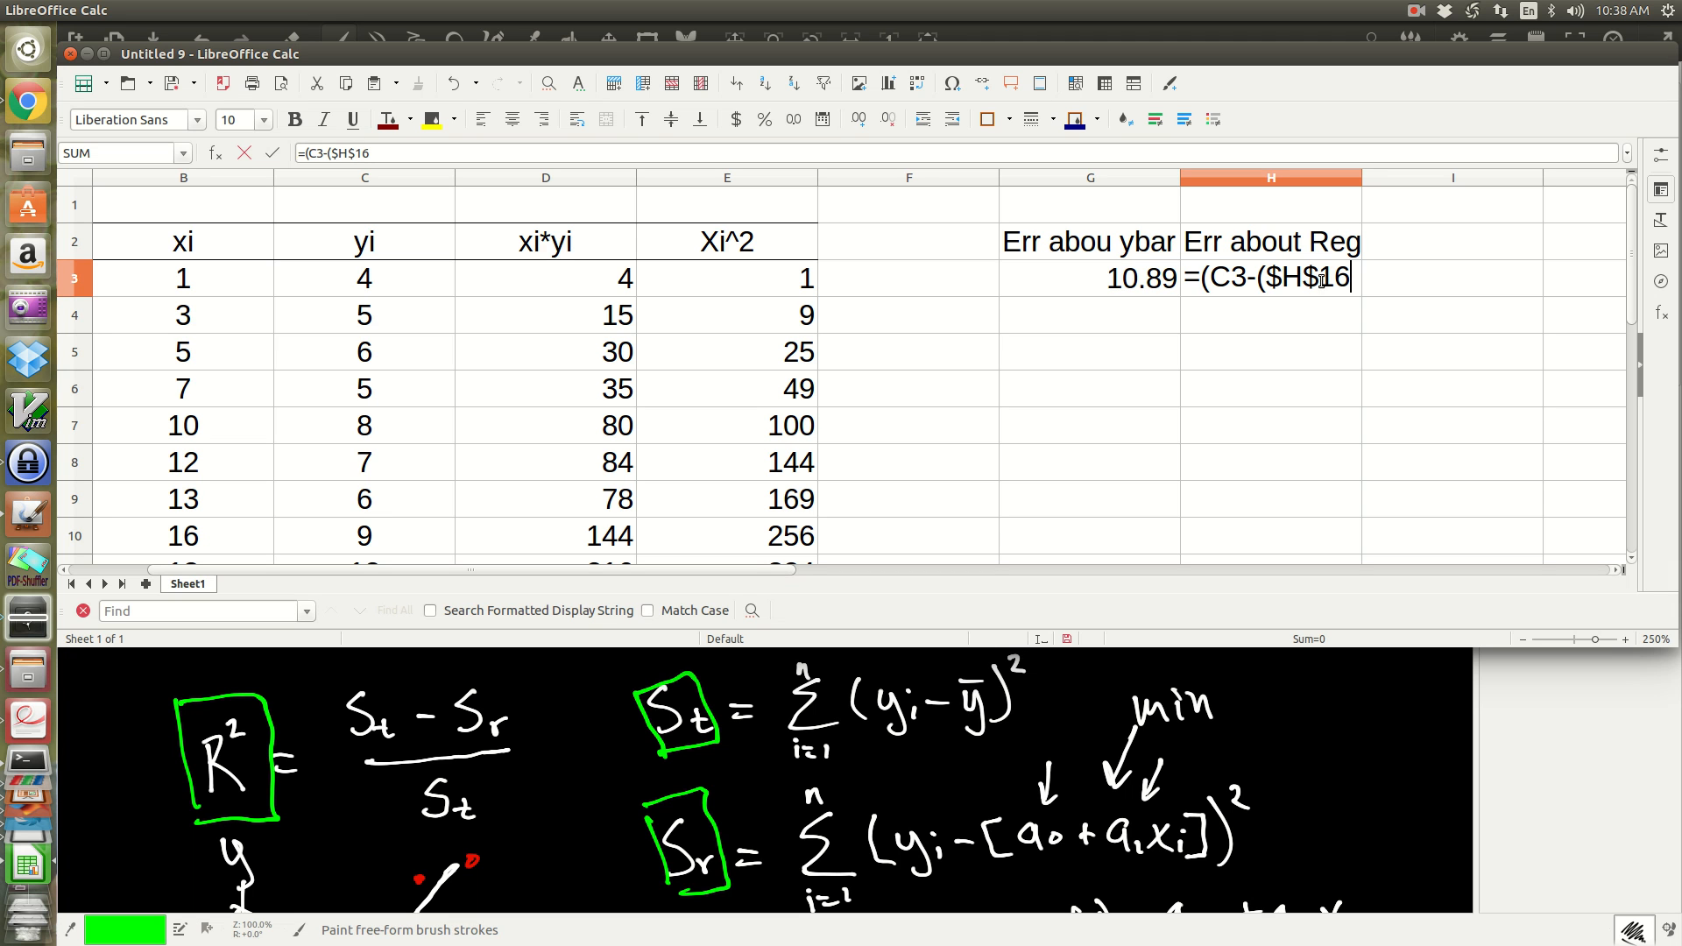
# Step: Add the a1 coefficient from G16 to the H3 formula as the absolute reference +$G$16
pyautogui.write('-')
pyautogui.press('BackSpace')
pyautogui.write('+')
pyautogui.moveTo(1632, 291); pyautogui.dragTo(1631, 377)
pyautogui.click(1130, 543)
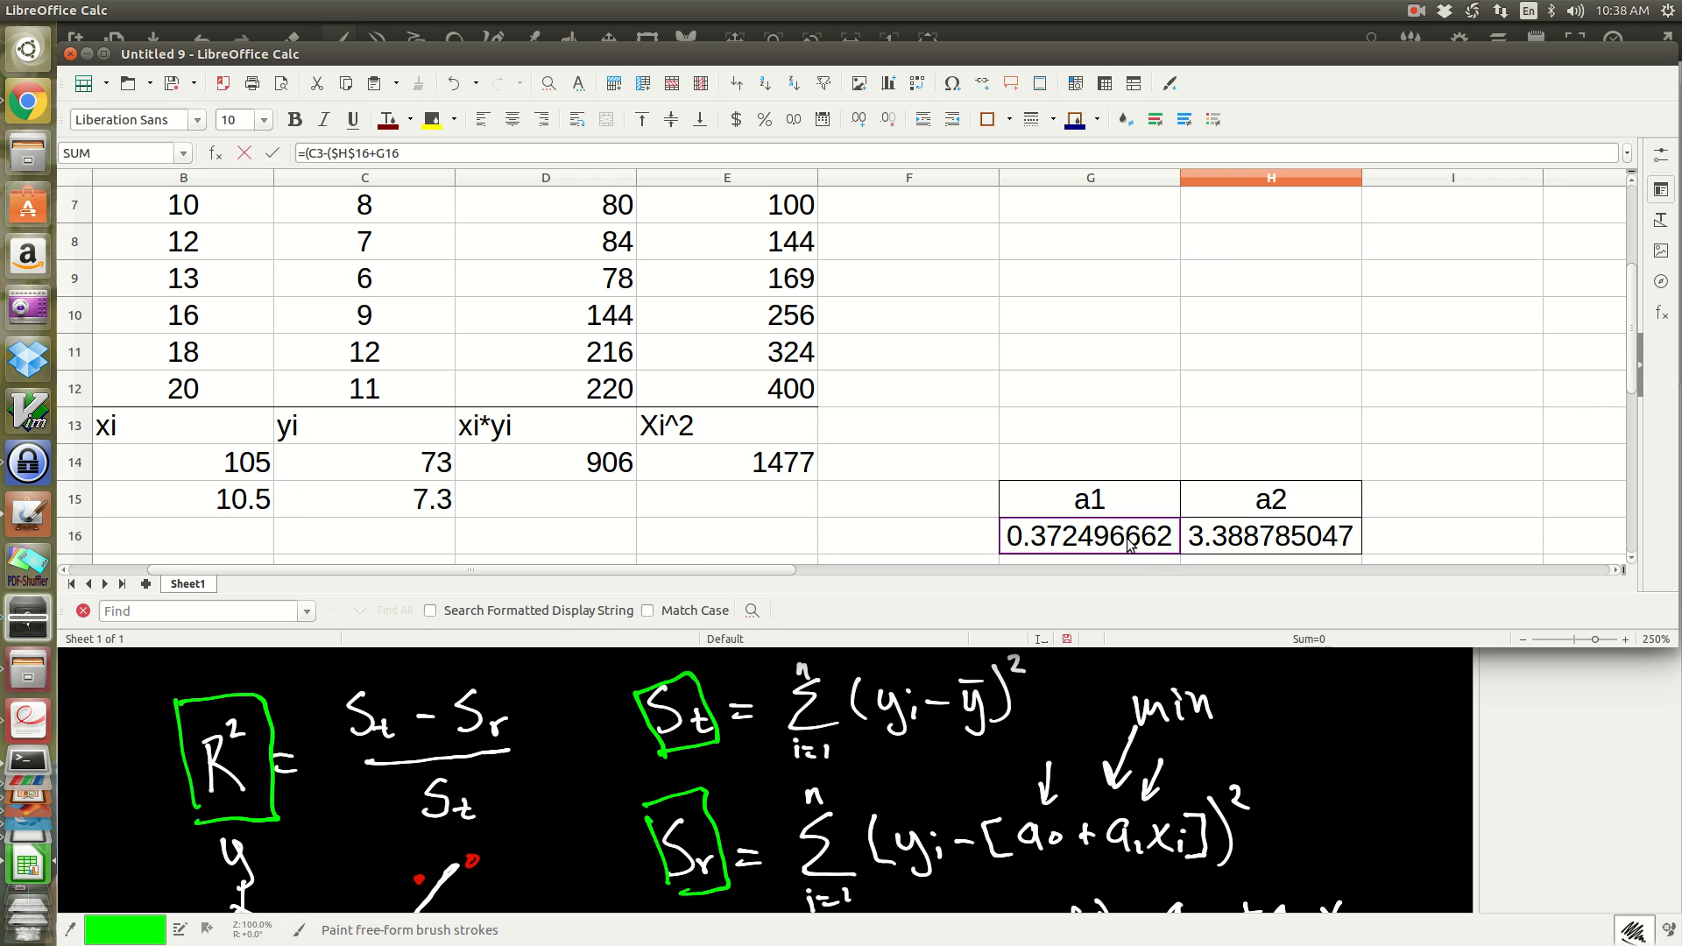
pyautogui.moveTo(1632, 366); pyautogui.dragTo(1631, 282)
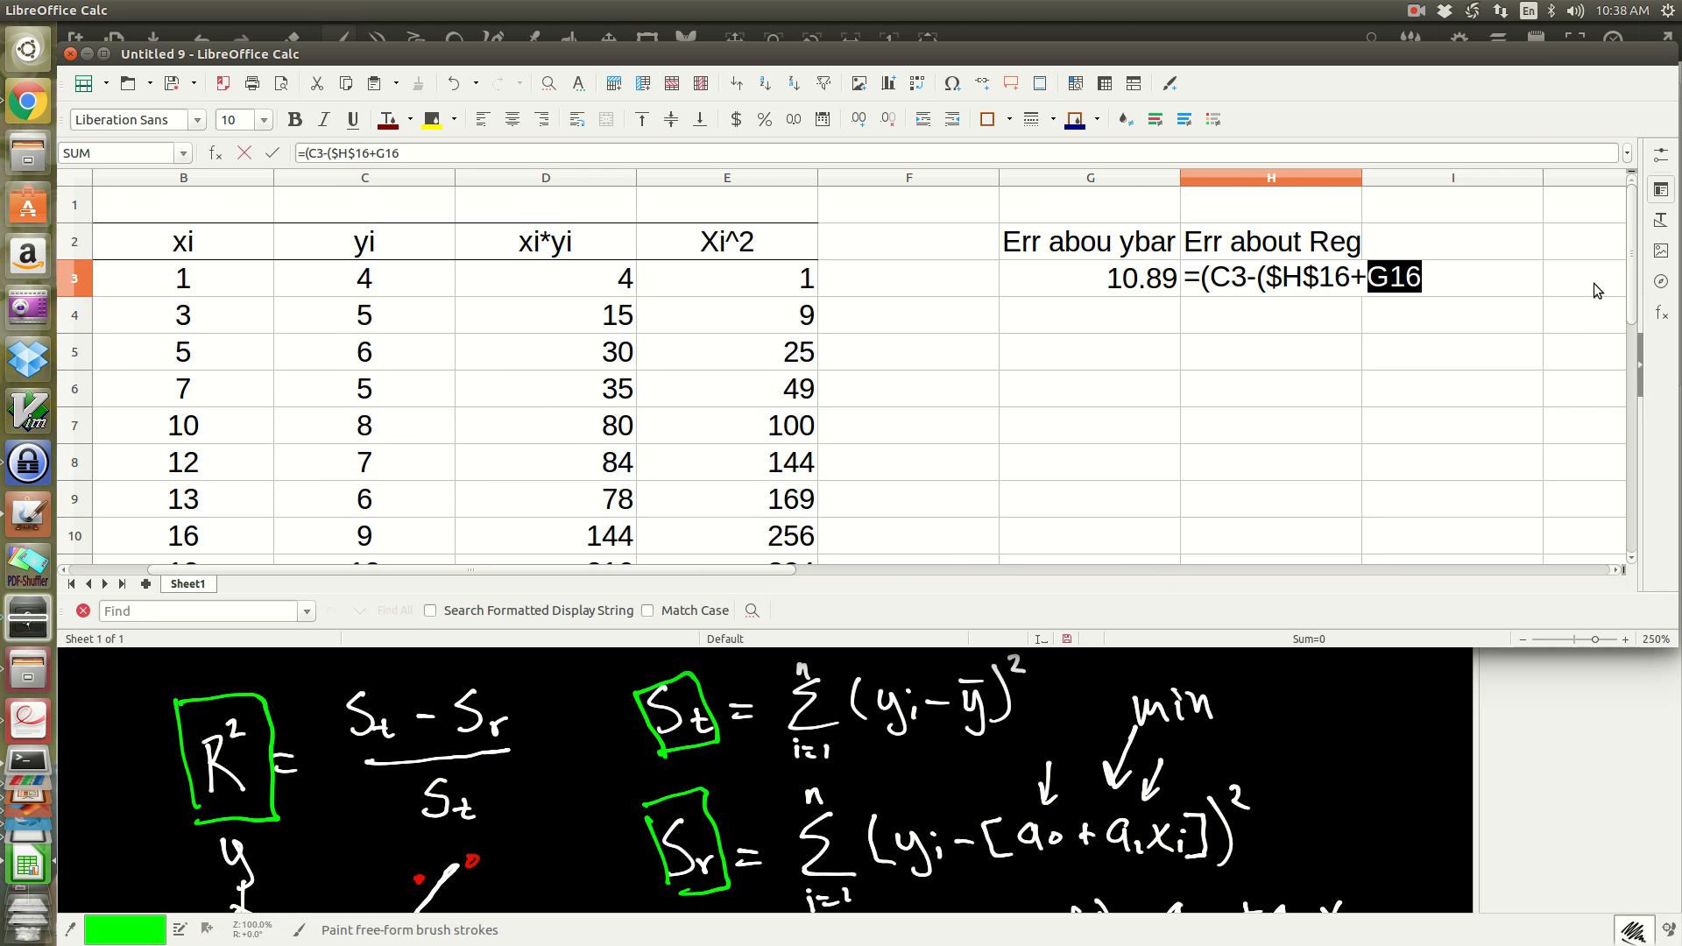
pyautogui.click(1418, 268)
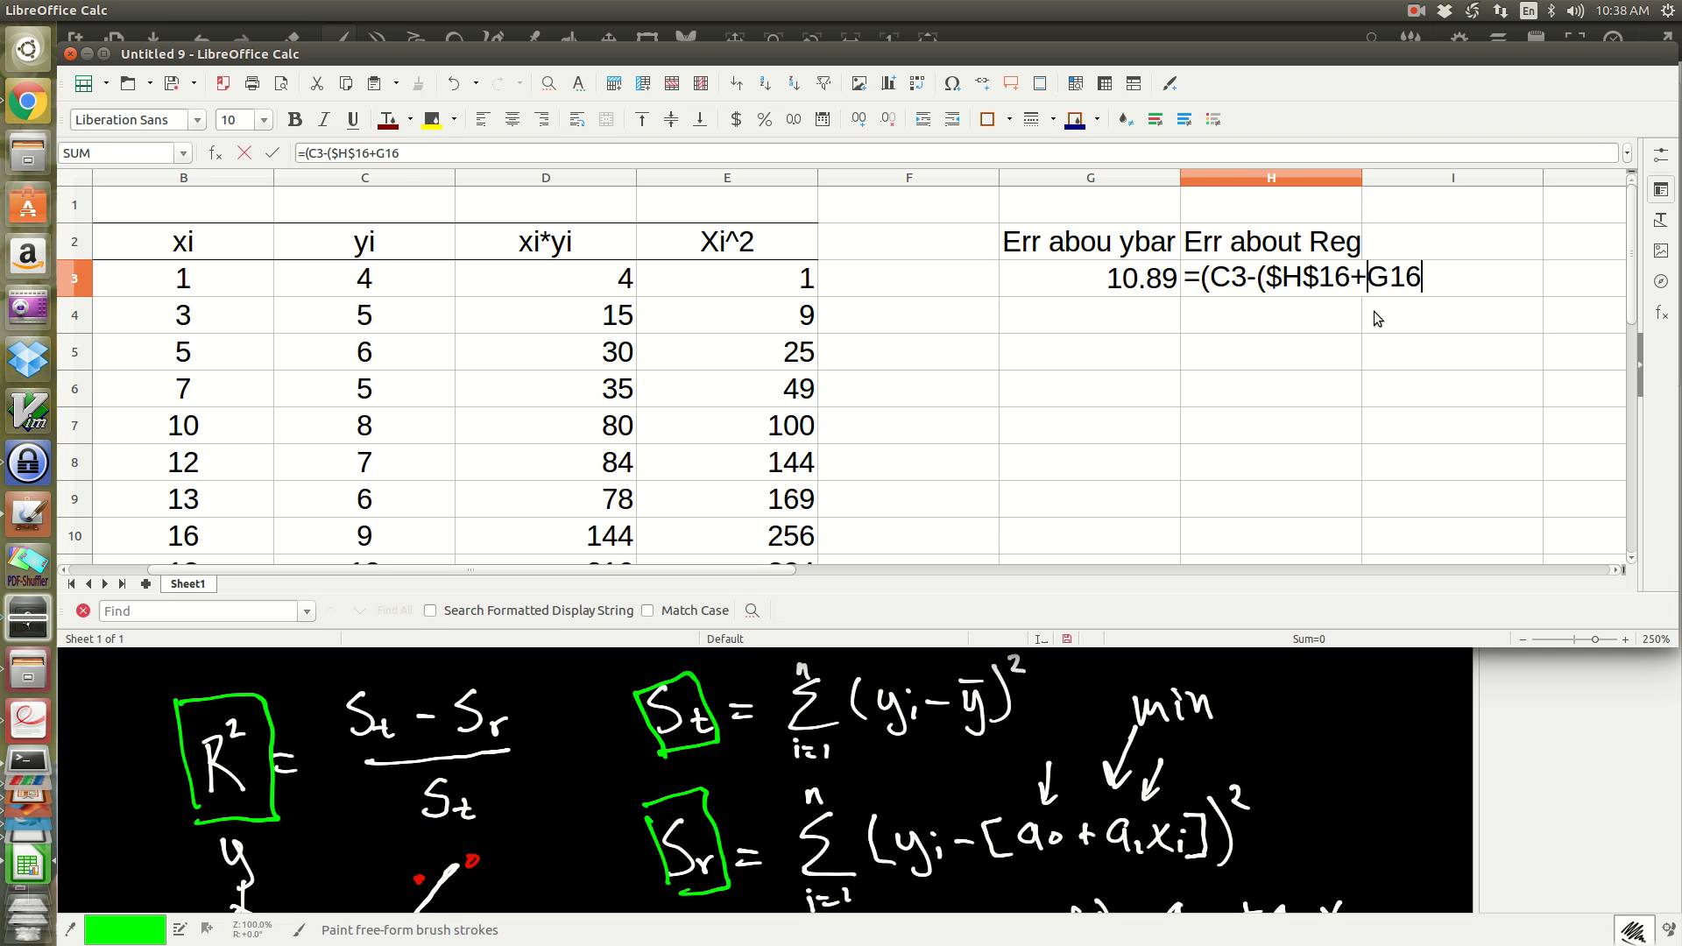
pyautogui.press('Left')
pyautogui.press('Left')
pyautogui.press('Left')
pyautogui.write('$')
pyautogui.press('Right')
pyautogui.write('$')
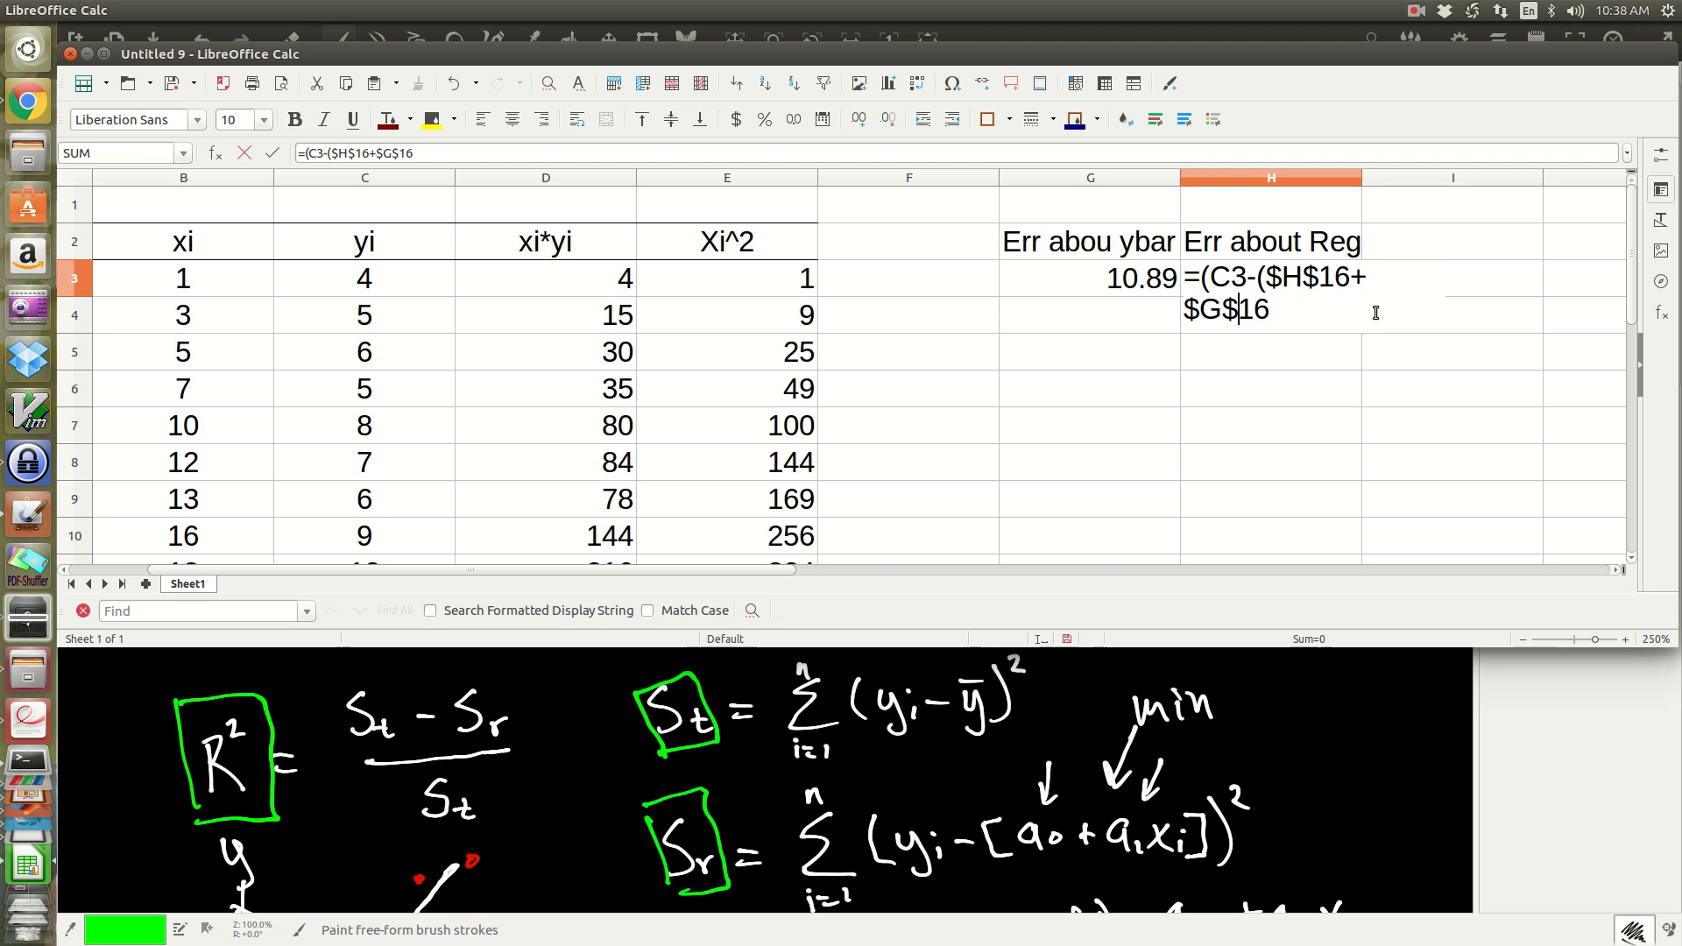
# Step: Complete the H3 regression error formula by multiplying a1 by B3 and squaring the difference: =(C3-($H$16+$G$16*B3))^2
pyautogui.click(1318, 311)
pyautogui.write('*')
pyautogui.click(238, 280)
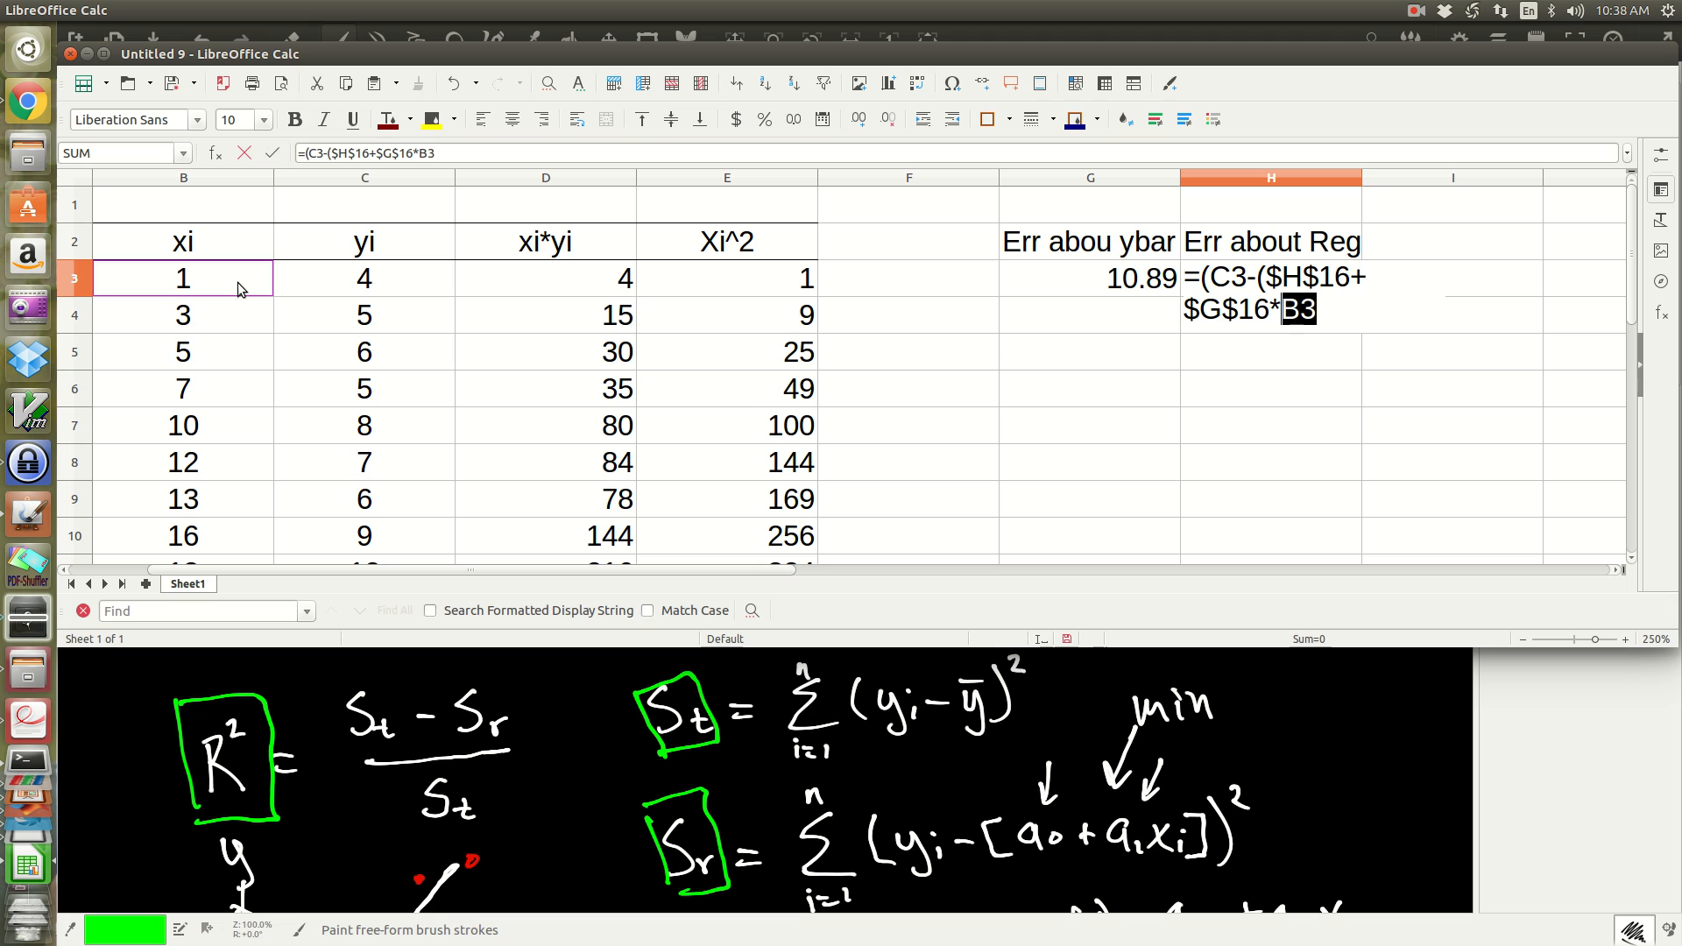
pyautogui.write(')')
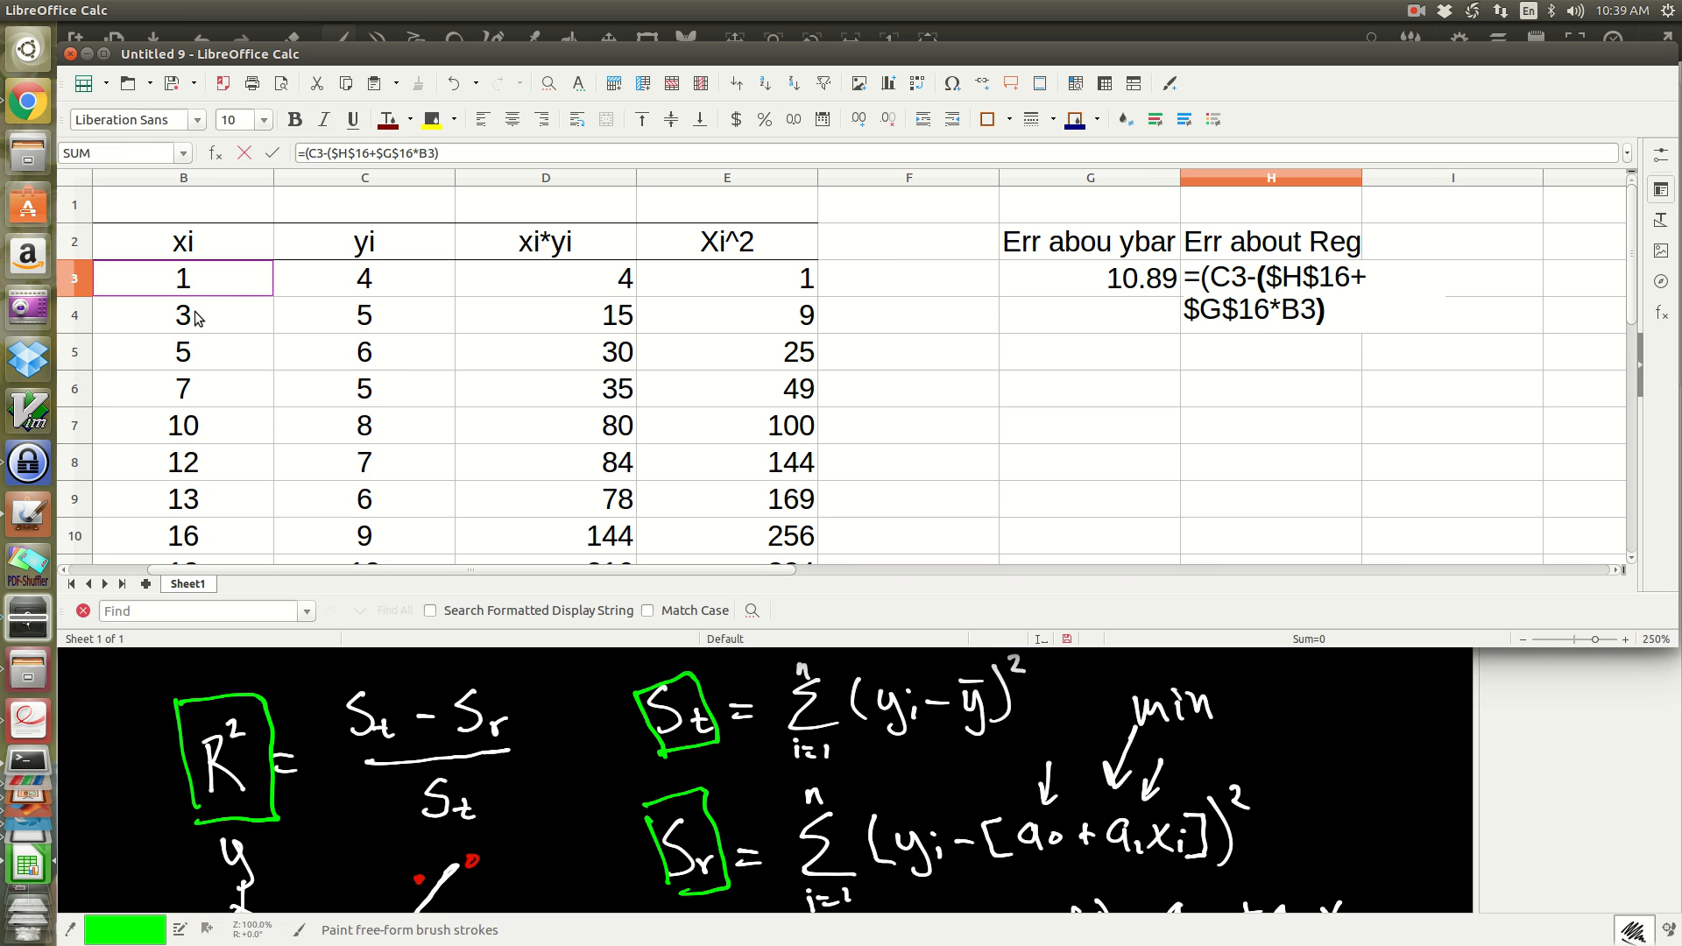
pyautogui.write(')^2')
pyautogui.press('Return')
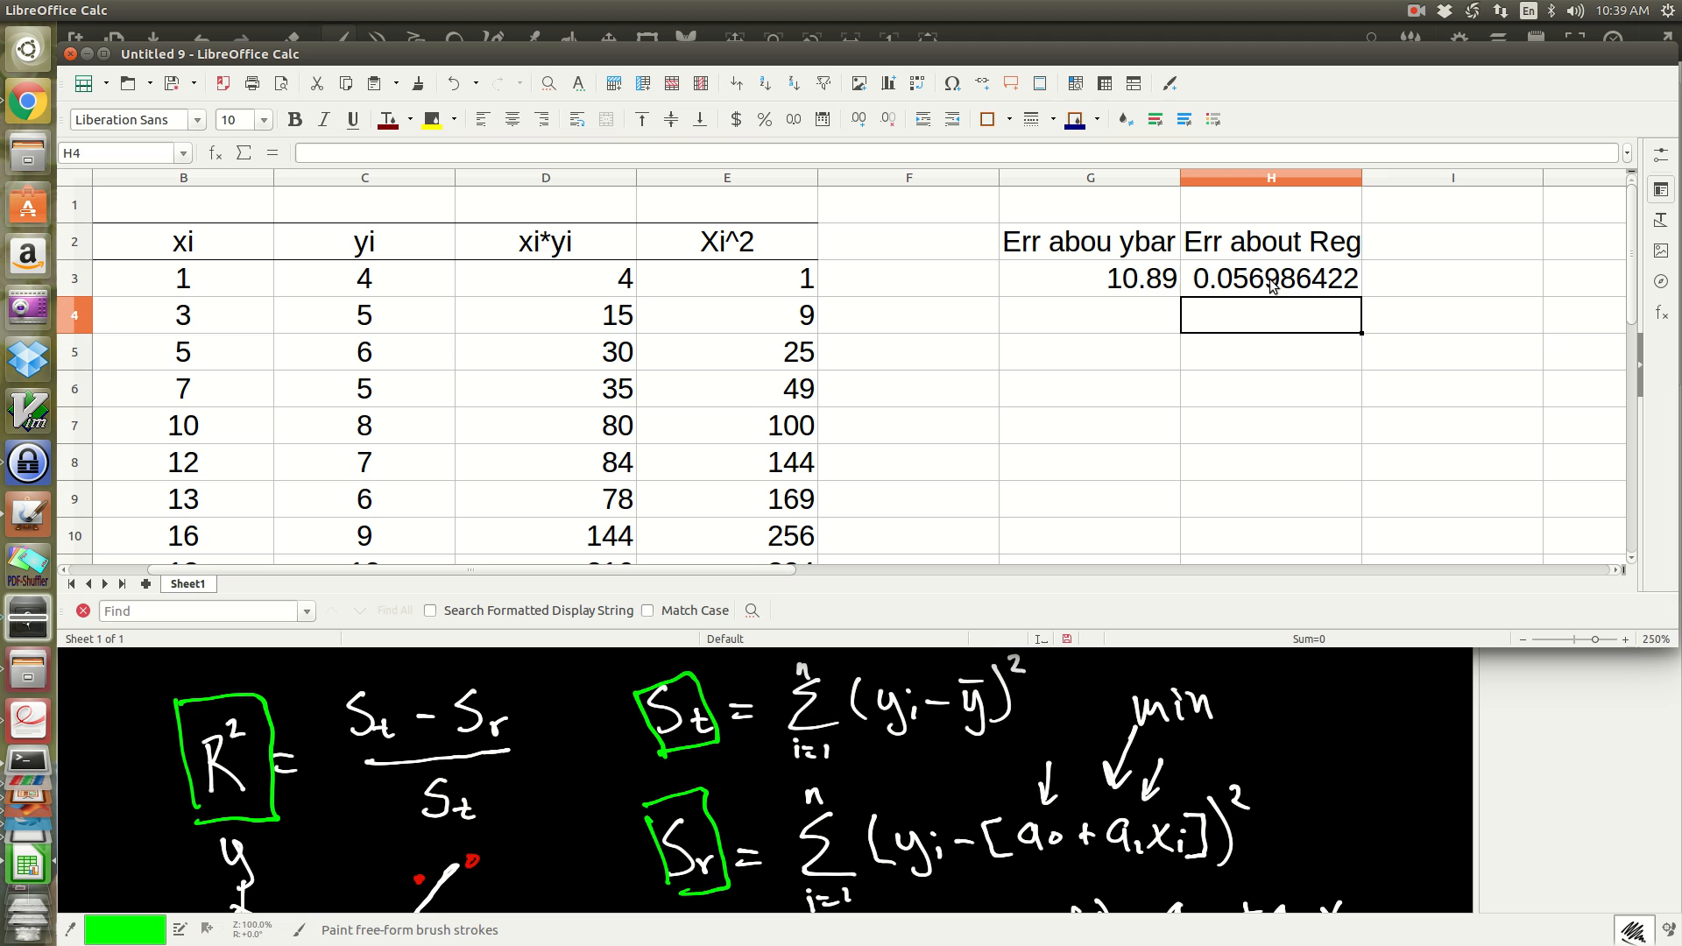
# Step: Fill the G3 and H3 squared-error formulas down through row 12
pyautogui.click(1066, 285)
pyautogui.moveTo(1070, 281); pyautogui.dragTo(1278, 471)
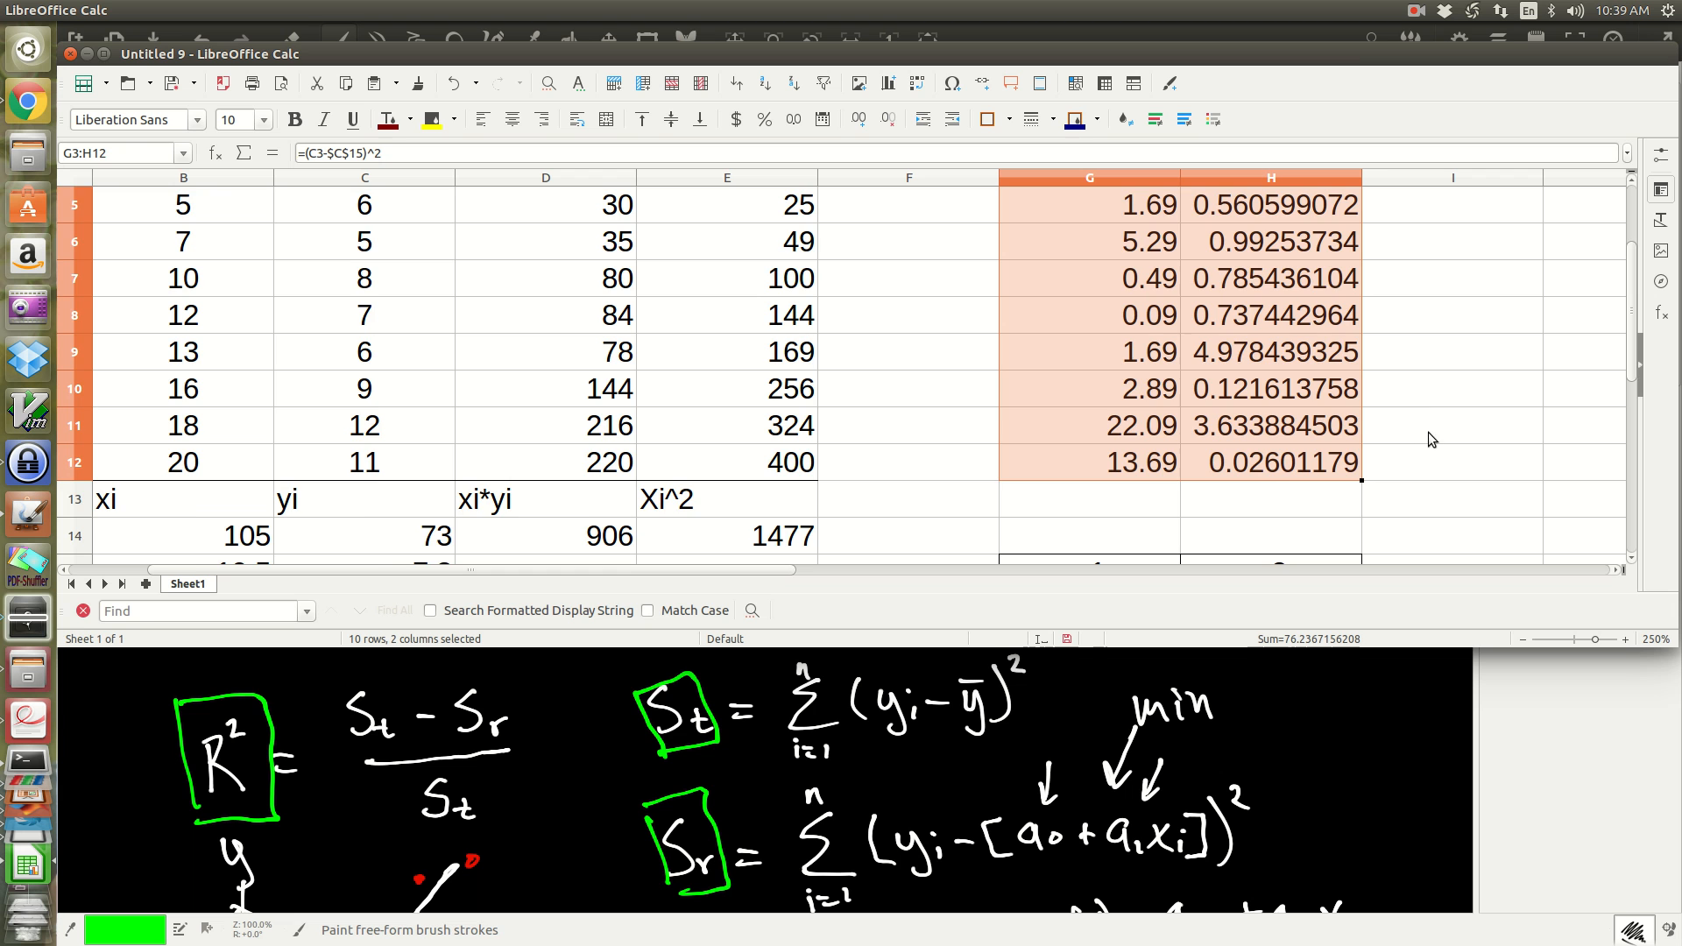
pyautogui.scroll(2, 1412, 440)
pyautogui.click(1406, 366)
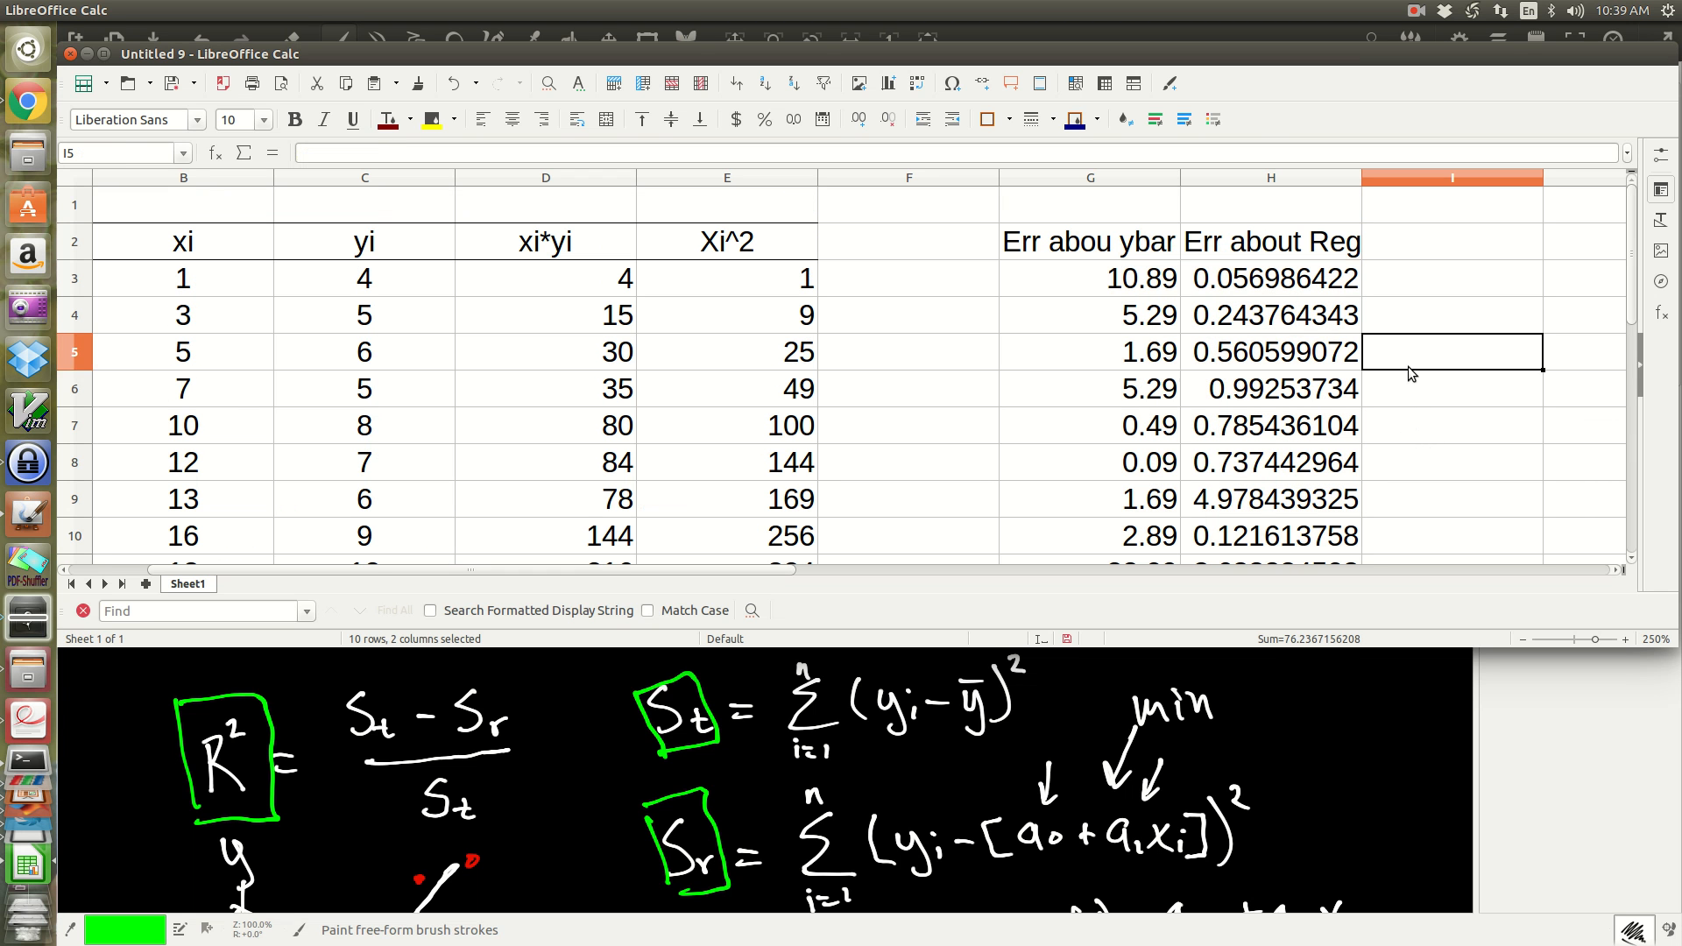
# Step: Add top and bottom borders to the error column headers in G2:H2
pyautogui.moveTo(1051, 250); pyautogui.dragTo(1270, 245)
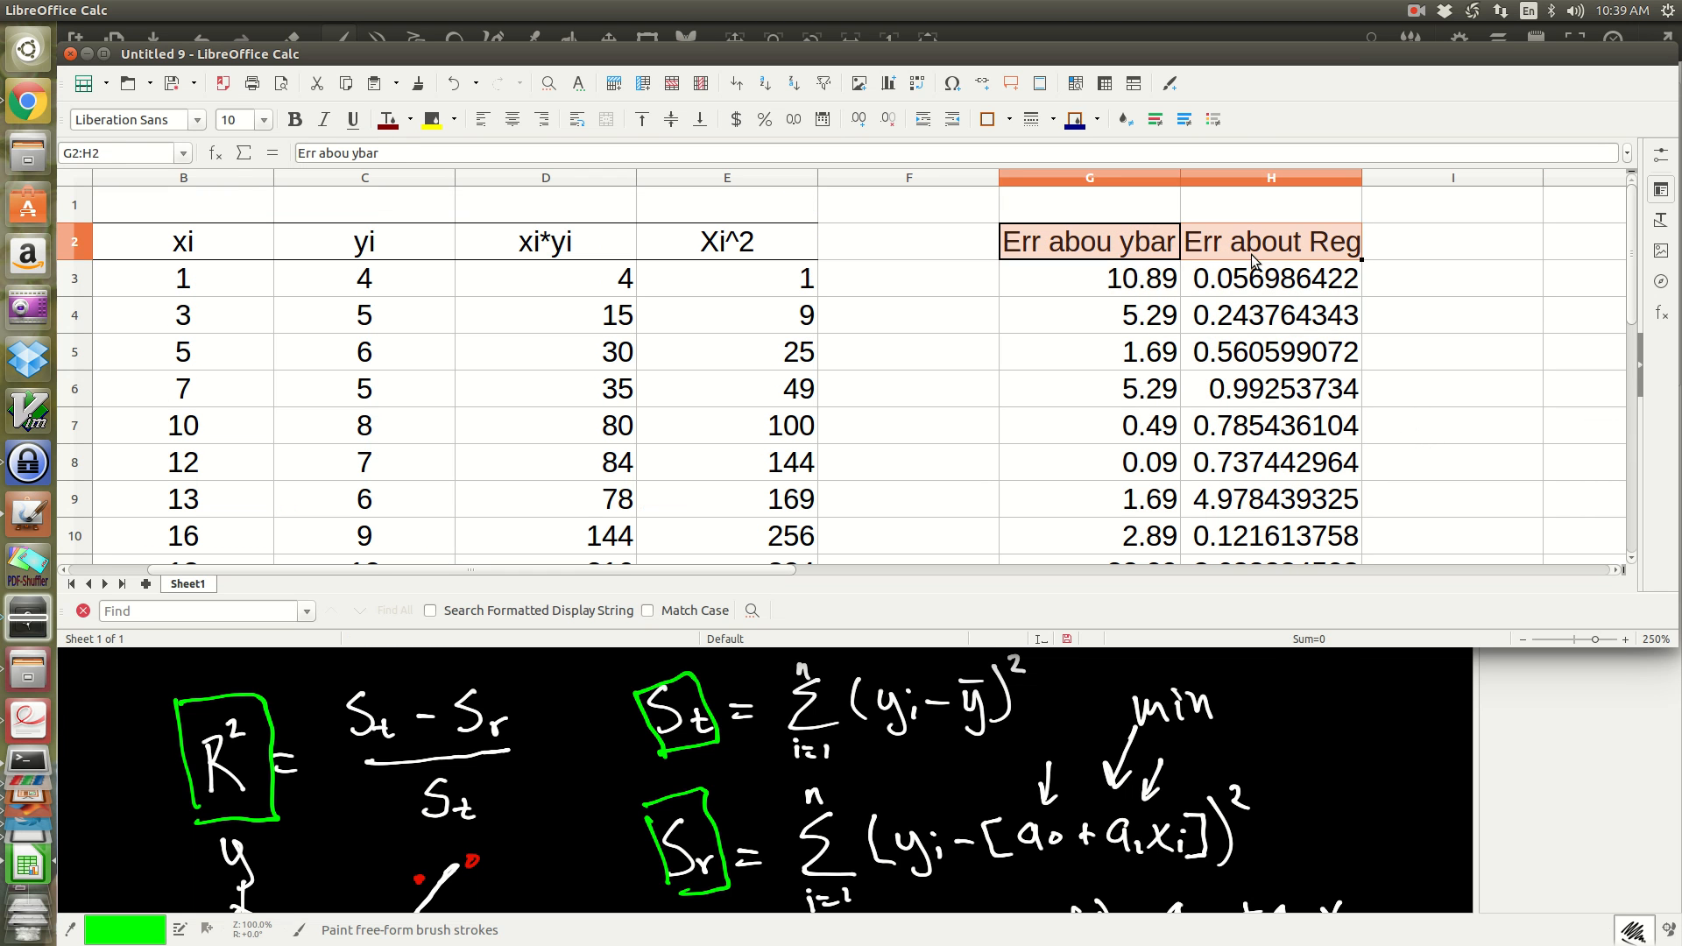
pyautogui.click(996, 125)
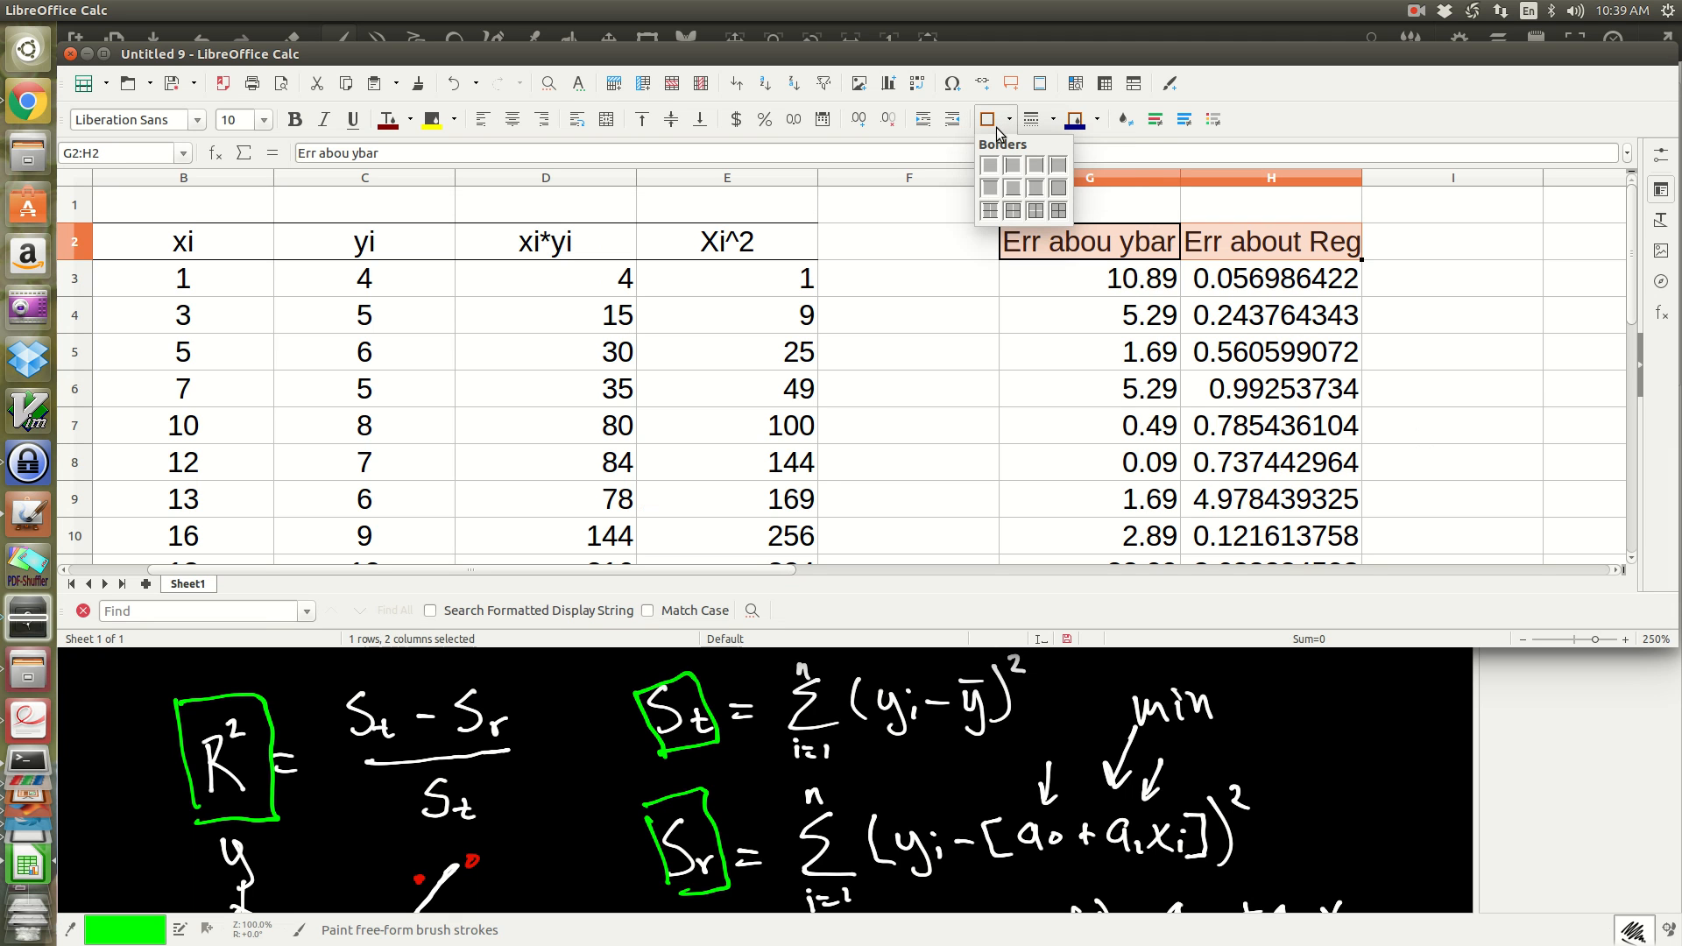
pyautogui.click(1036, 189)
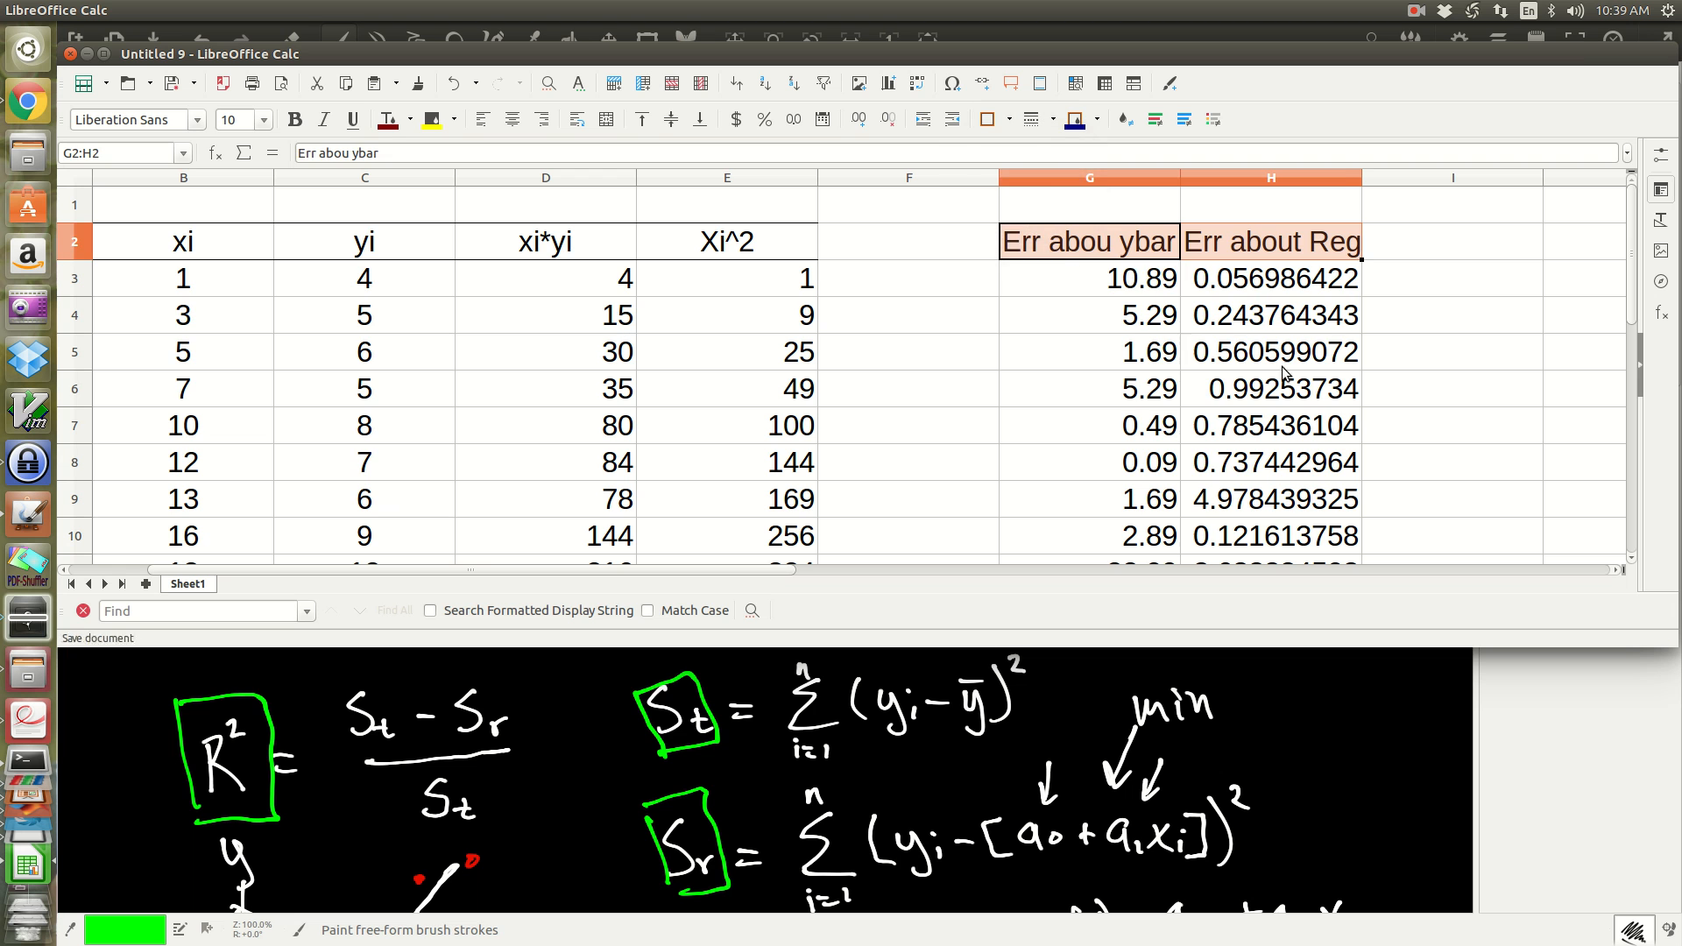
pyautogui.click(1399, 376)
# Step: Add a bottom border under the last error values in G12:H12
pyautogui.scroll(-3, 1398, 390)
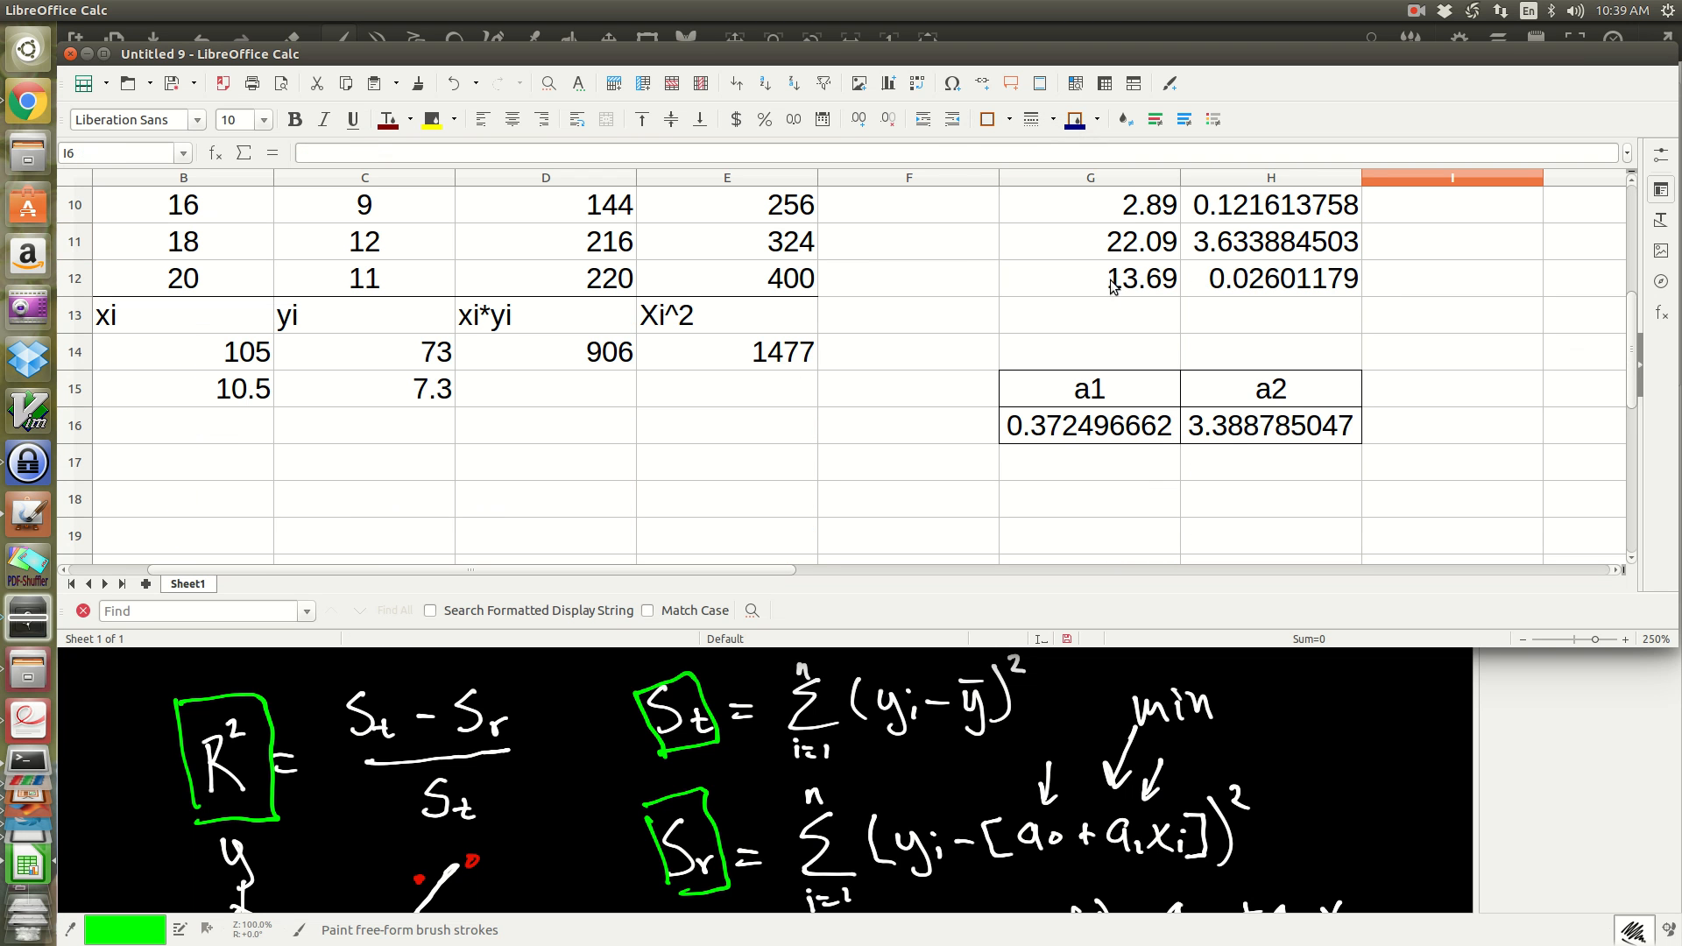
pyautogui.moveTo(1054, 281); pyautogui.dragTo(1244, 282)
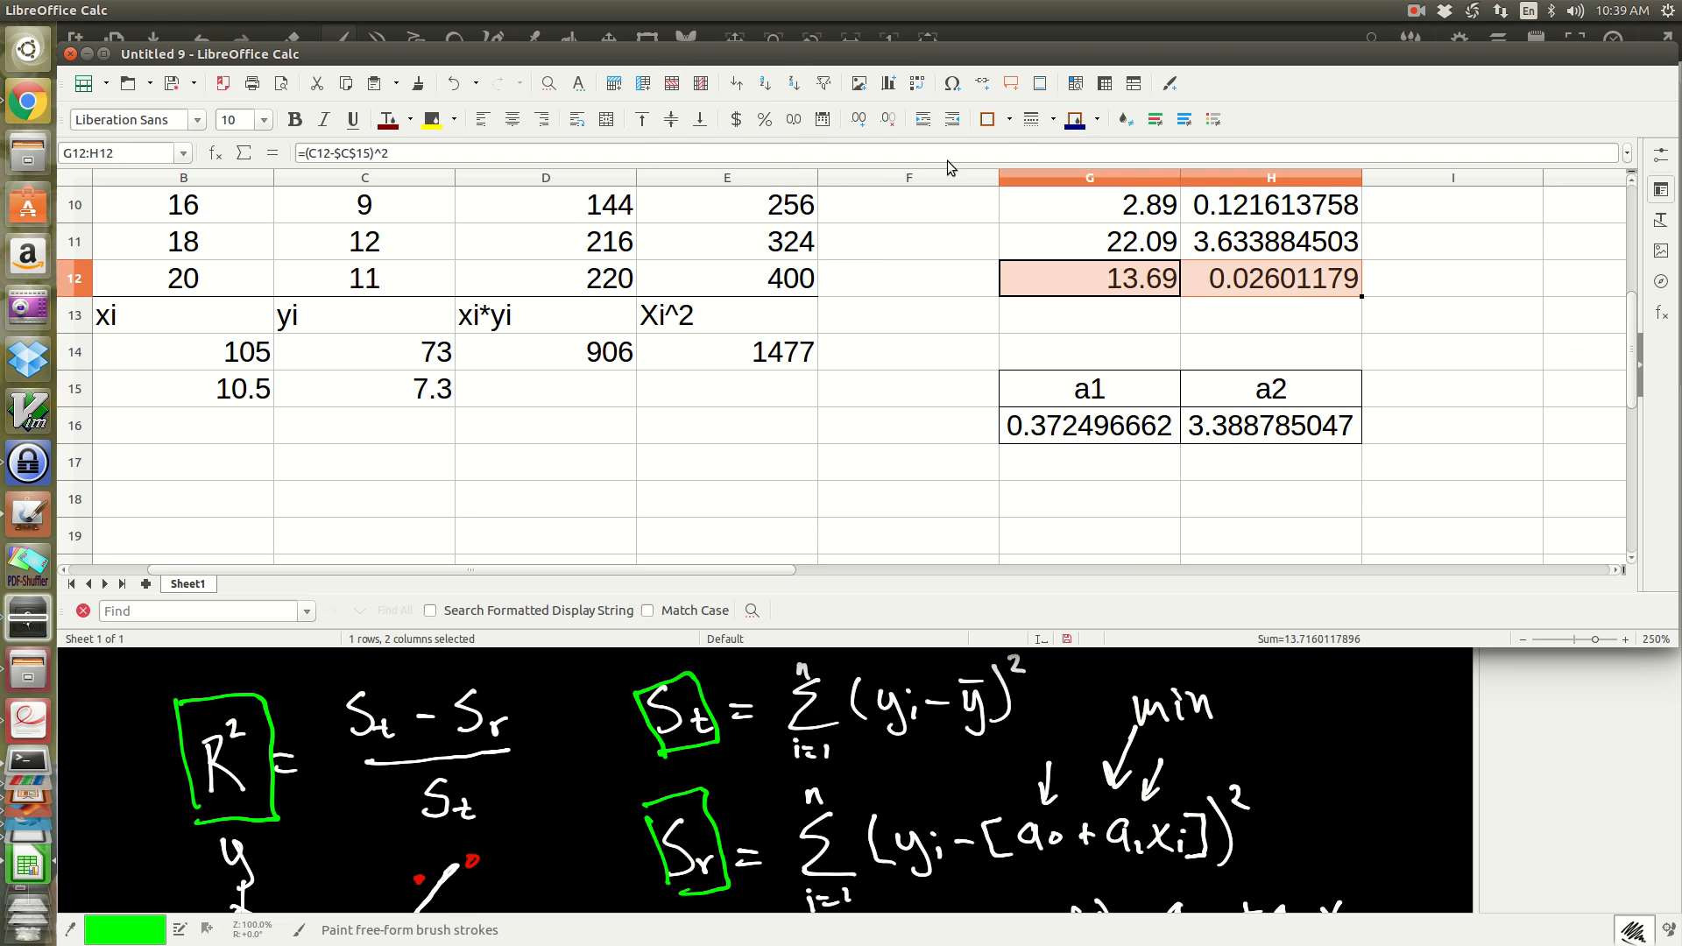
pyautogui.click(1008, 121)
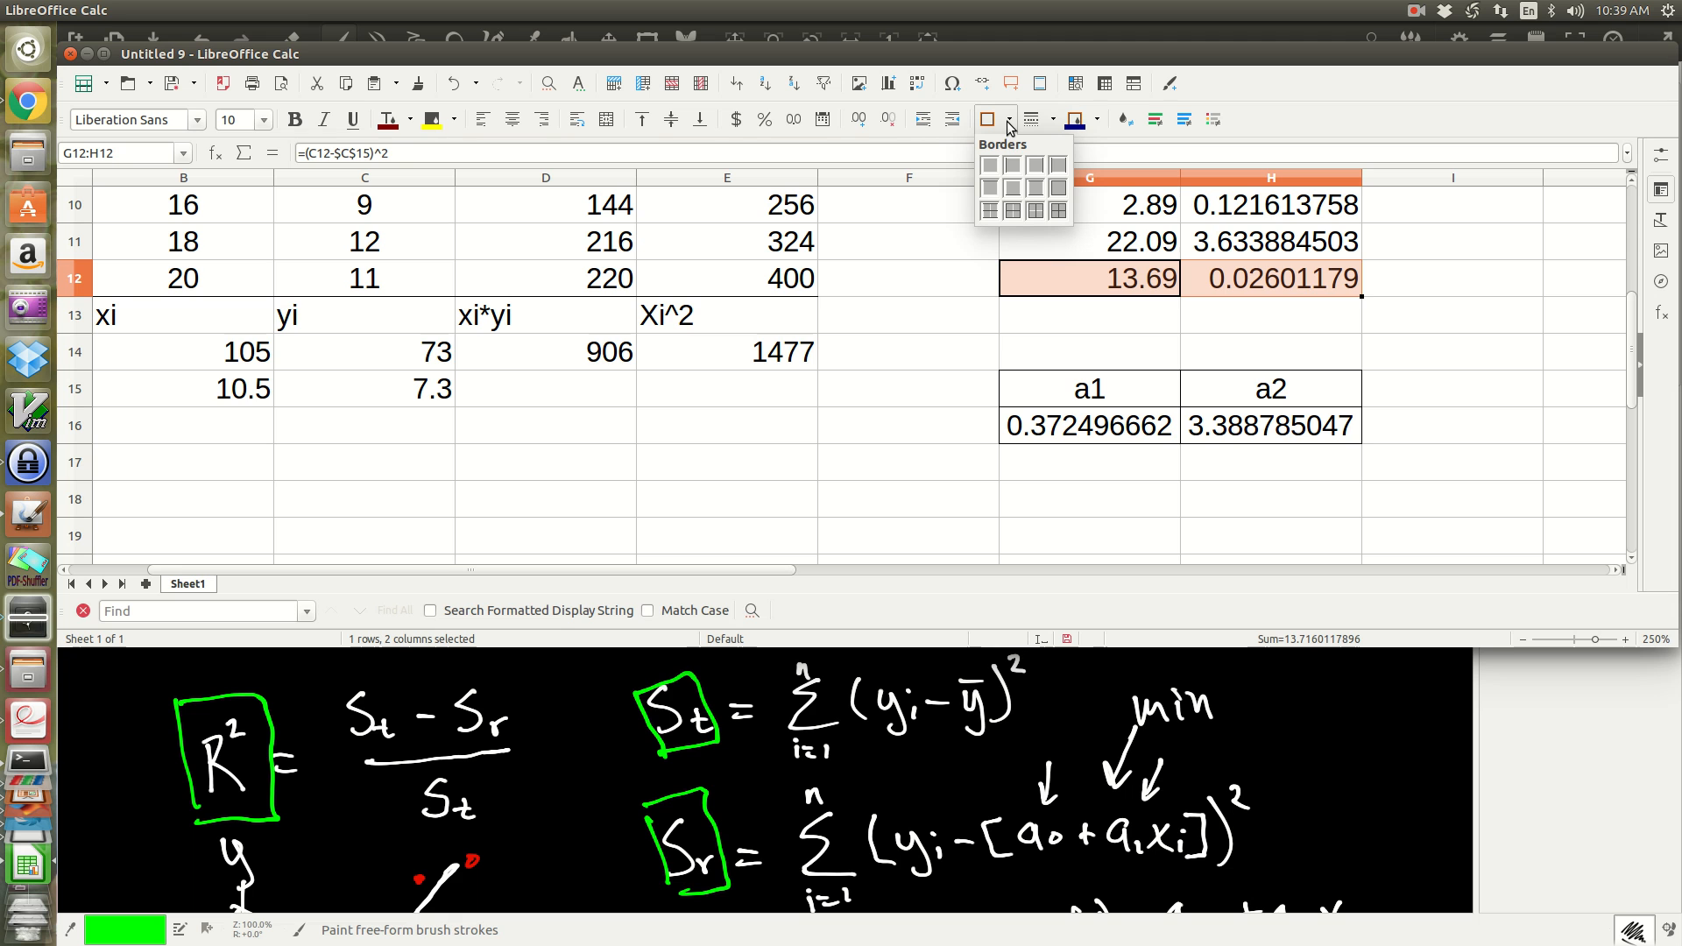
pyautogui.click(1016, 187)
pyautogui.click(1132, 313)
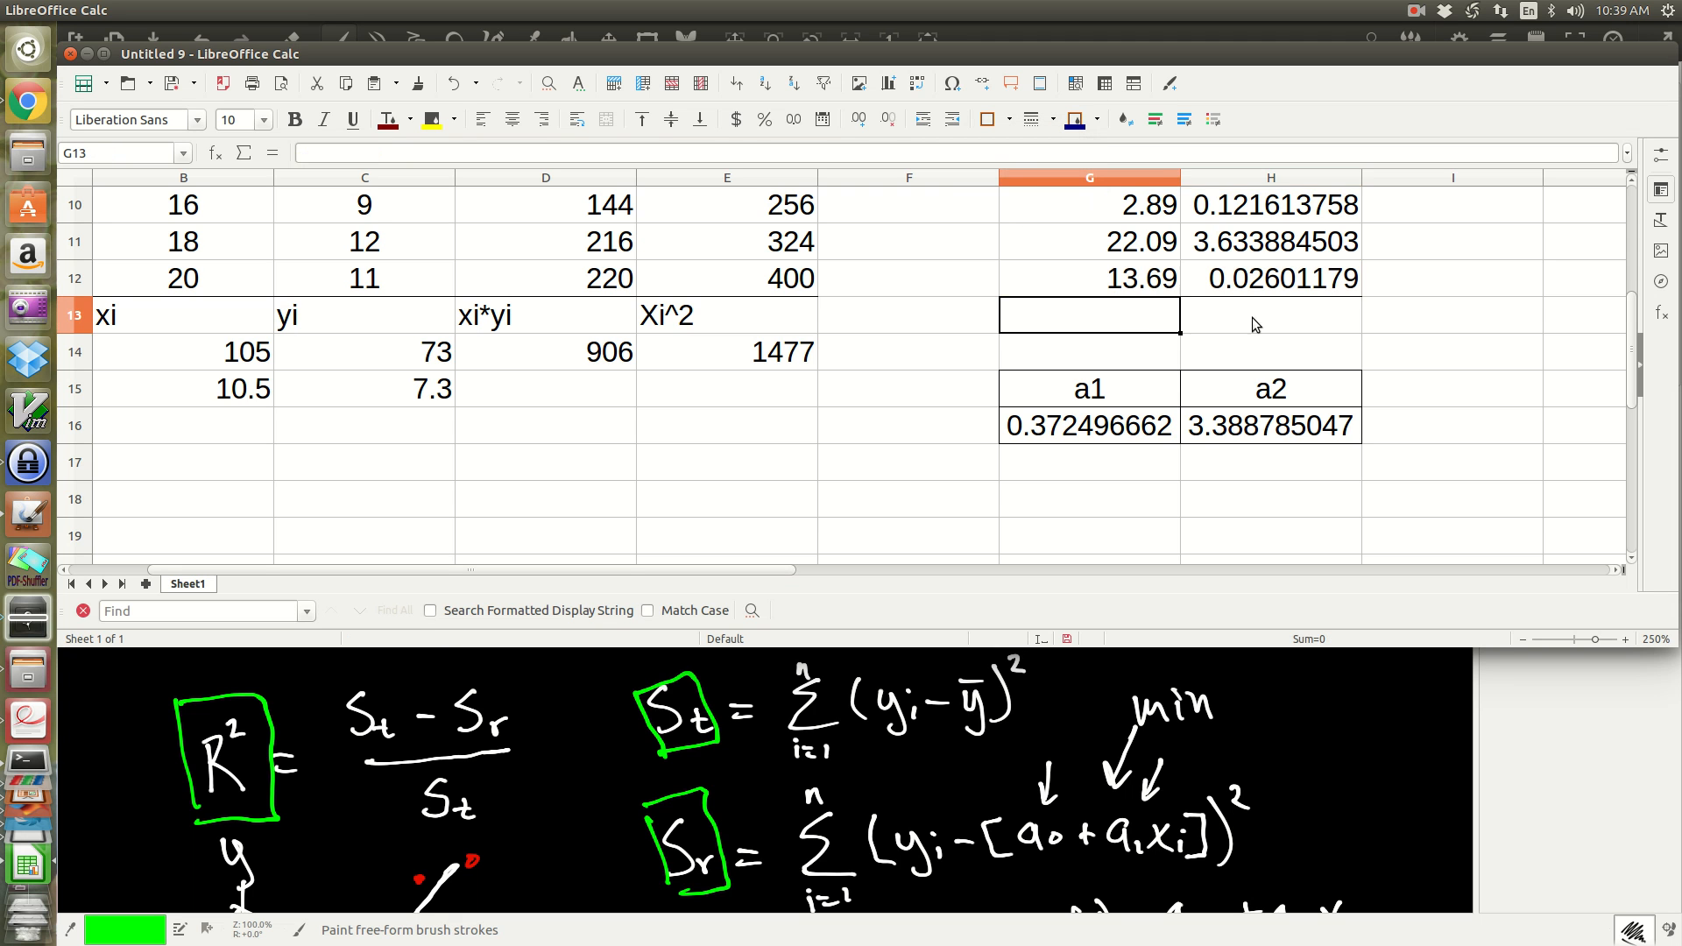
# Step: Label the cells below the error columns St in G13 and Sr in H13
pyautogui.click(1256, 325)
pyautogui.click(1129, 321)
pyautogui.write('su')
pyautogui.press('BackSpace')
pyautogui.press('BackSpace')
pyautogui.write('s')
pyautogui.press('BackSpace')
pyautogui.write('St')
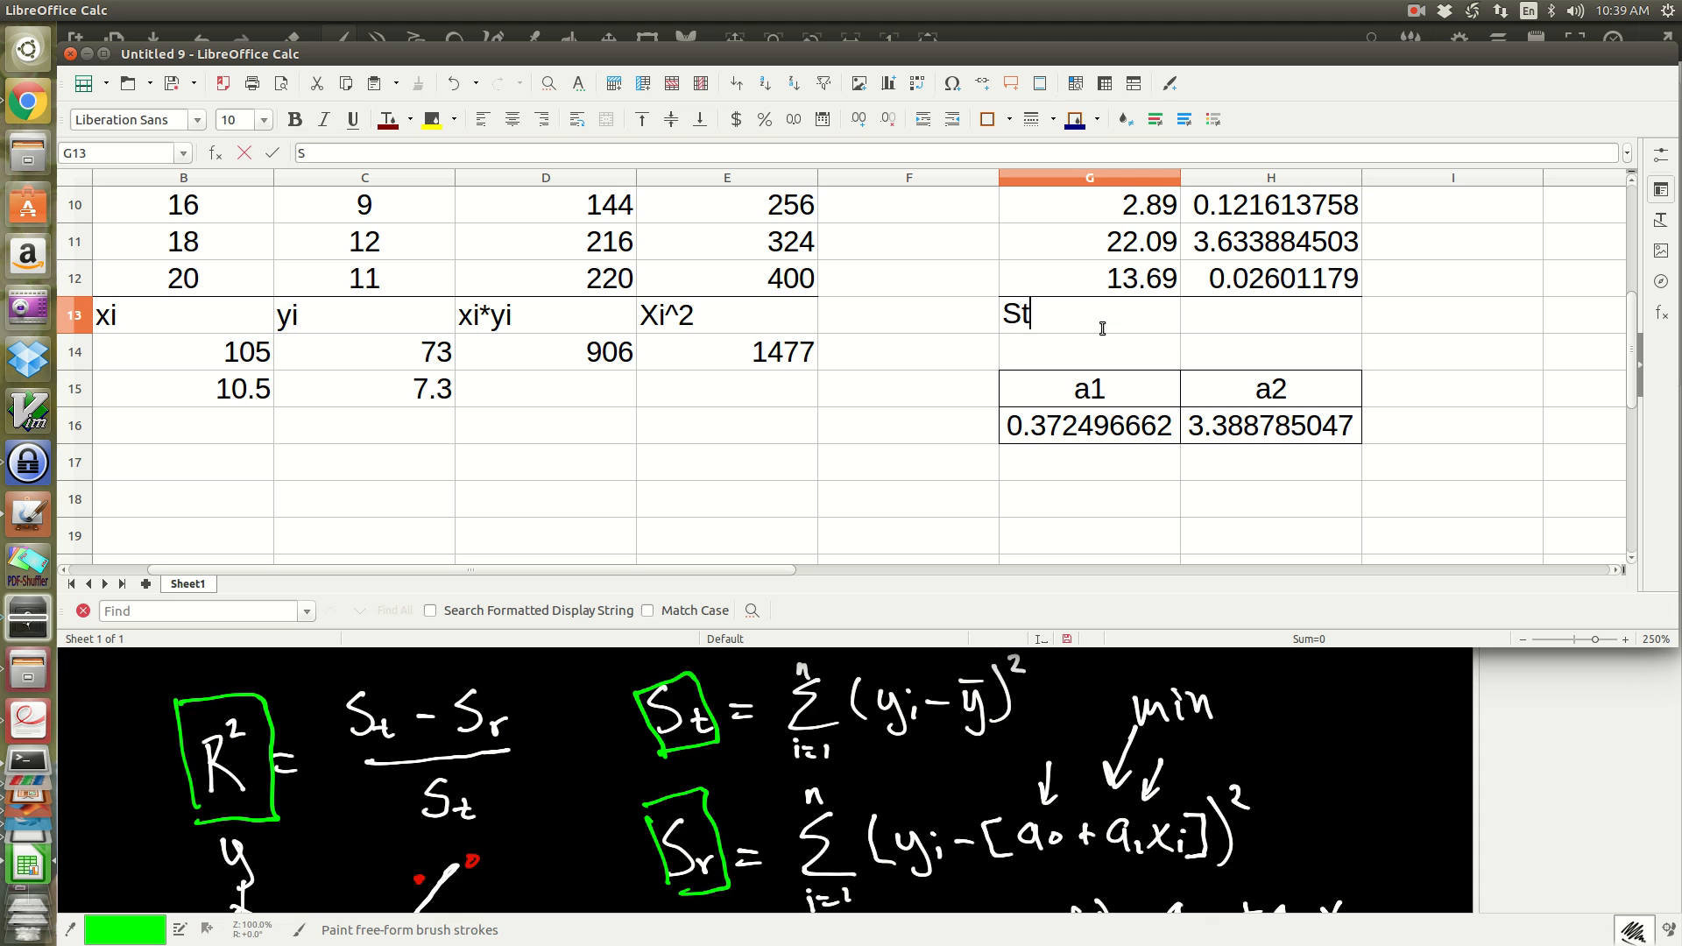
pyautogui.press('Tab')
pyautogui.write('Sr')
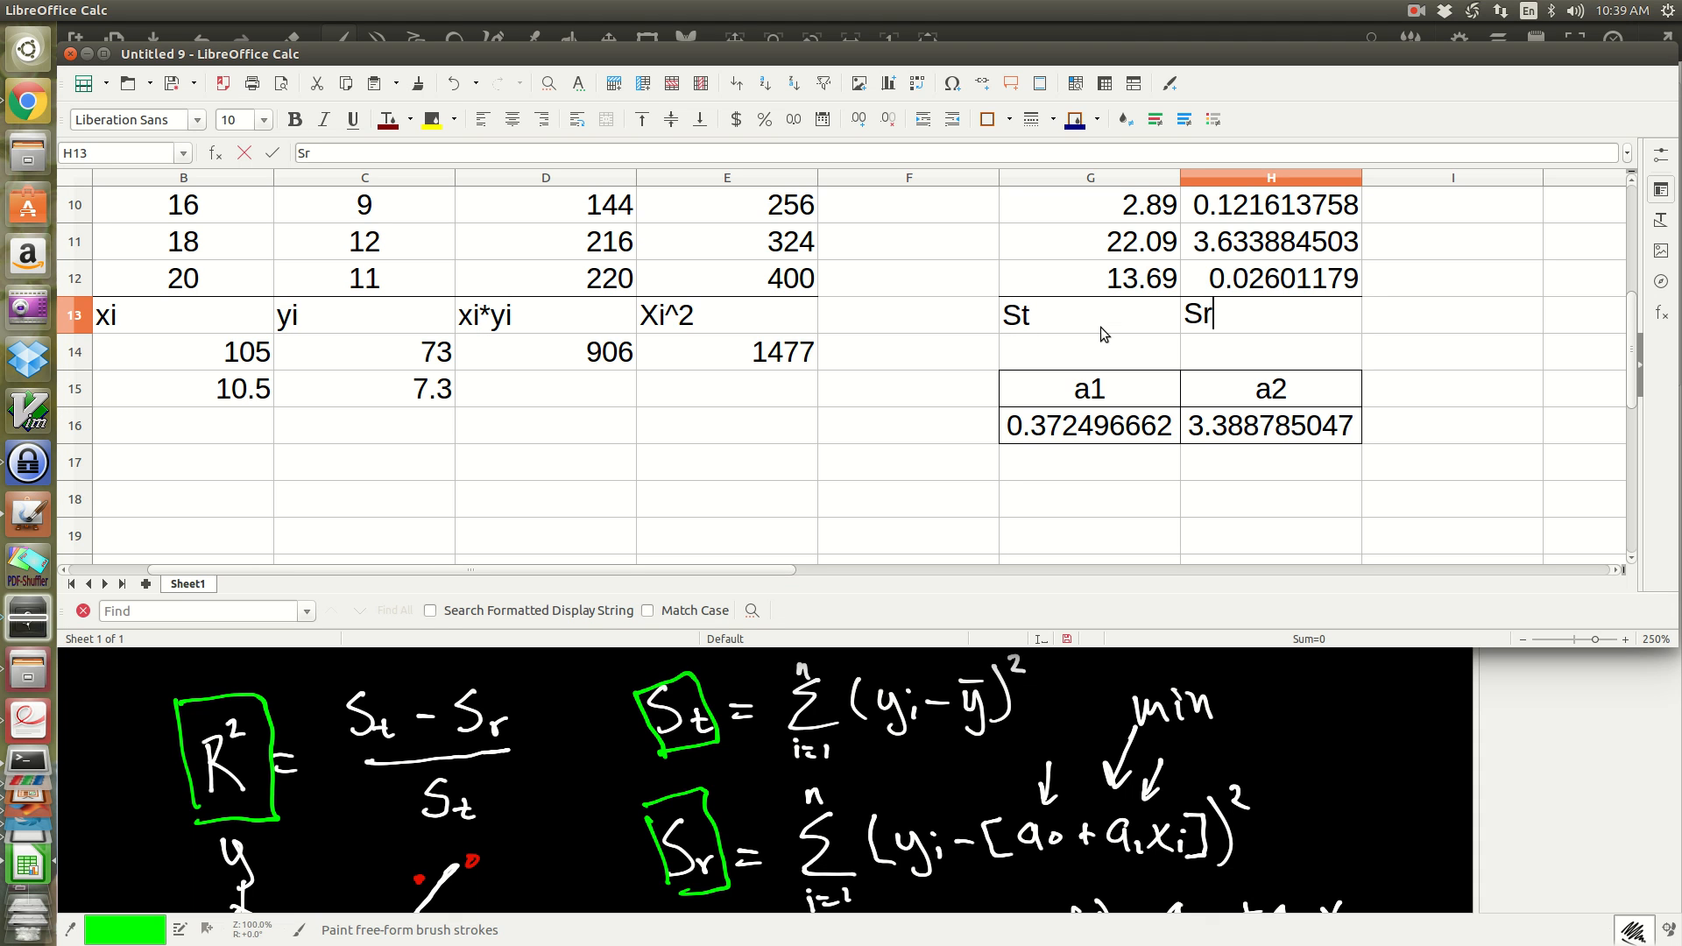
# Step: Center the St and Sr labels in G13:H13
pyautogui.click(1101, 329)
pyautogui.hotkey('shift', 'Right')
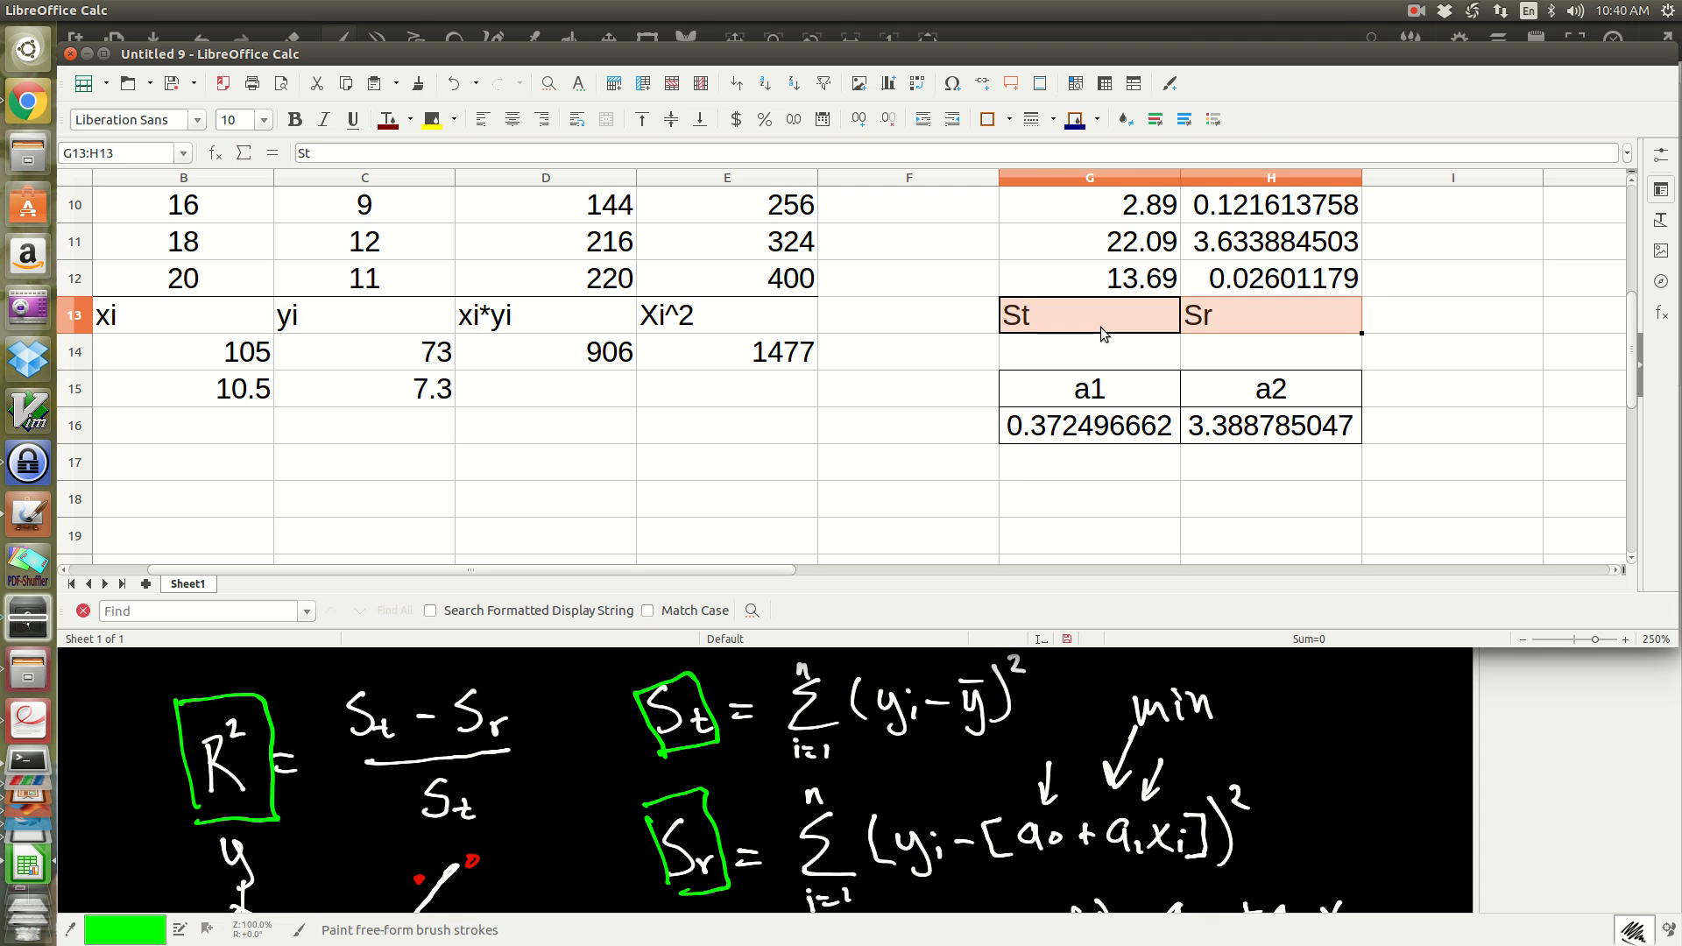
pyautogui.hotkey('ctrl', 'e')
pyautogui.press('Down')
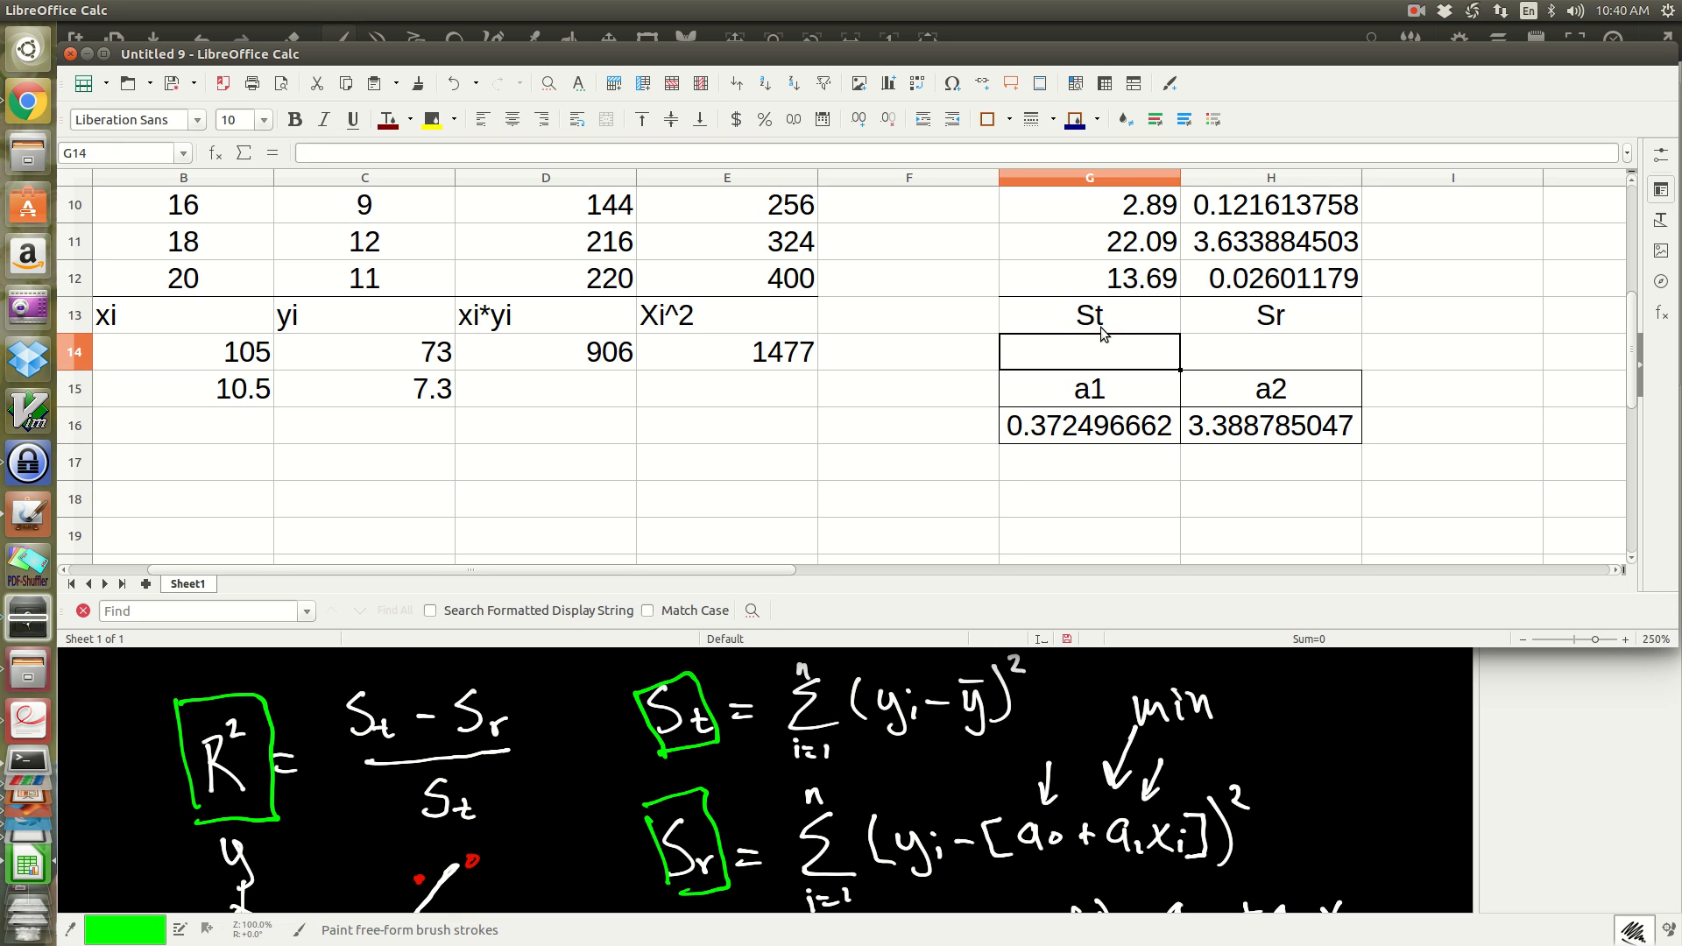
# Step: Add top and bottom borders to the St and Sr labels in G13:H13
pyautogui.moveTo(1026, 323); pyautogui.dragTo(1221, 297)
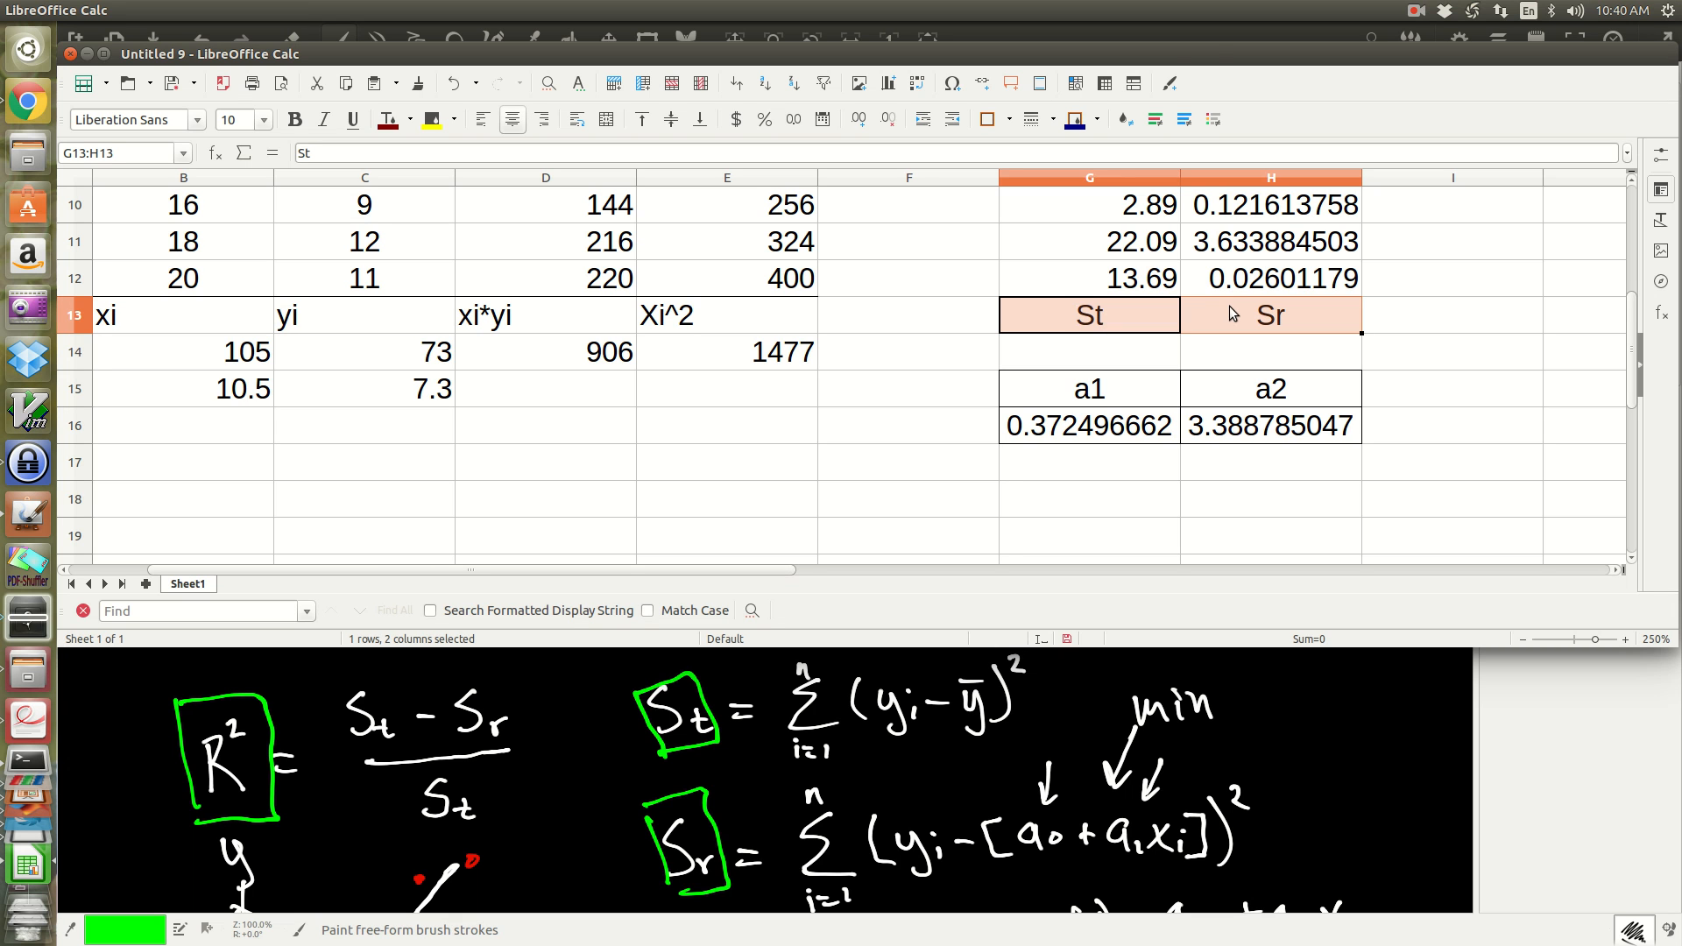
pyautogui.click(1009, 120)
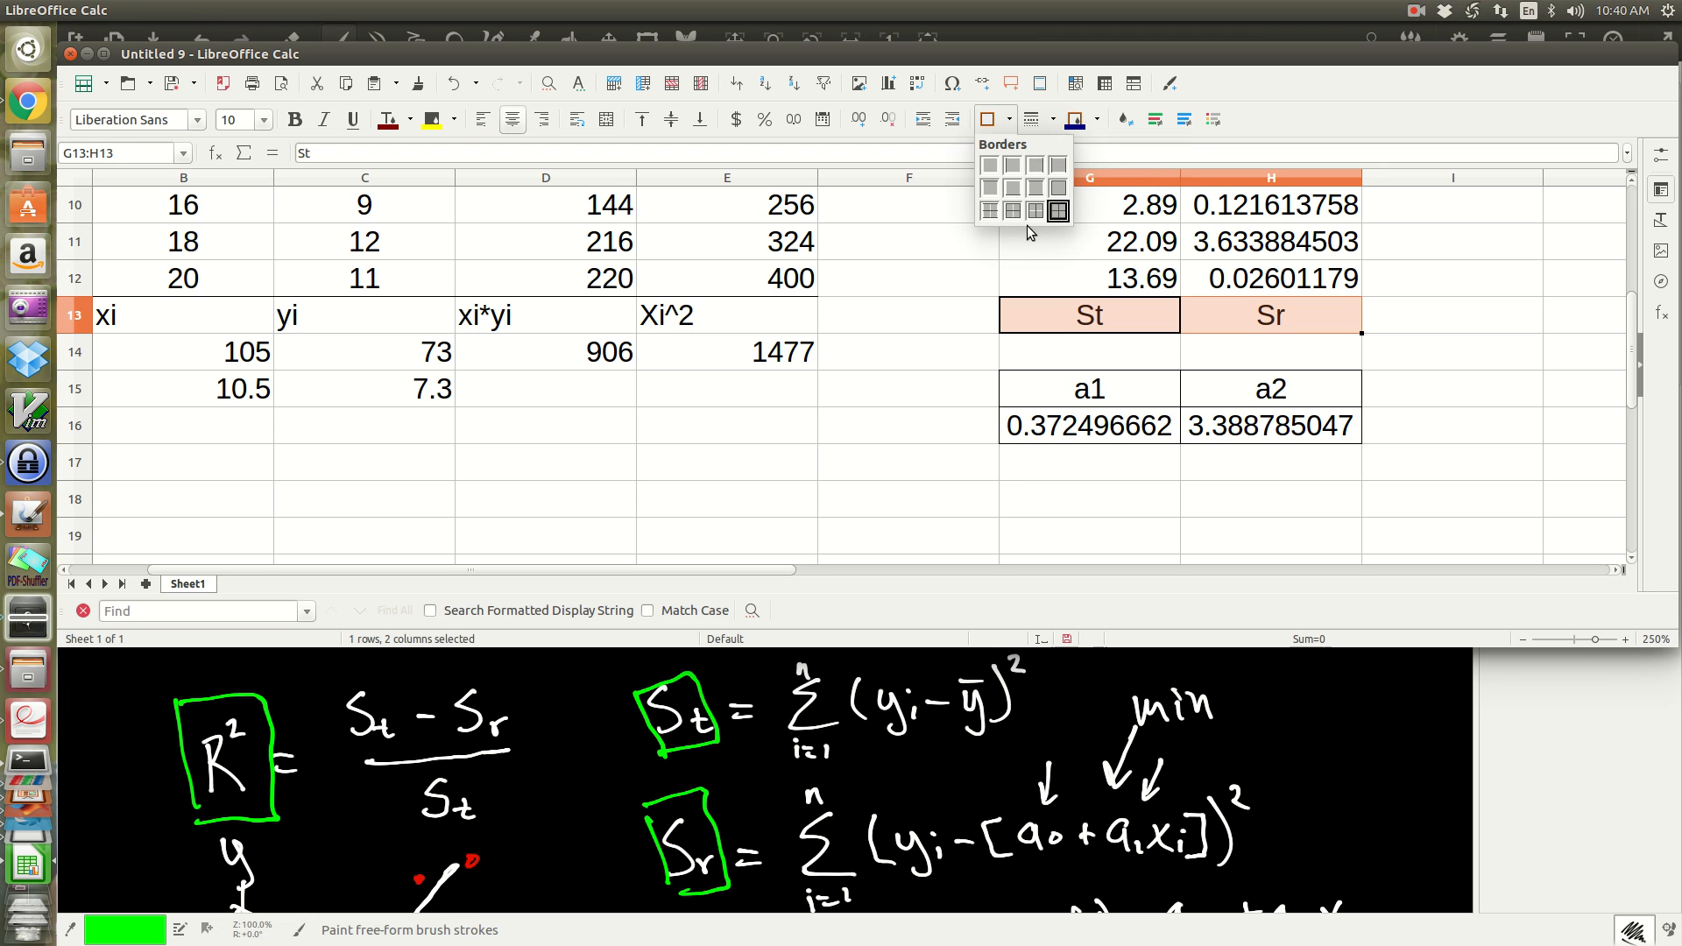
pyautogui.click(1036, 189)
pyautogui.click(1293, 348)
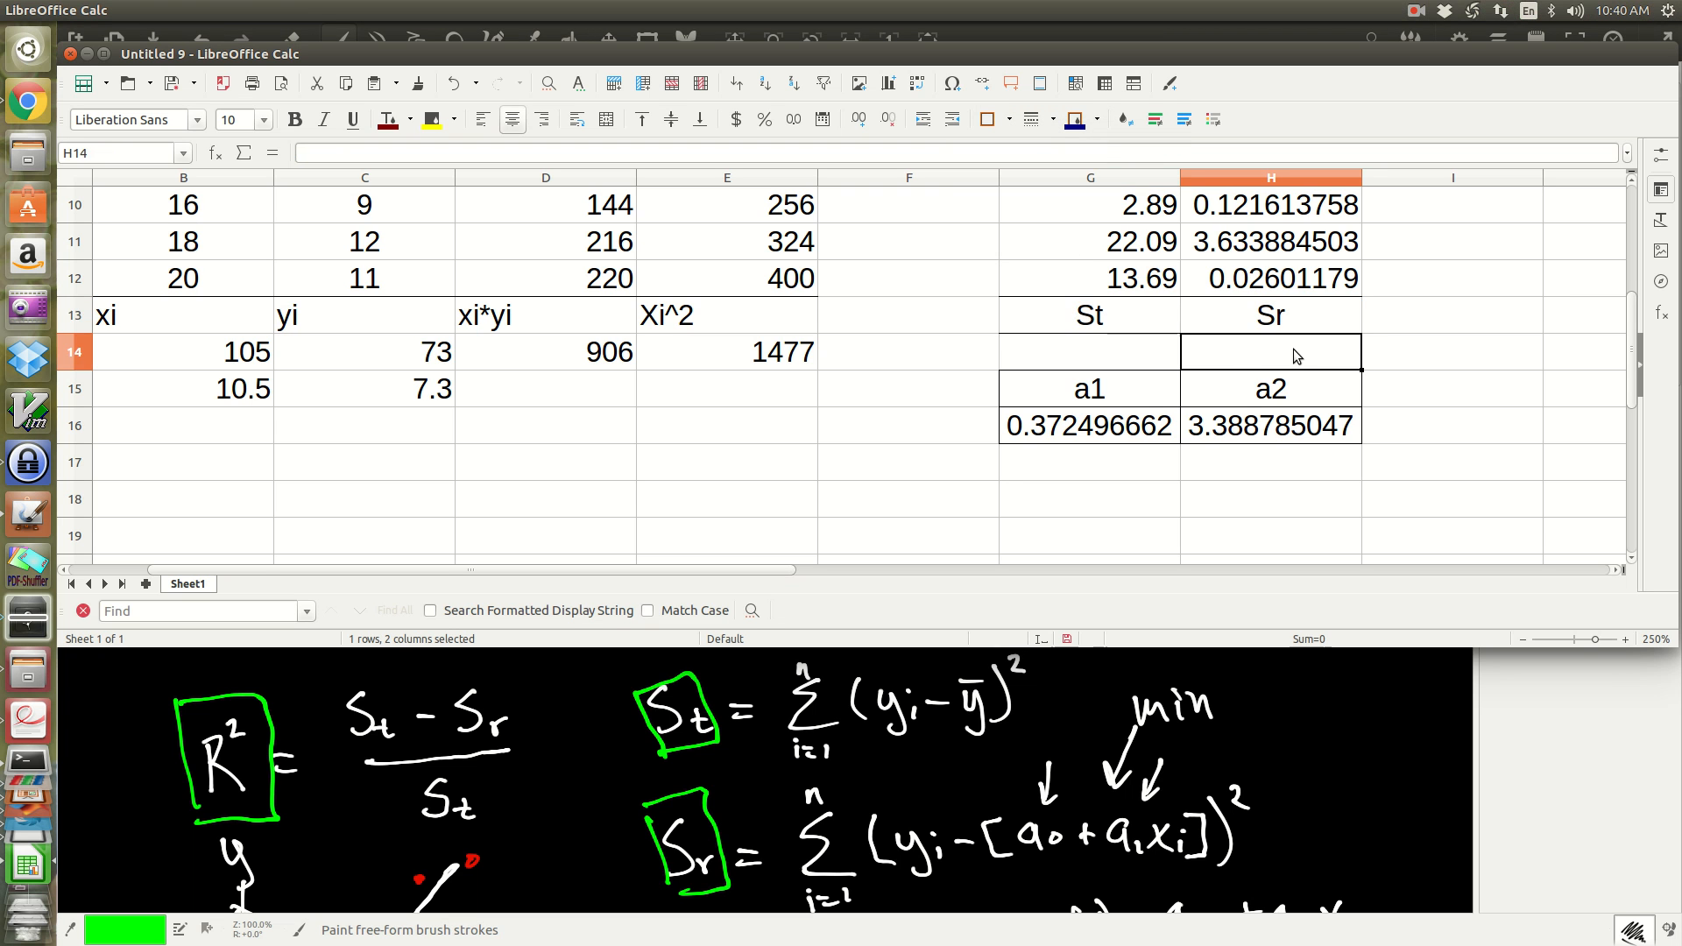
# Step: Sum the squared errors about the mean in G14 with =sum(G3:G12)
pyautogui.click(1090, 352)
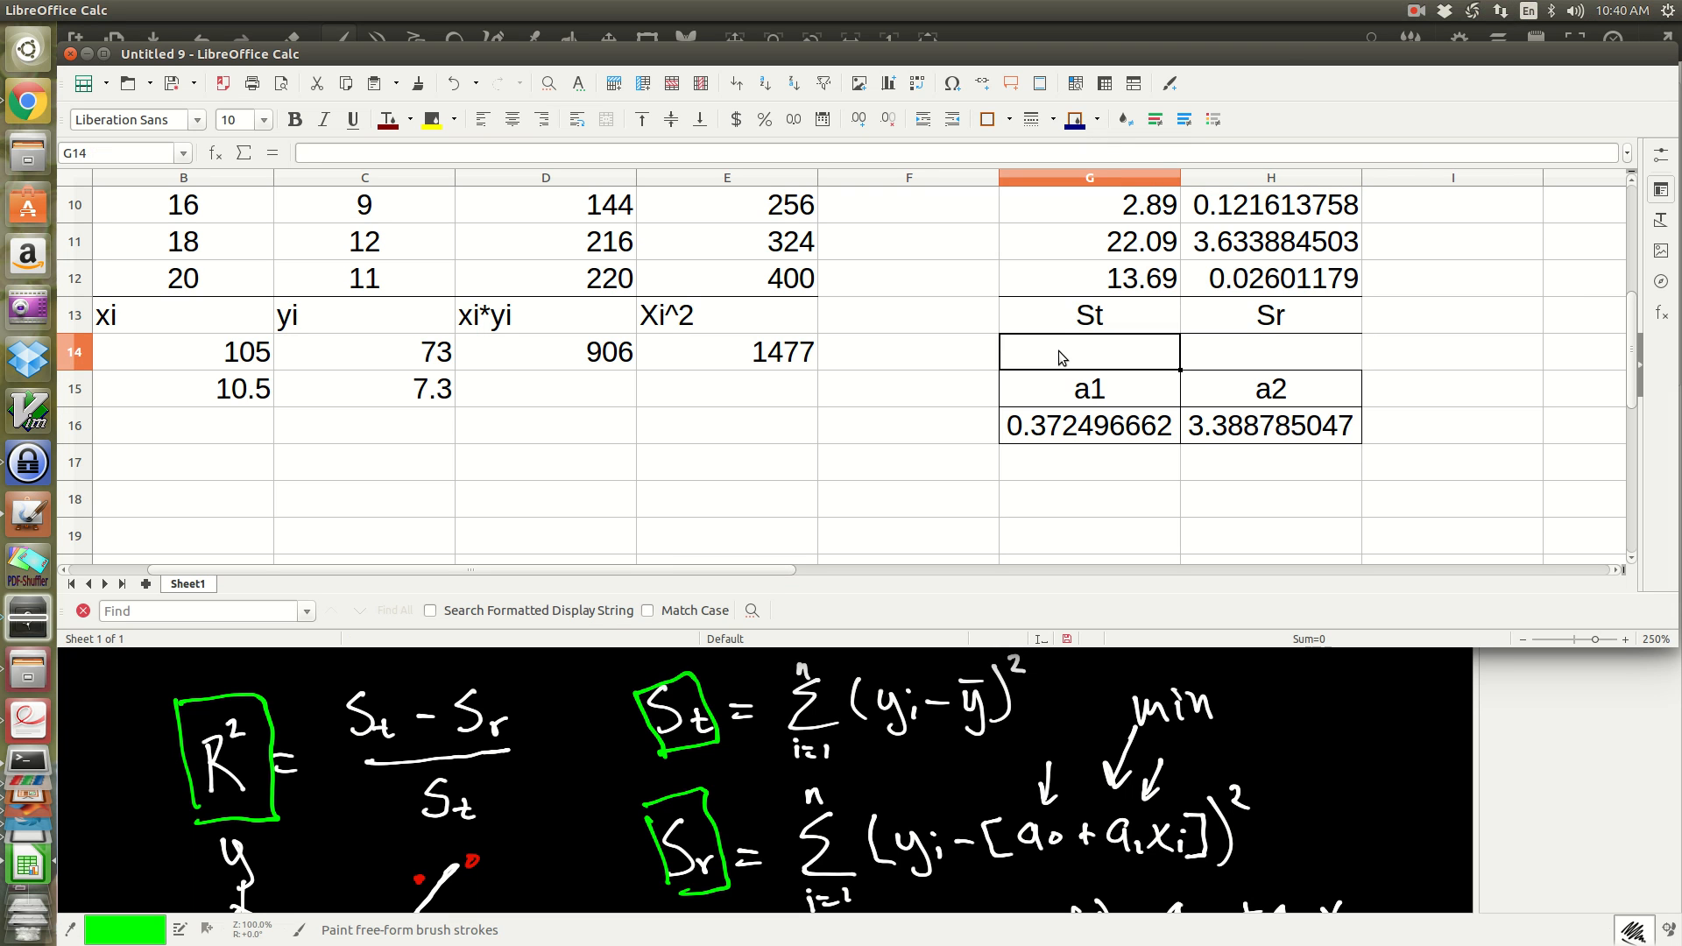
pyautogui.write('=')
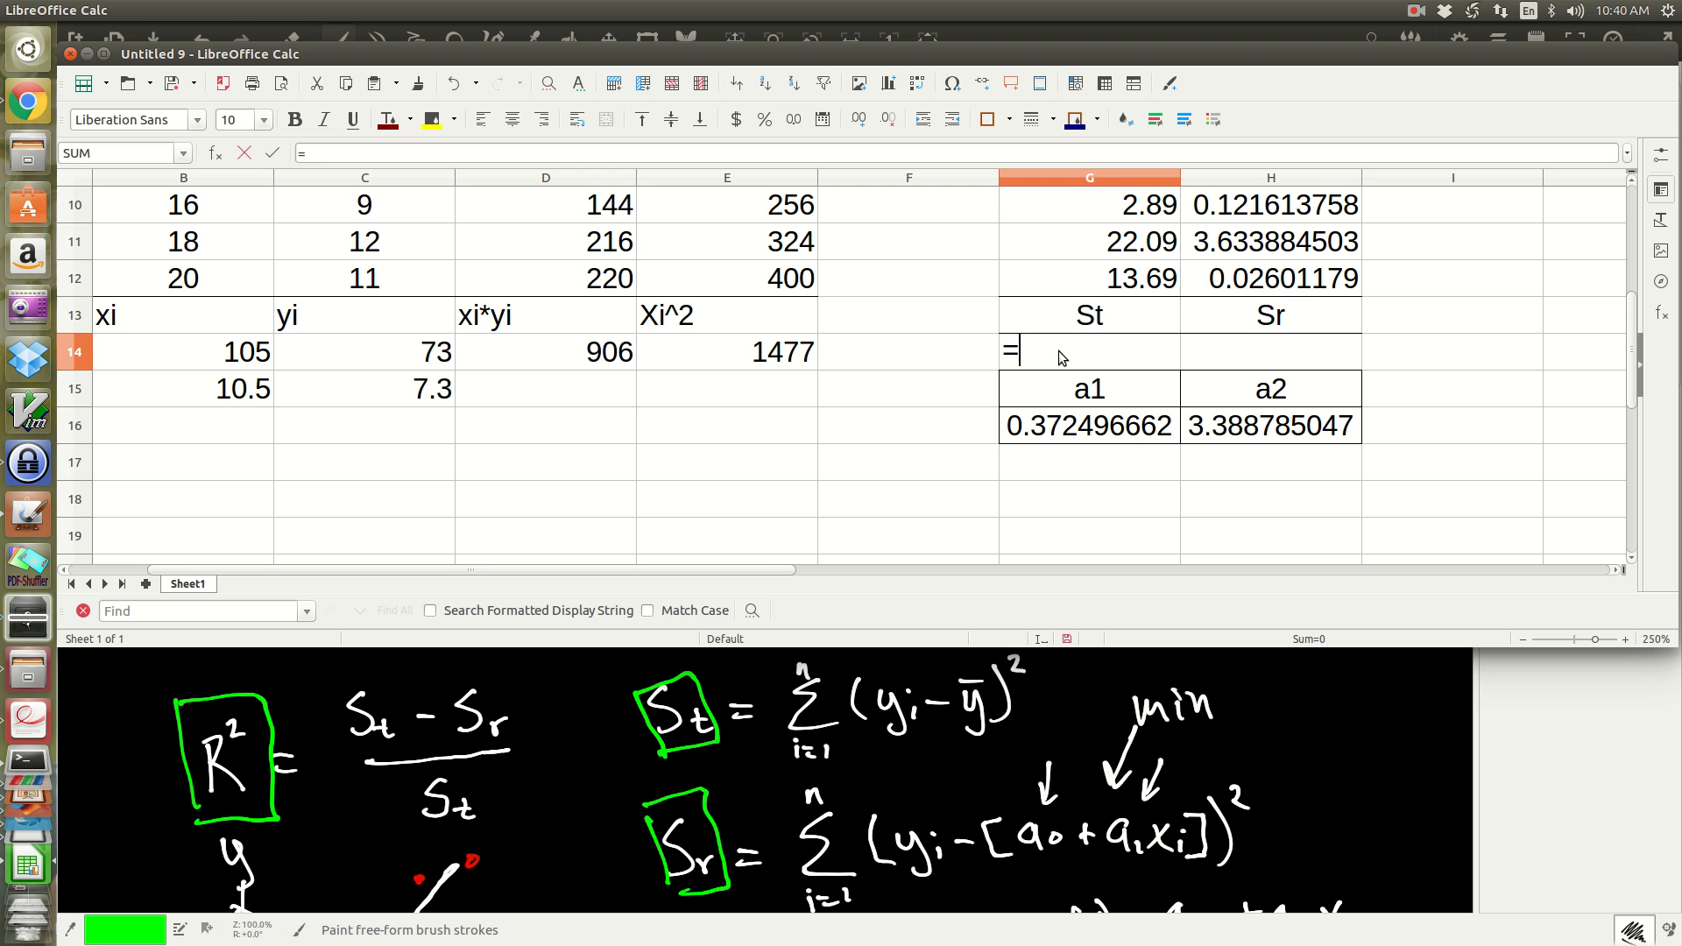
pyautogui.write('sum(')
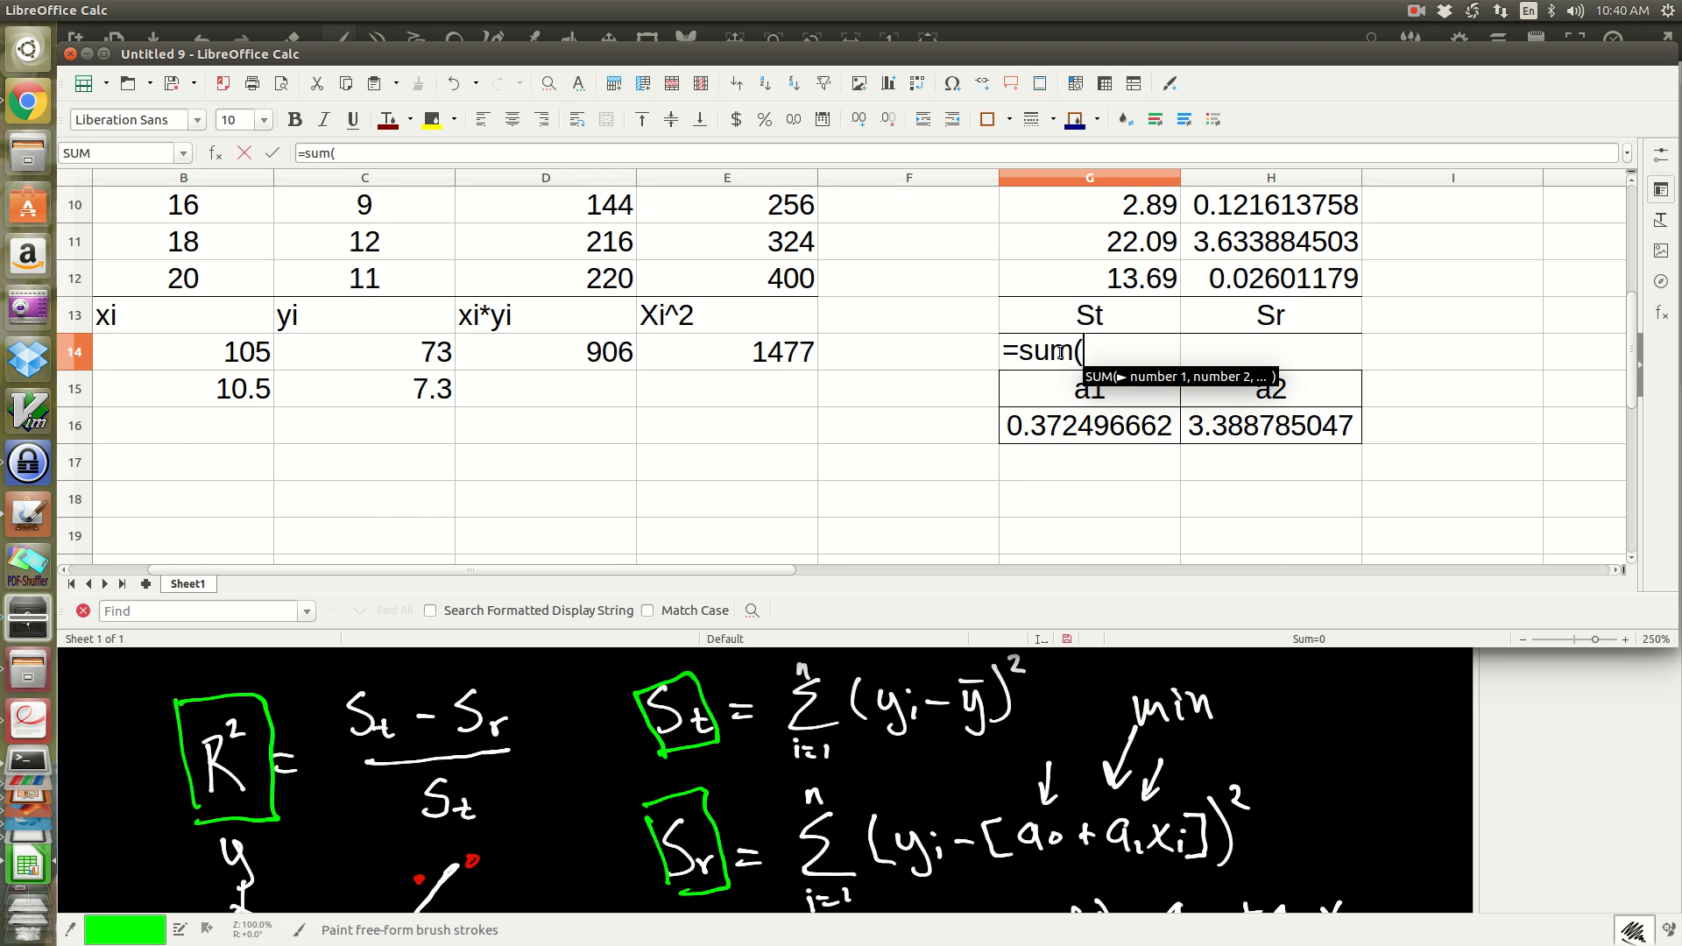
pyautogui.scroll(3, 1059, 351)
pyautogui.moveTo(1128, 277); pyautogui.dragTo(1105, 464)
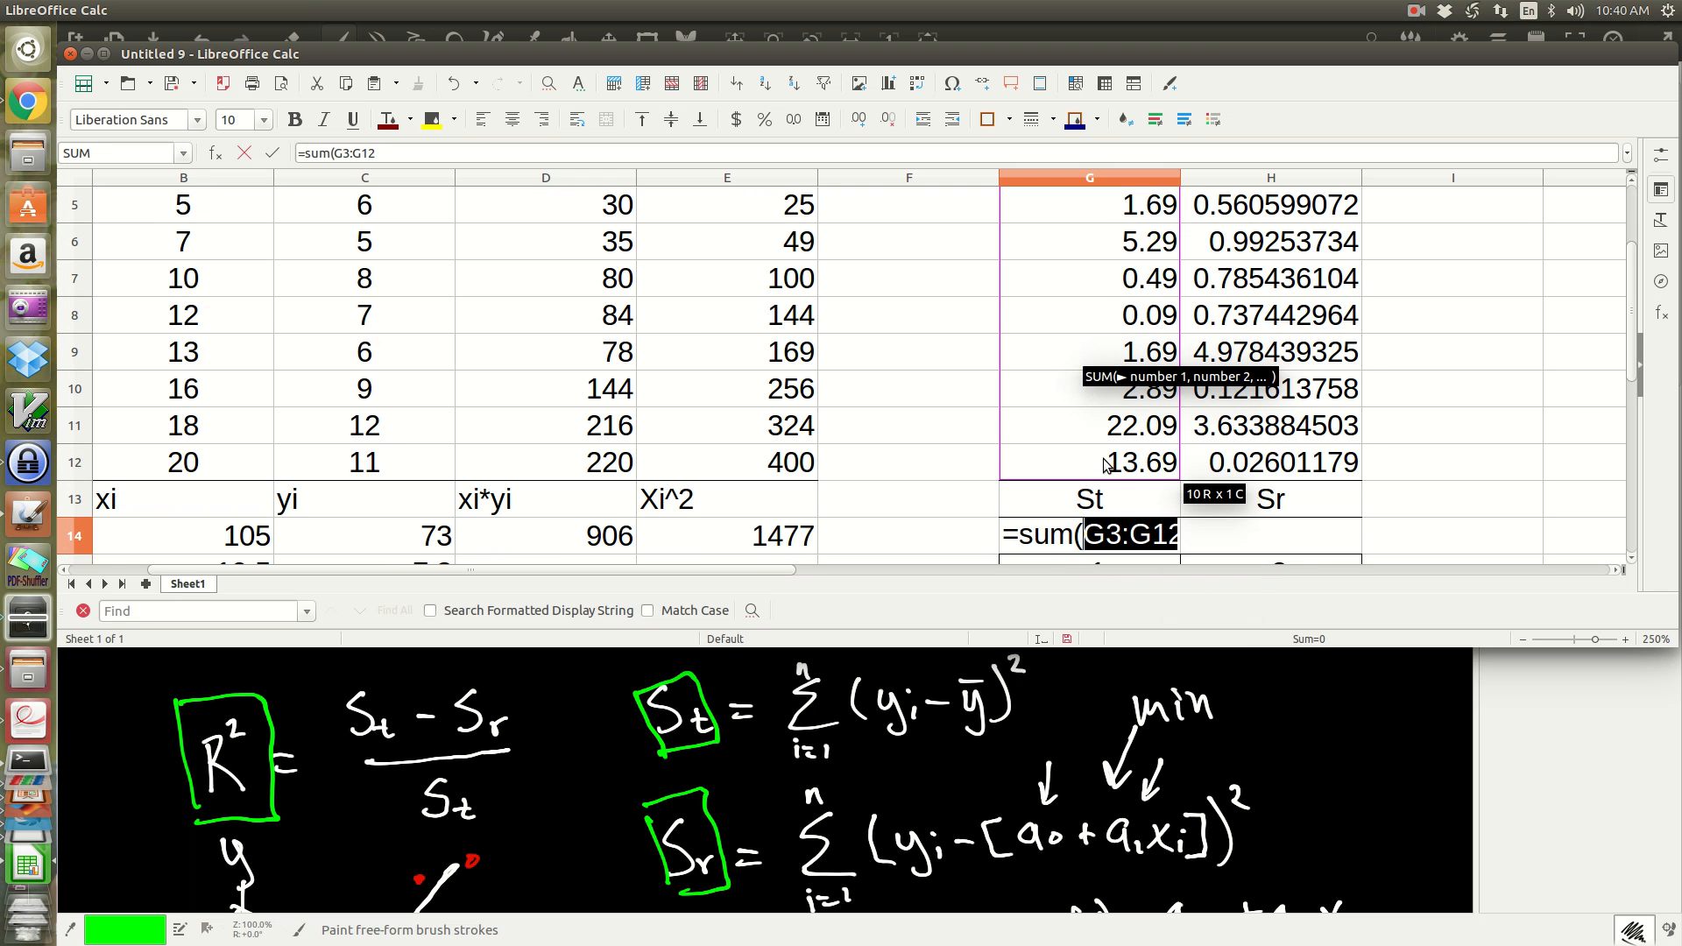
pyautogui.write(')')
pyautogui.press('Return')
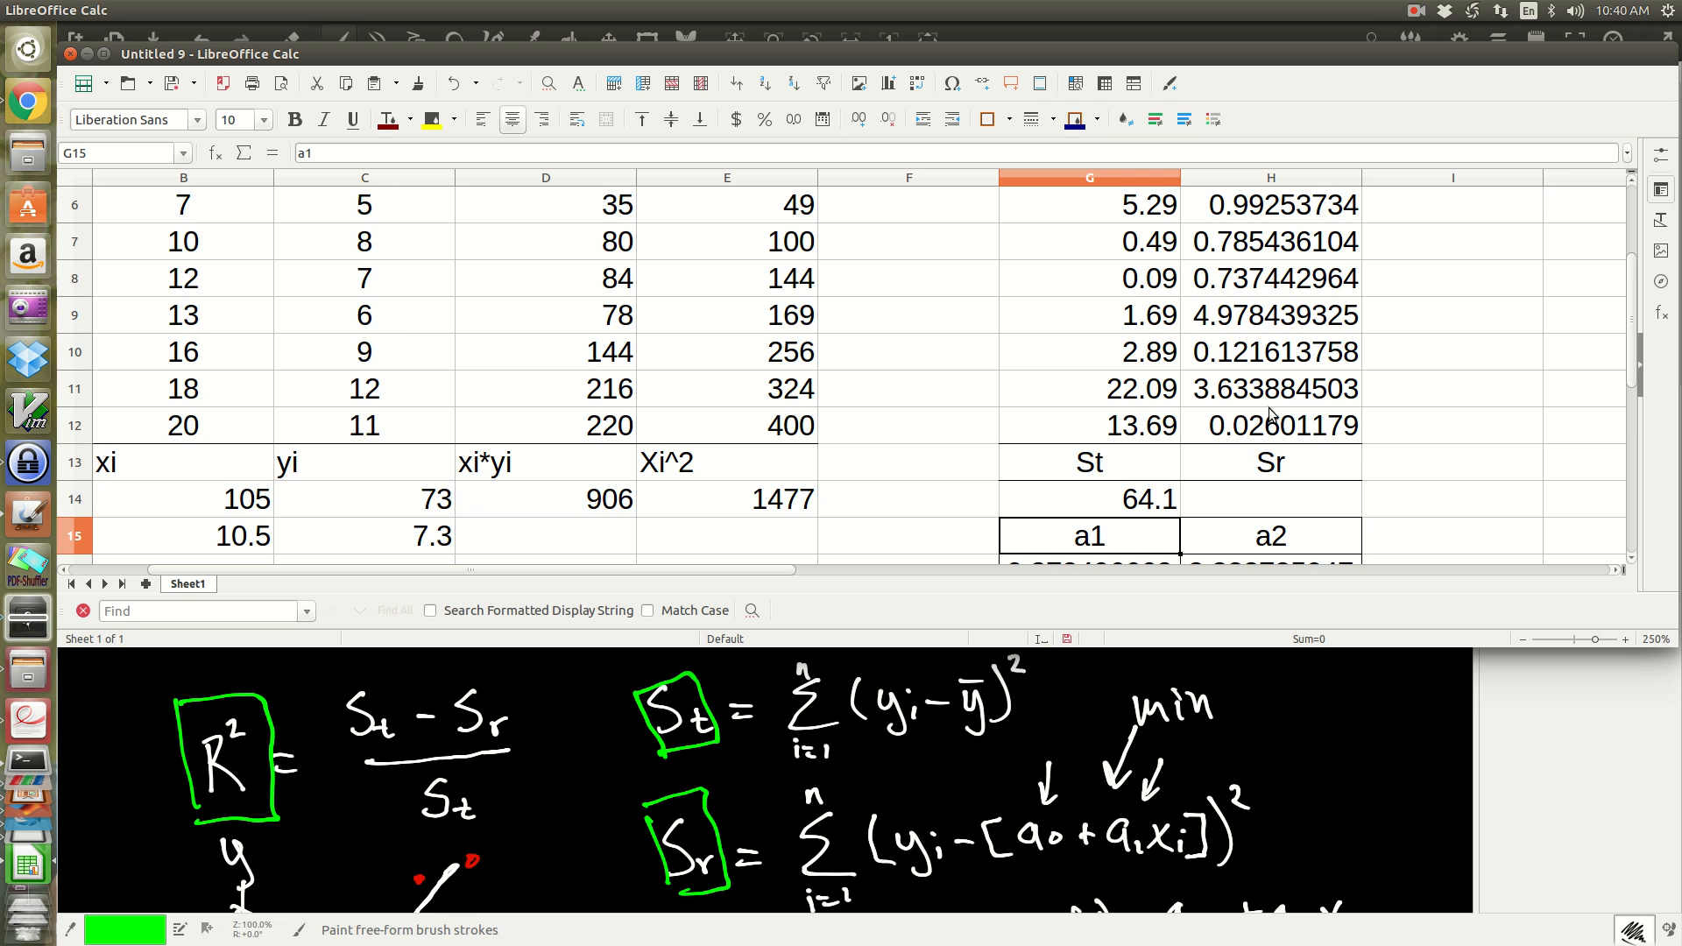
# Step: Fill the St sum formula from G14 across to H14 to total the regression errors for Sr
pyautogui.scroll(-1, 1145, 388)
pyautogui.click(1144, 388)
pyautogui.moveTo(1180, 406); pyautogui.dragTo(1296, 401)
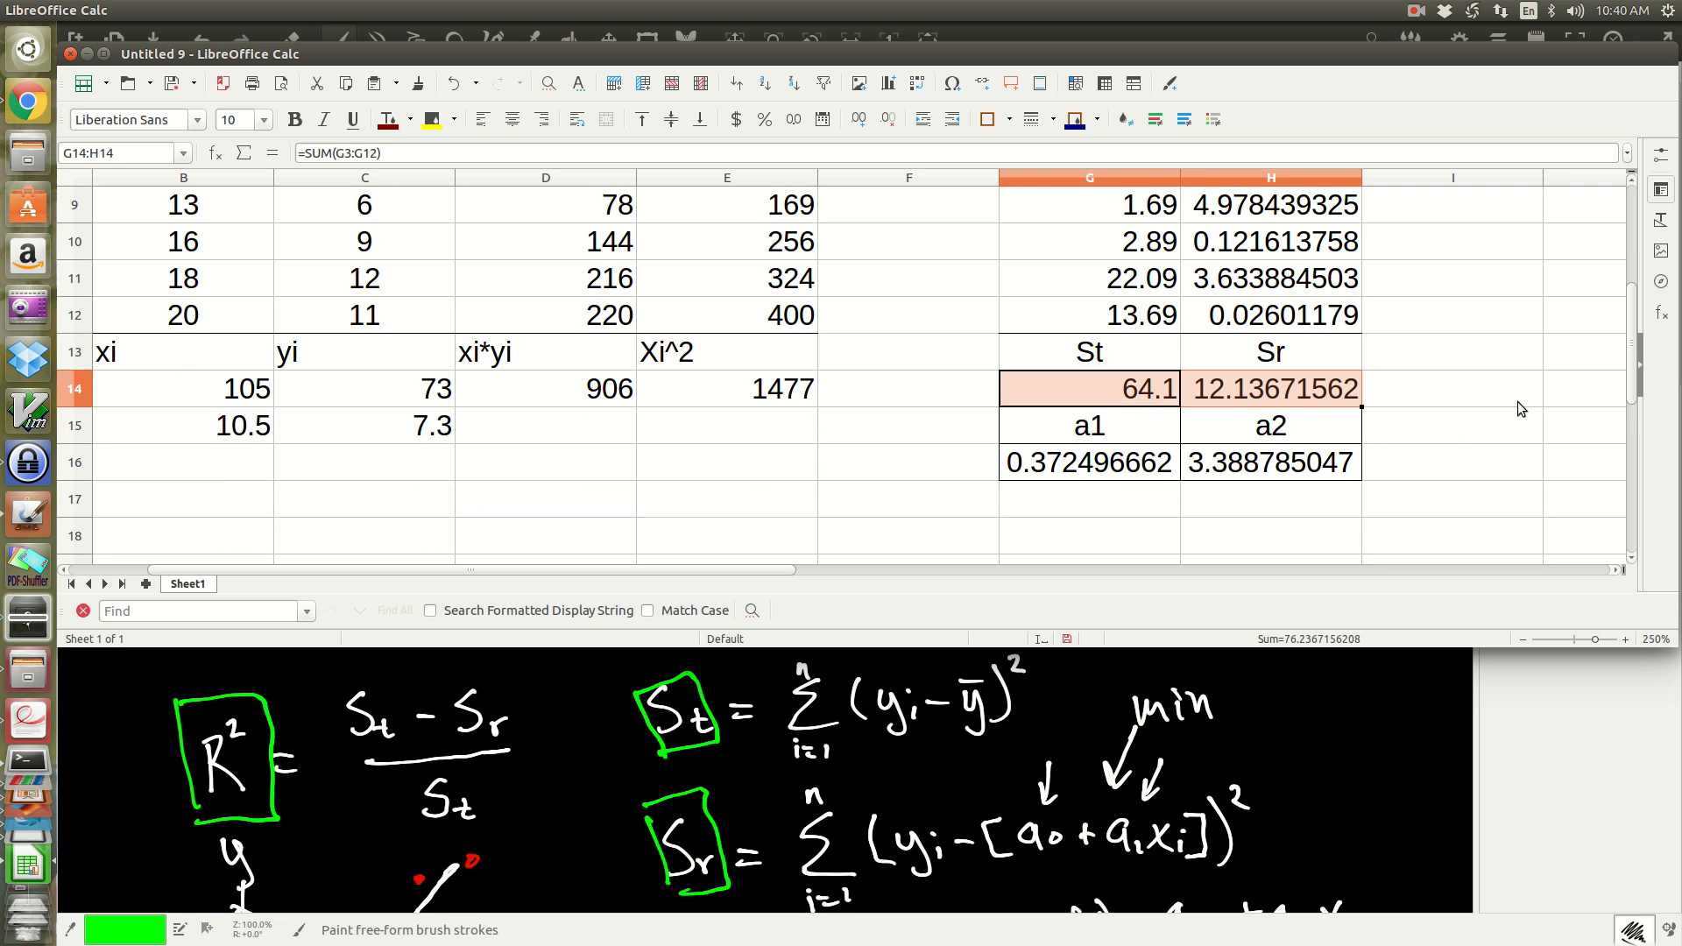
pyautogui.click(1417, 392)
pyautogui.click(1261, 392)
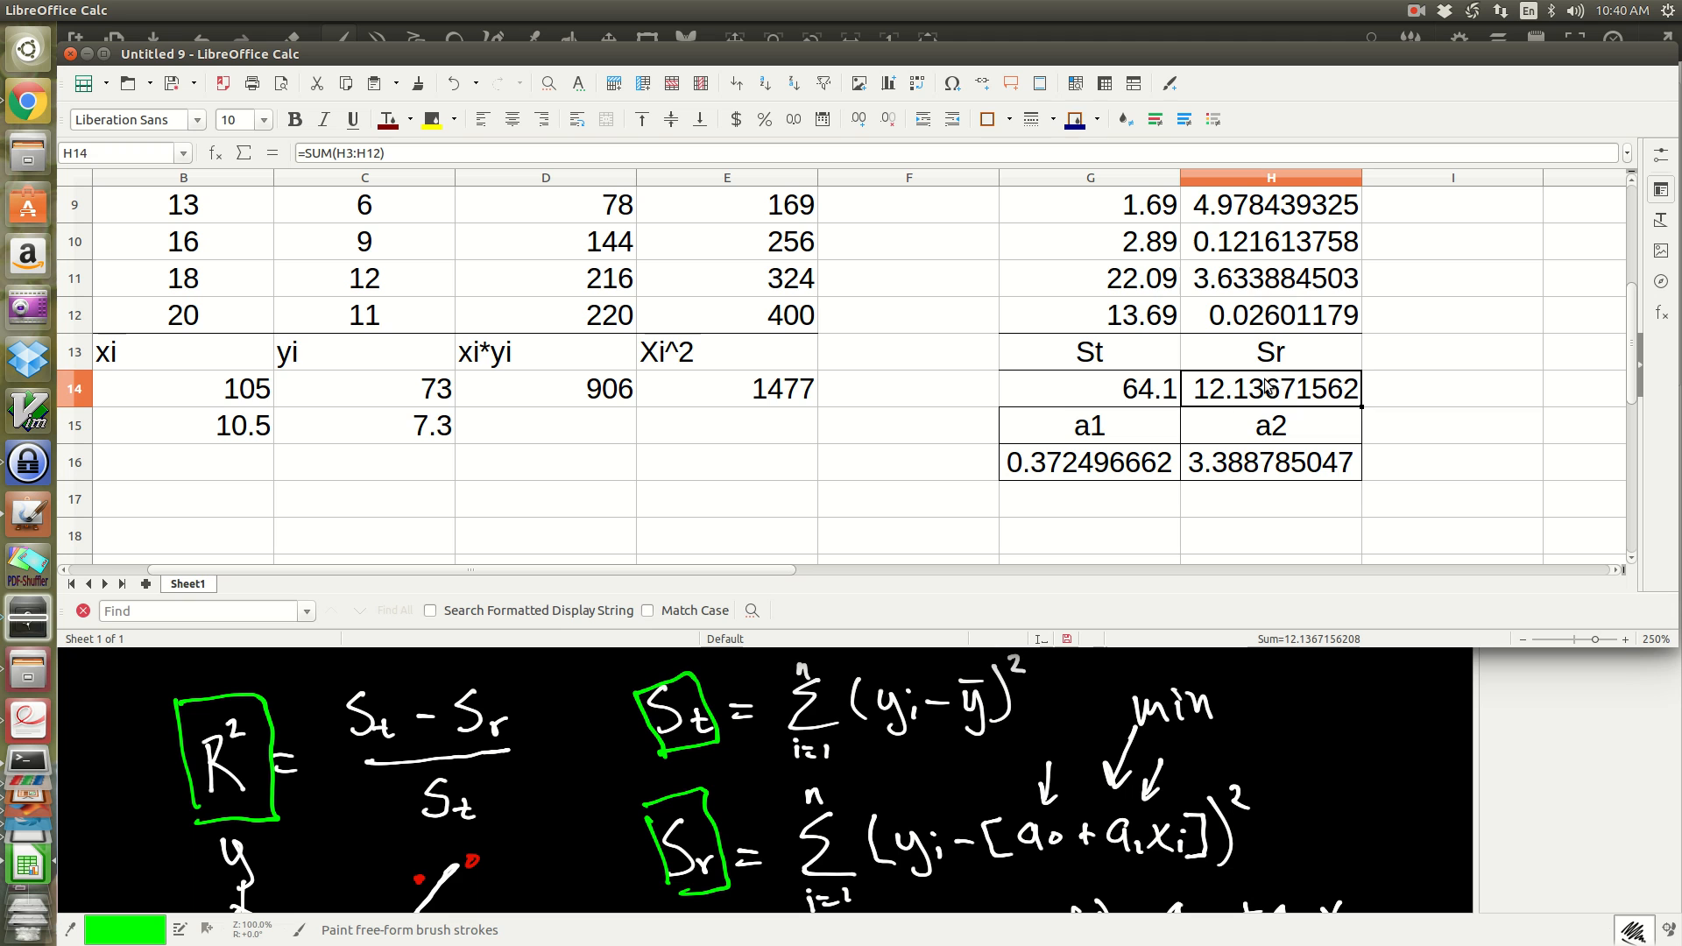
pyautogui.click(1111, 388)
pyautogui.click(1210, 388)
# Step: Enter the label "R^2 =" in C17
pyautogui.click(390, 501)
pyautogui.write('R')
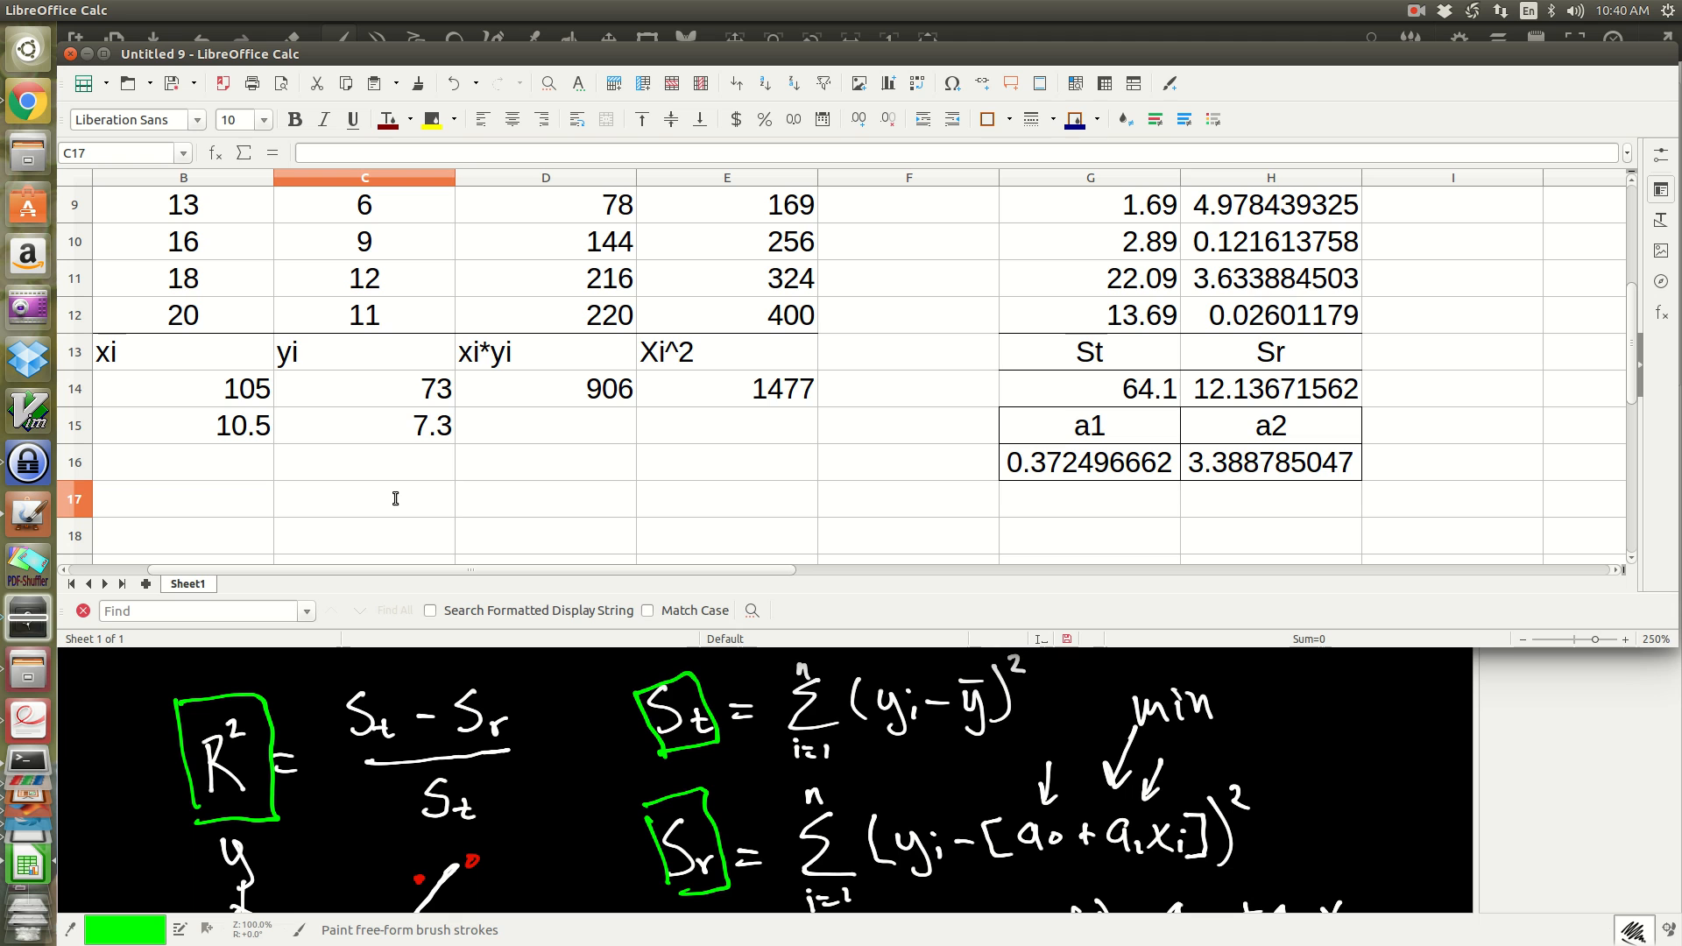
pyautogui.write('^2 =')
pyautogui.press('Tab')
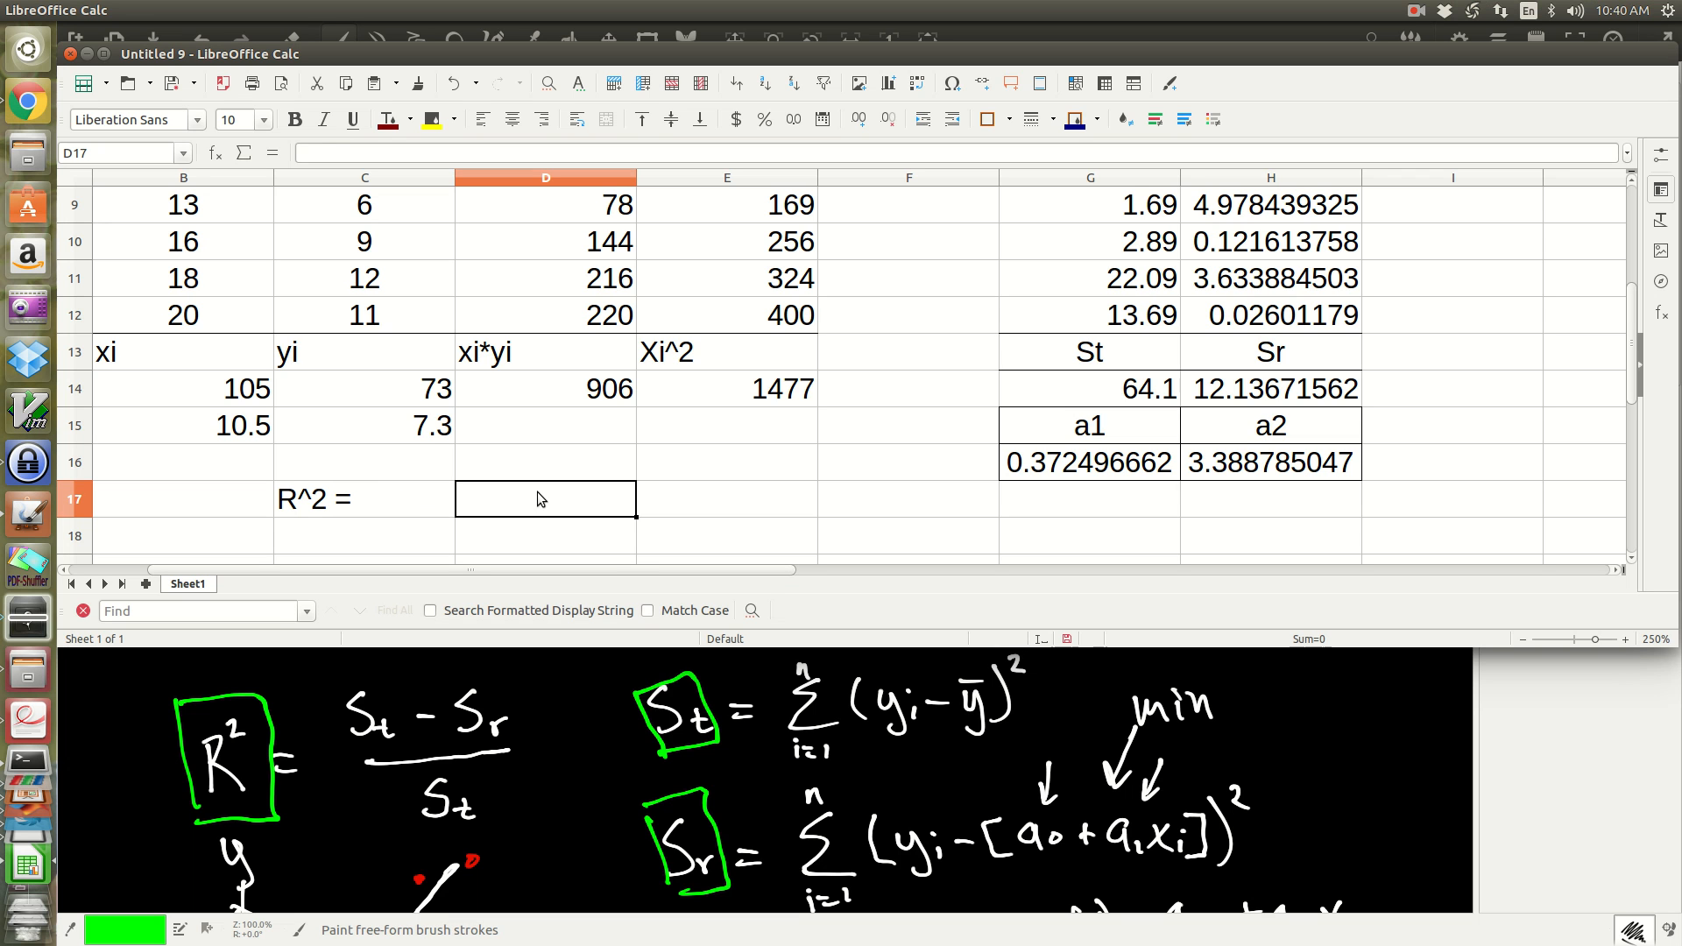
# Step: Calculate R² in D17 from St and Sr with the formula =(G14-H14)/G14
pyautogui.write('=(')
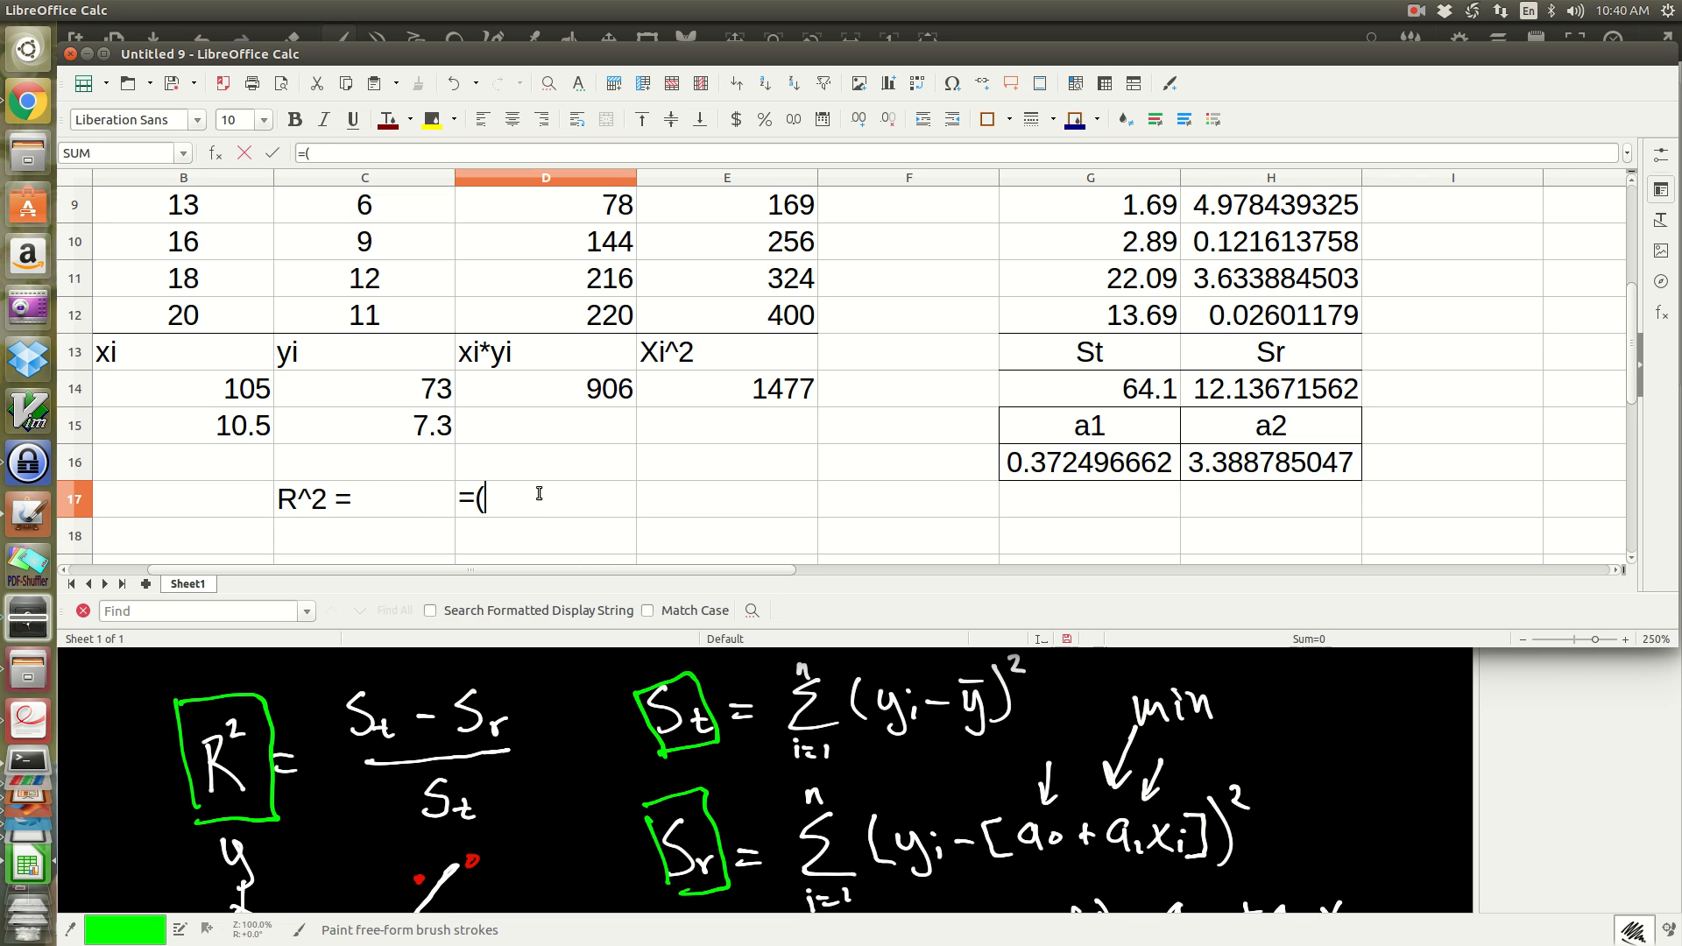
pyautogui.click(1128, 391)
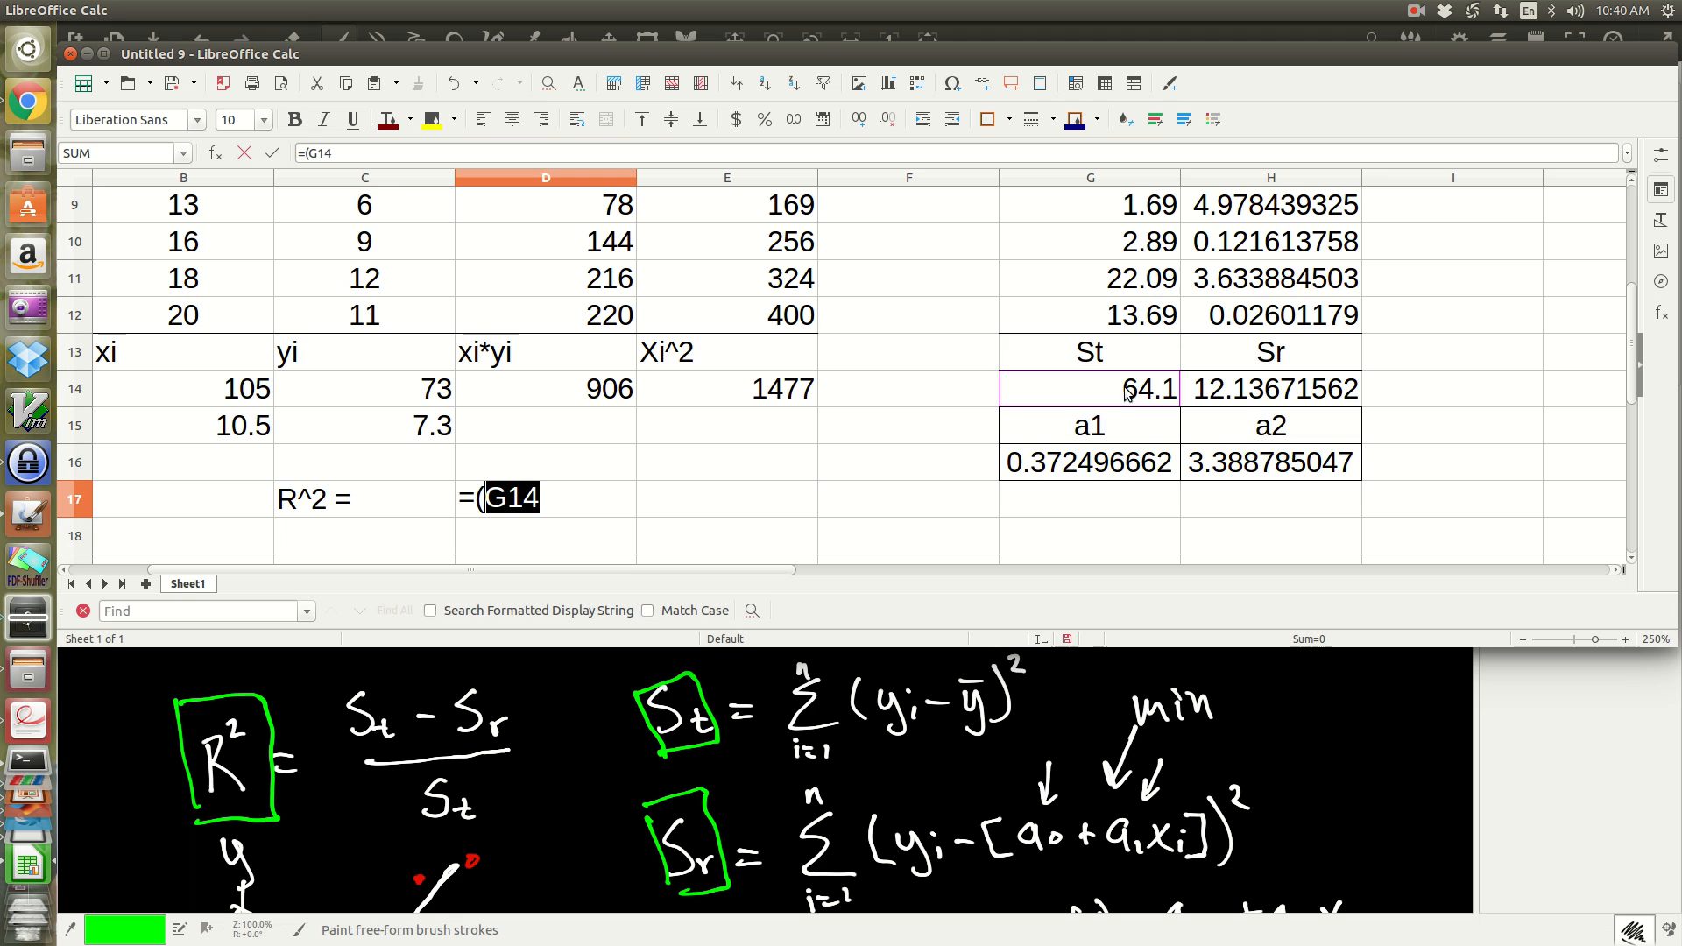
pyautogui.write('-')
pyautogui.click(1255, 398)
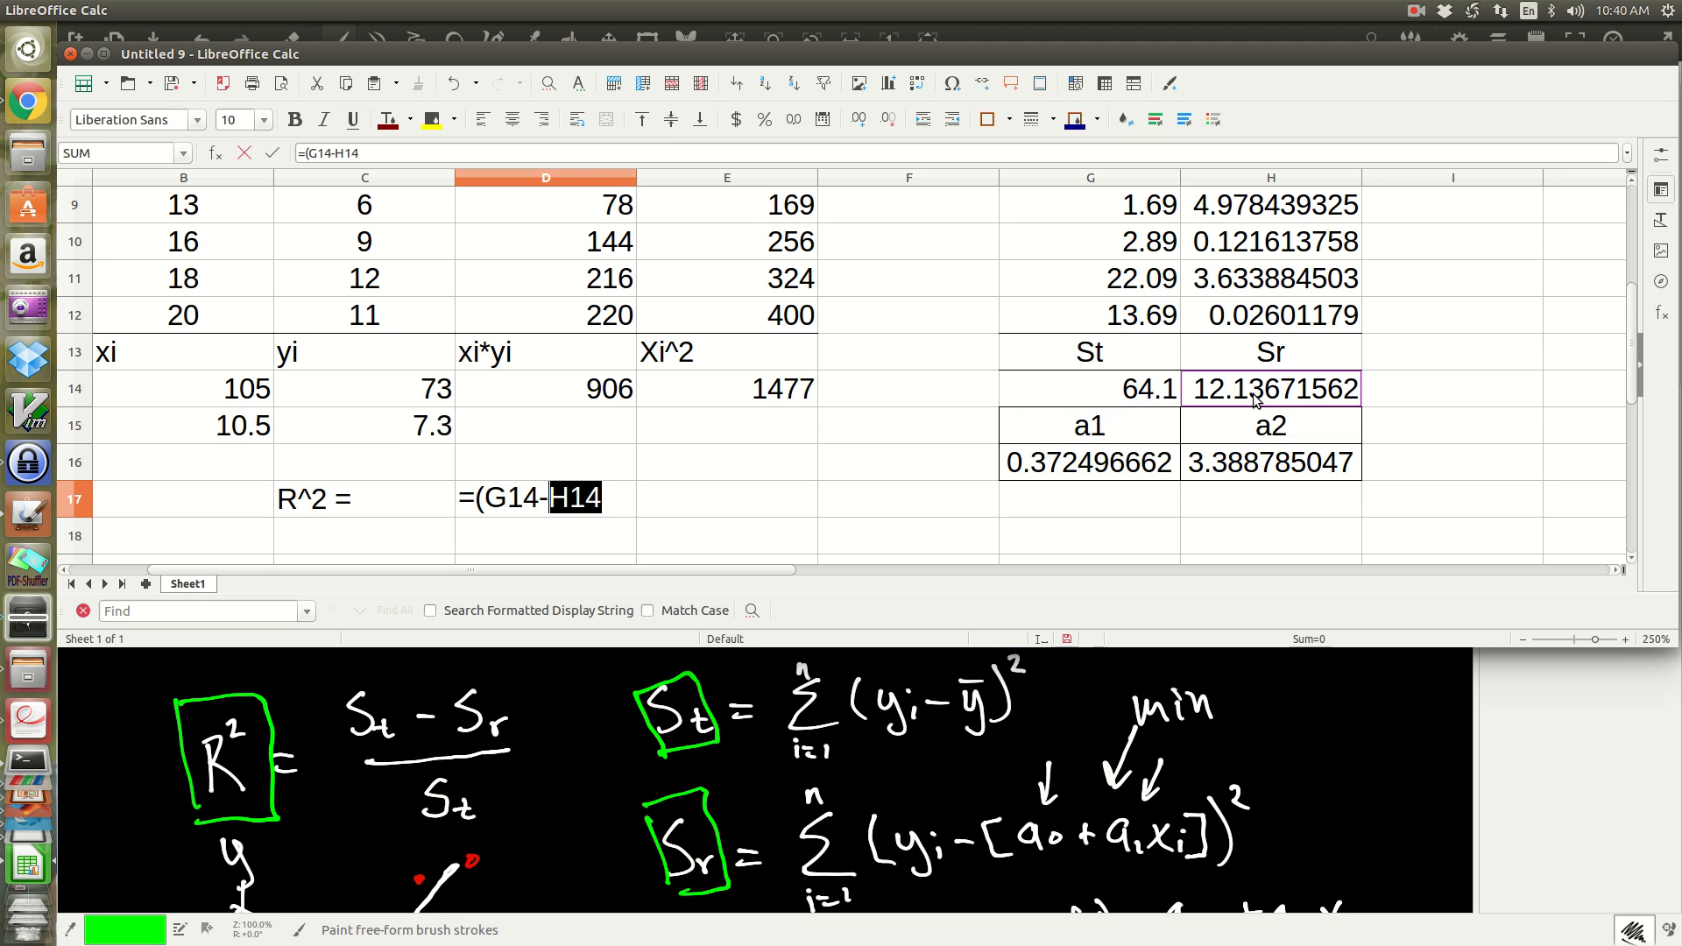
pyautogui.write(')/')
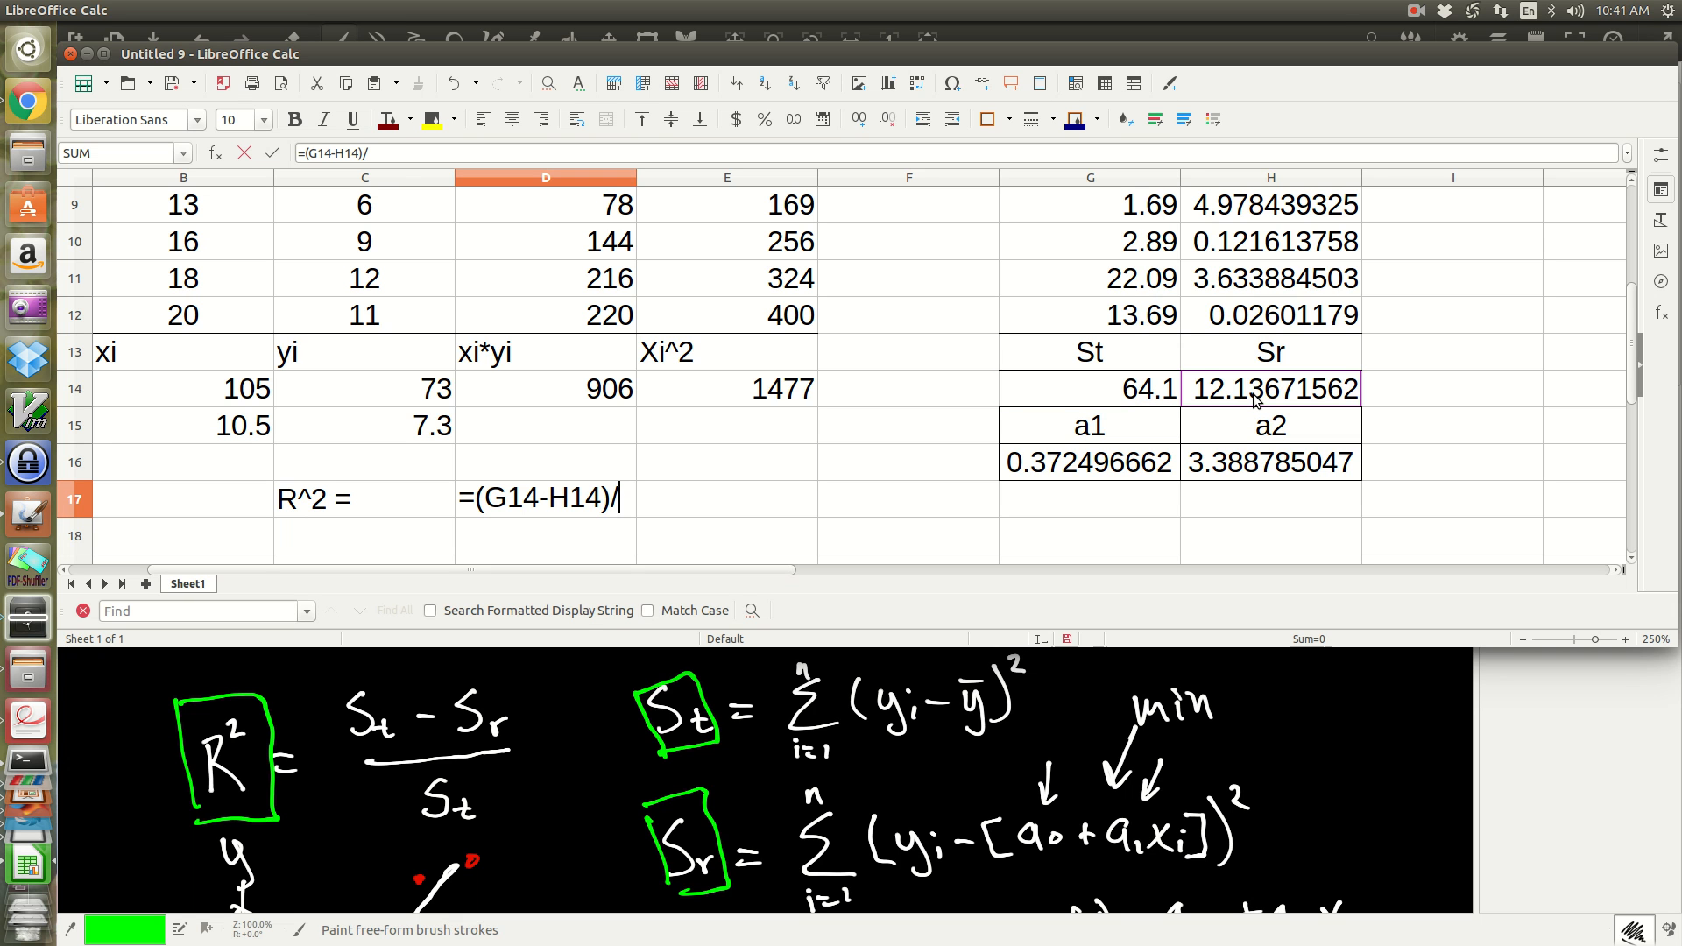
pyautogui.click(1147, 395)
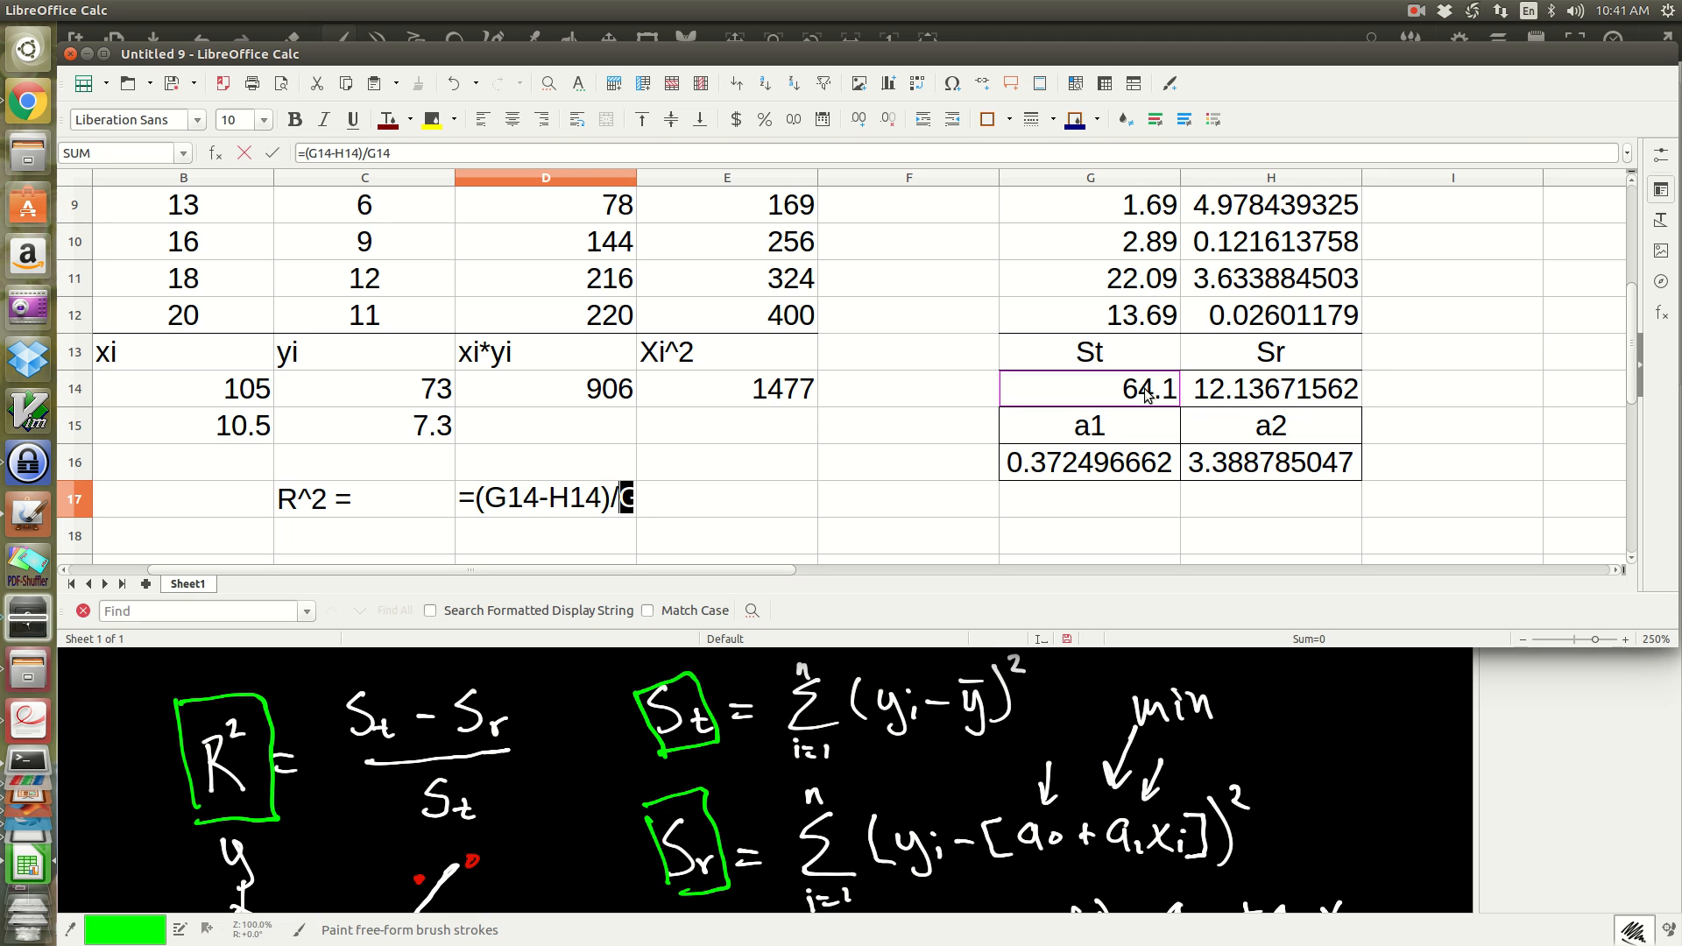
pyautogui.press('Return')
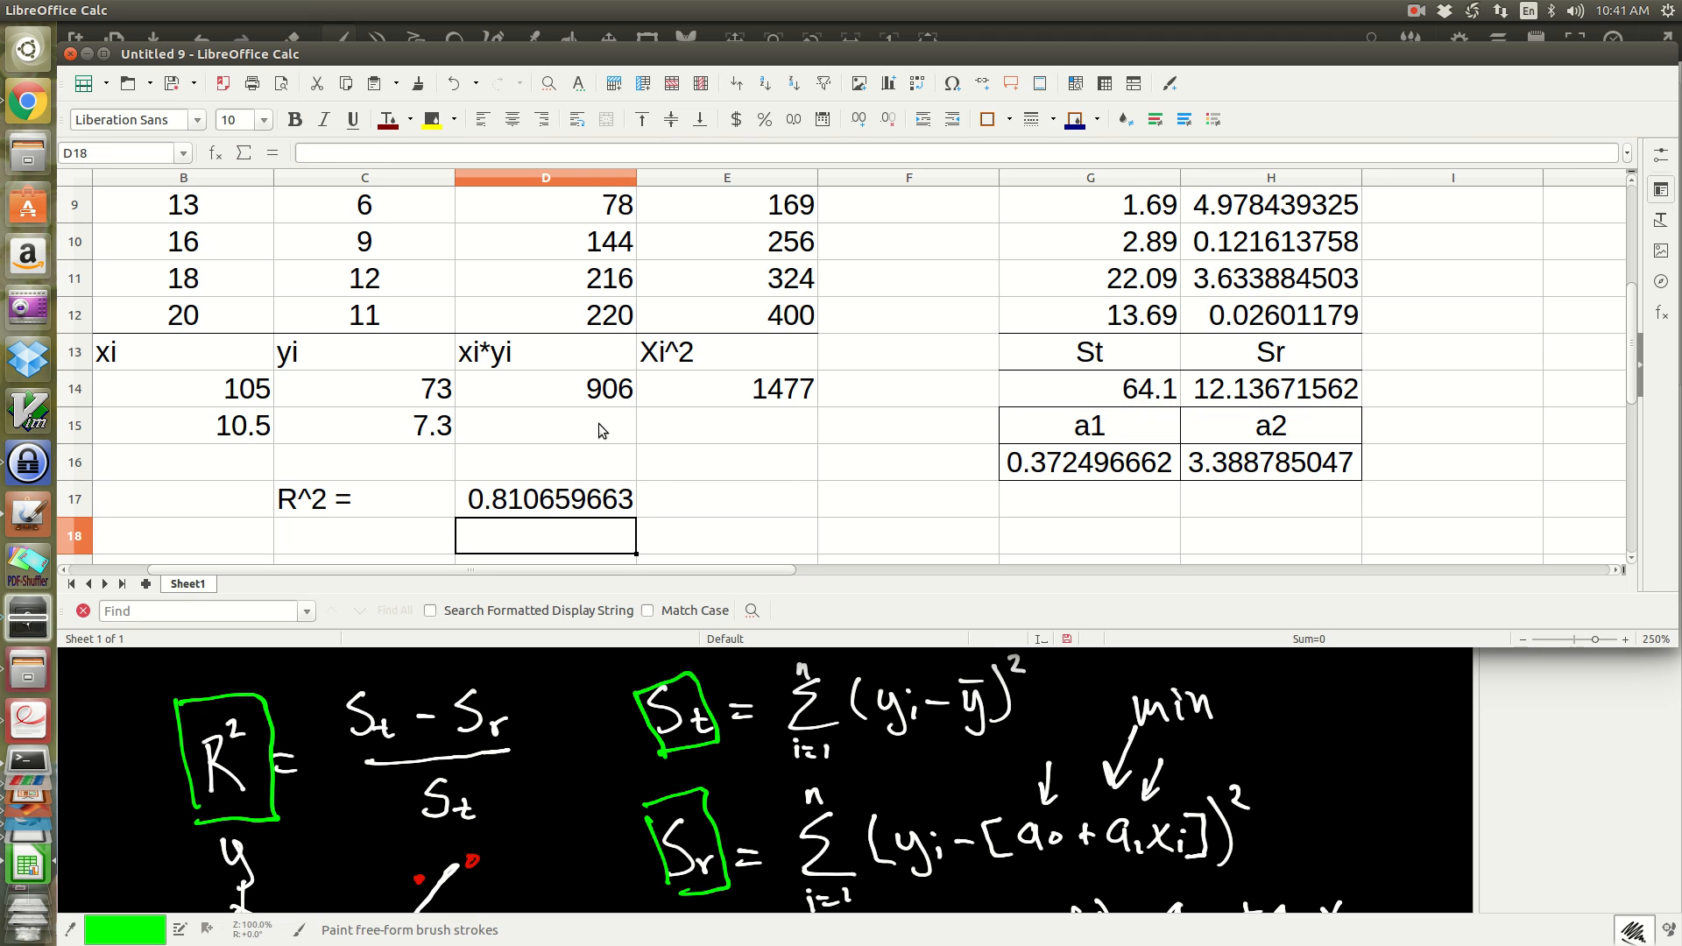
# Step: Compare the calculated R² in D17 with the R² shown in the chart's trendline equation
pyautogui.click(529, 511)
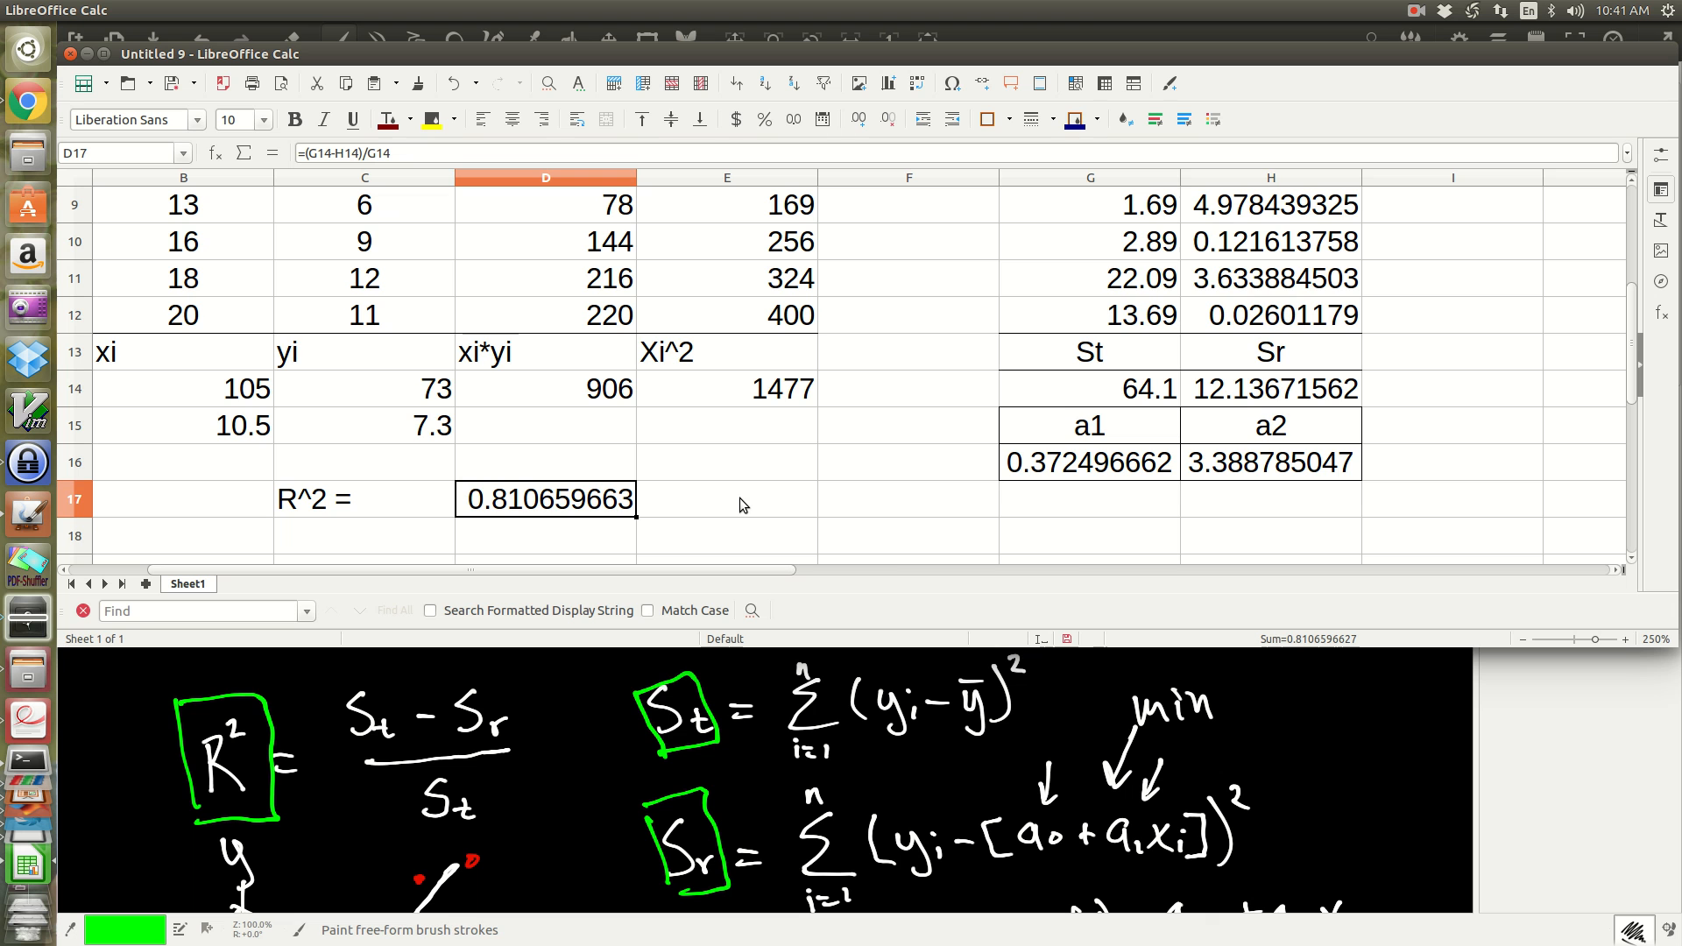
pyautogui.scroll(-4, 739, 500)
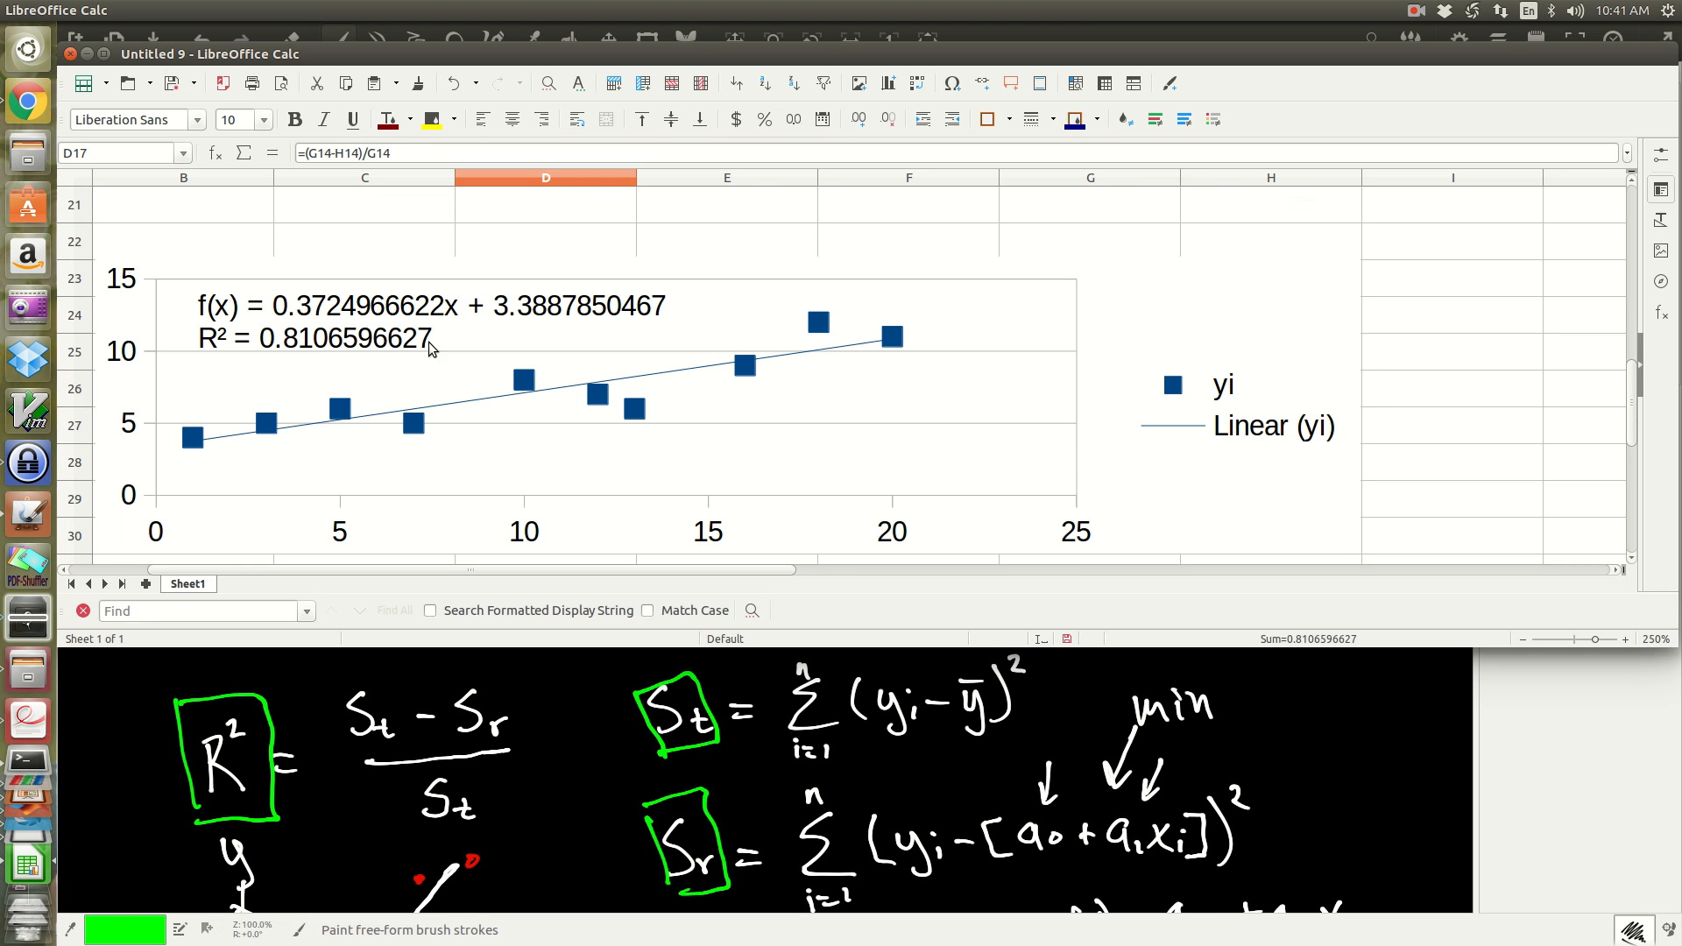
pyautogui.scroll(3, 897, 251)
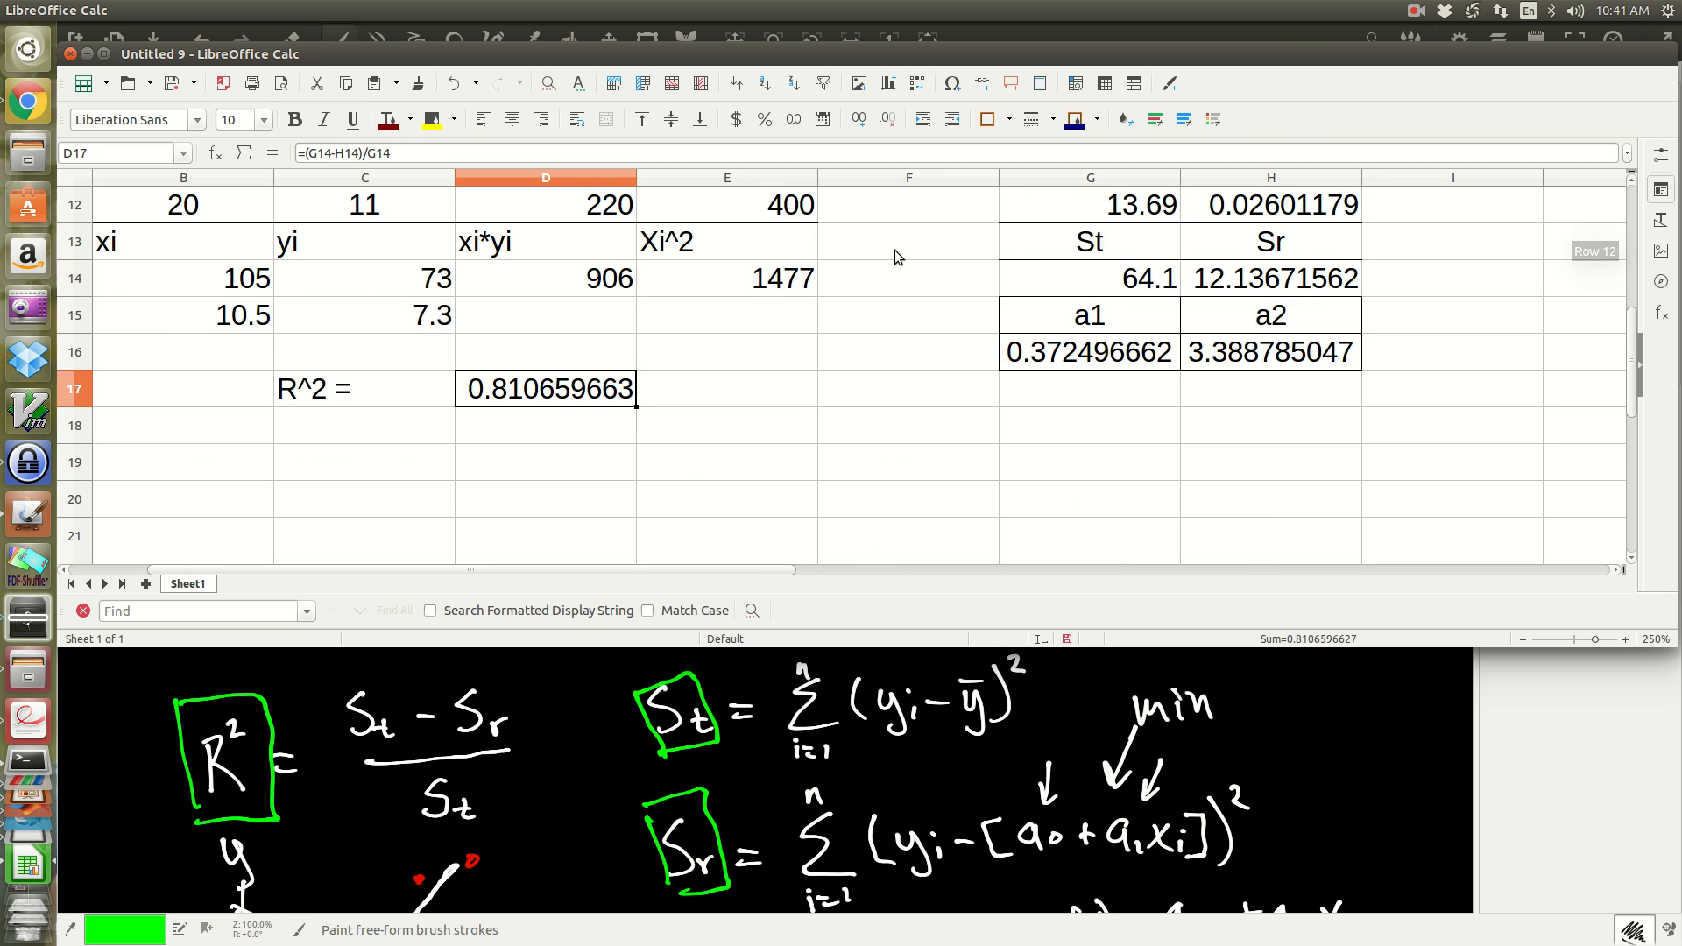
pyautogui.scroll(2, 895, 257)
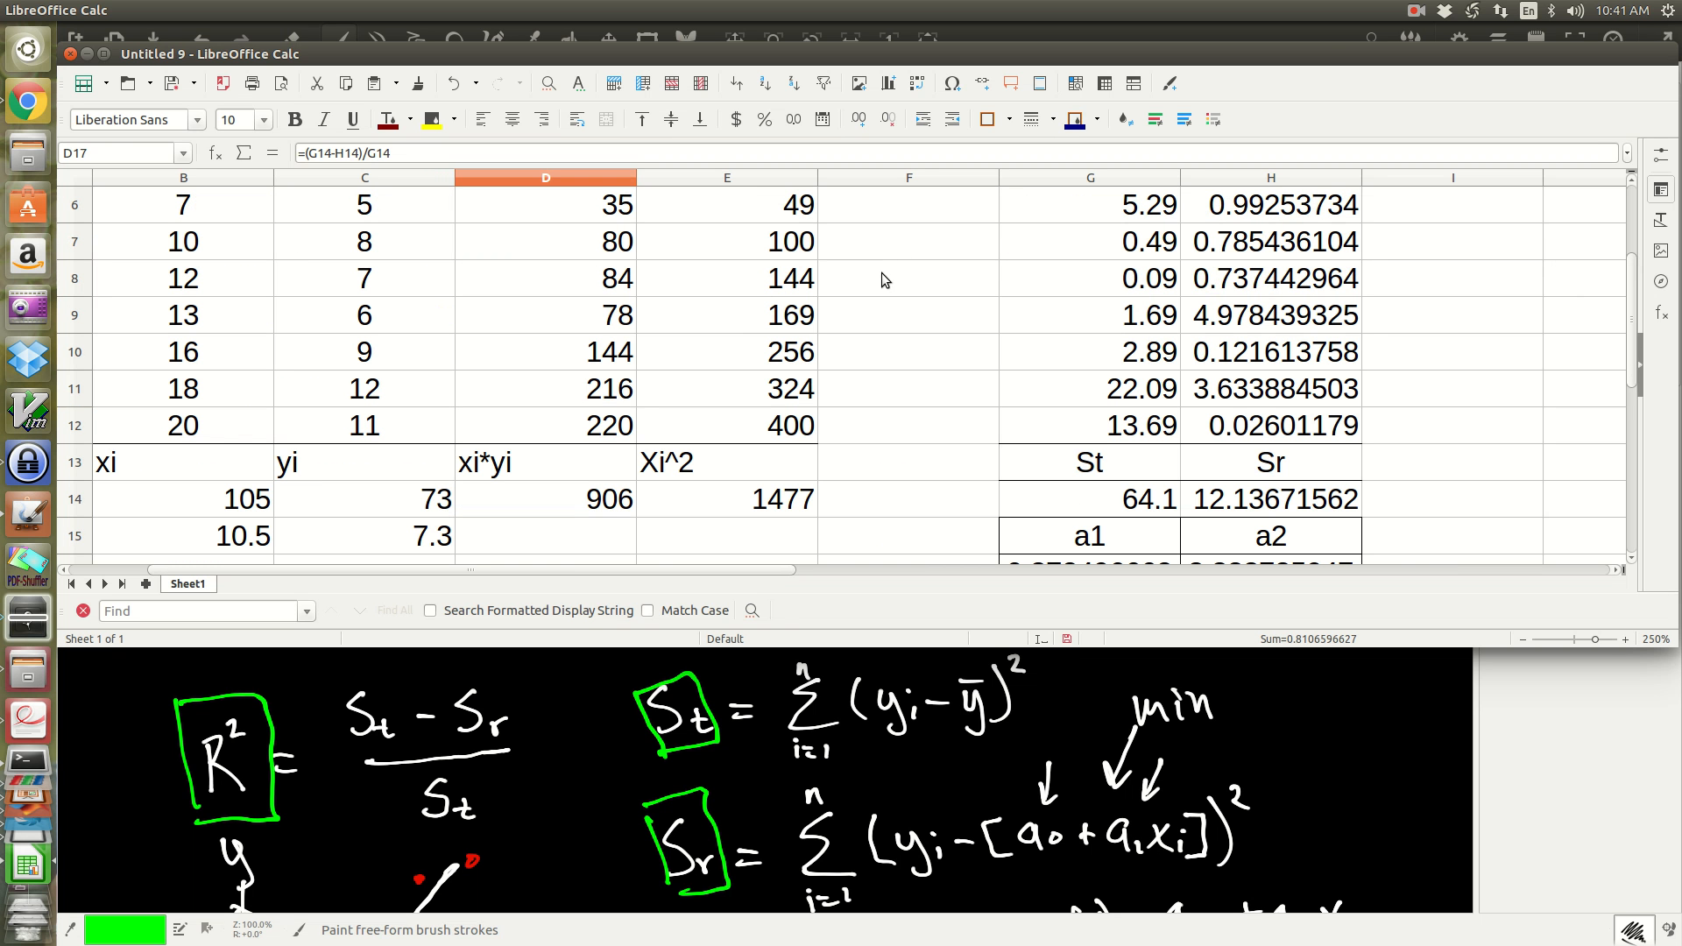
# Step: Maximize the spreadsheet window and bring the complete regression table from row 1 into view
pyautogui.doubleClick(1093, 55)
pyautogui.scroll(2, 964, 486)
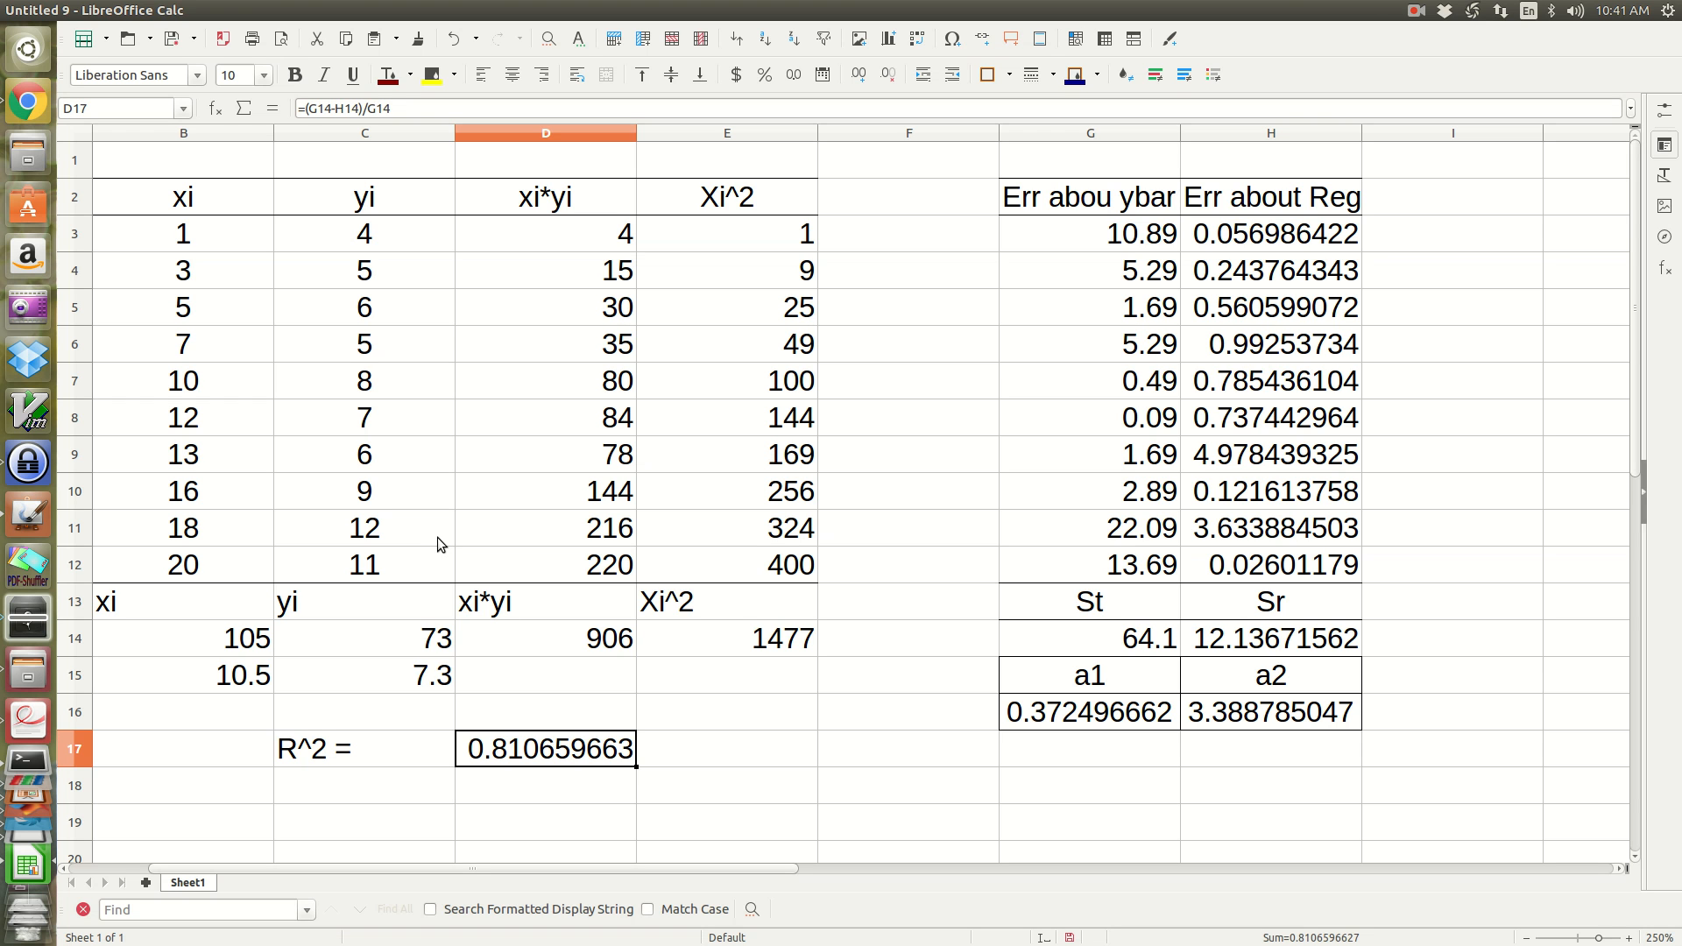
pyautogui.click(1416, 11)
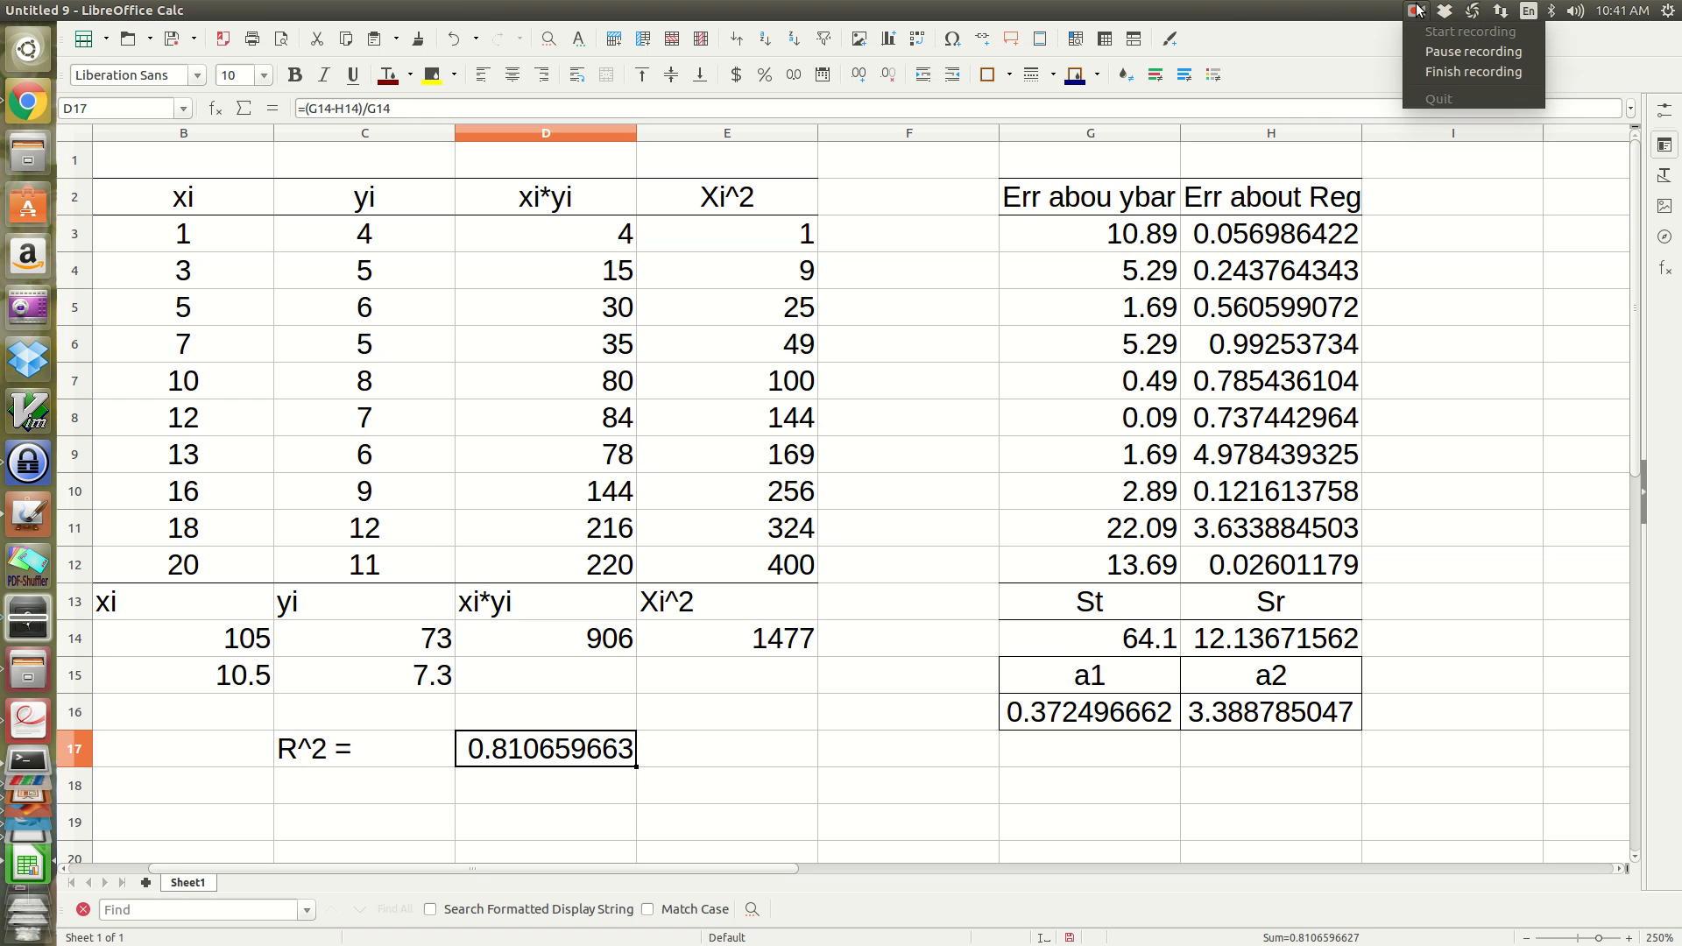